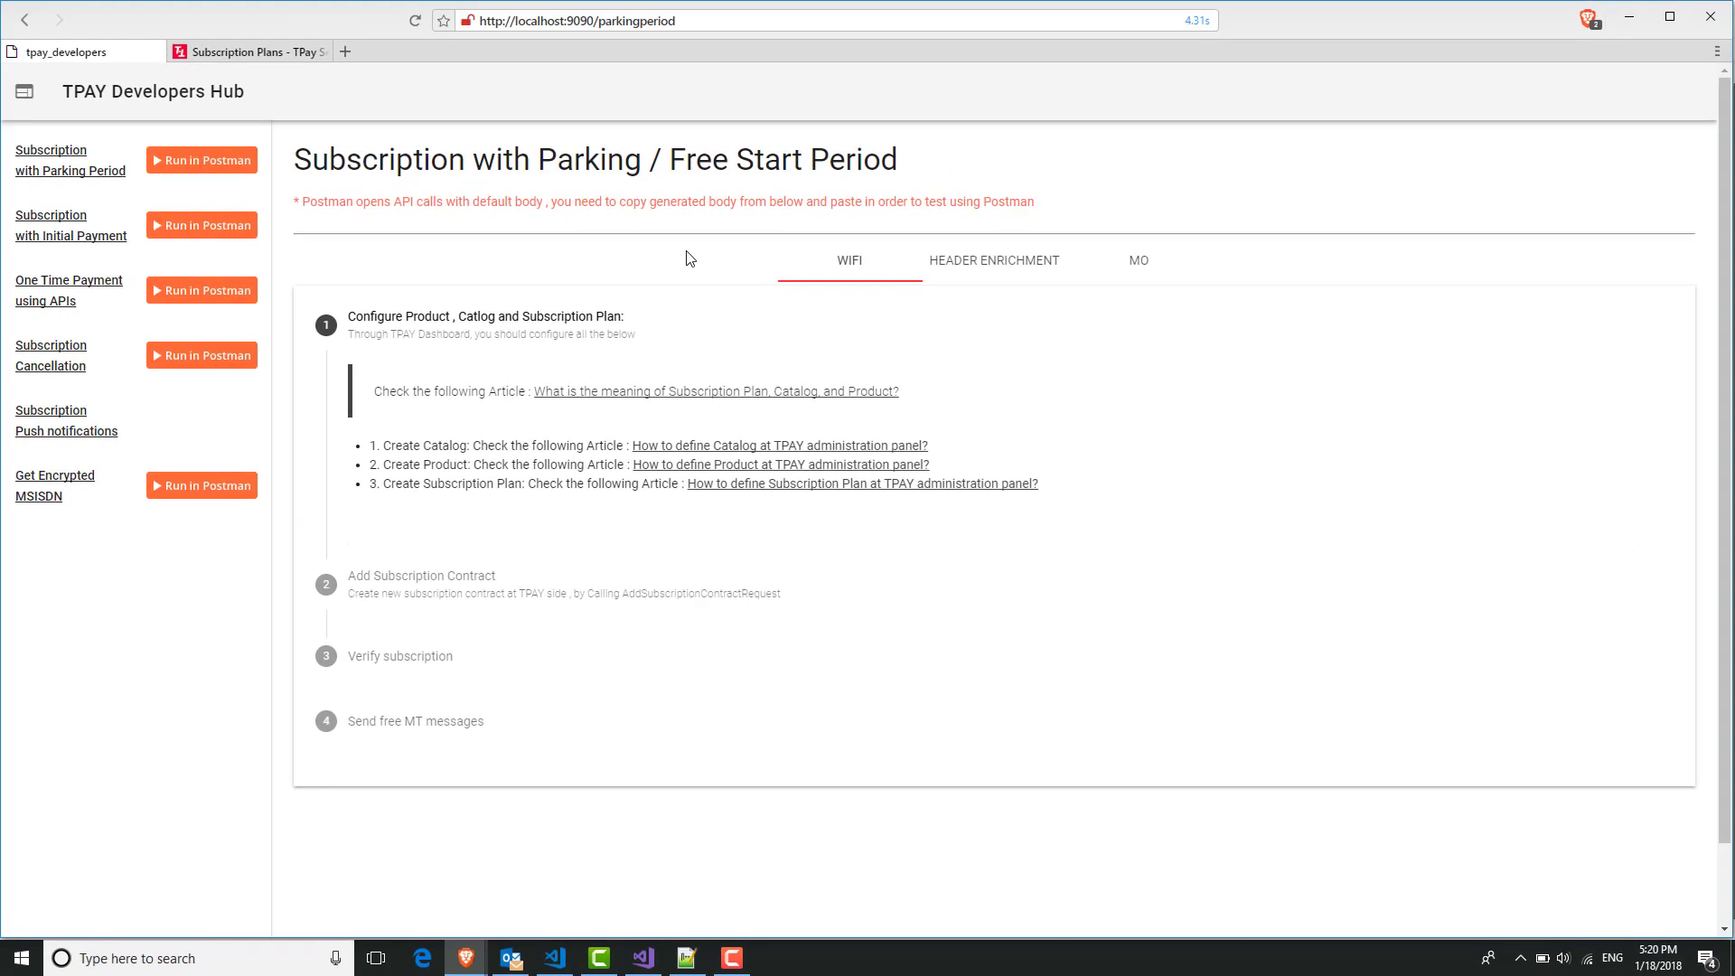
Expand step 2 'Add Subscription Contract' and scroll through its form, Json Request Body and digest buttons.
click(764, 586)
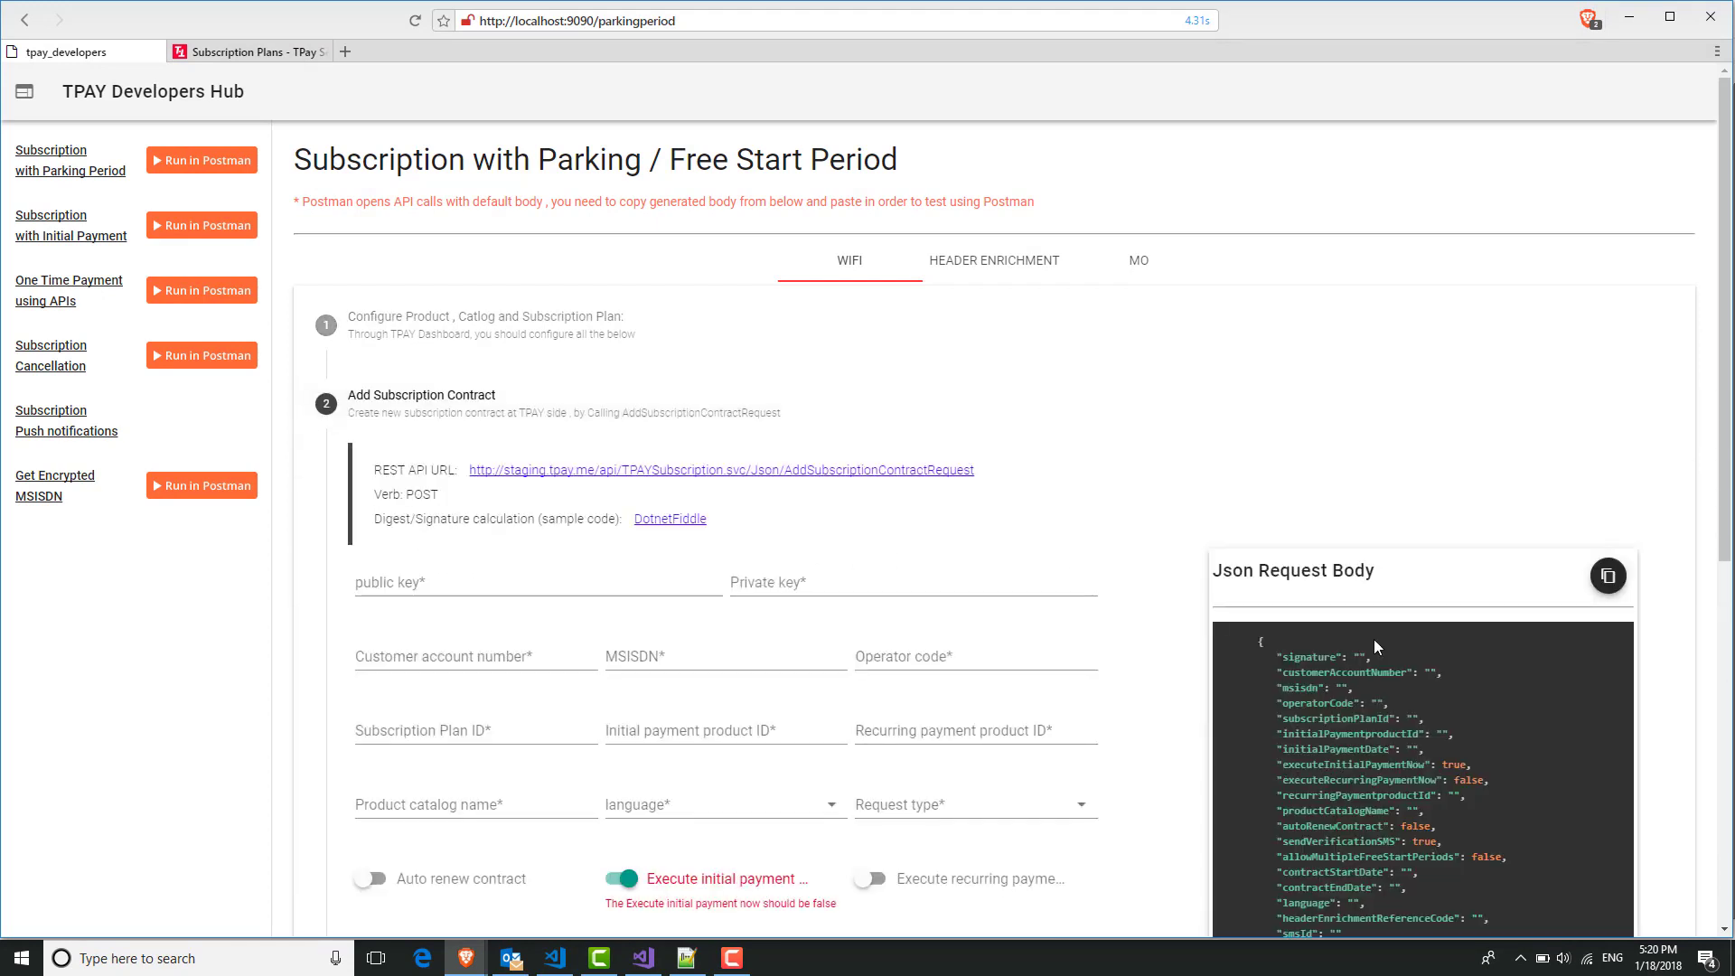
scroll(1349, 379, down, 2)
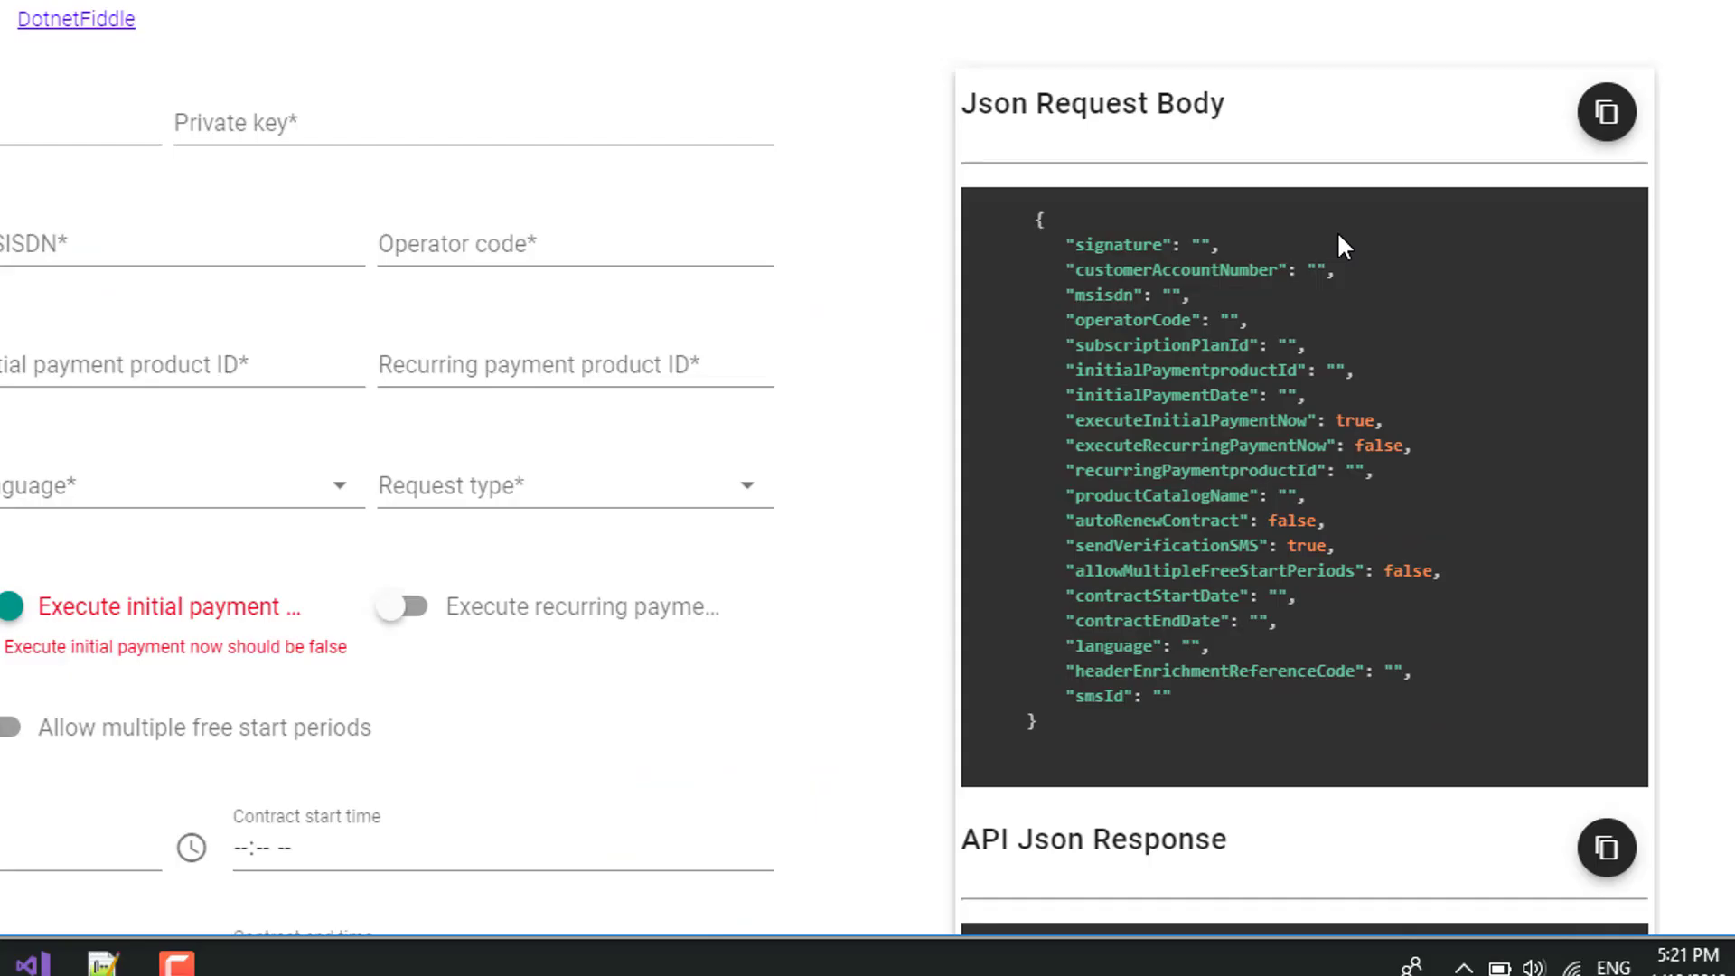
scroll(1340, 235, down, 1)
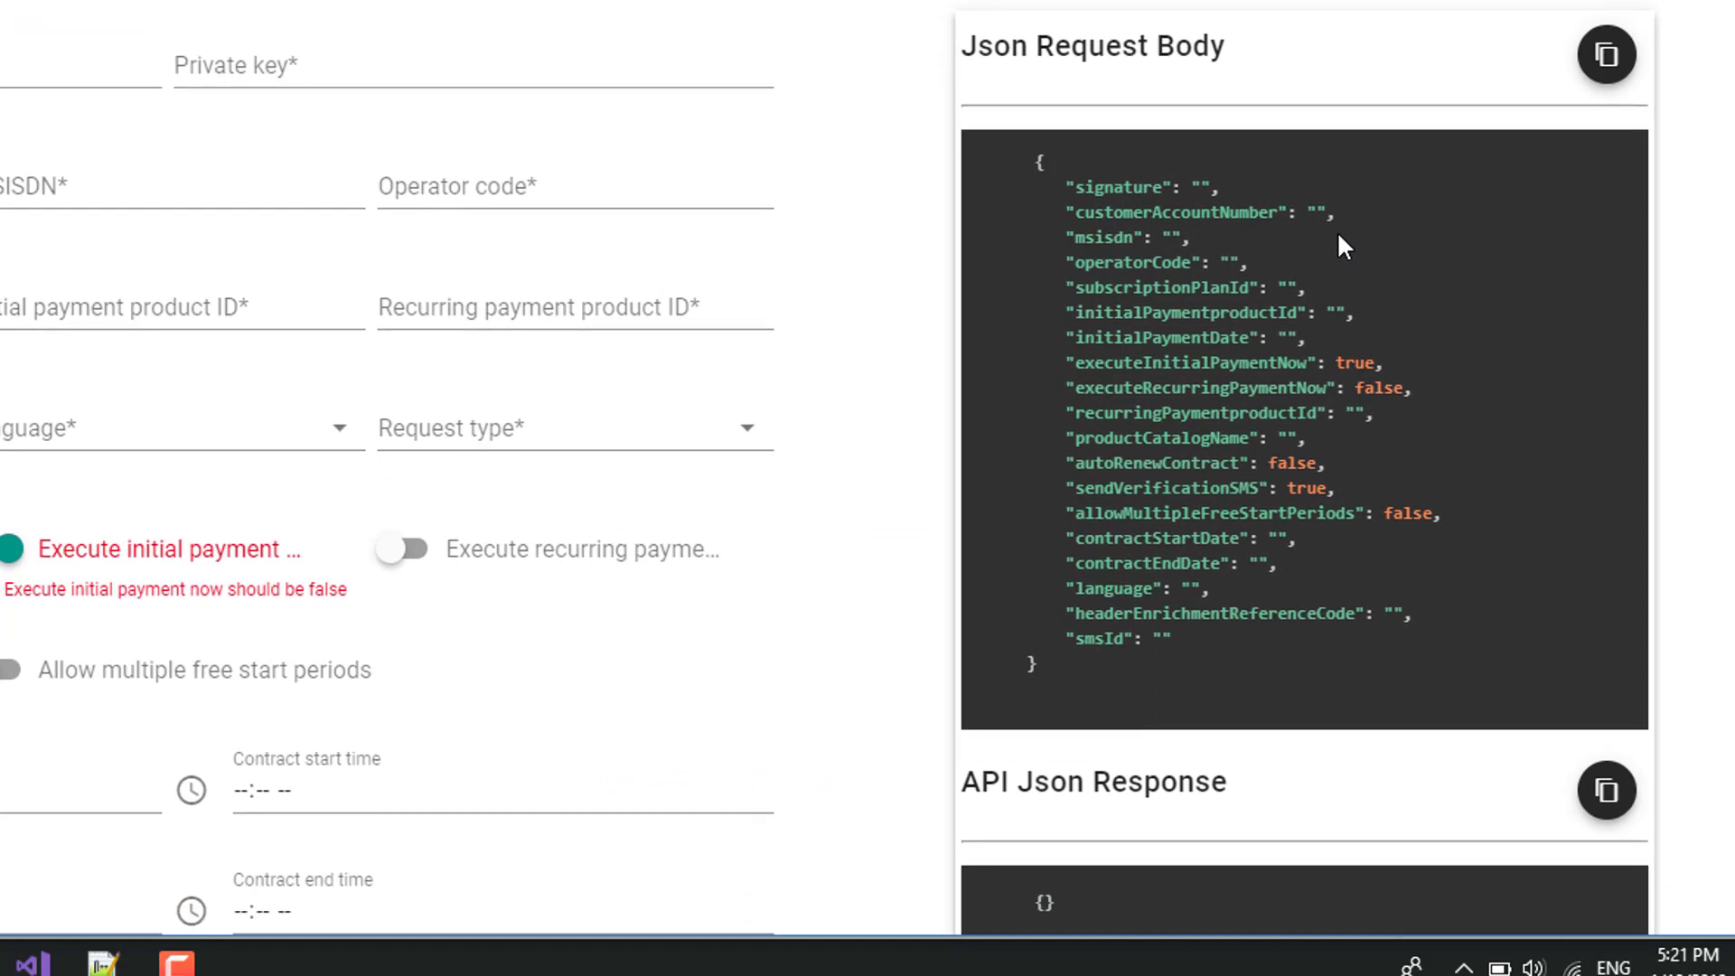
scroll(1344, 244, down, 5)
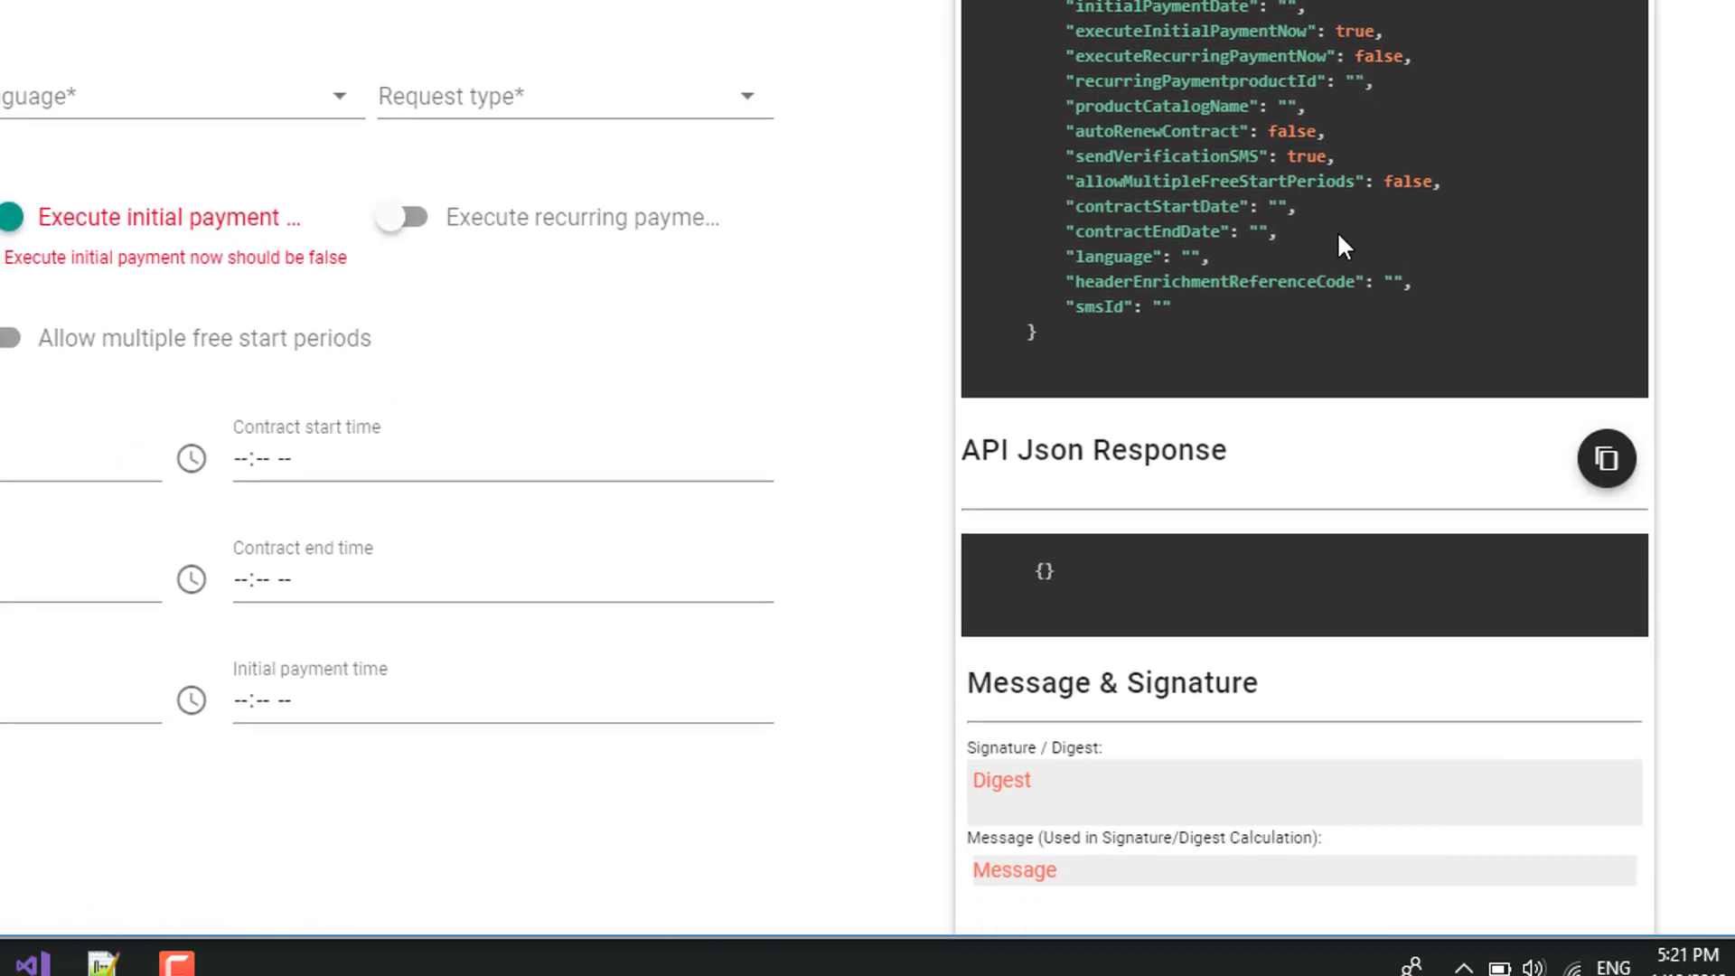
scroll(1341, 242, down, 3)
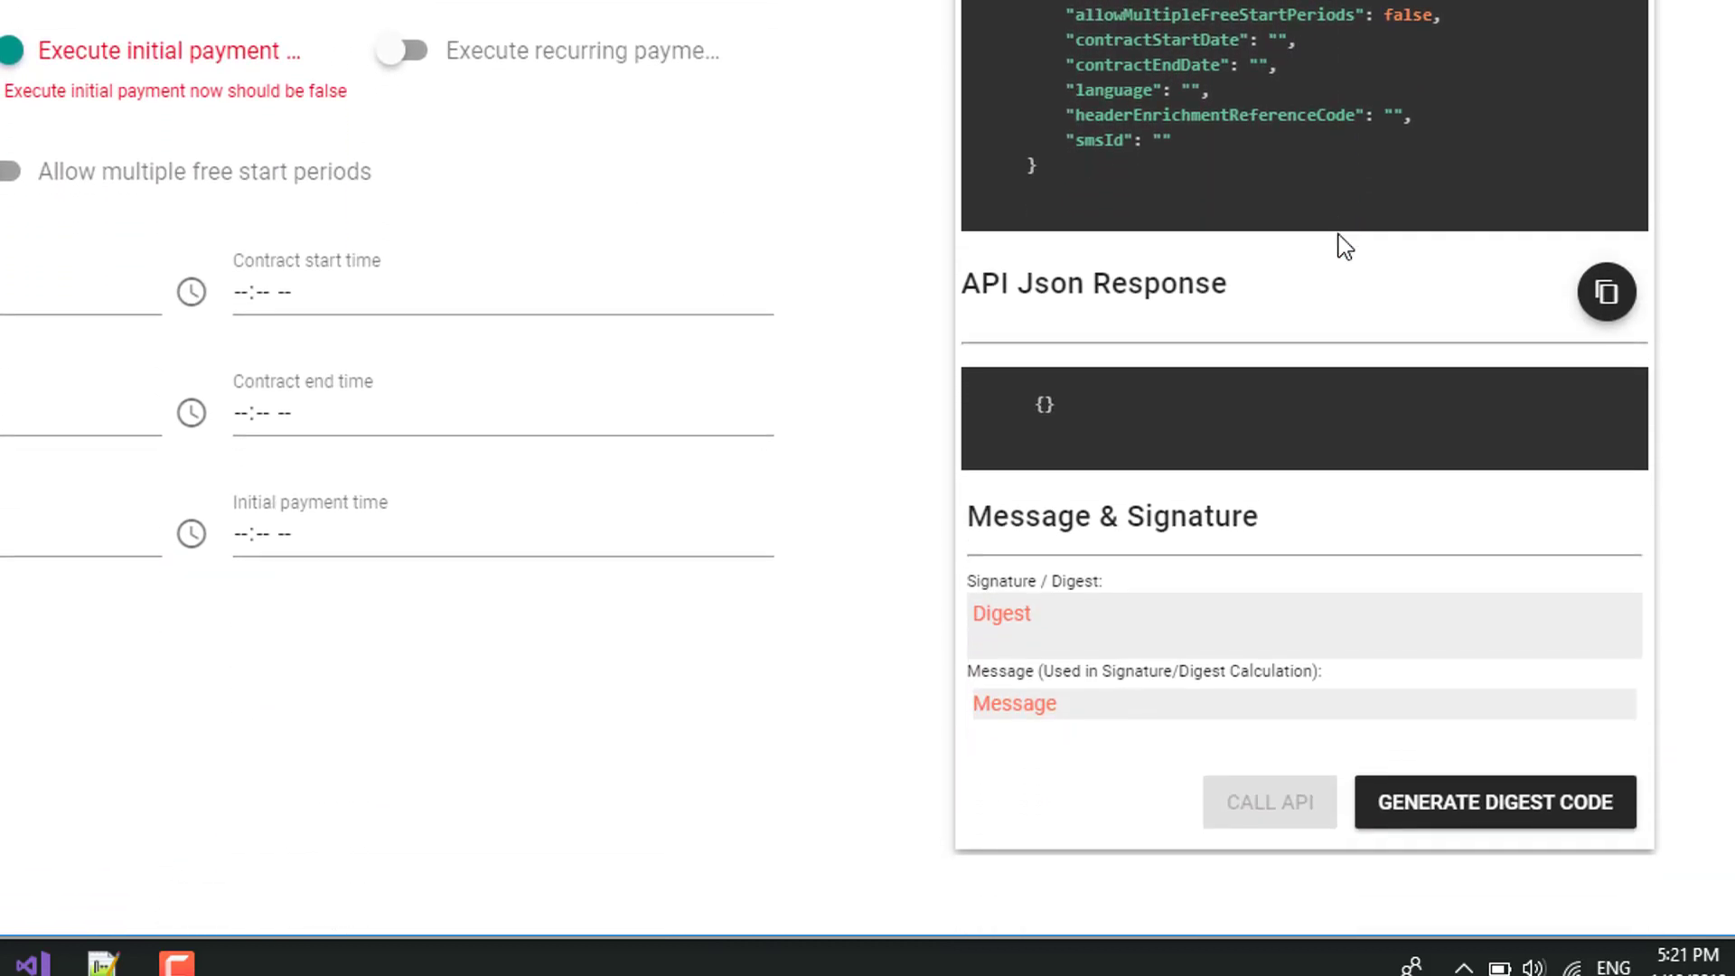
scroll(1344, 244, down, 1)
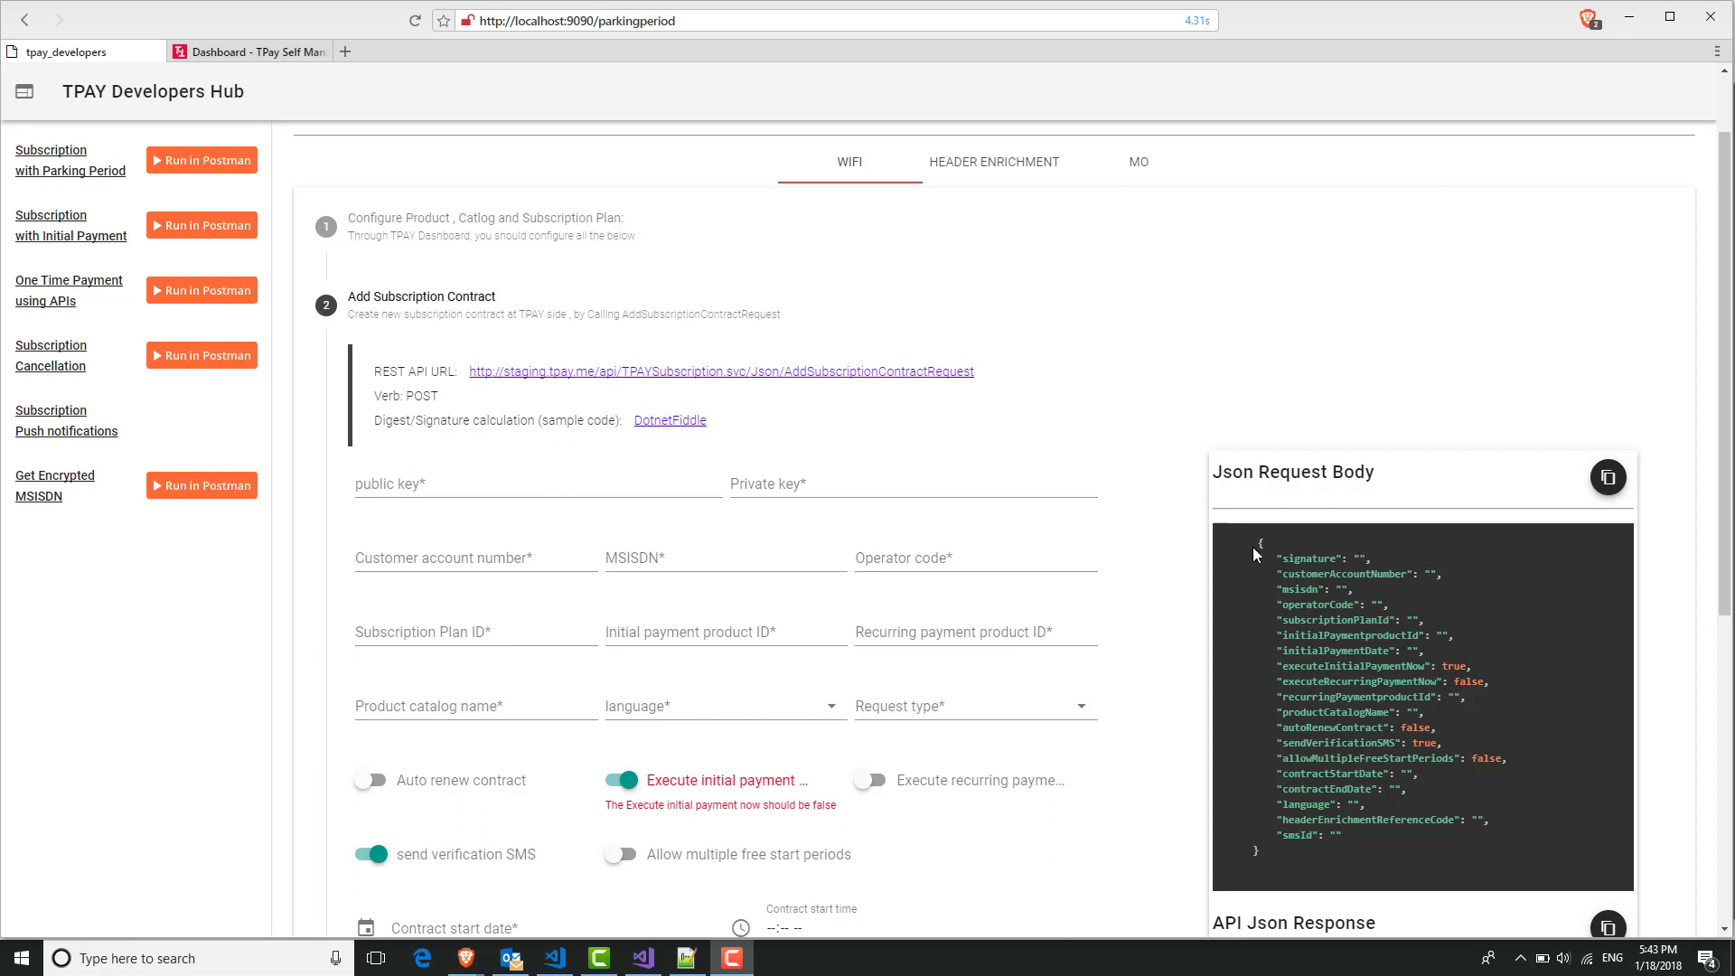
Go to the portal Dashboard and list the Catalogs: Books, Books-Orange-Egypt and test.
click(267, 54)
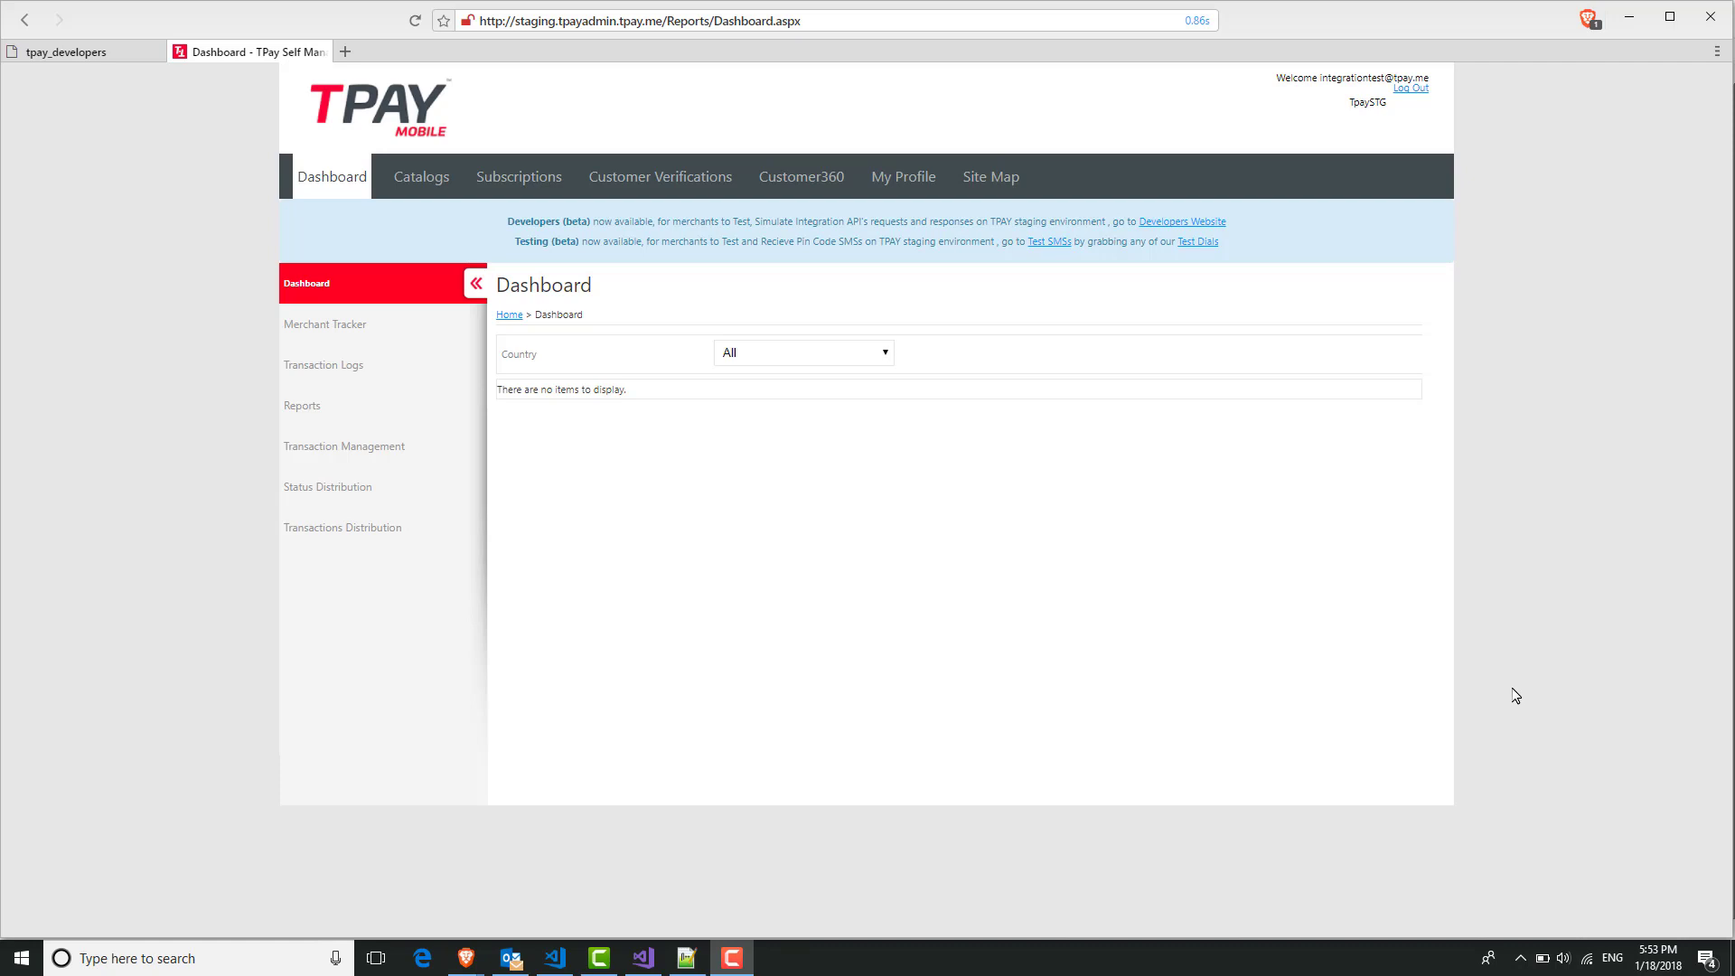
click(407, 183)
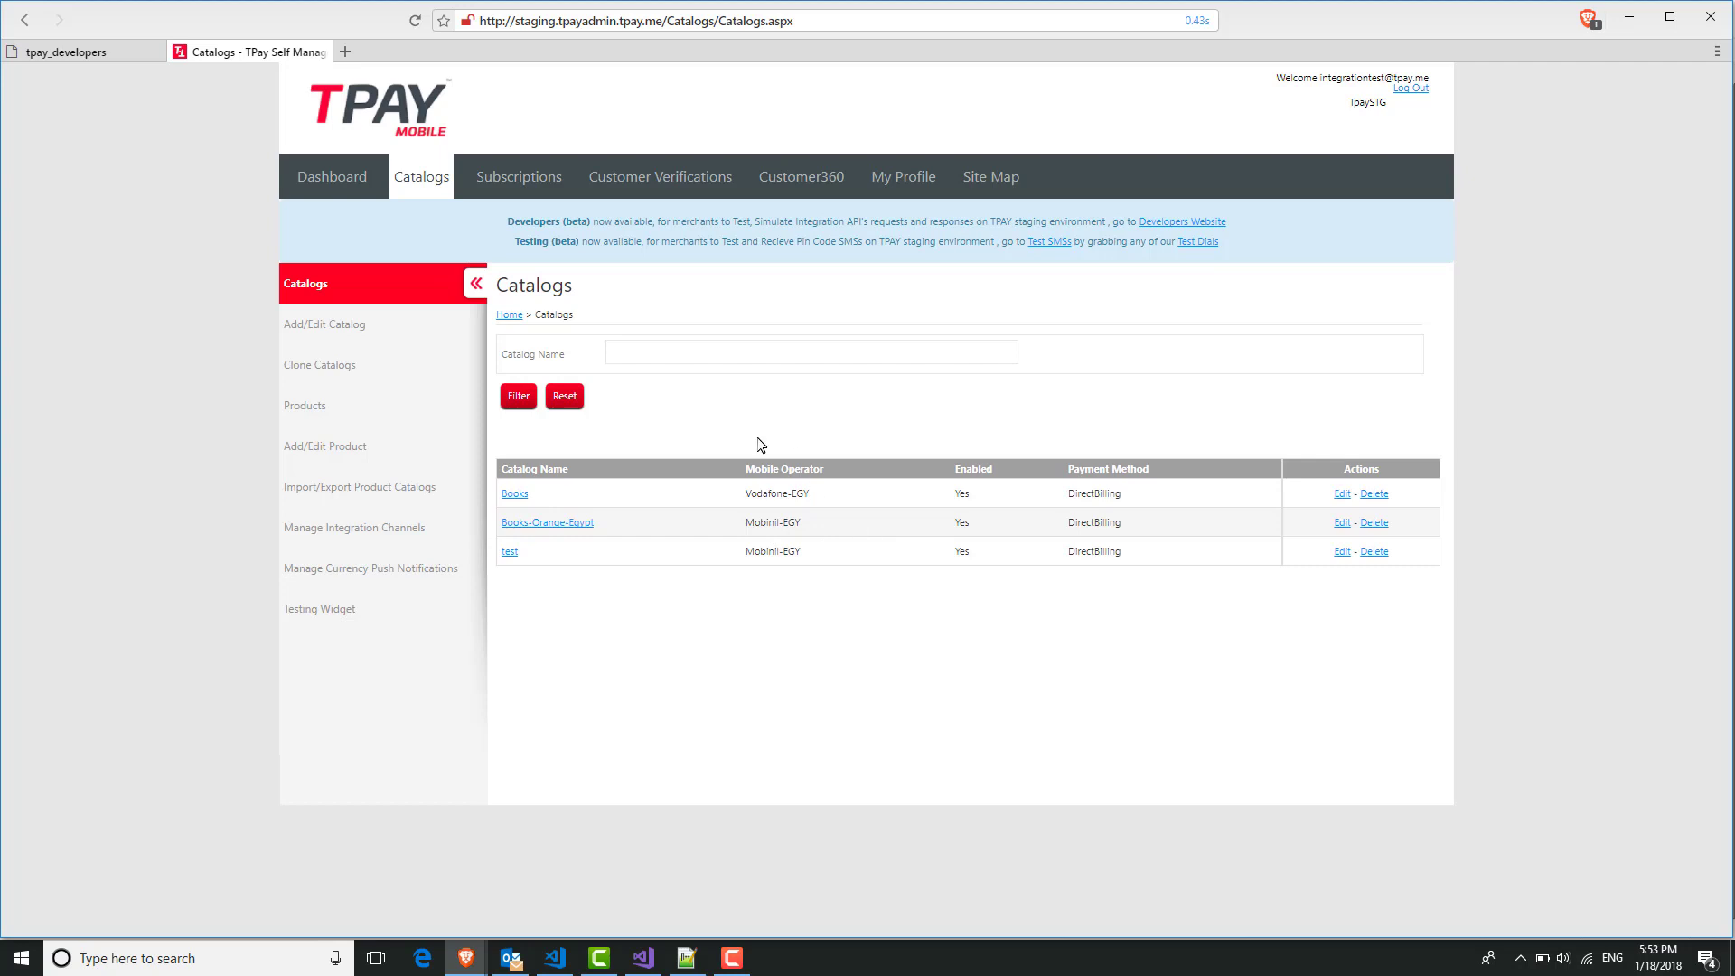
Add catalog 'Games-Orange-Egypt' with operator Mobinil - EGY and DirectBilling payment, and save it.
click(413, 334)
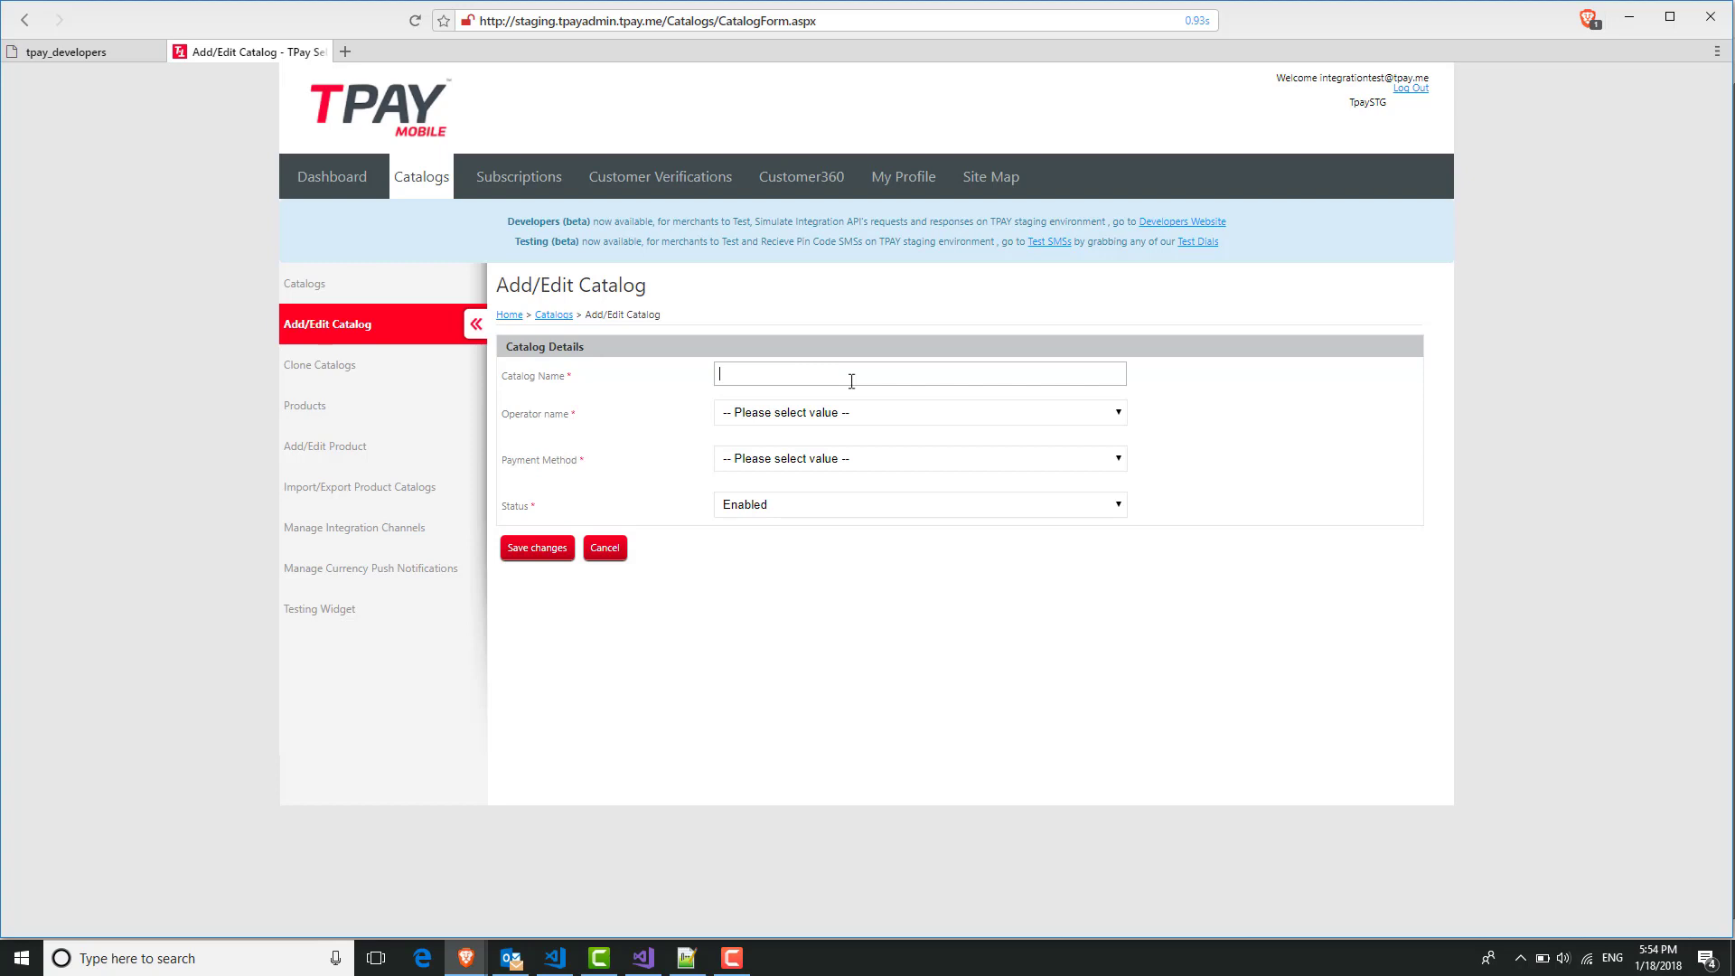
text(Games-Orange-Egypt)
click(827, 414)
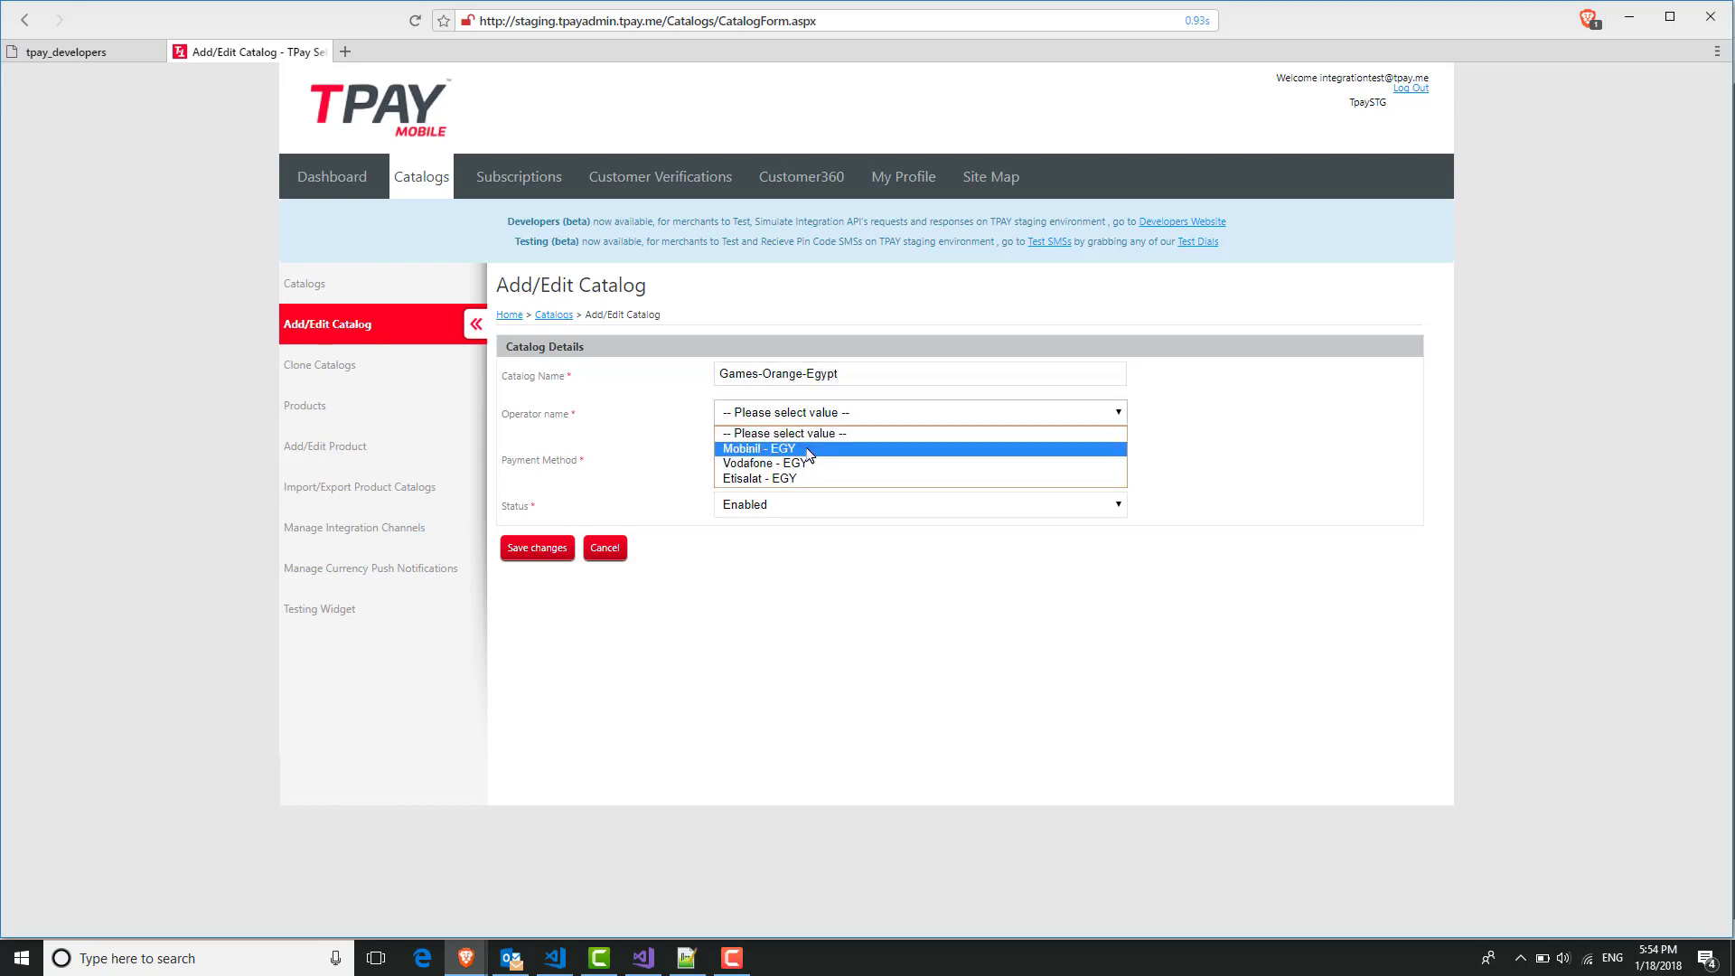
click(809, 450)
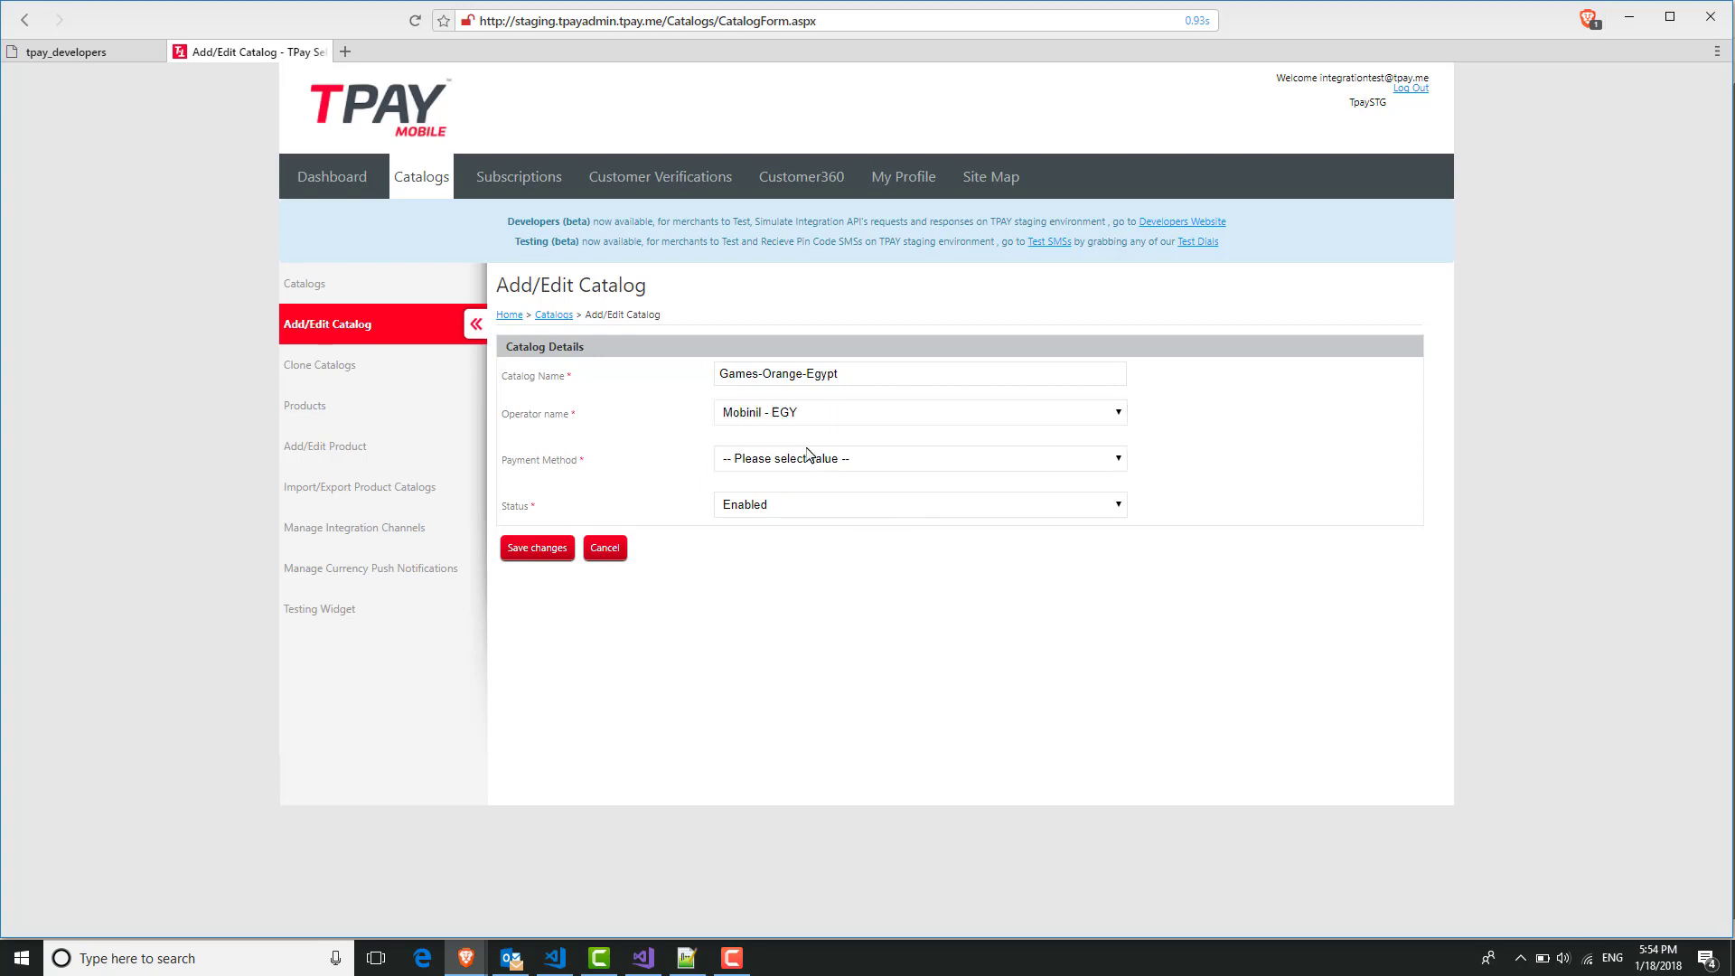
click(809, 458)
click(807, 496)
click(547, 560)
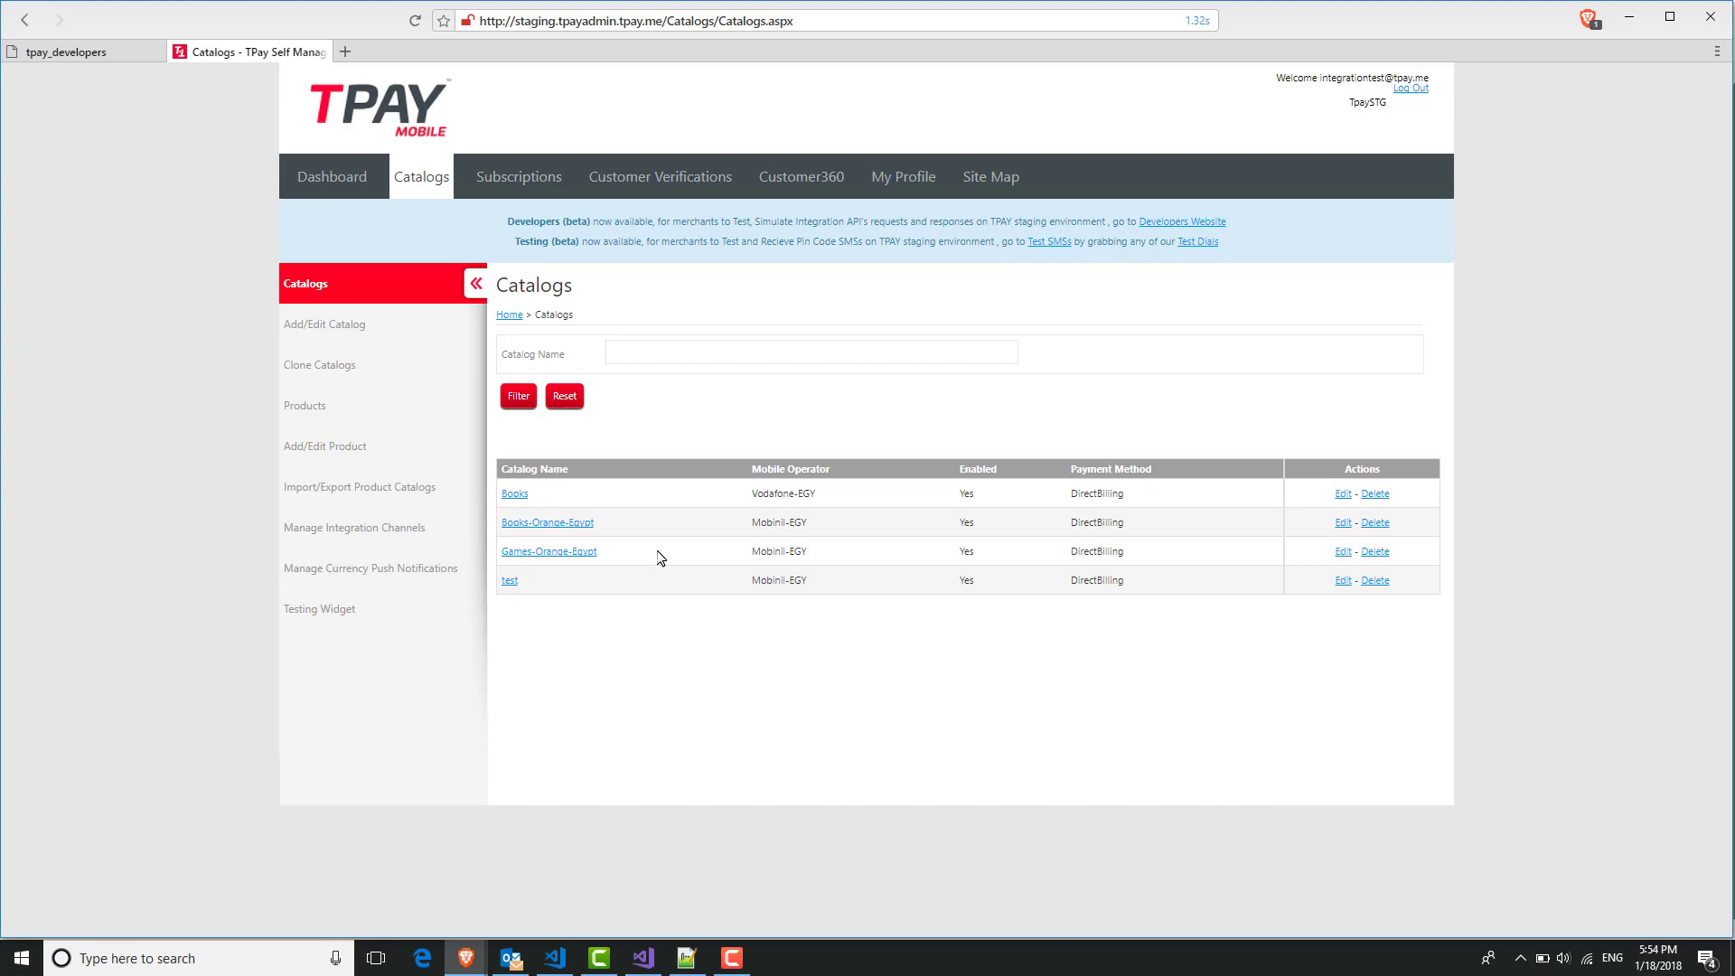
Start a new product from Products > Add/Edit Product and name it 'Game Cards'.
click(385, 412)
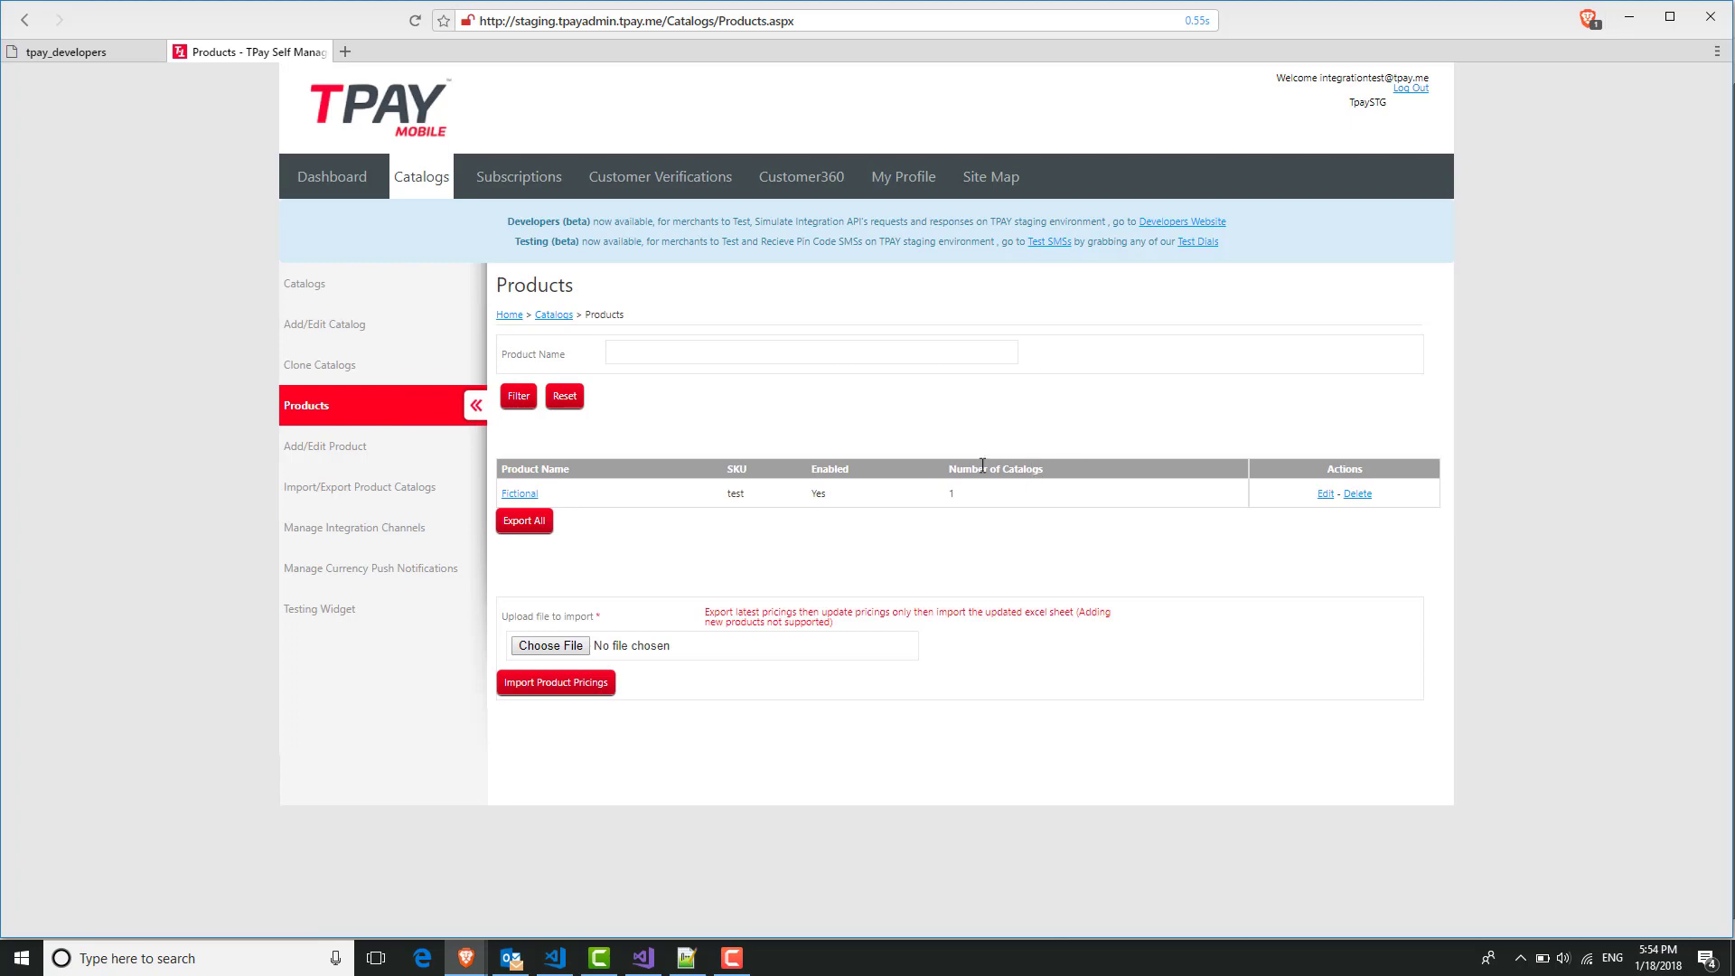
click(332, 452)
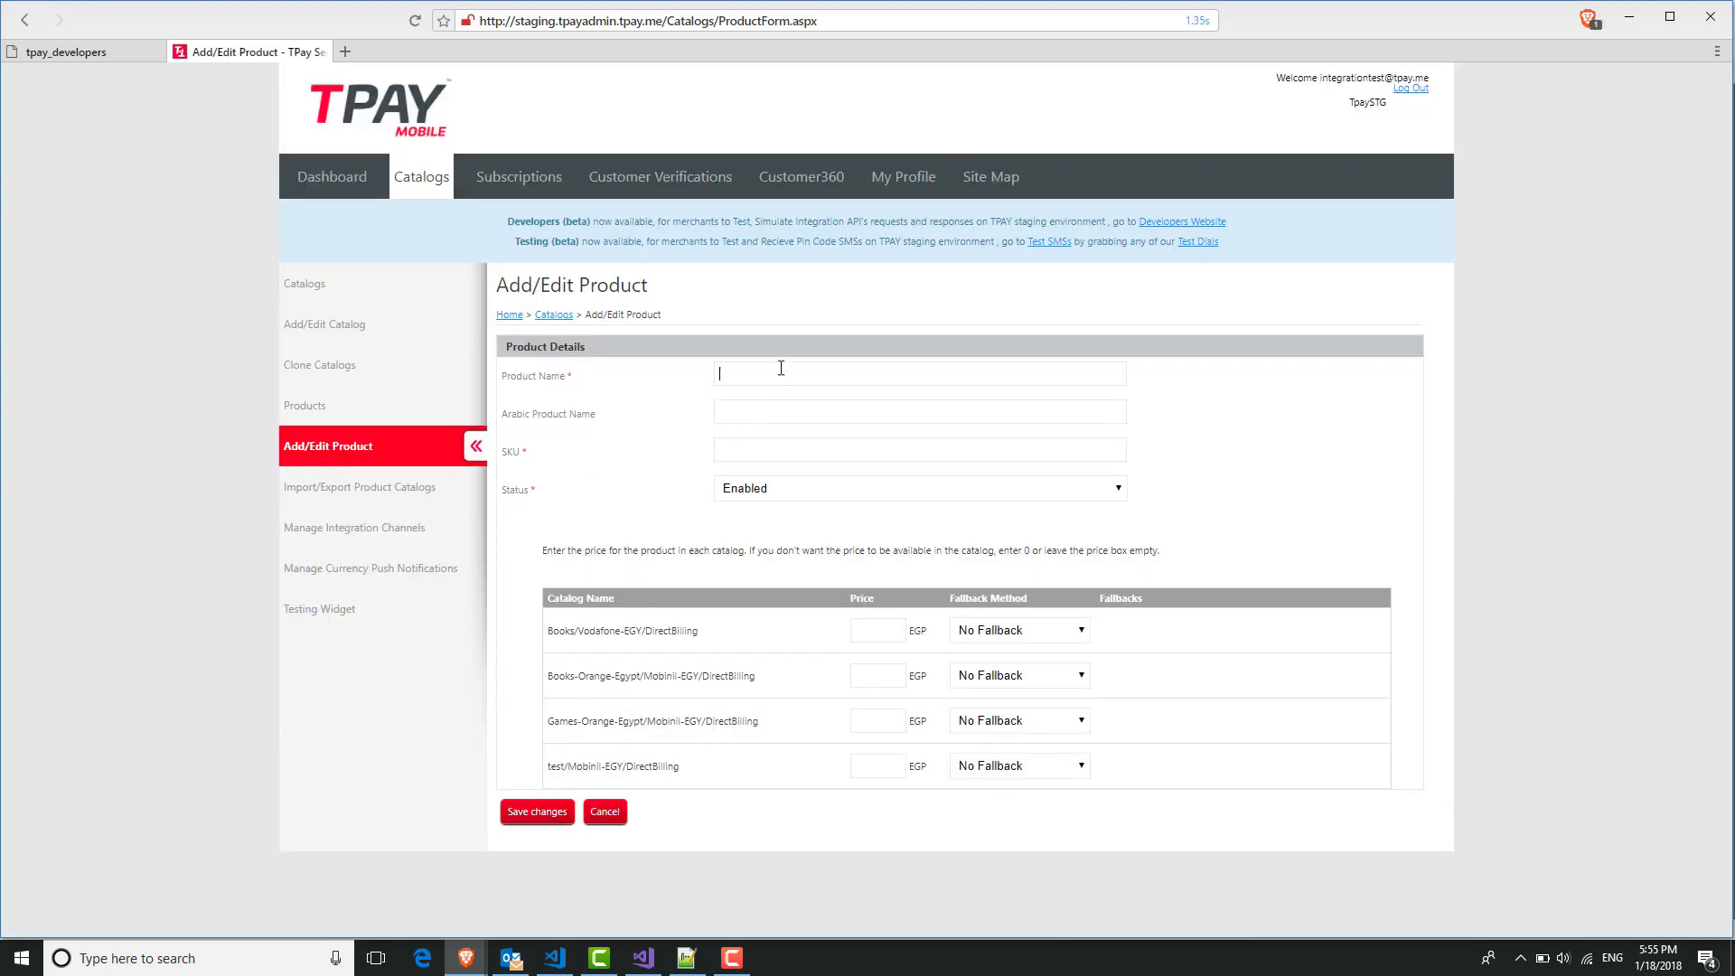
click(781, 369)
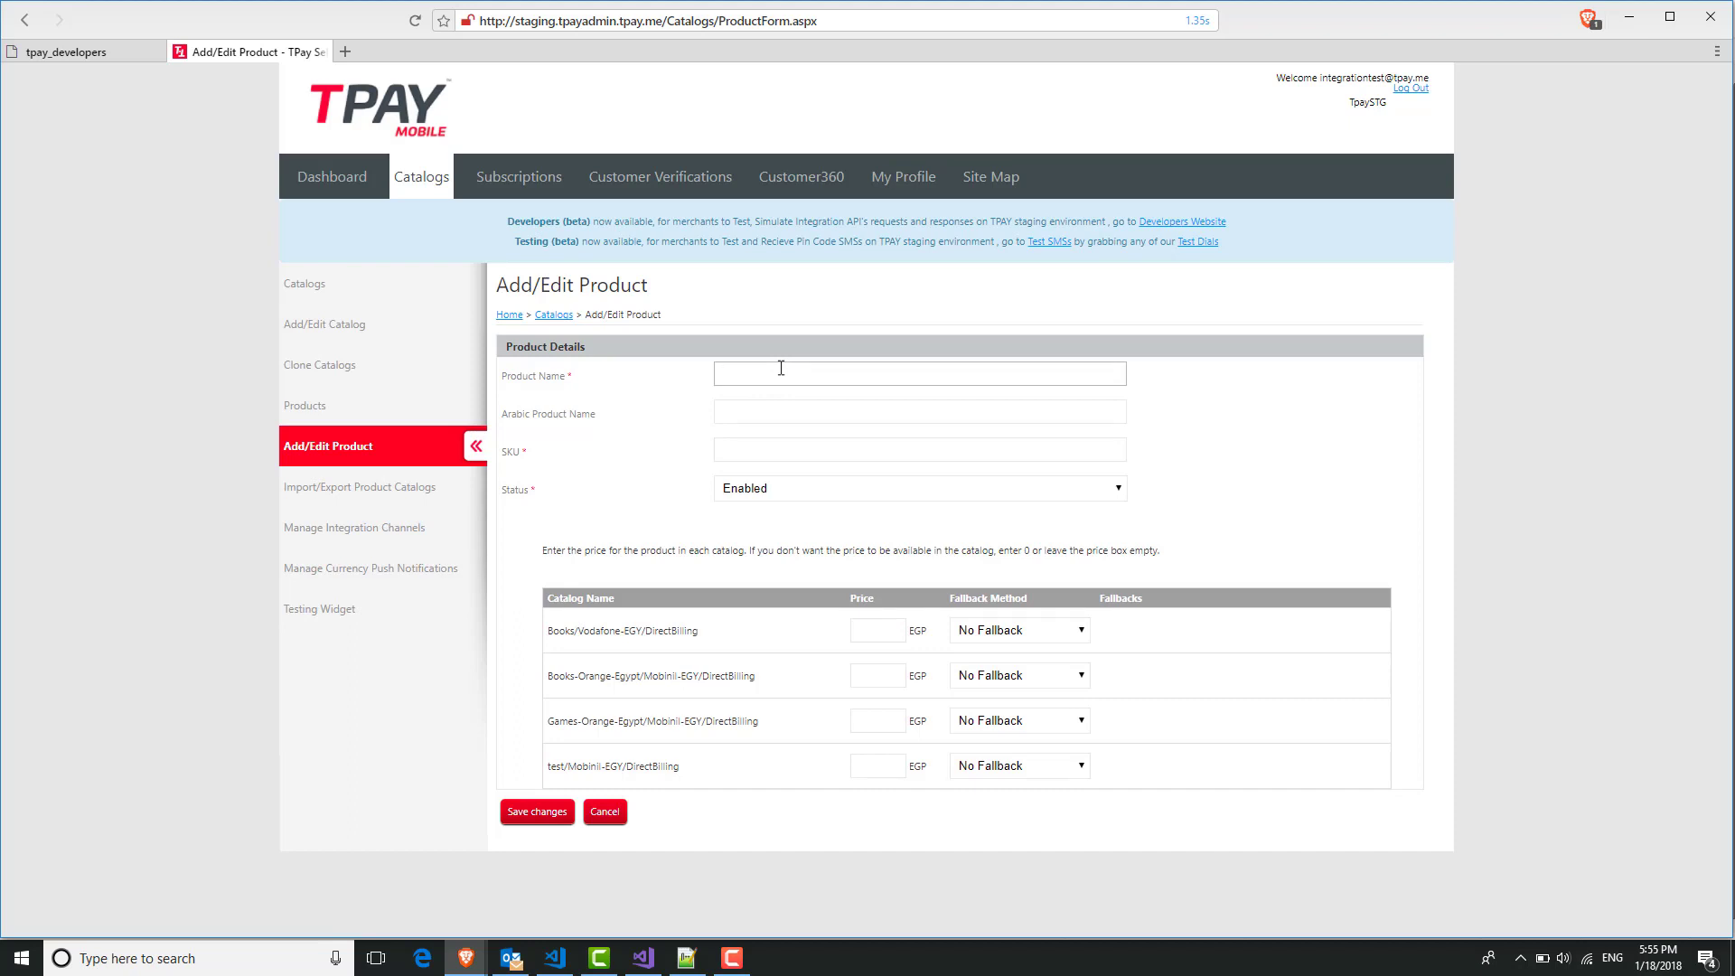
text(Game Cards)
click(811, 450)
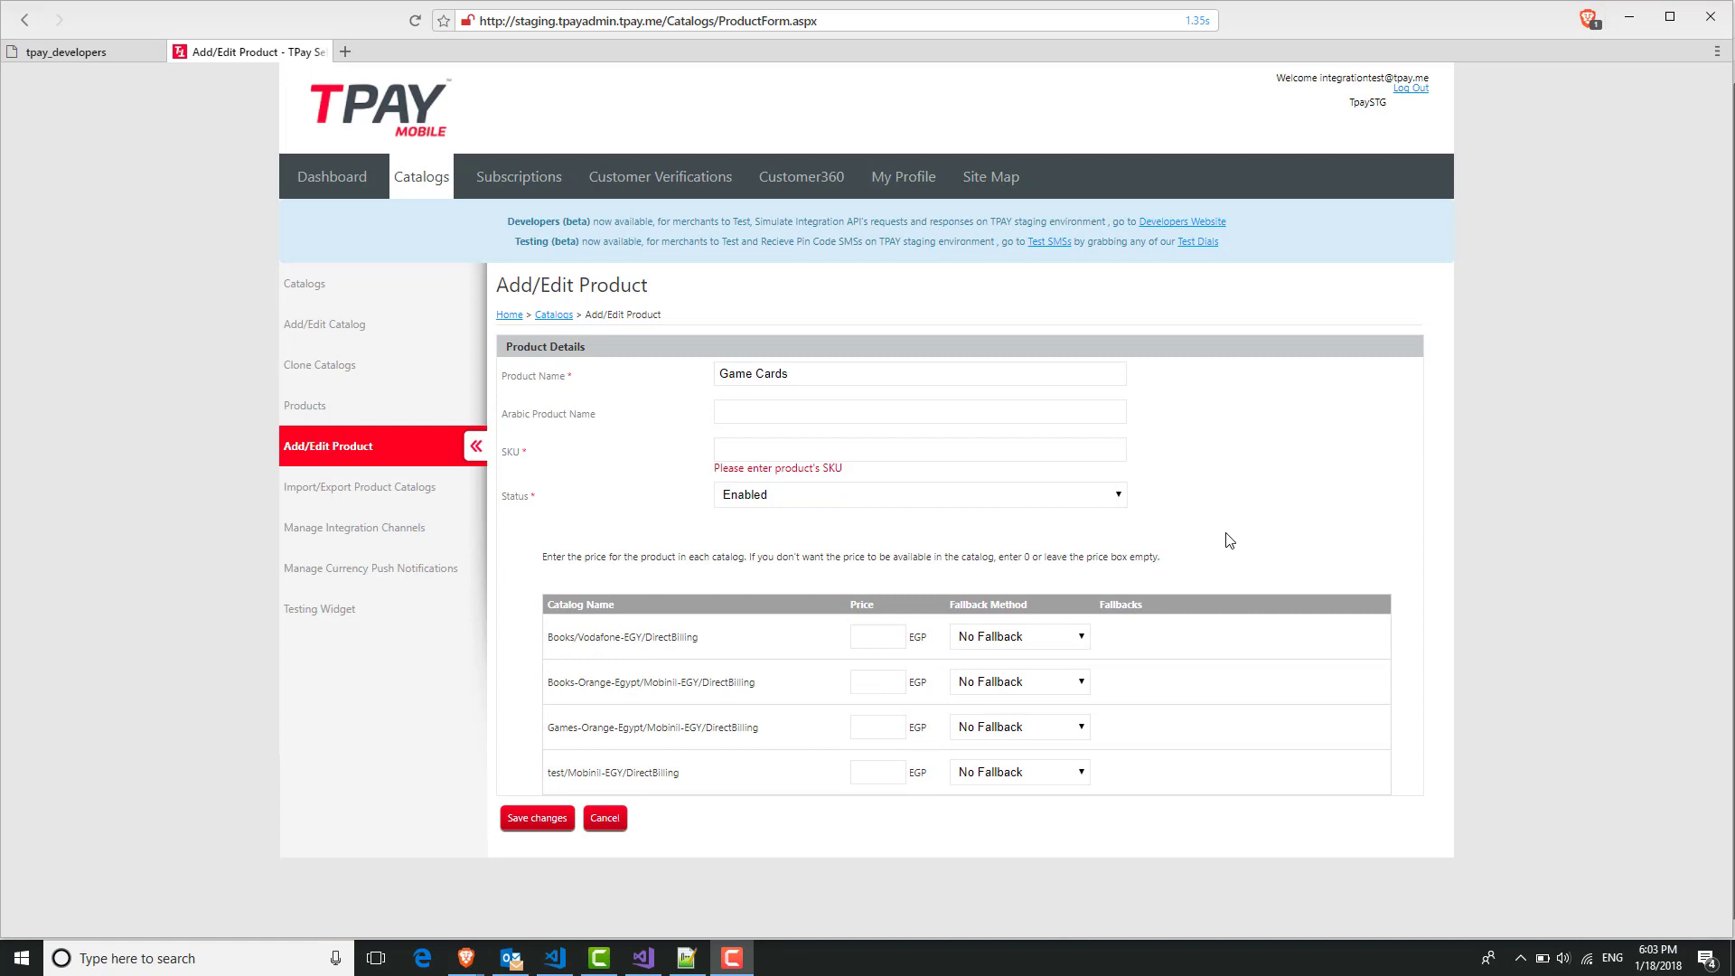
Enter SKU 'Game_Cards' and review the Books-Orange-Egypt catalog row's operator and payment method.
click(967, 443)
text(Game)
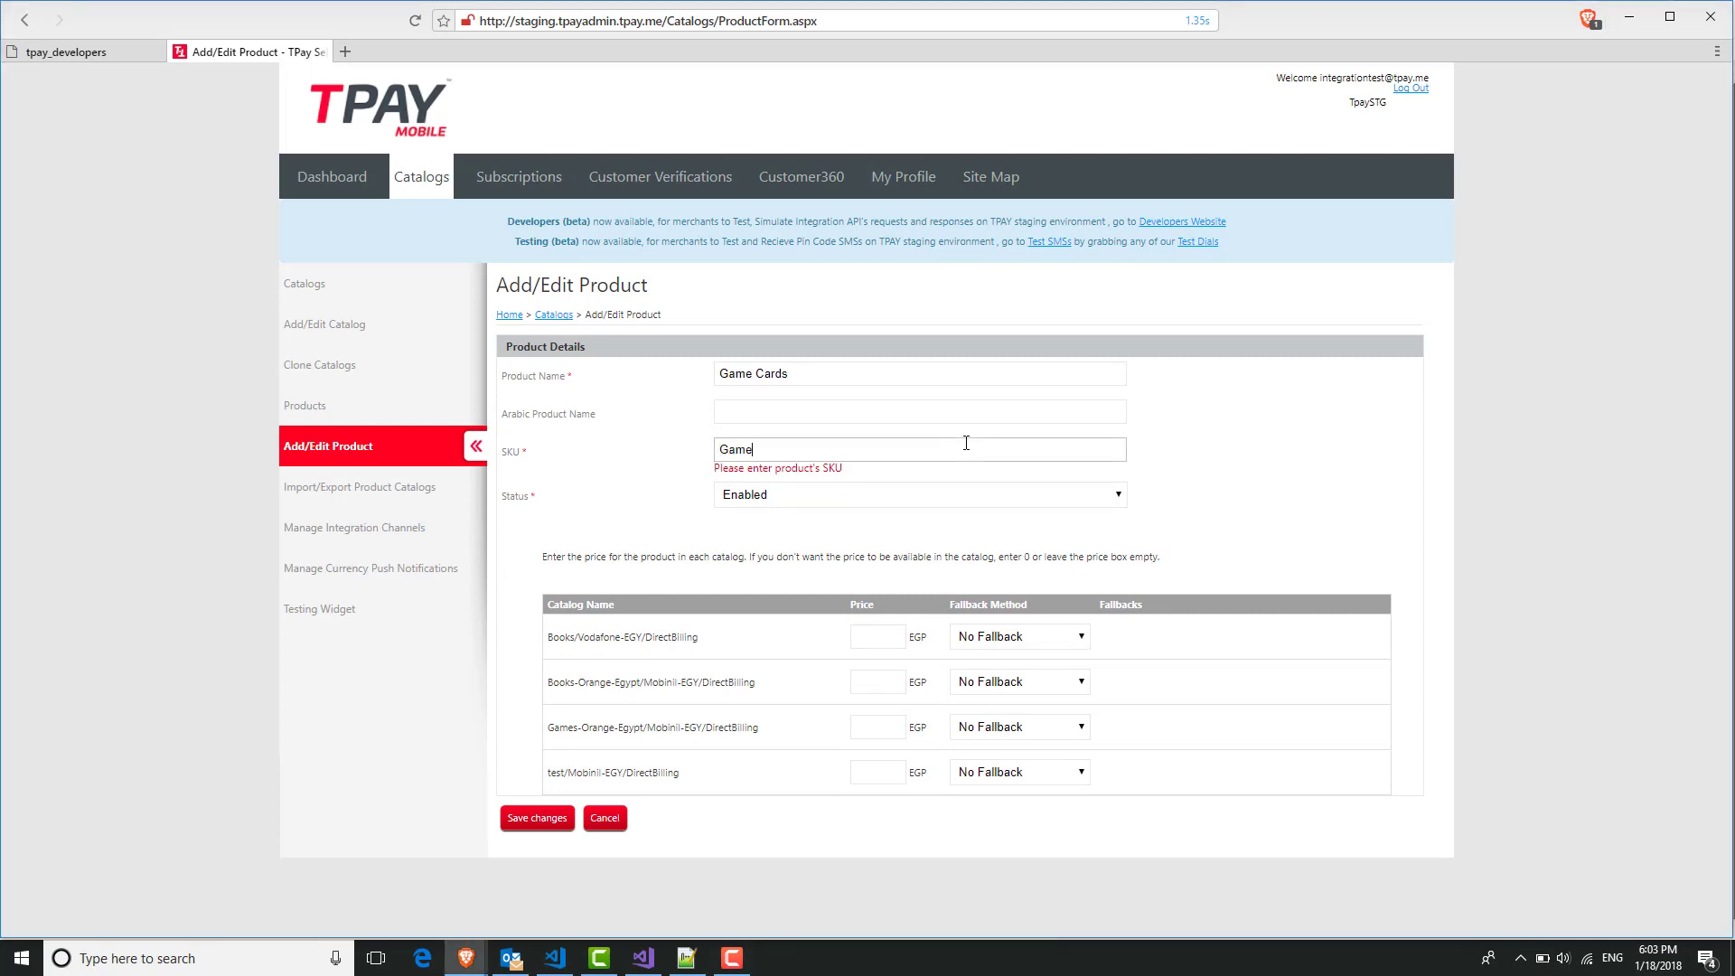
text(_Cards)
drag(550, 691, 644, 715)
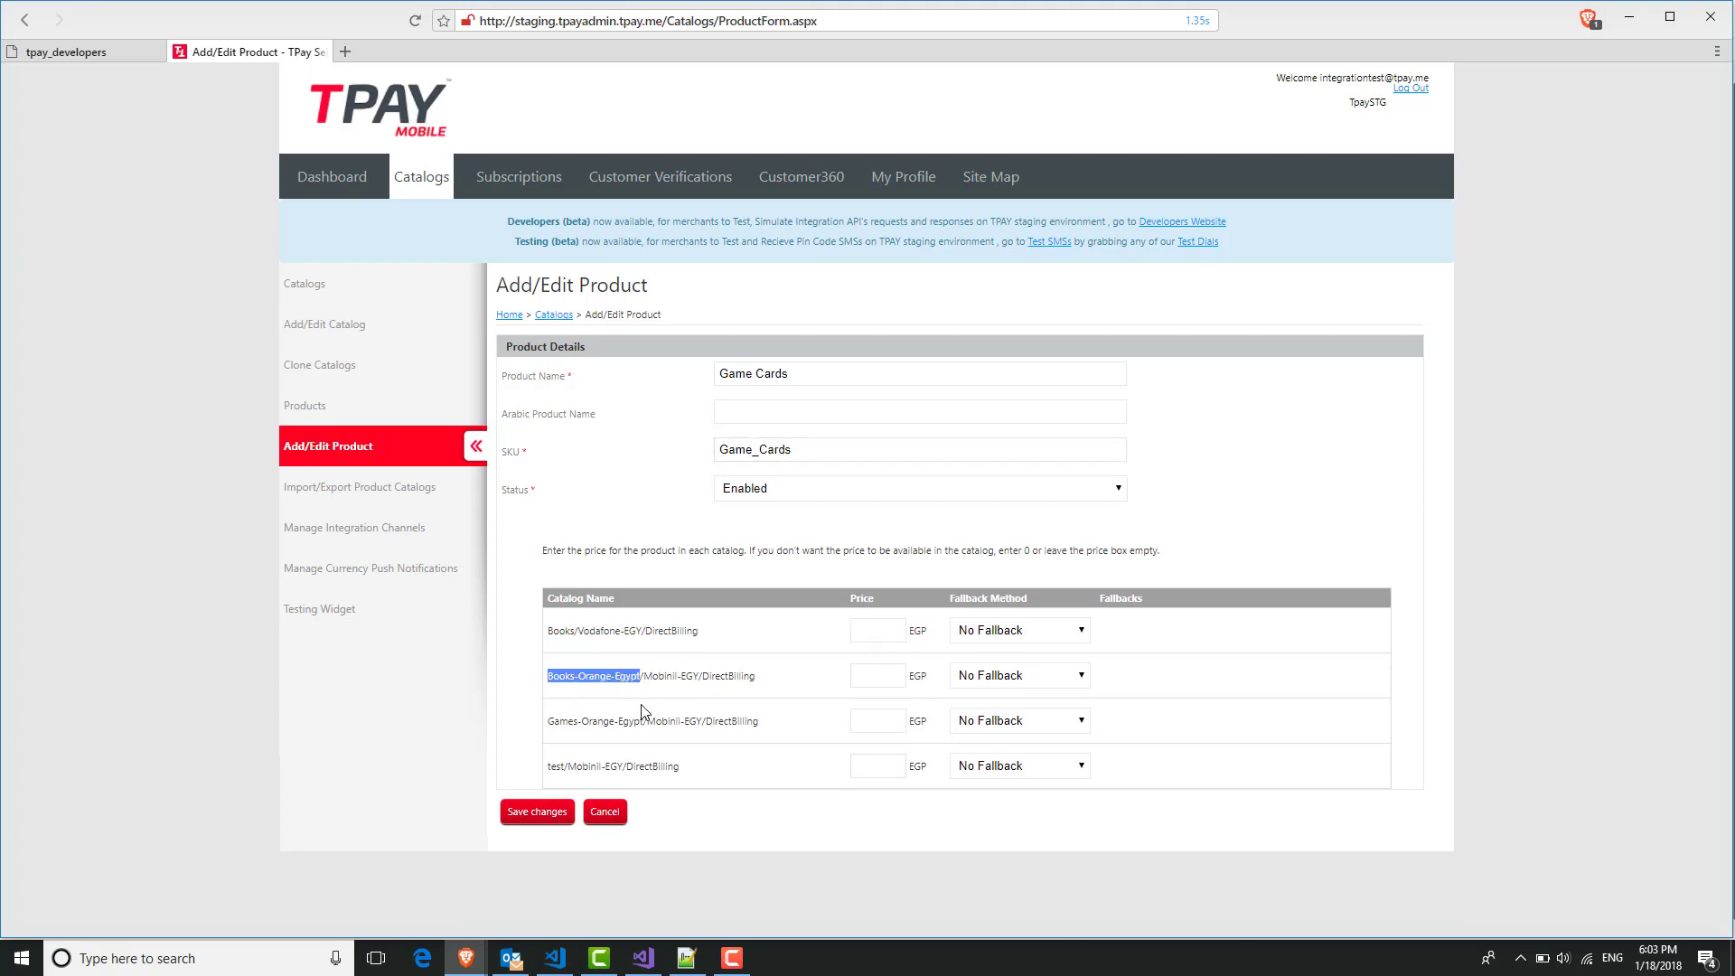
drag(700, 676, 643, 677)
double_click(719, 676)
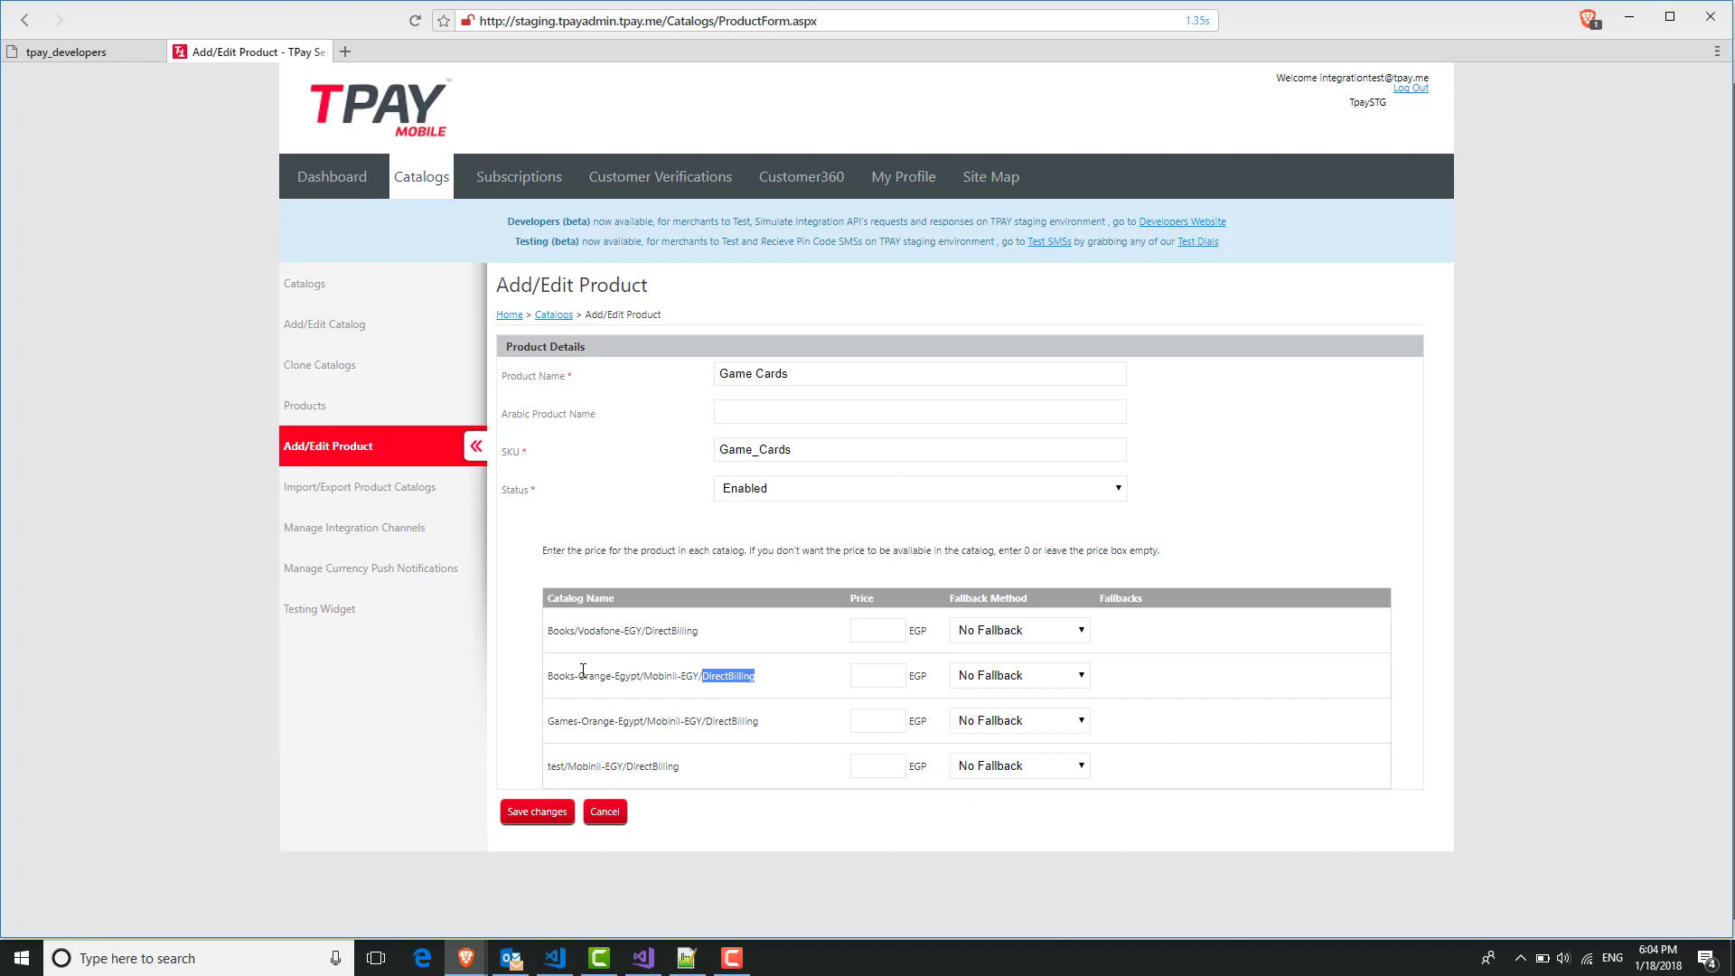
Set the Games-Orange-Egypt price to 1 and save the Game Cards product.
click(881, 721)
click(827, 446)
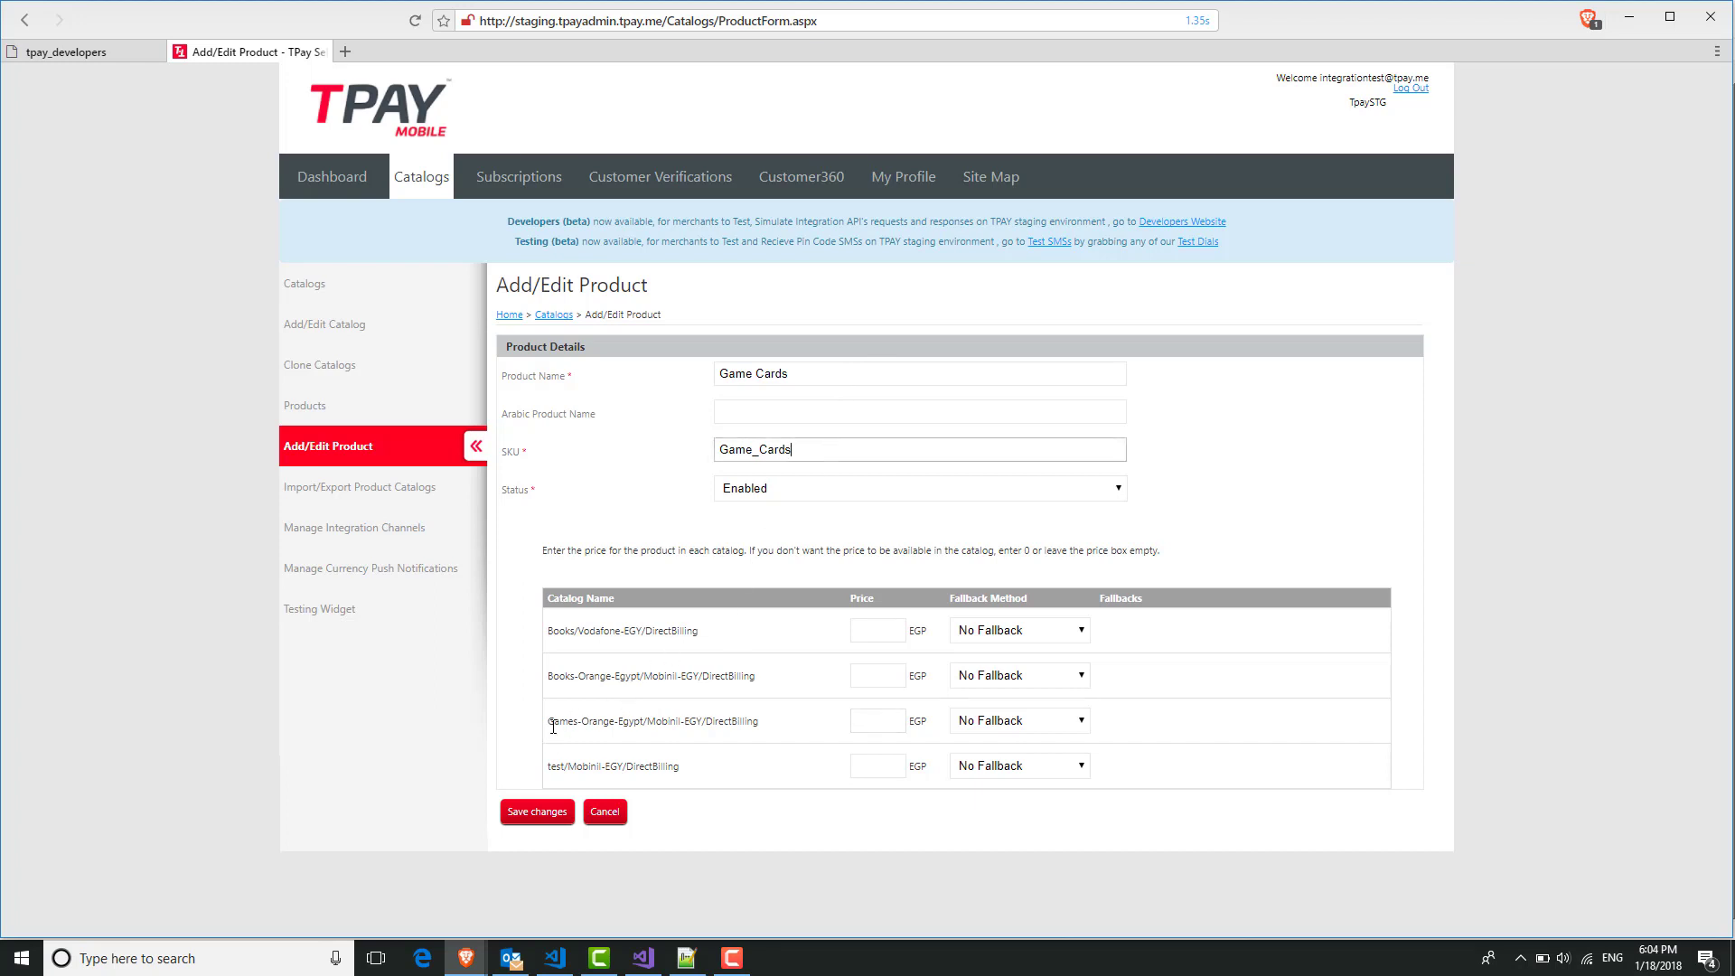
drag(647, 721, 701, 717)
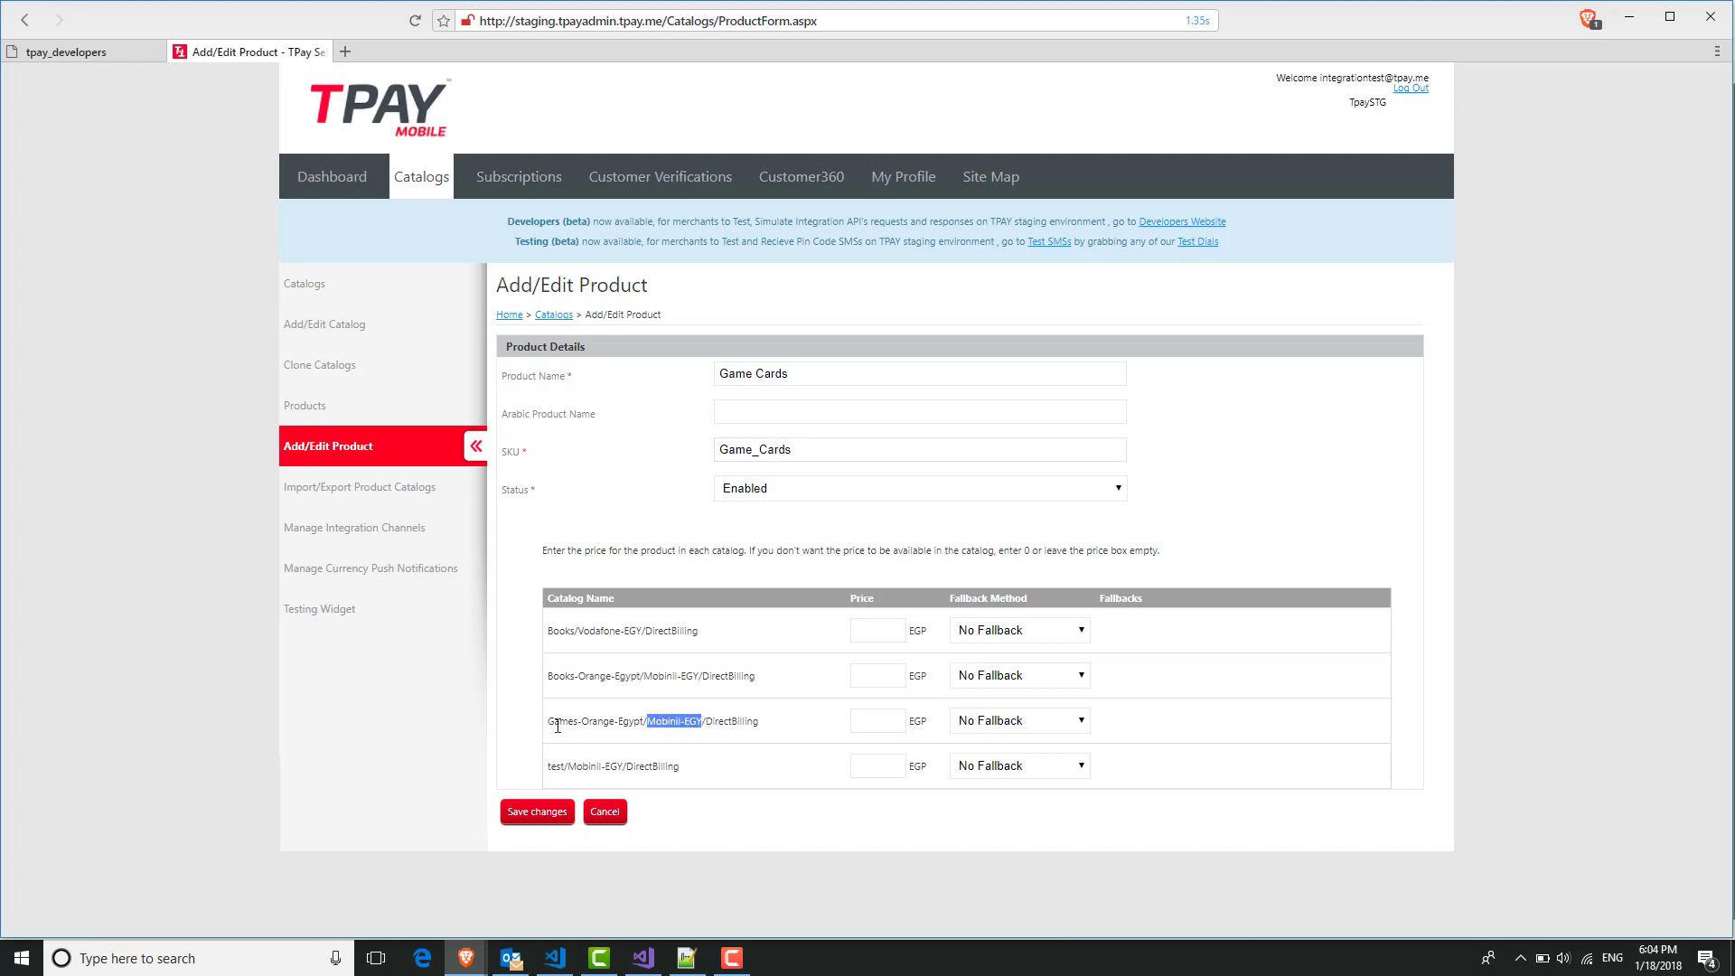
click(855, 721)
text(1)
click(548, 815)
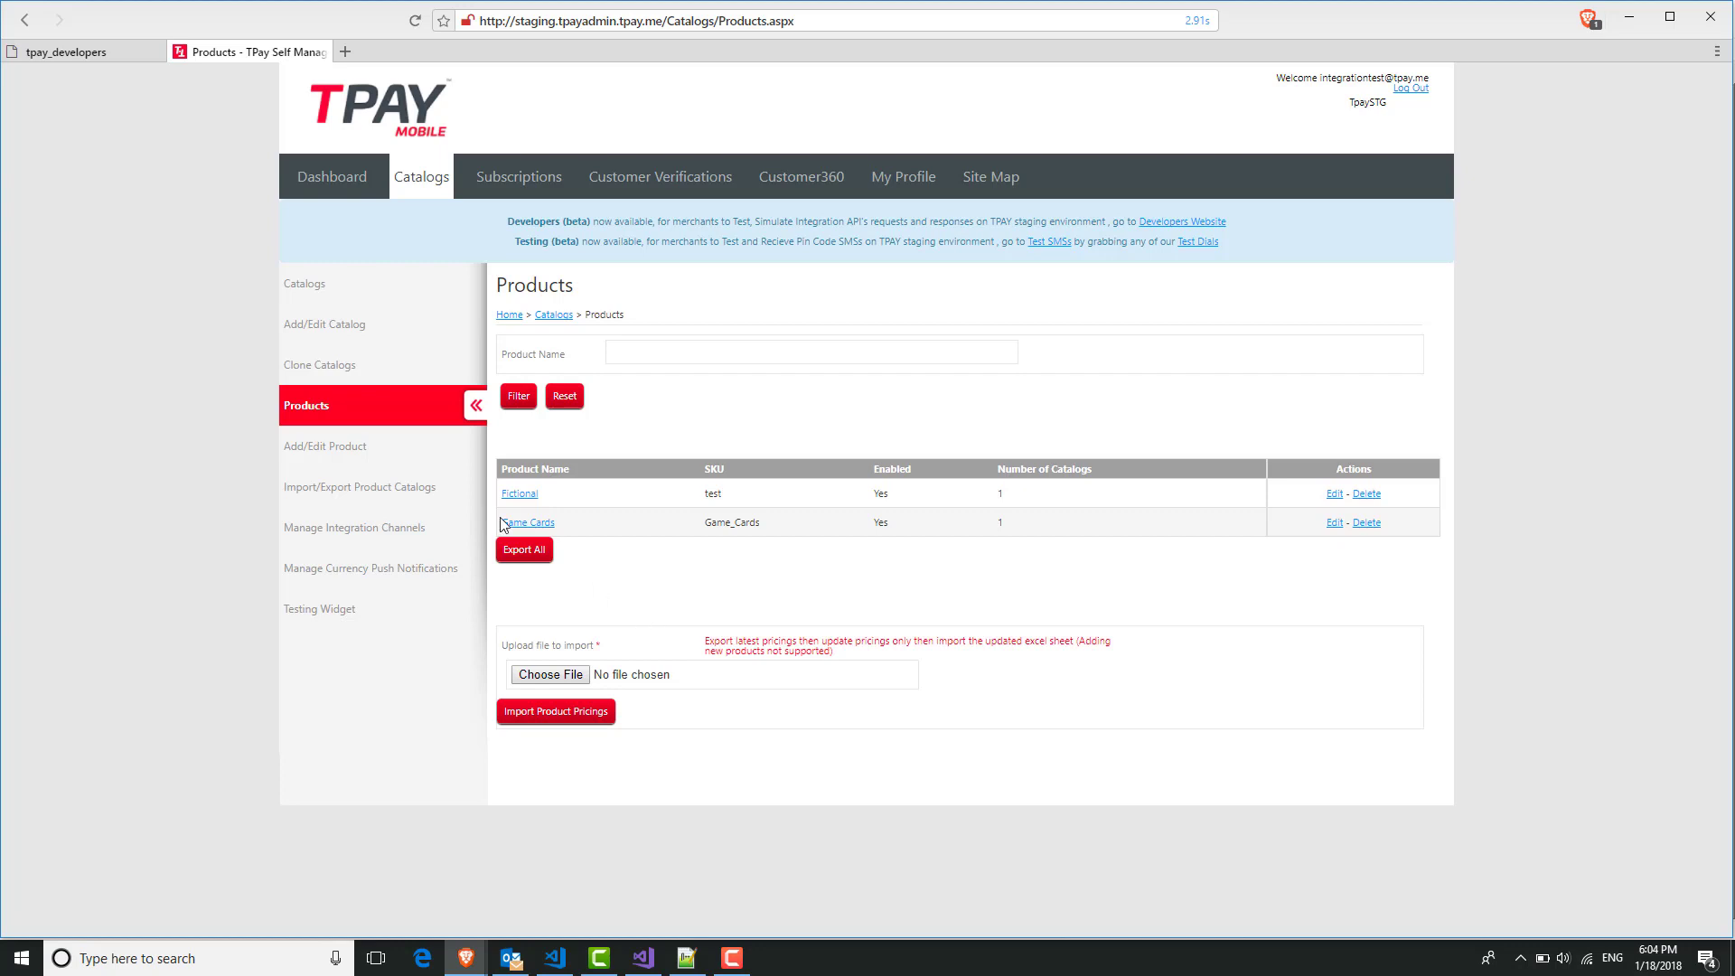
Copy the catalog name Games-Orange-Egypt from Catalogs onto a new line in Keys.txt.
click(354, 299)
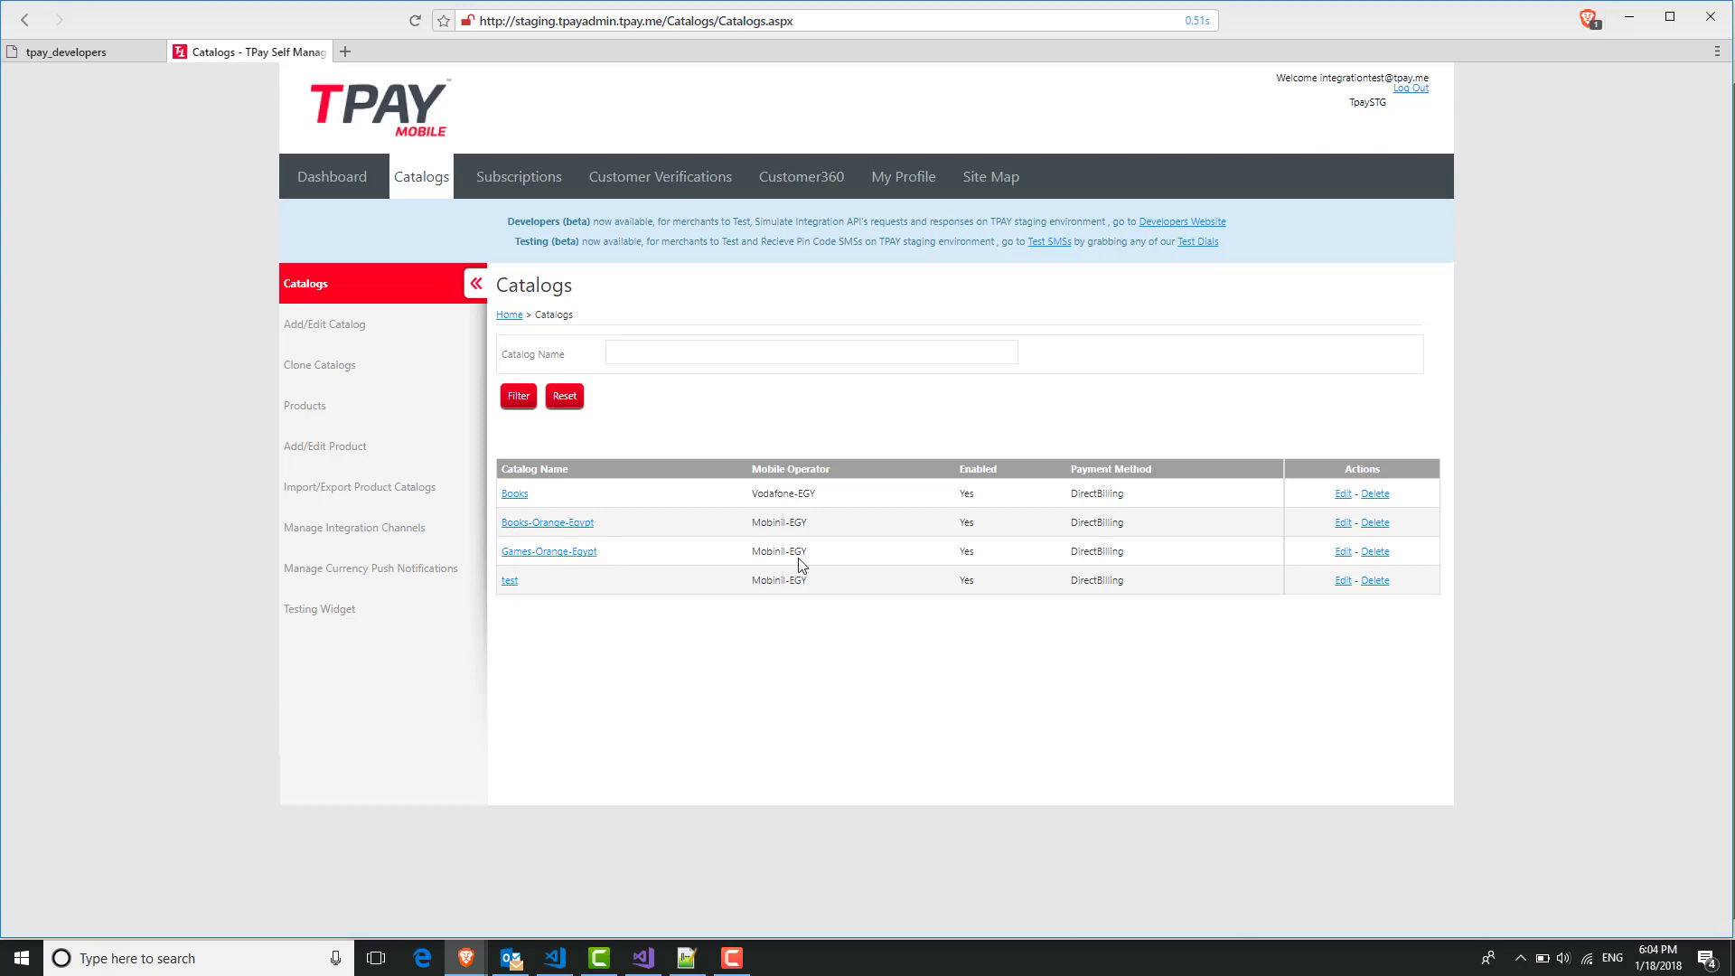
drag(601, 553, 506, 556)
key(ctrl+c)
click(687, 958)
click(481, 146)
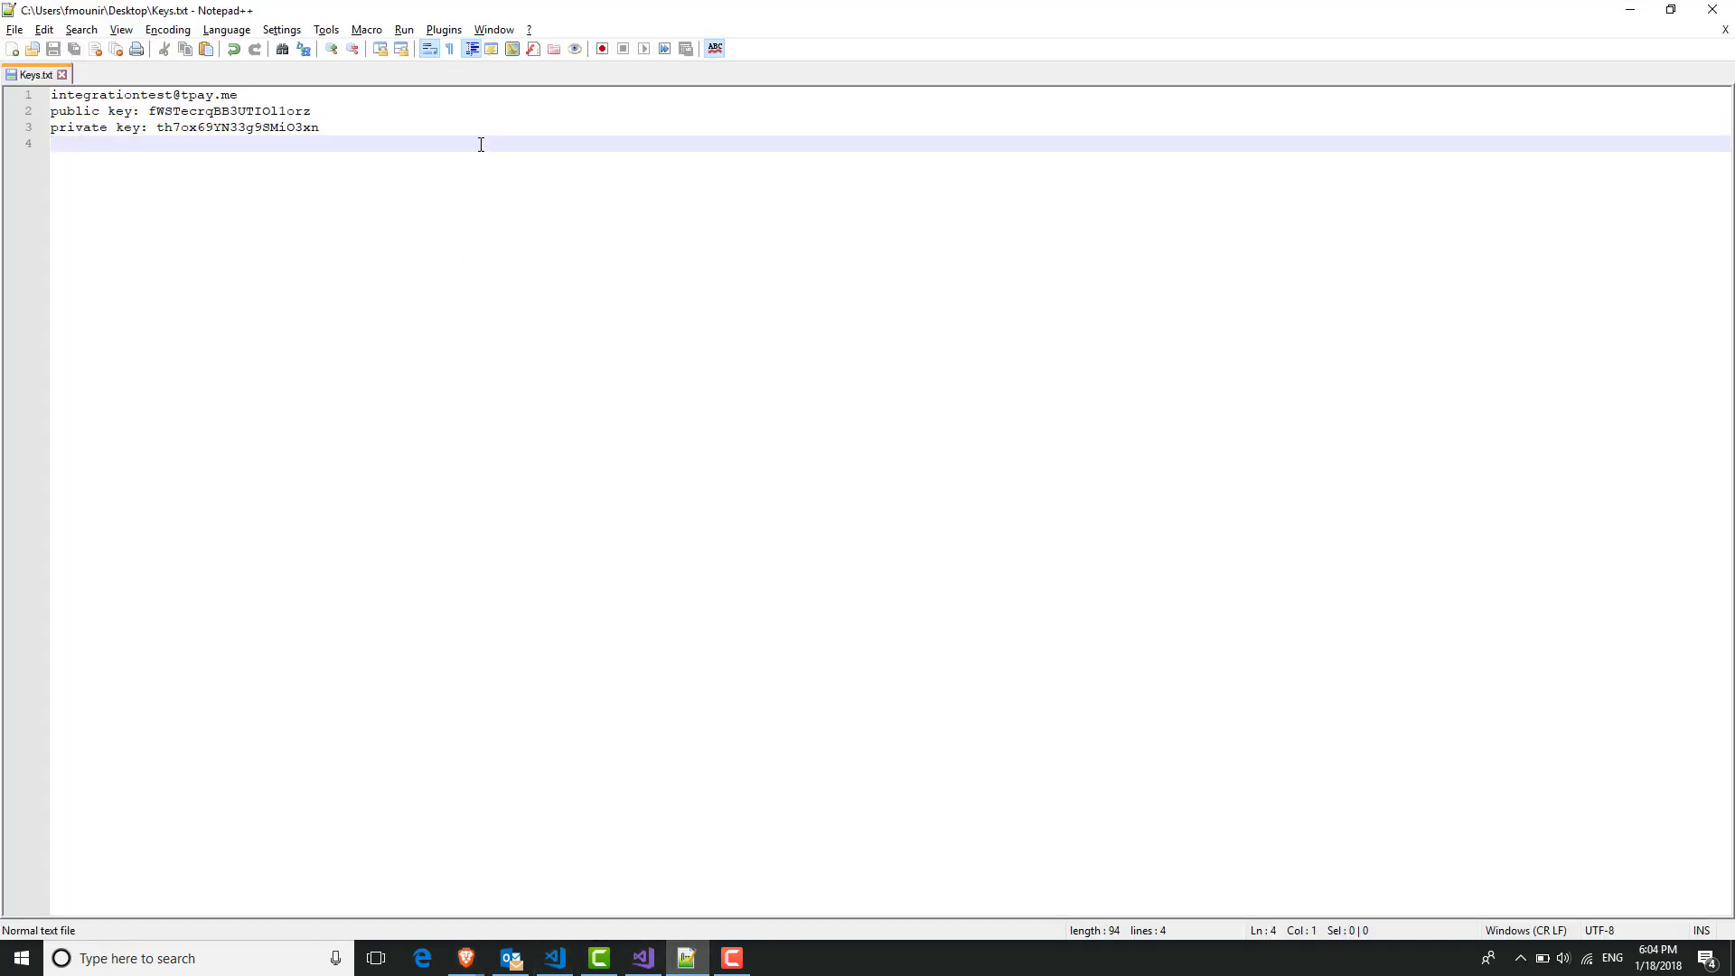
key(Return)
key(ctrl+v)
key(Return)
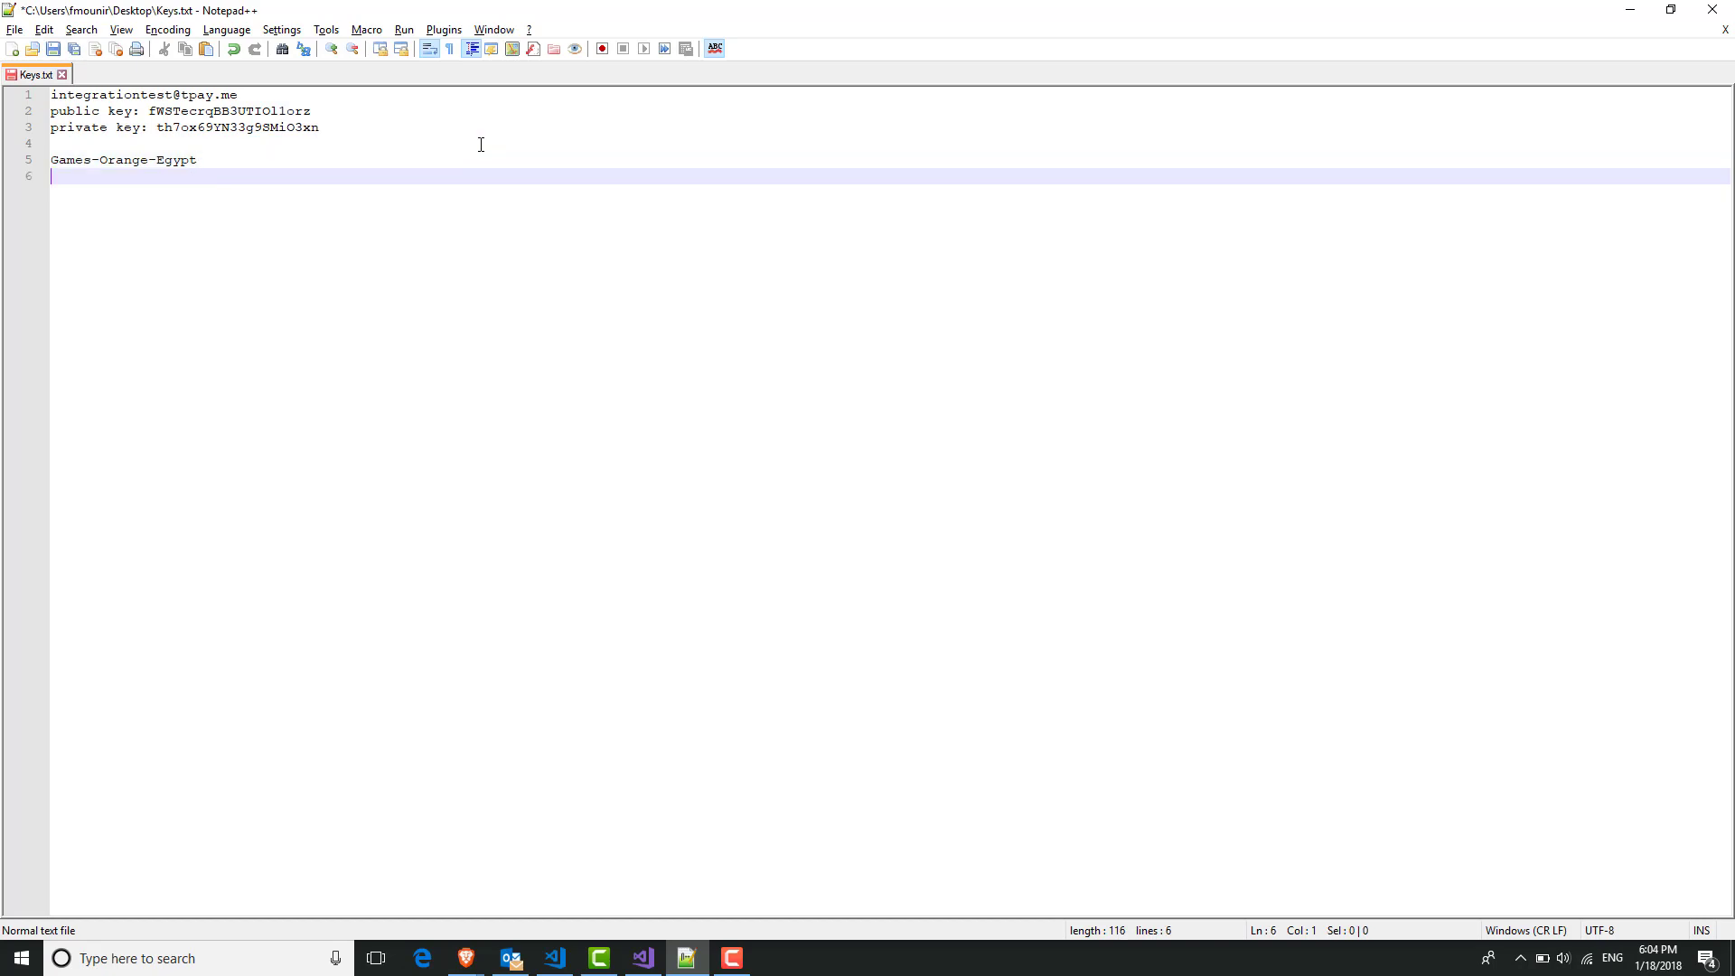
Copy the SKU Game_Cards from Products into Keys.txt, then return to the portal.
key(alt+Tab)
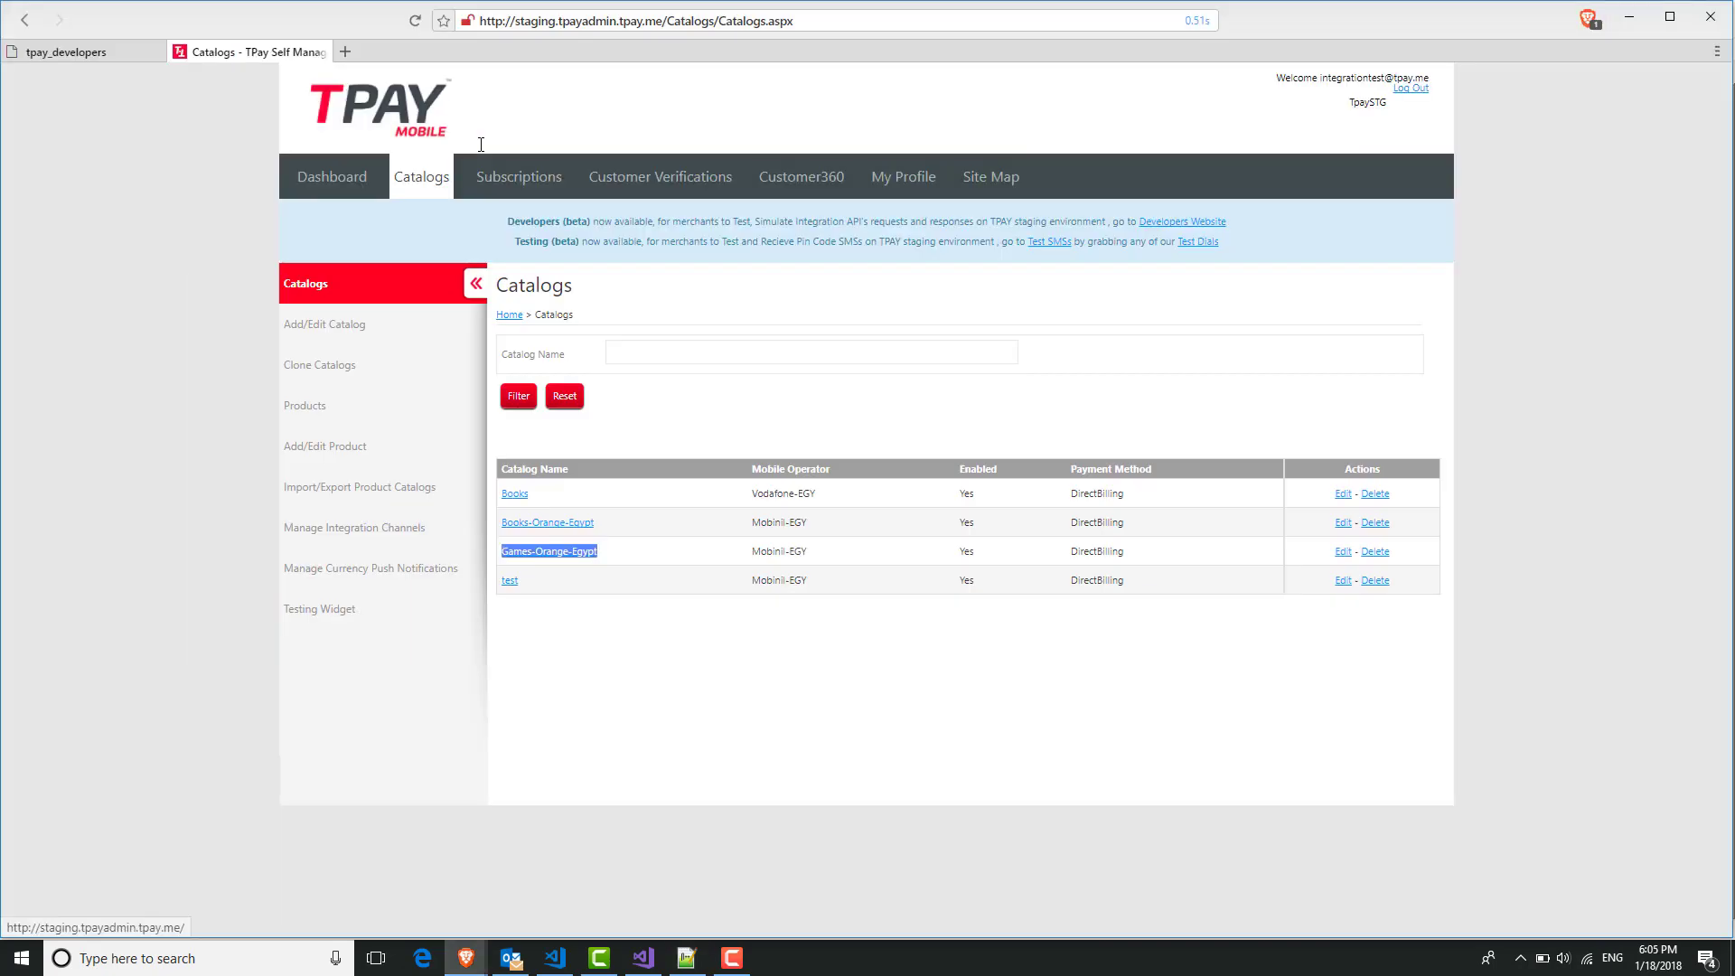
click(386, 406)
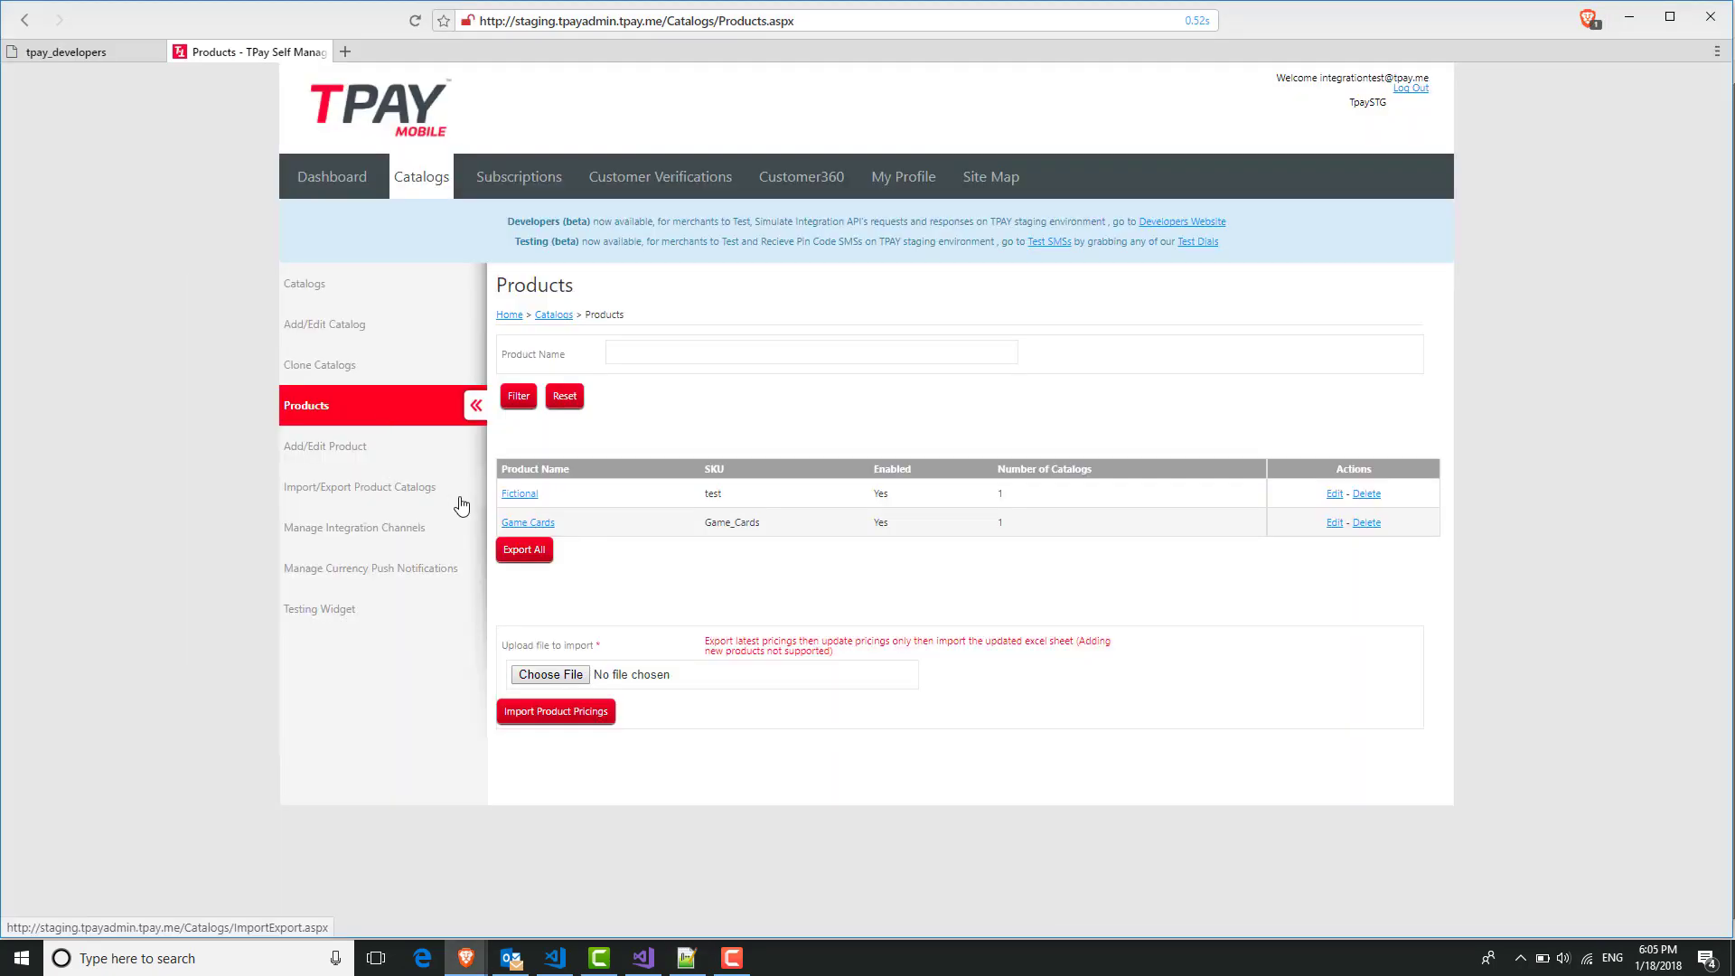
double_click(714, 524)
key(ctrl+c)
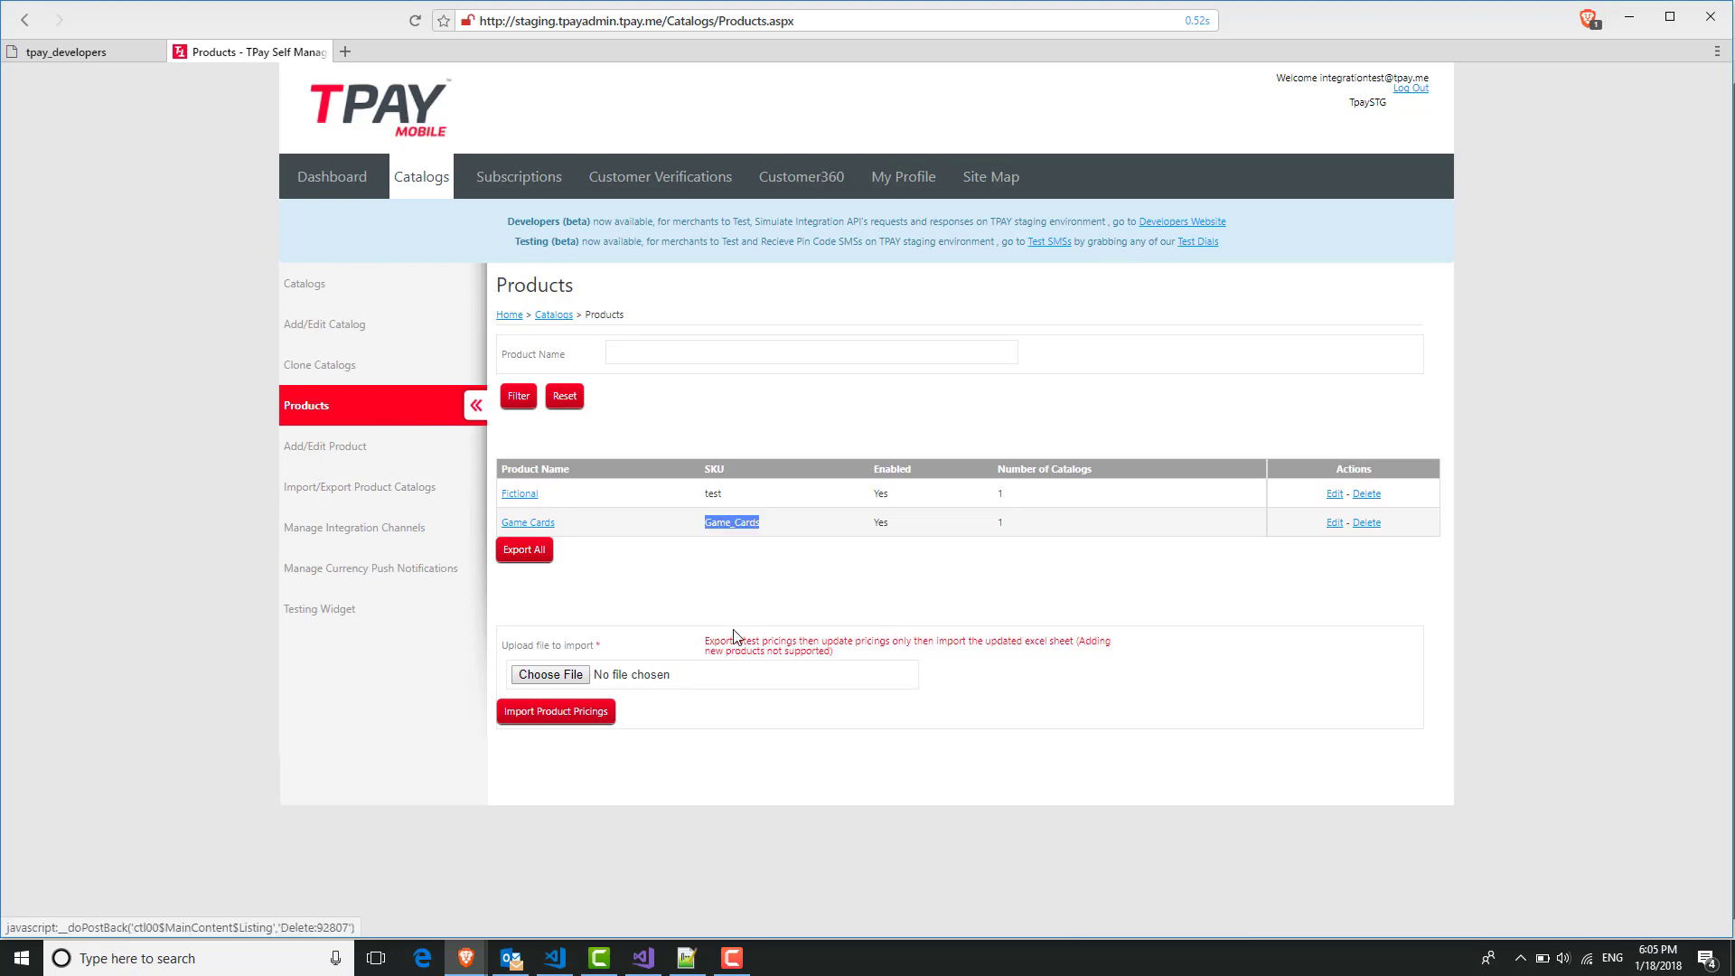
key(alt+Tab)
key(ctrl+v)
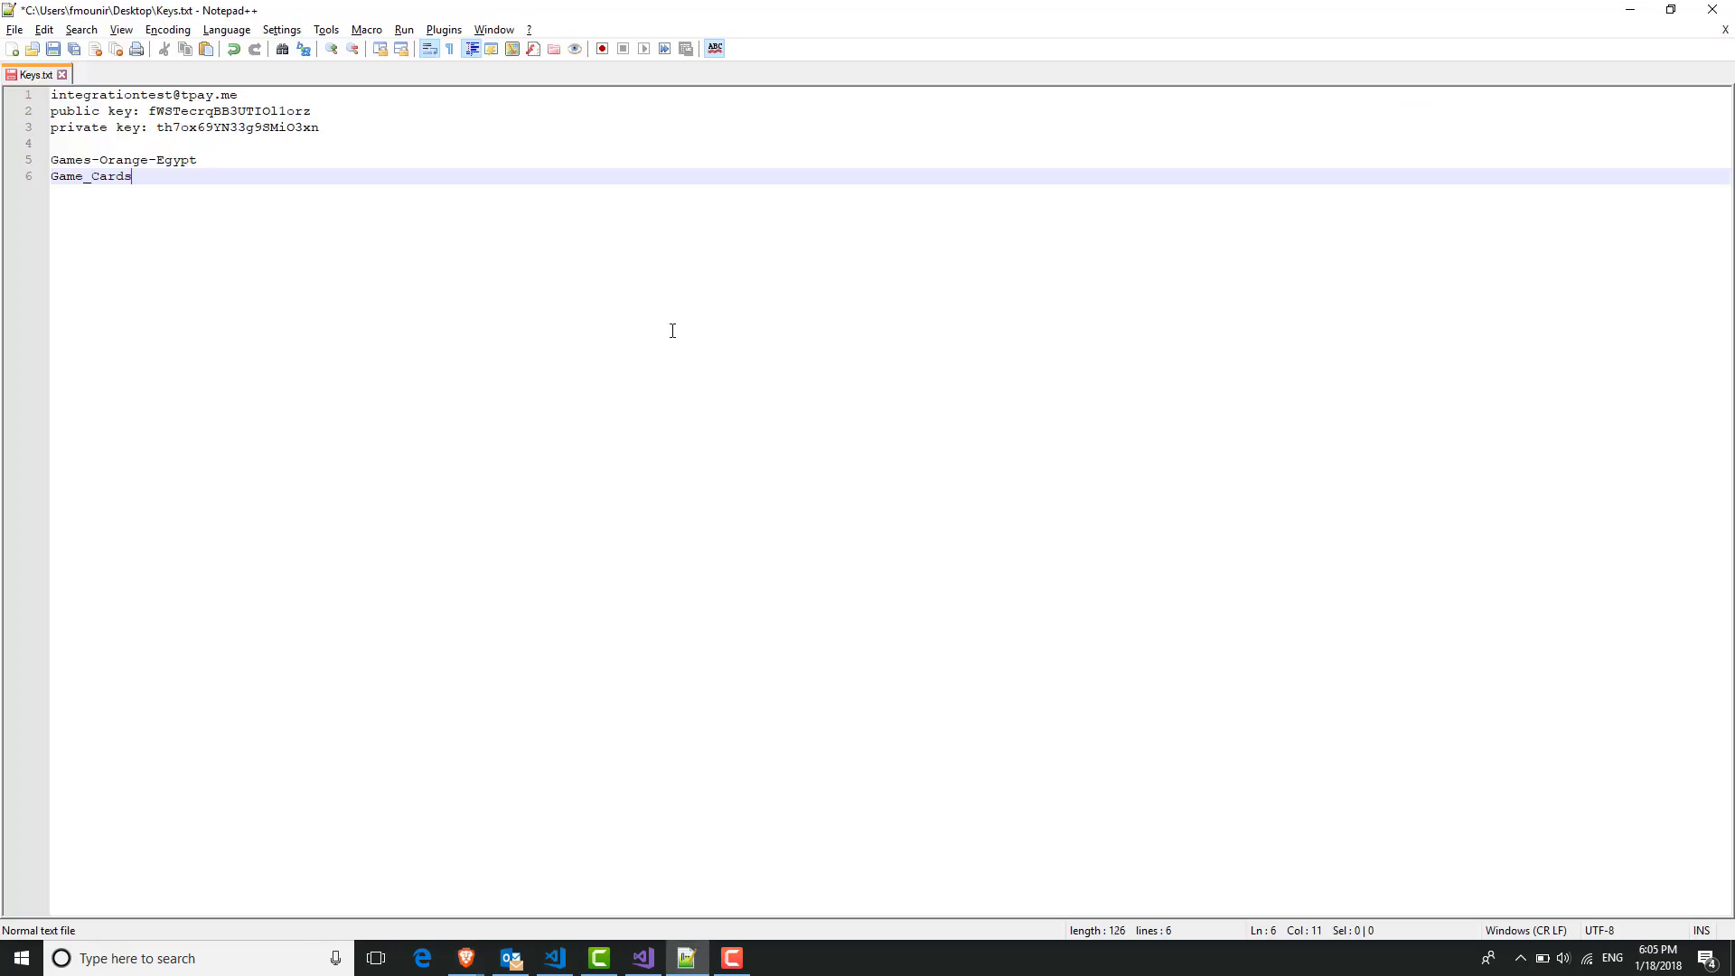
key(Return)
key(alt+Tab)
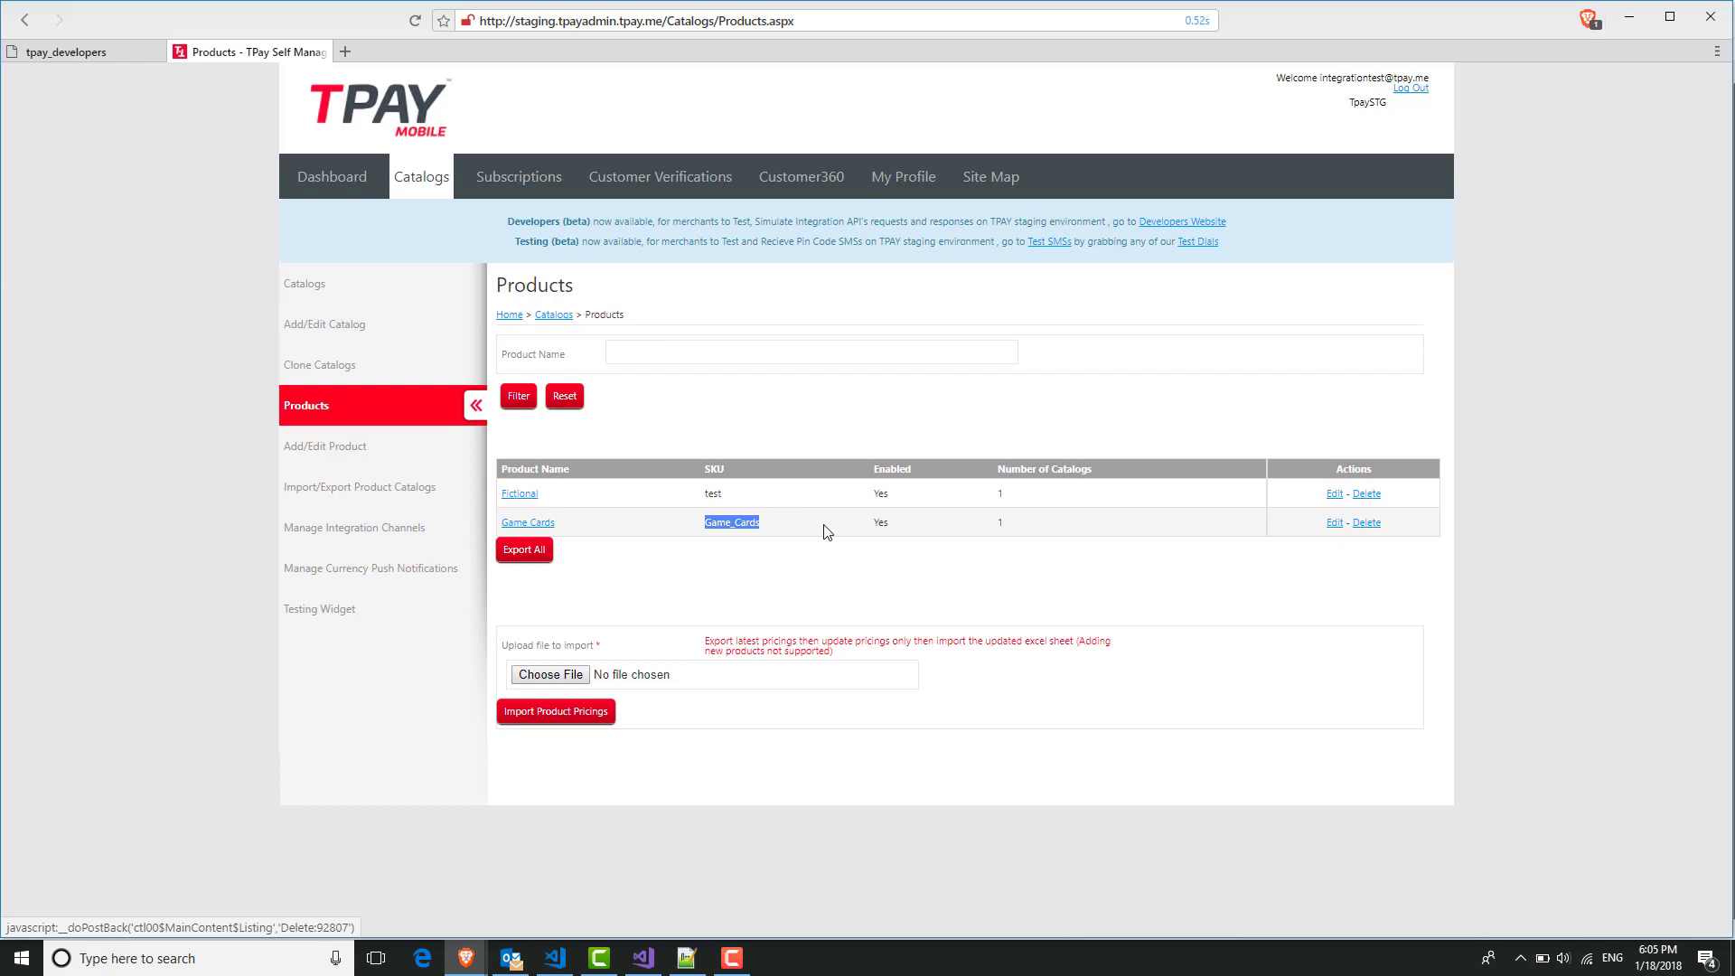
Review the Test plan 60575's settings under Subscriptions, then return to the Subscription Plans list.
click(524, 179)
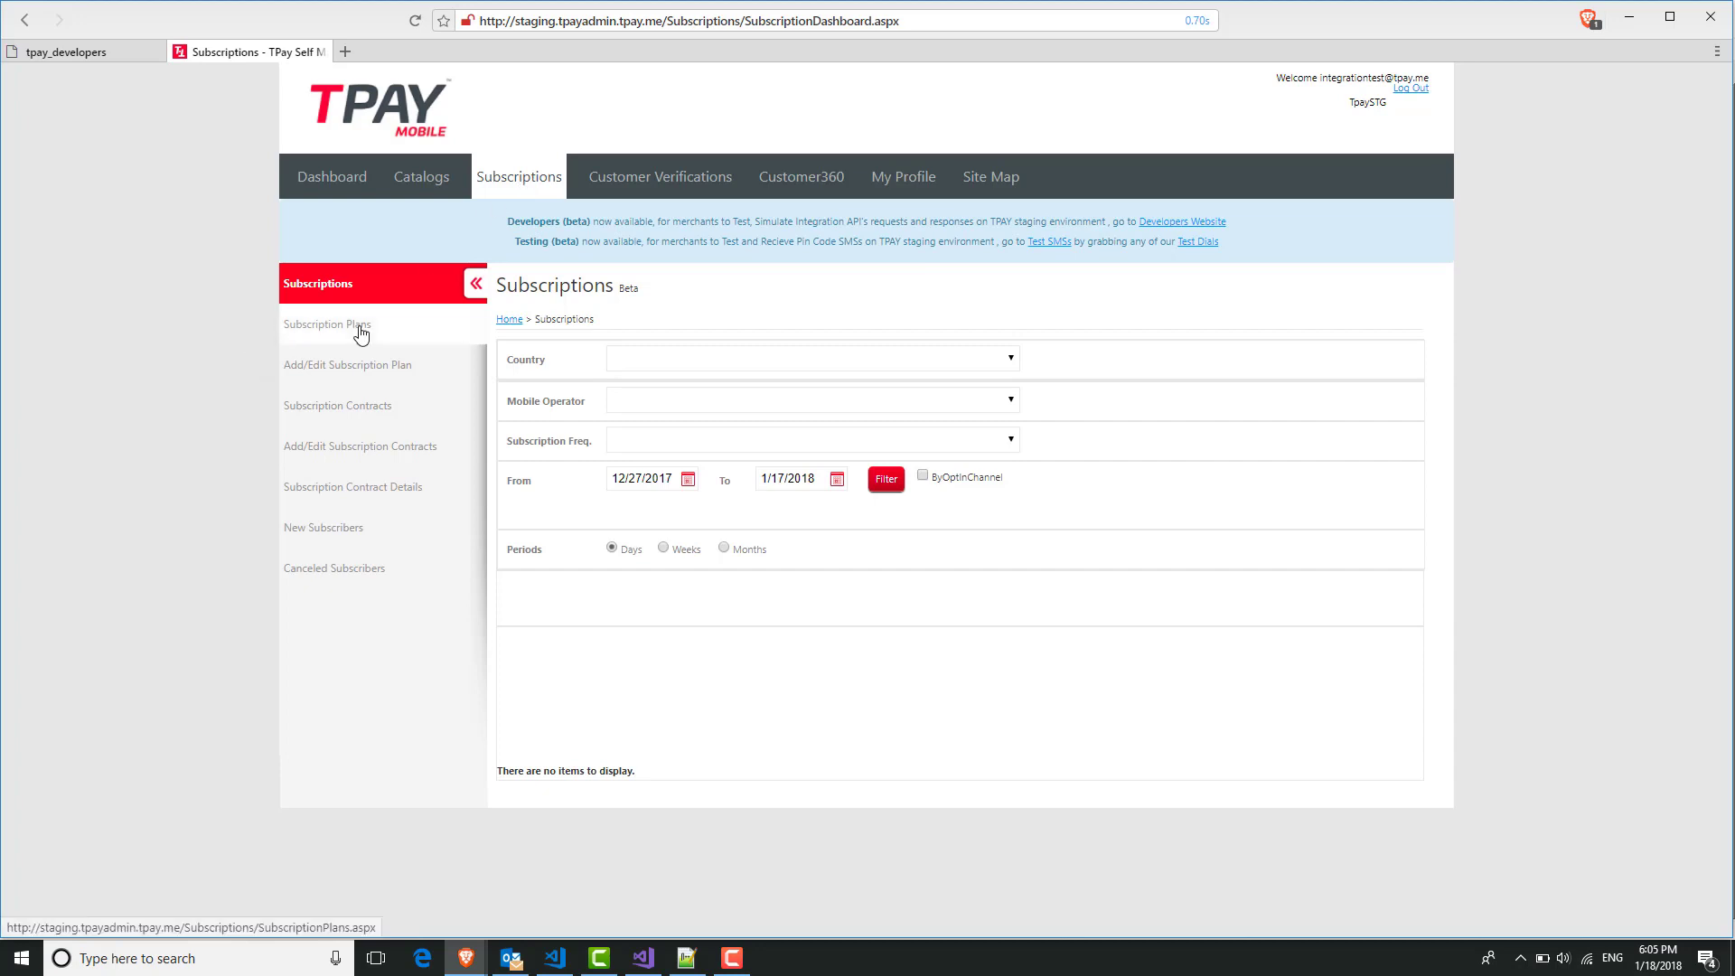
click(394, 330)
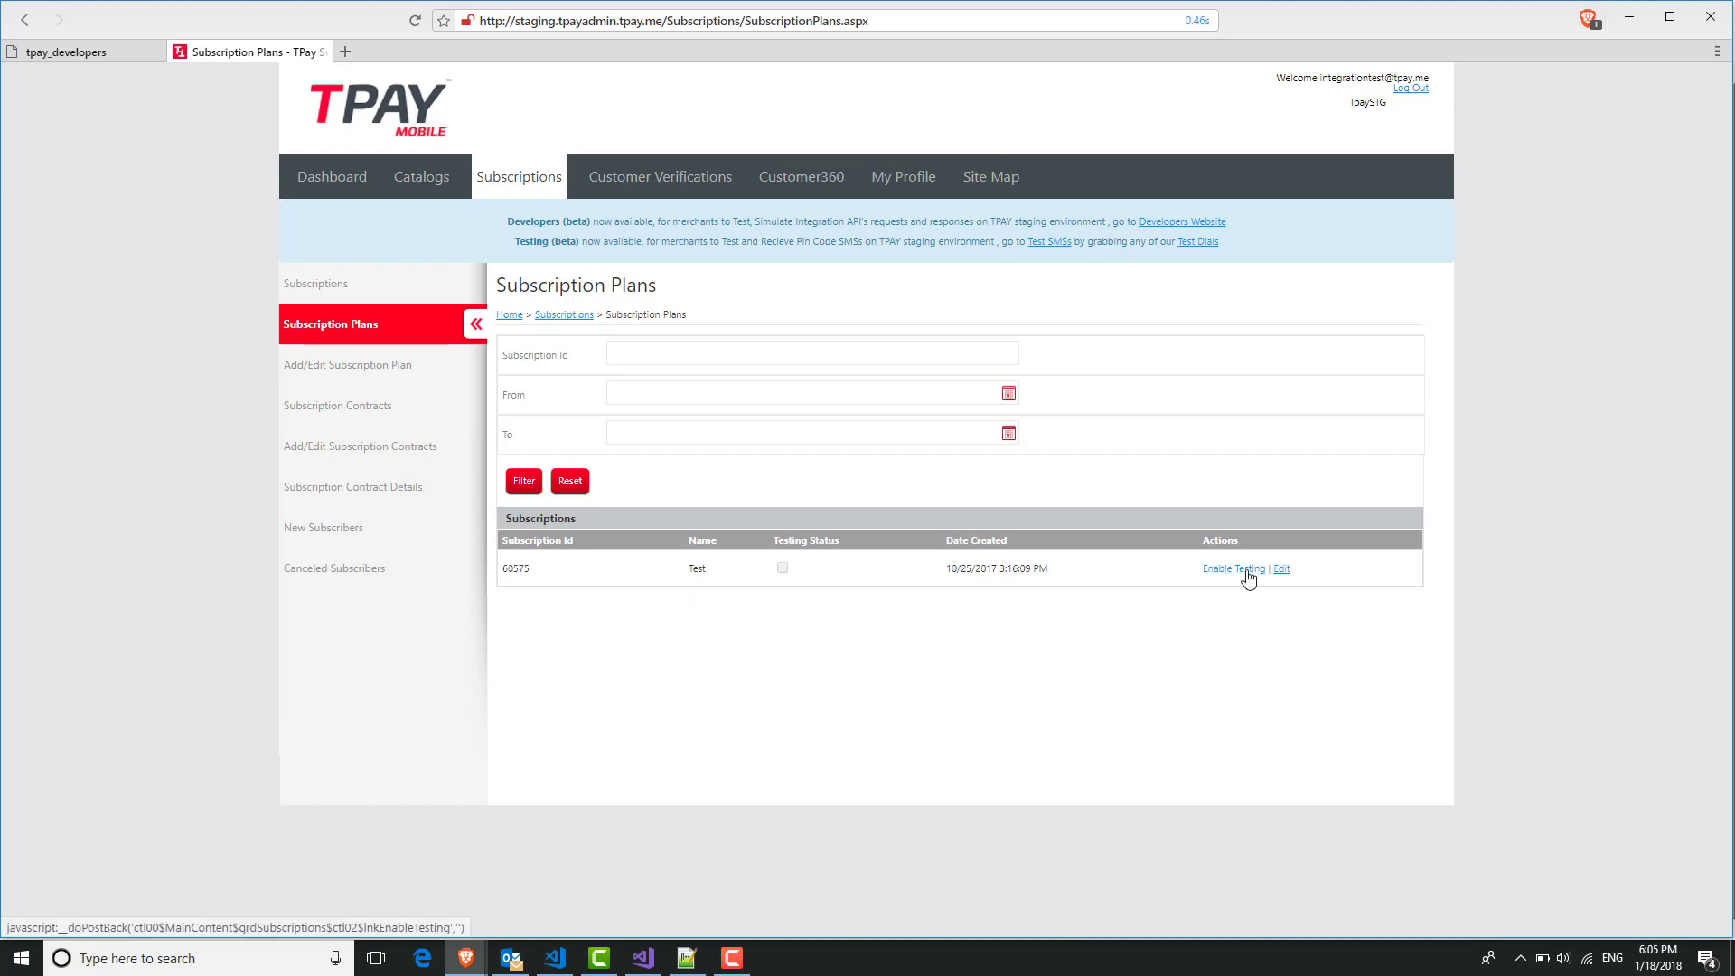
click(1284, 570)
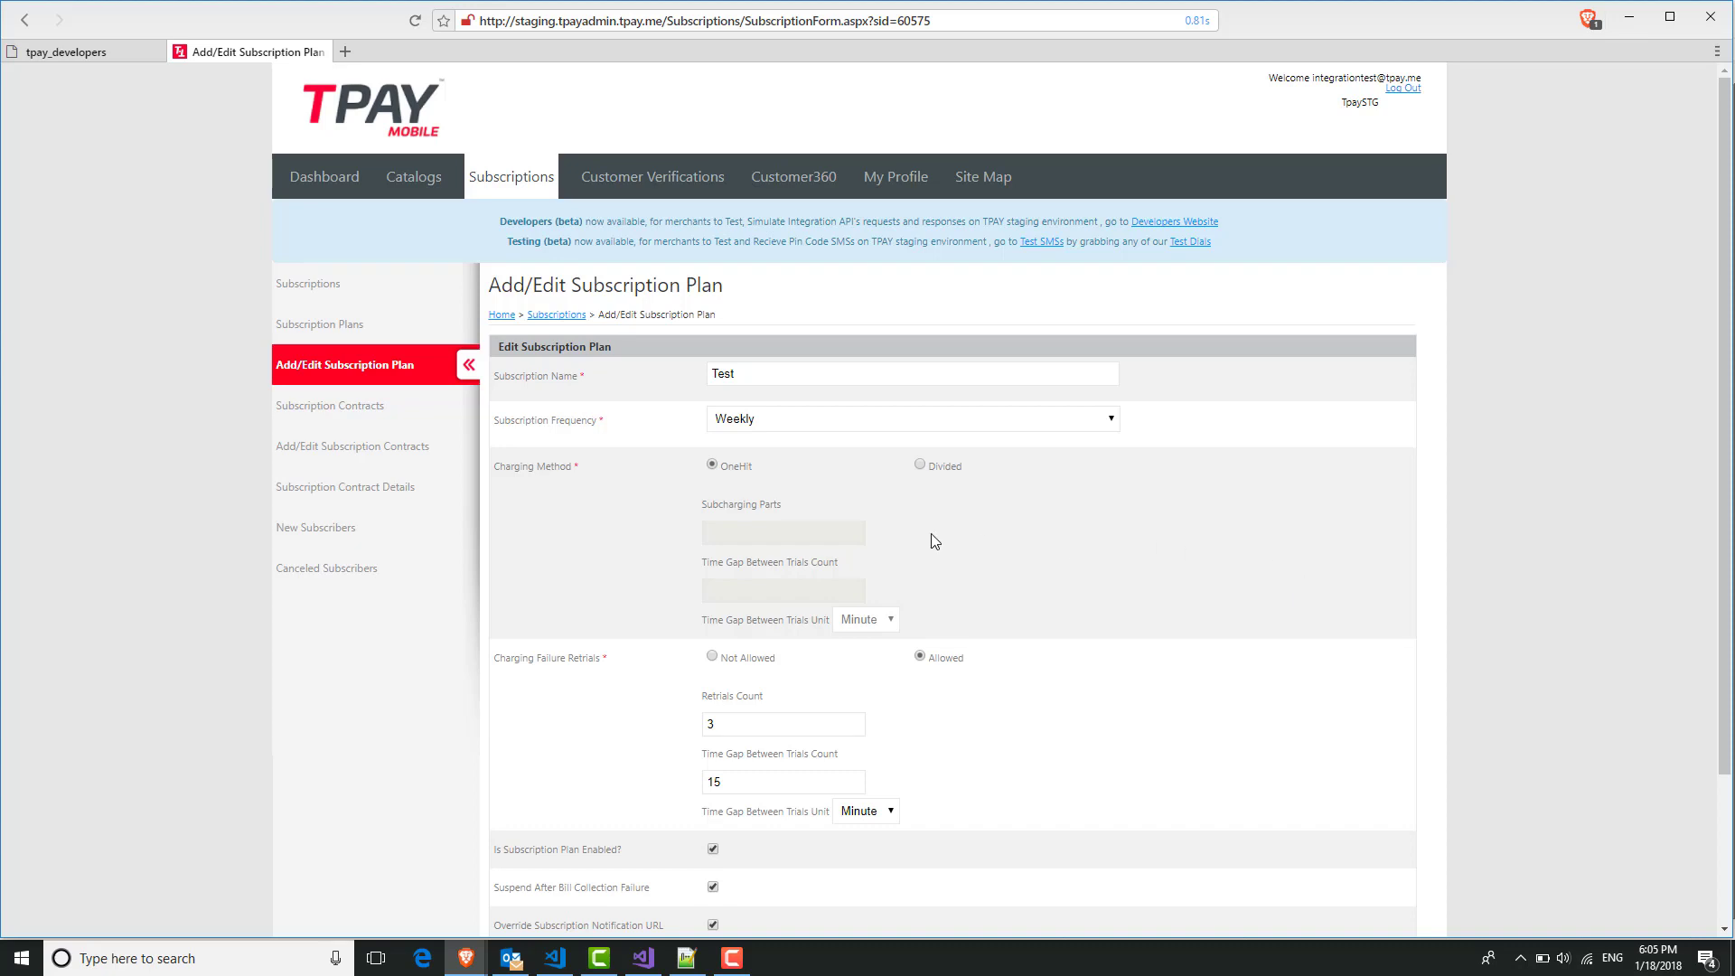
scroll(539, 508, down, 3)
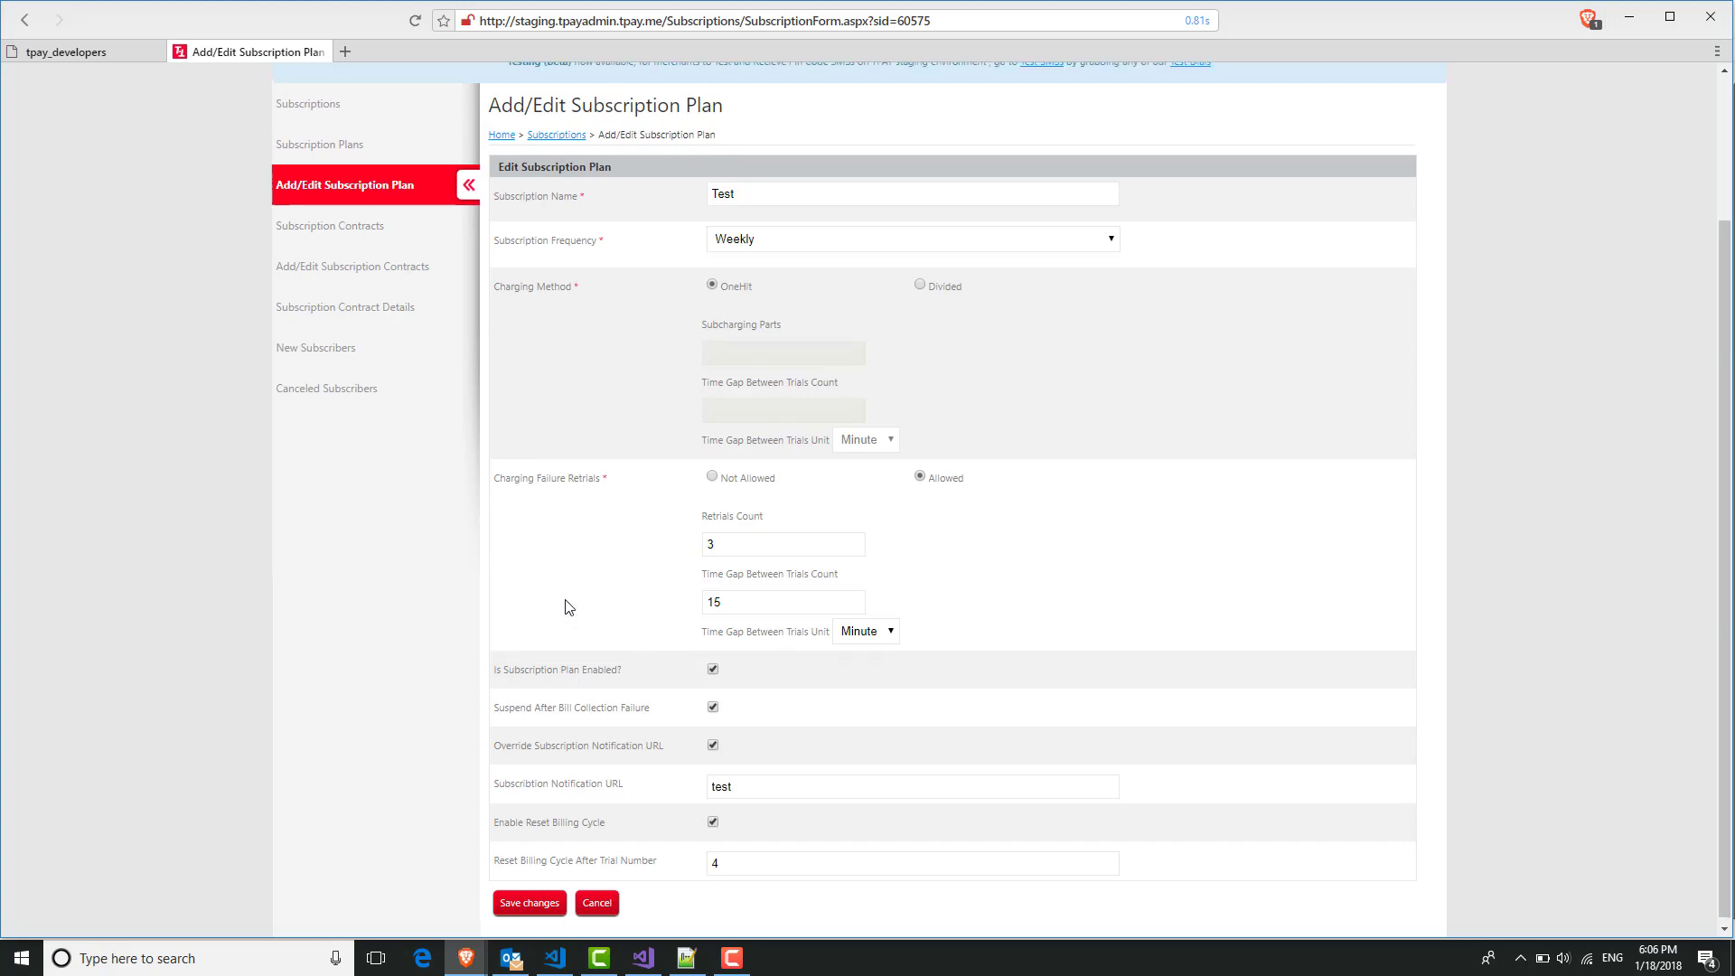
scroll(567, 608, up, 2)
click(311, 323)
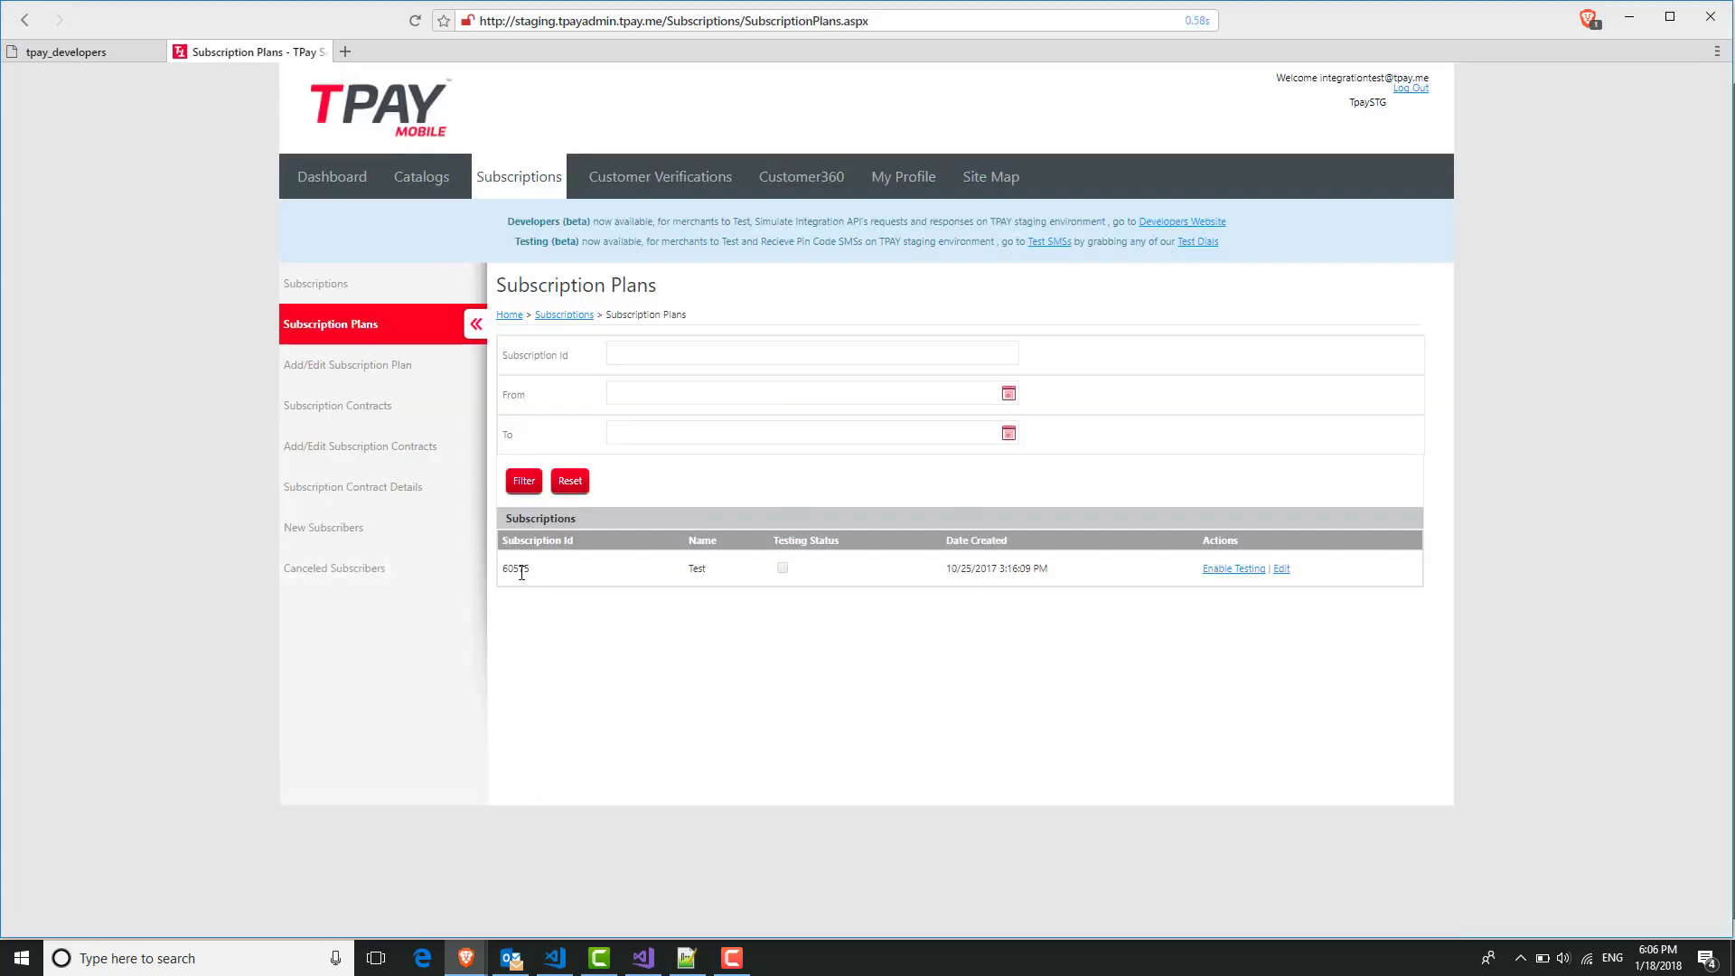
Paste plan ID 60575 onto line 7 of Keys.txt and look over the key and login lines.
double_click(517, 569)
key(ctrl+c)
click(696, 965)
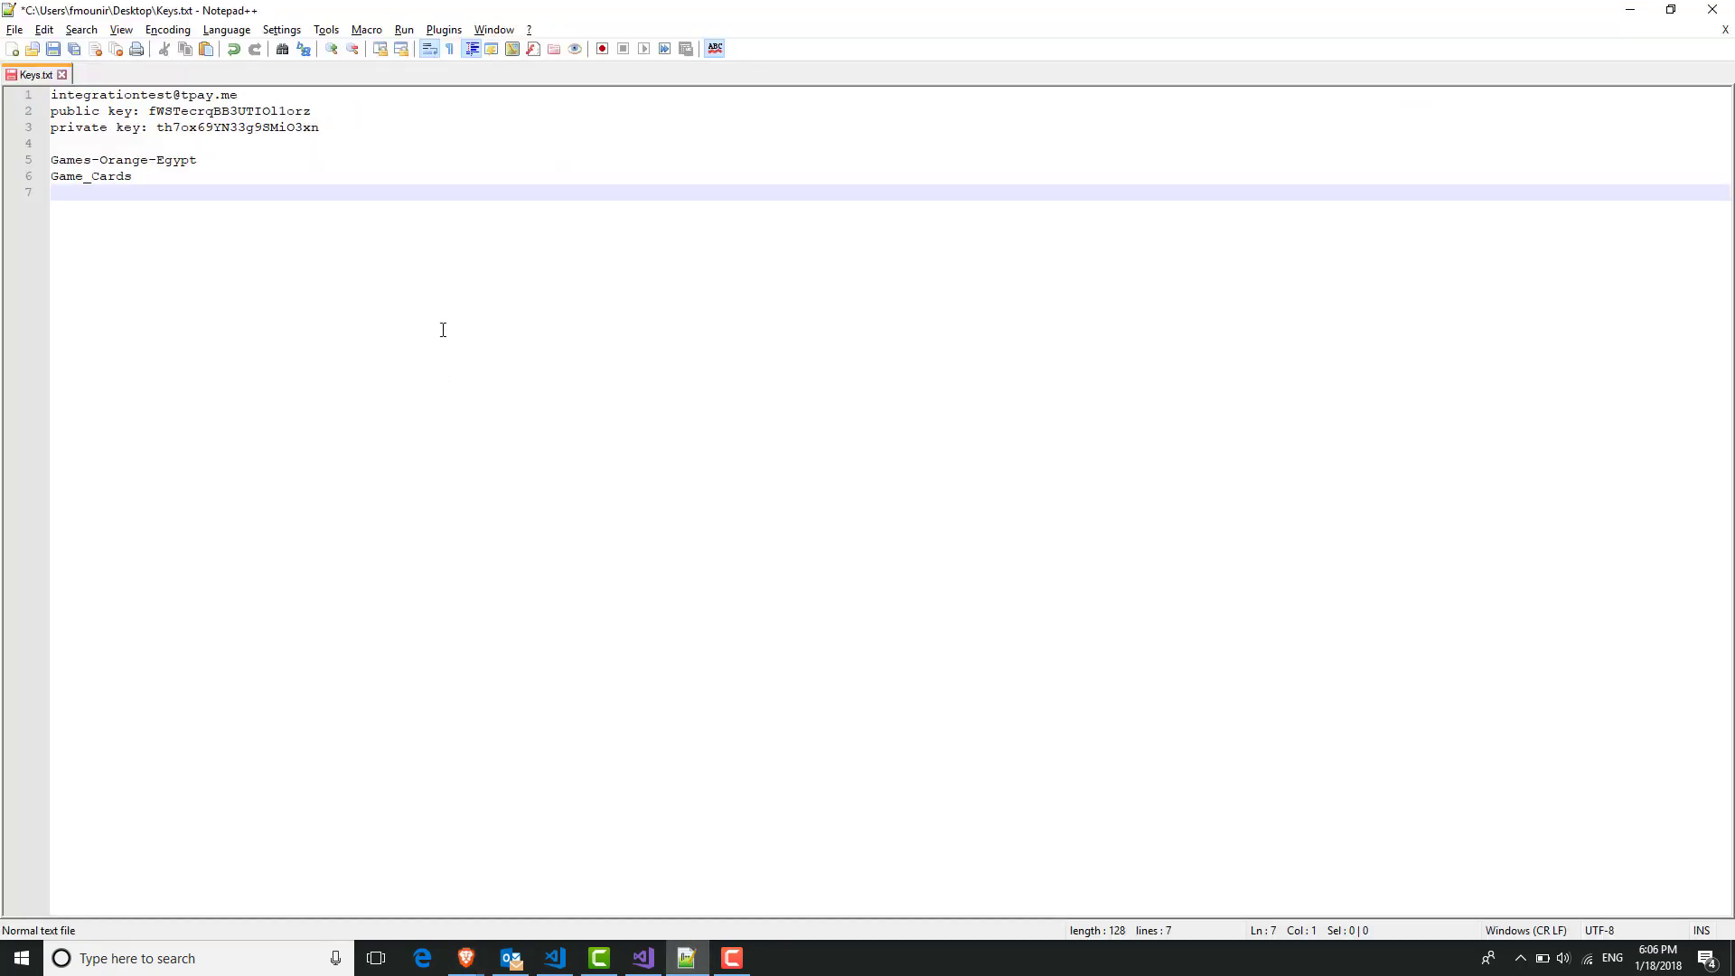
key(ctrl+v)
key(ctrl+z)
key(ctrl+v)
drag(391, 128, 45, 111)
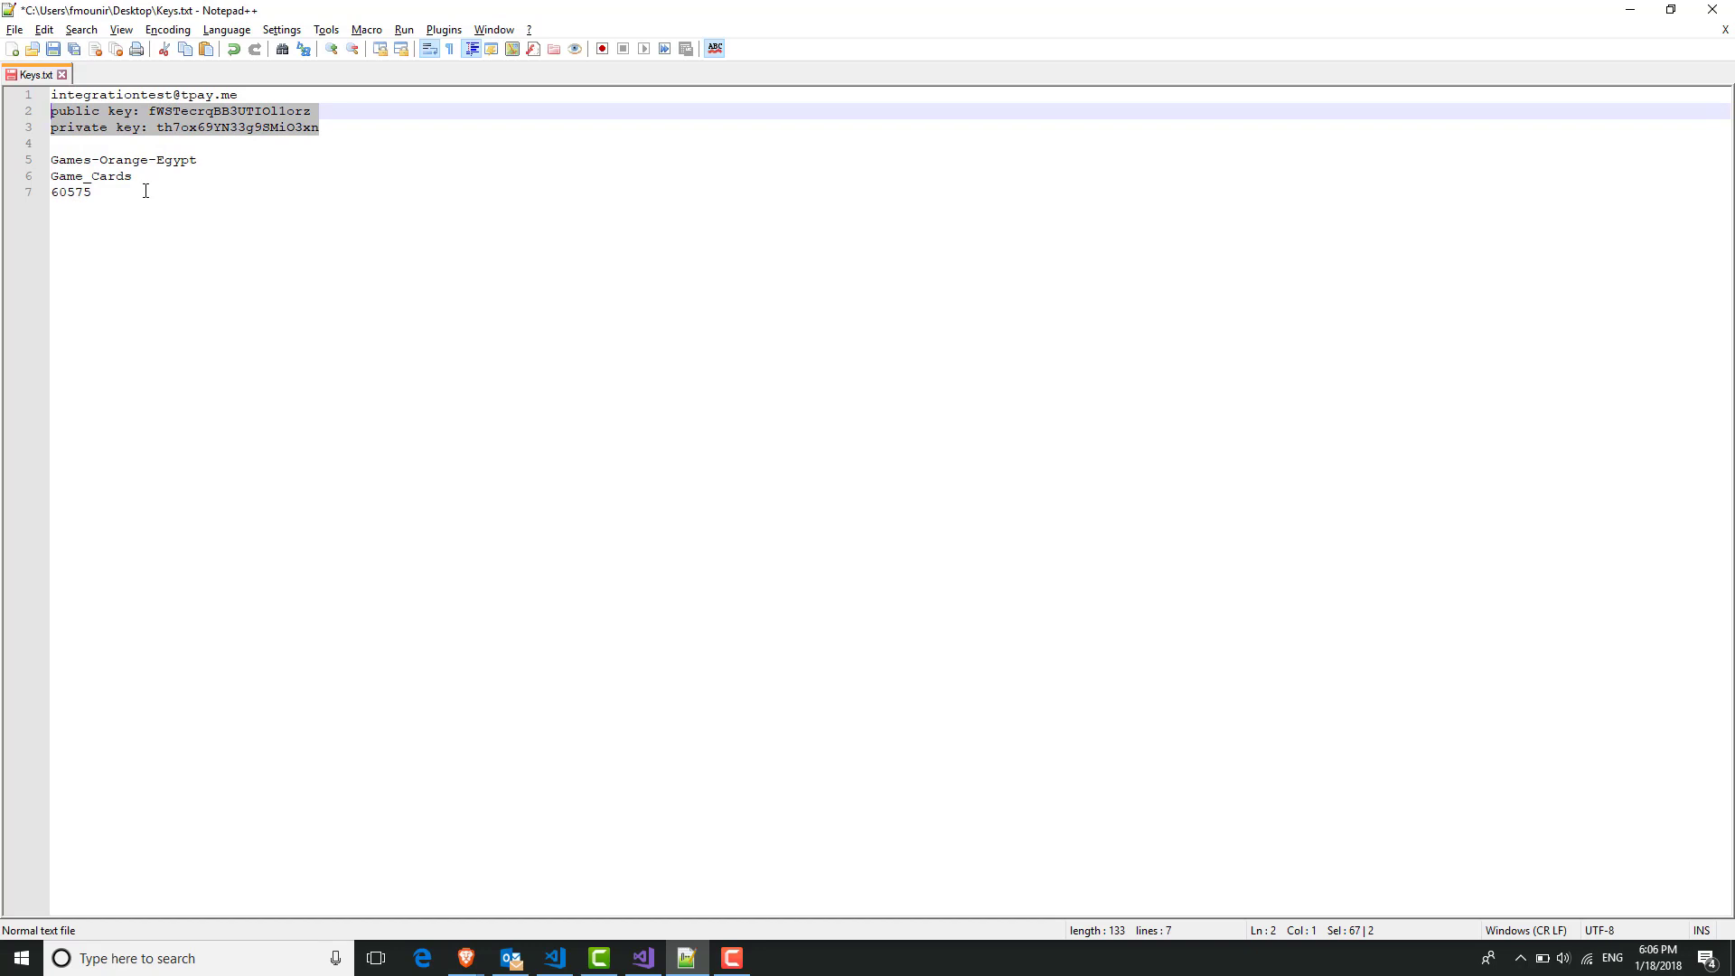
drag(239, 94, 51, 94)
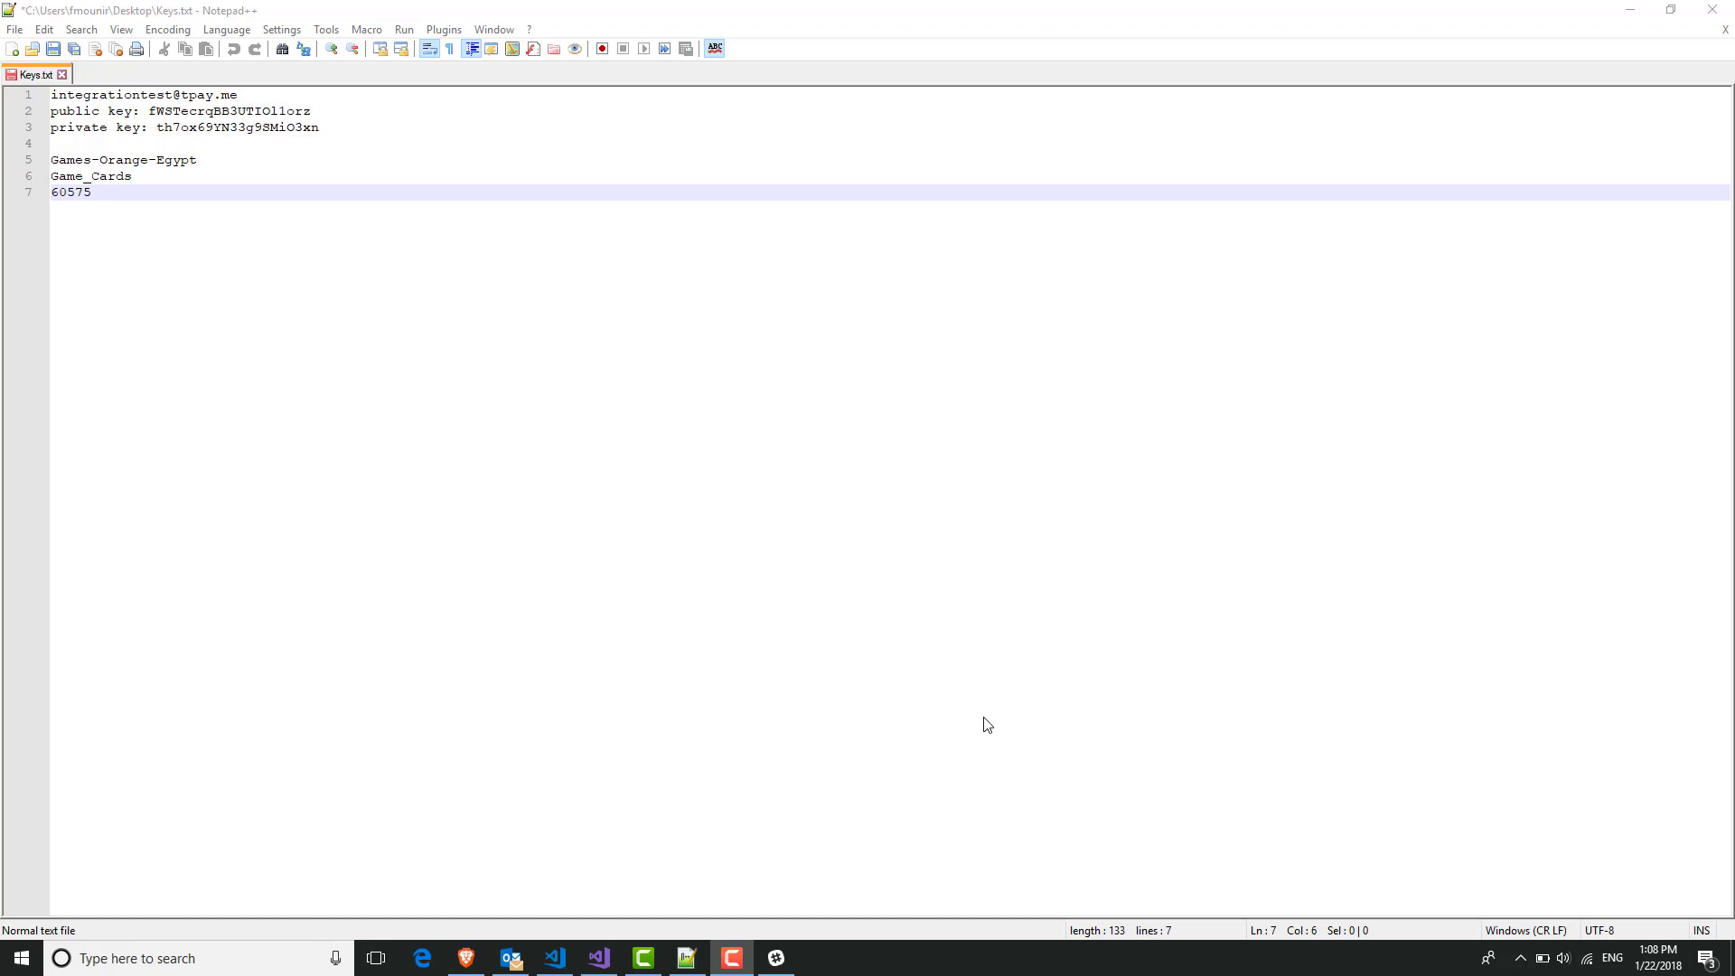
Show the Subscription with Parking / Free Start Period guide and highlight its heading and Postman note.
click(466, 958)
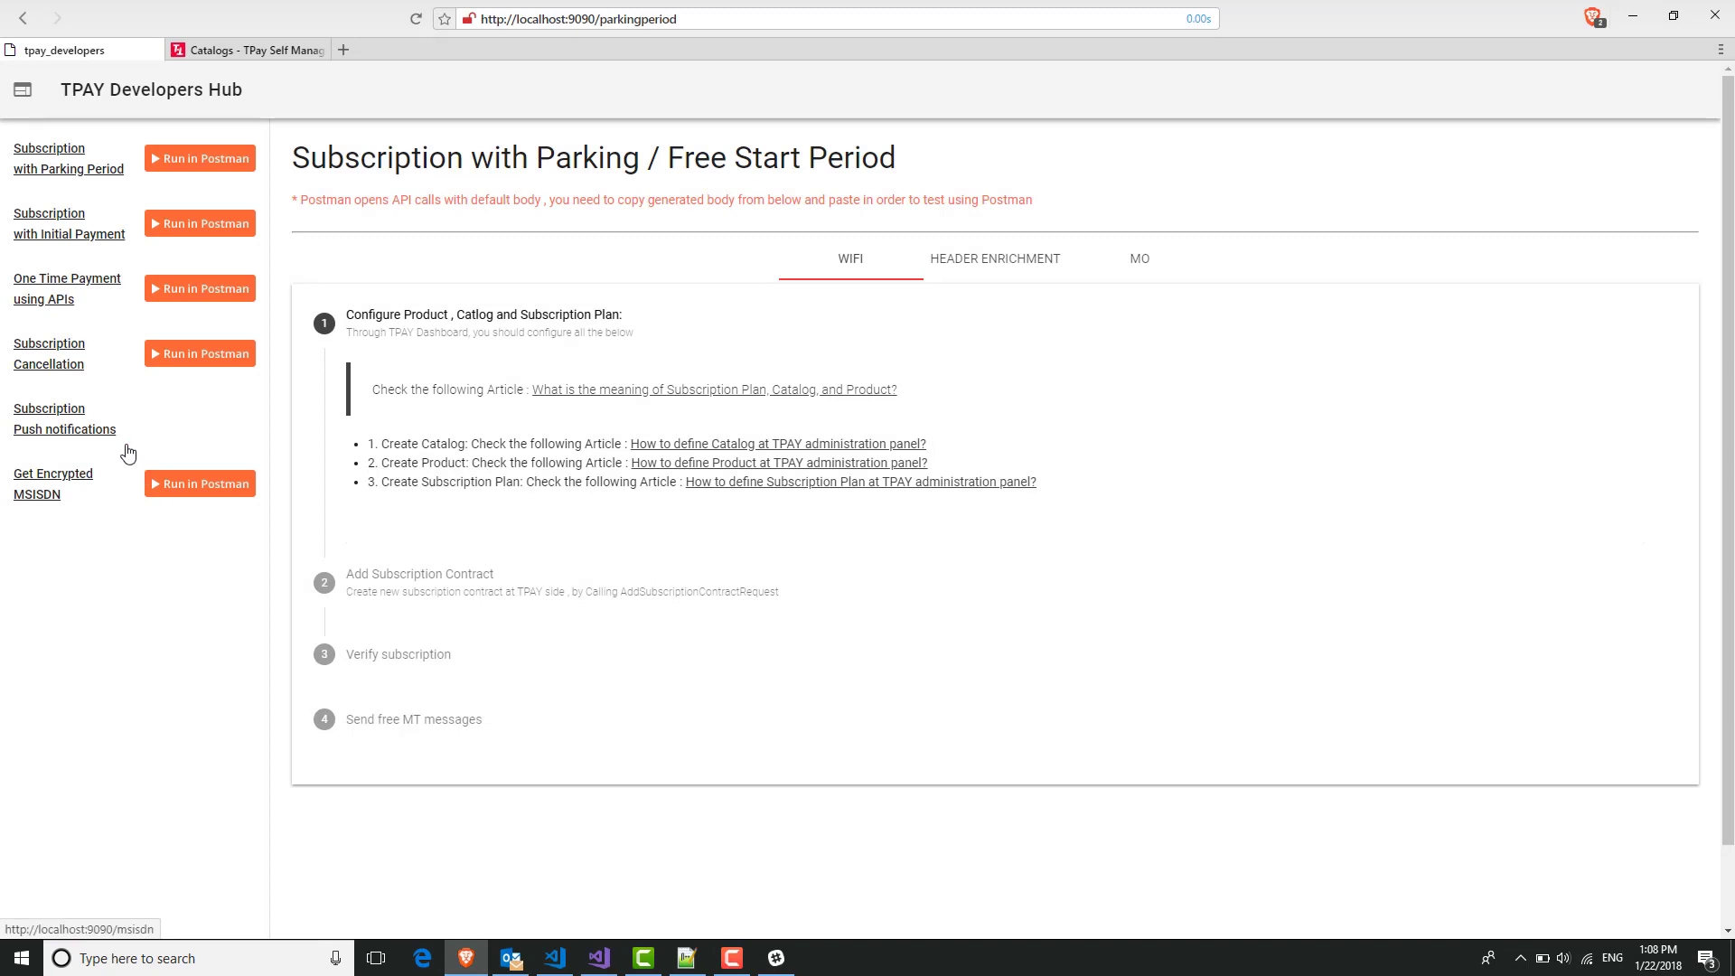
click(74, 168)
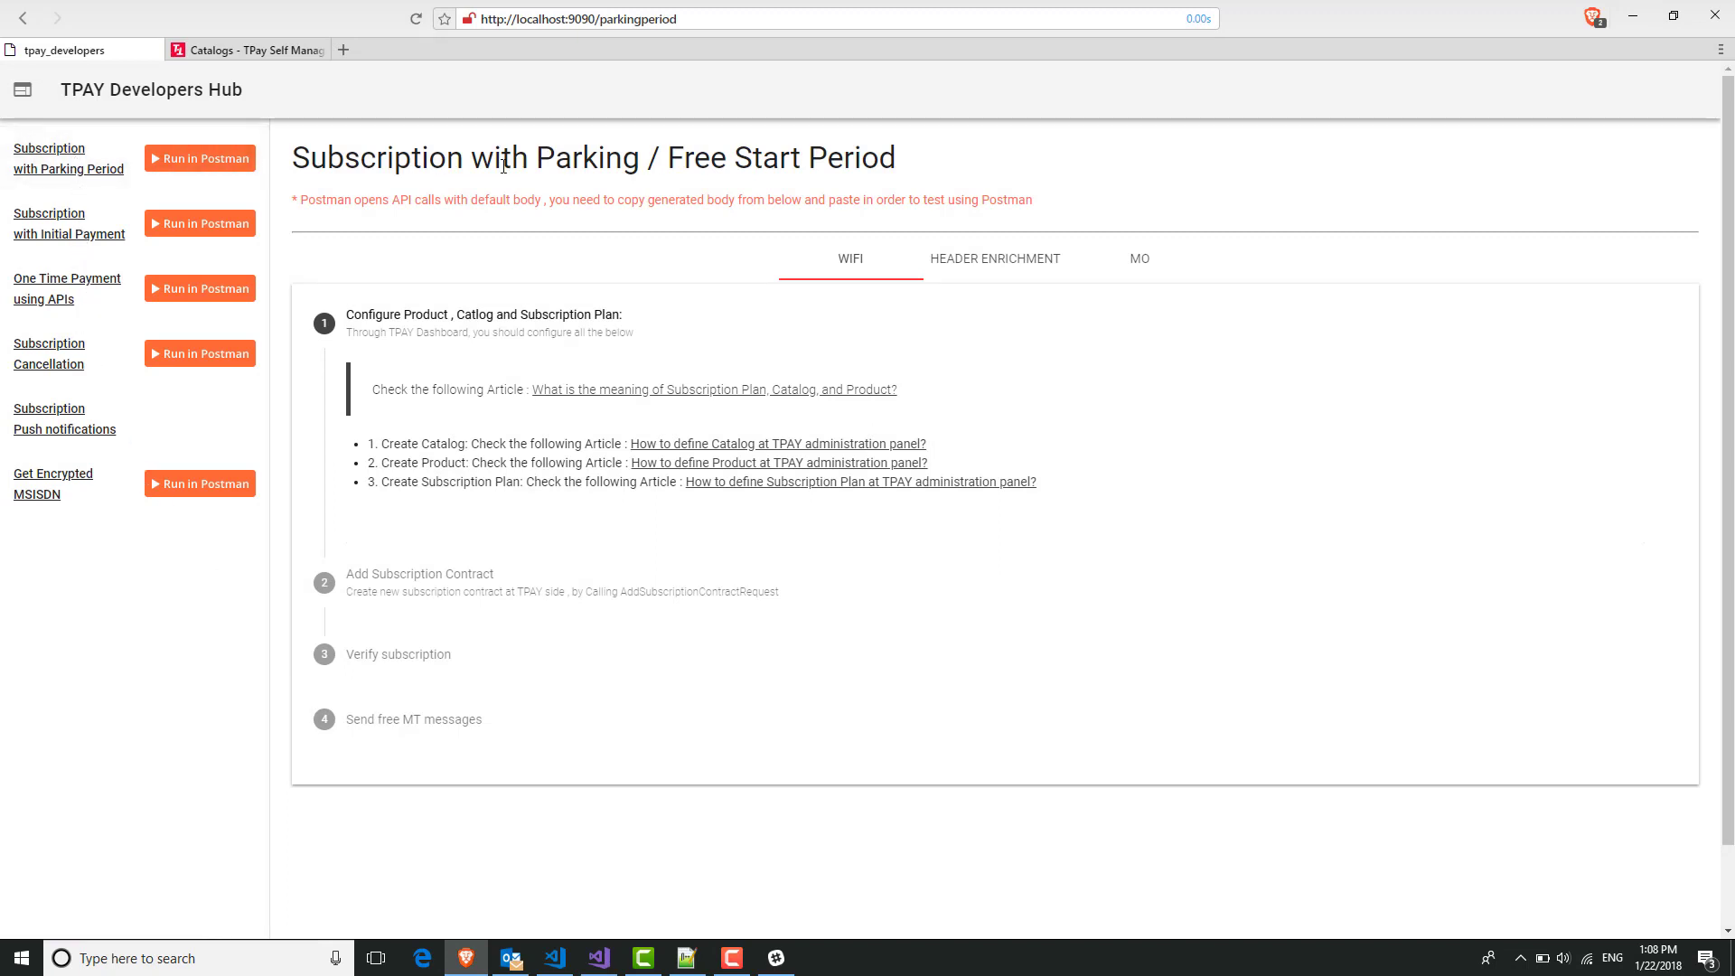
drag(291, 156, 463, 159)
drag(580, 165, 959, 174)
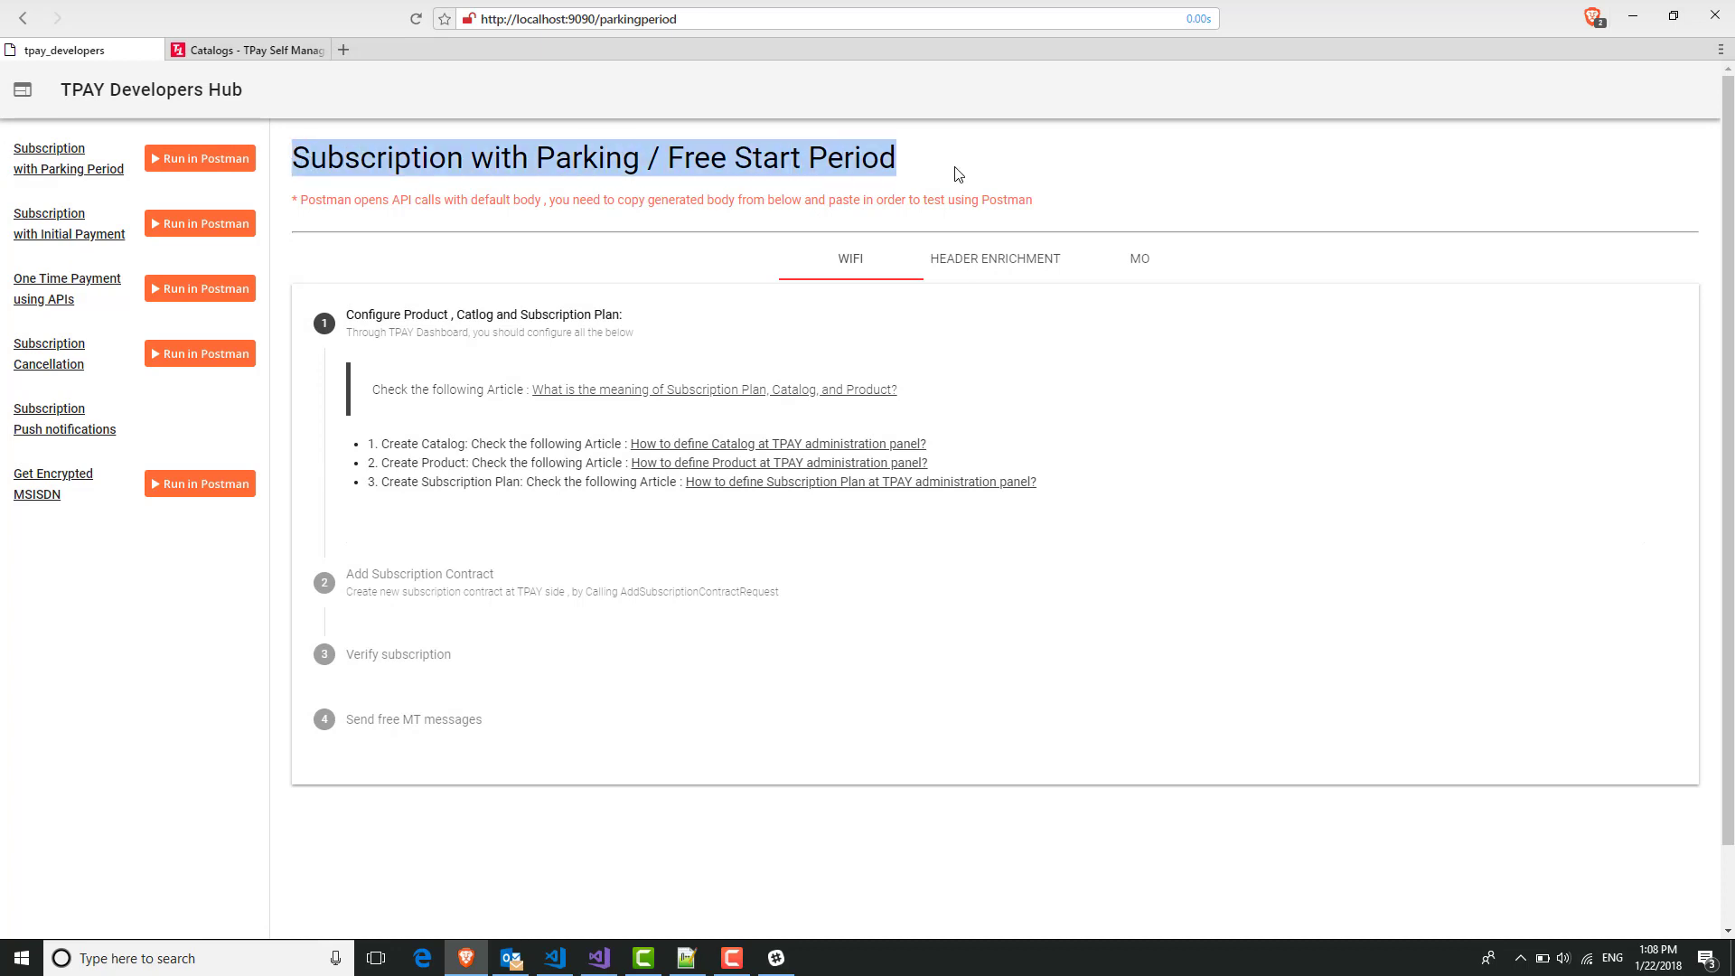
click(959, 173)
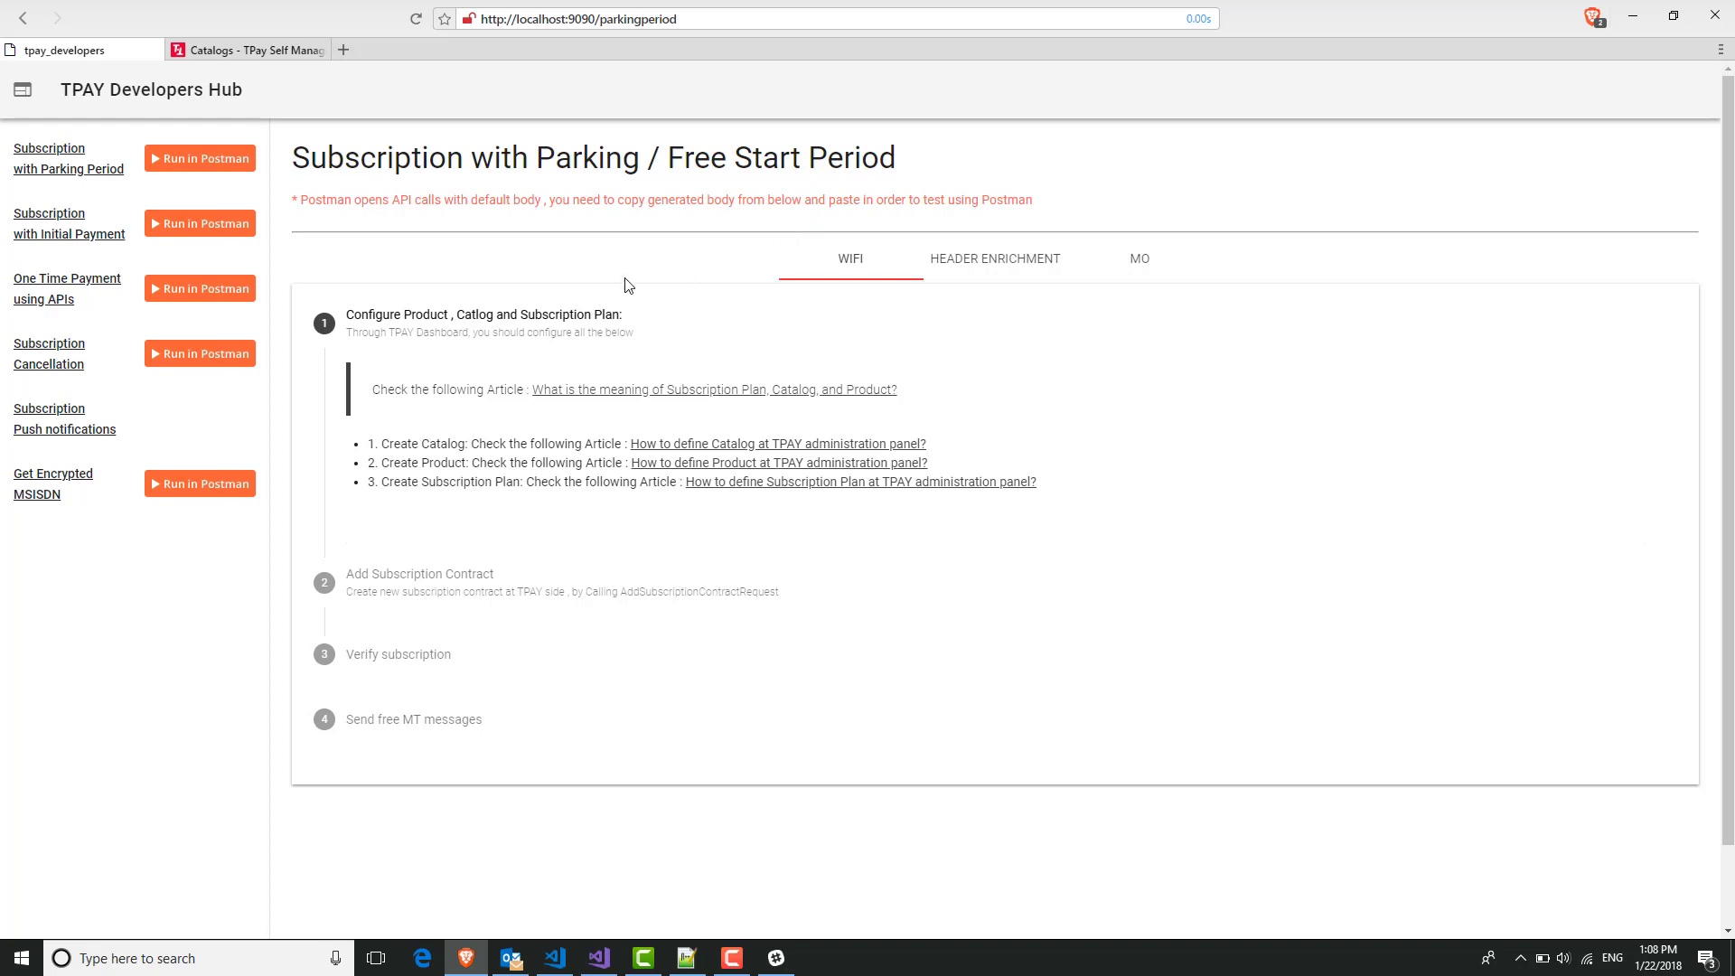
drag(293, 198, 1037, 199)
click(1039, 201)
drag(609, 203, 992, 198)
click(1065, 197)
click(1000, 270)
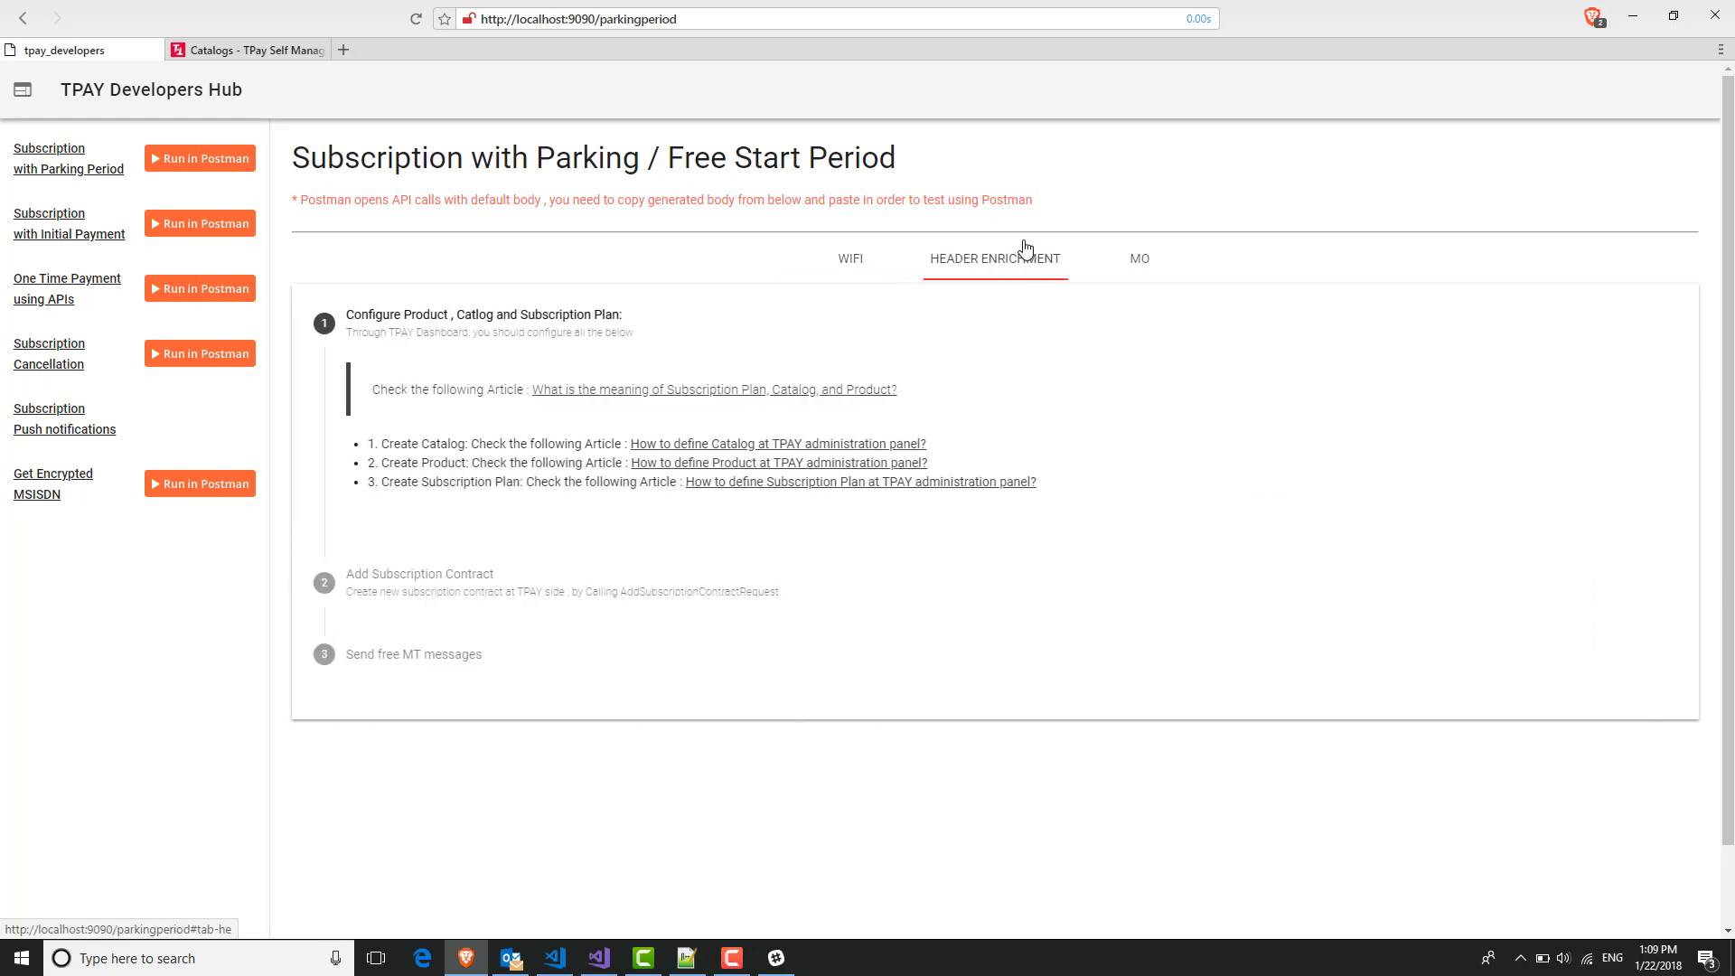
click(1144, 264)
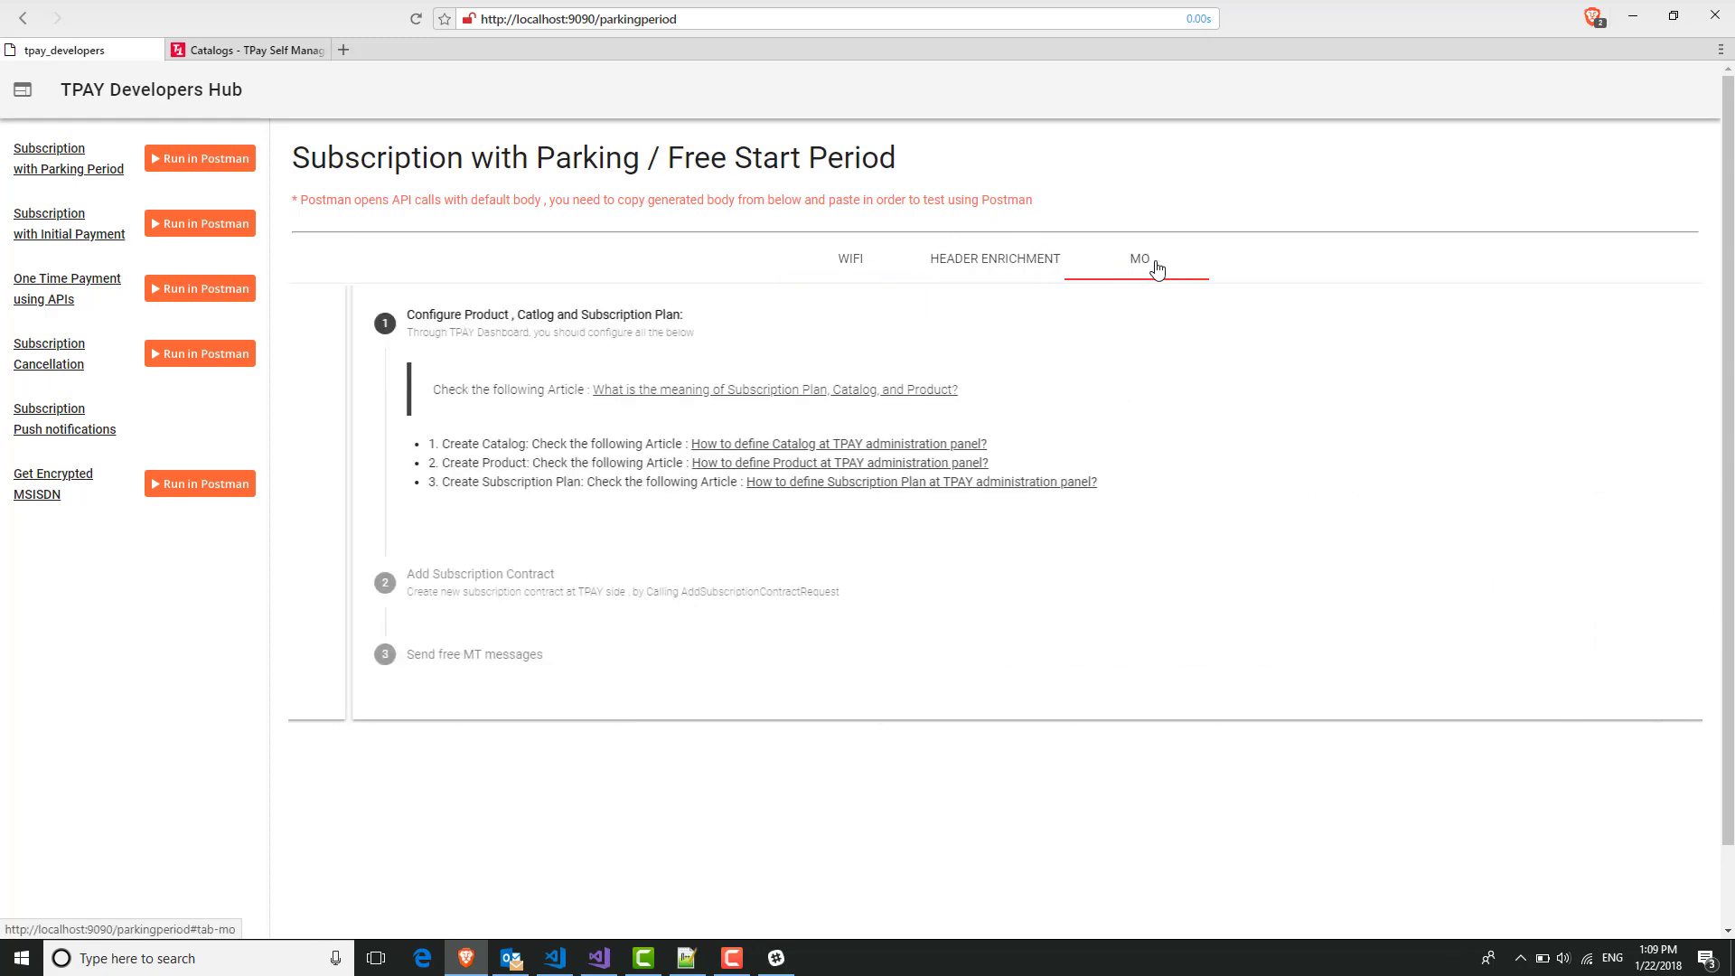
click(842, 271)
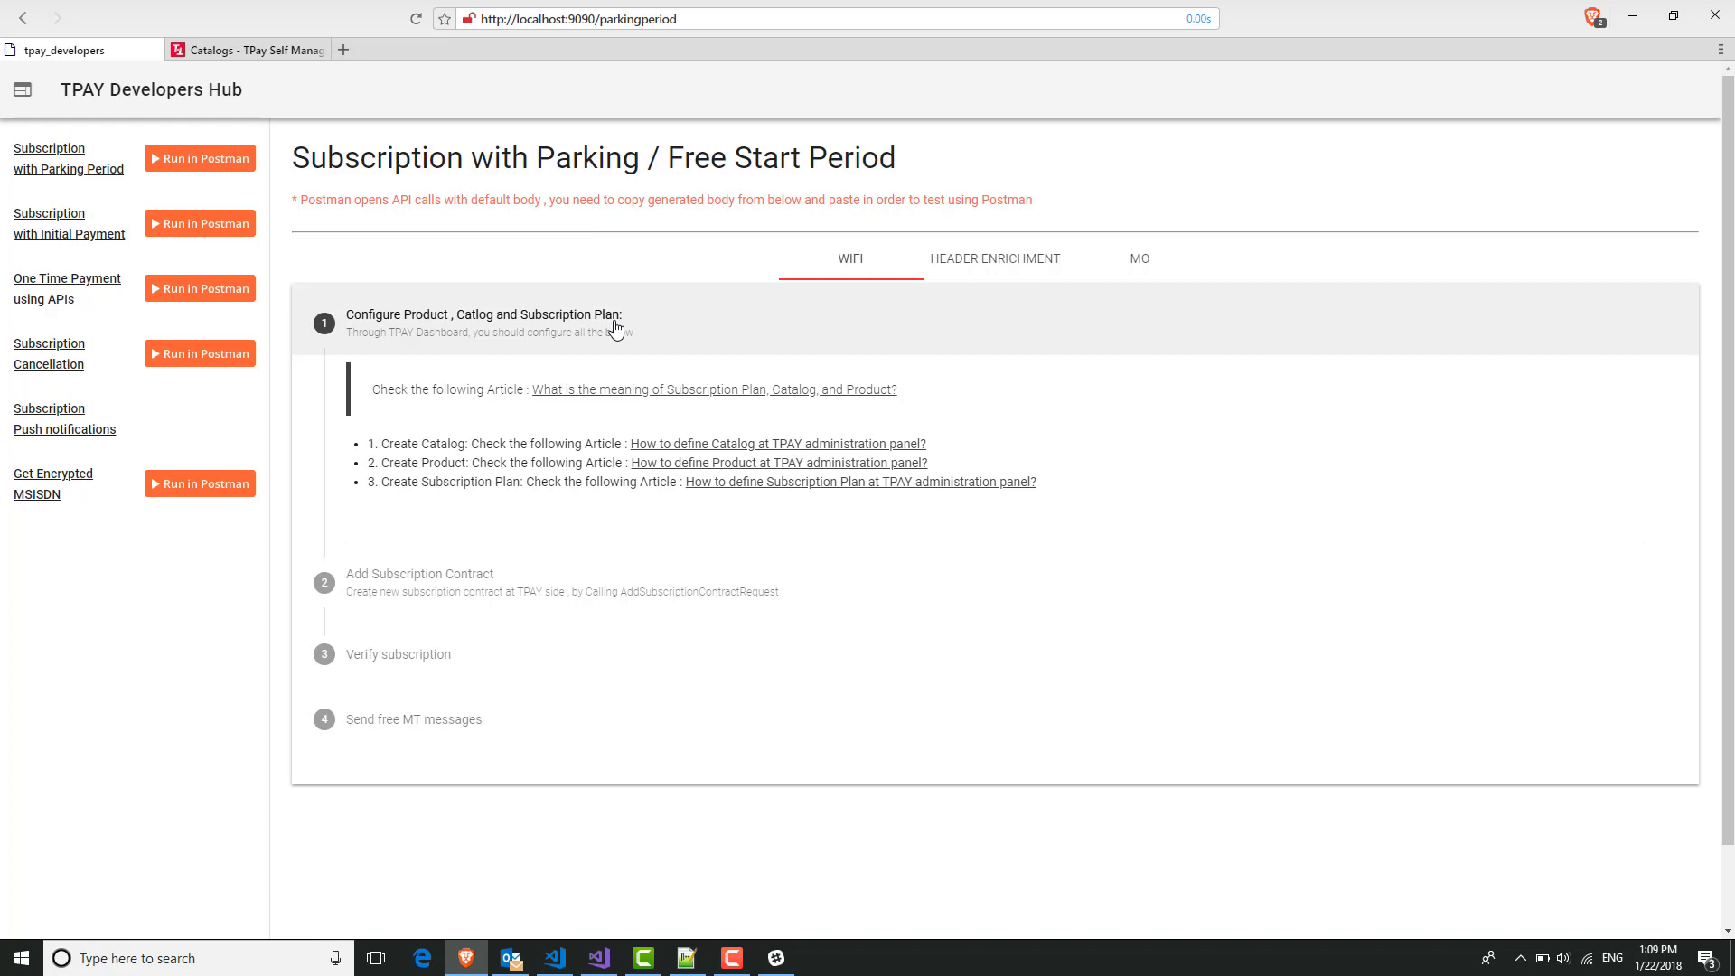
click(738, 446)
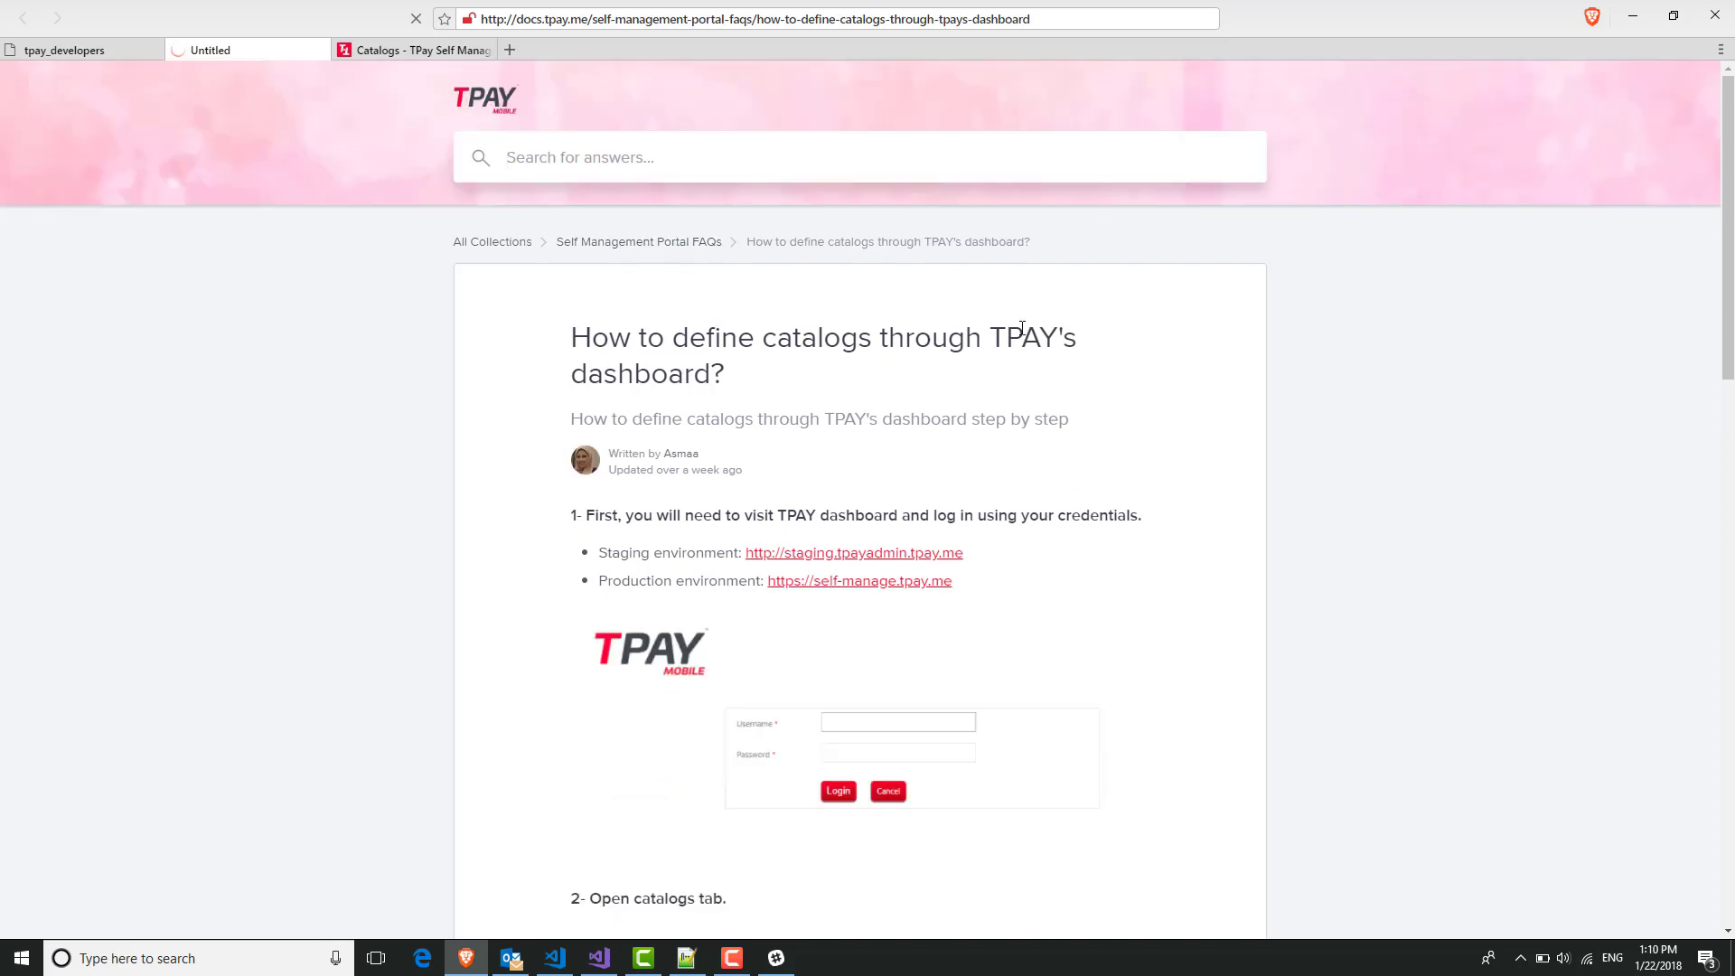
scroll(1076, 419, down, 15)
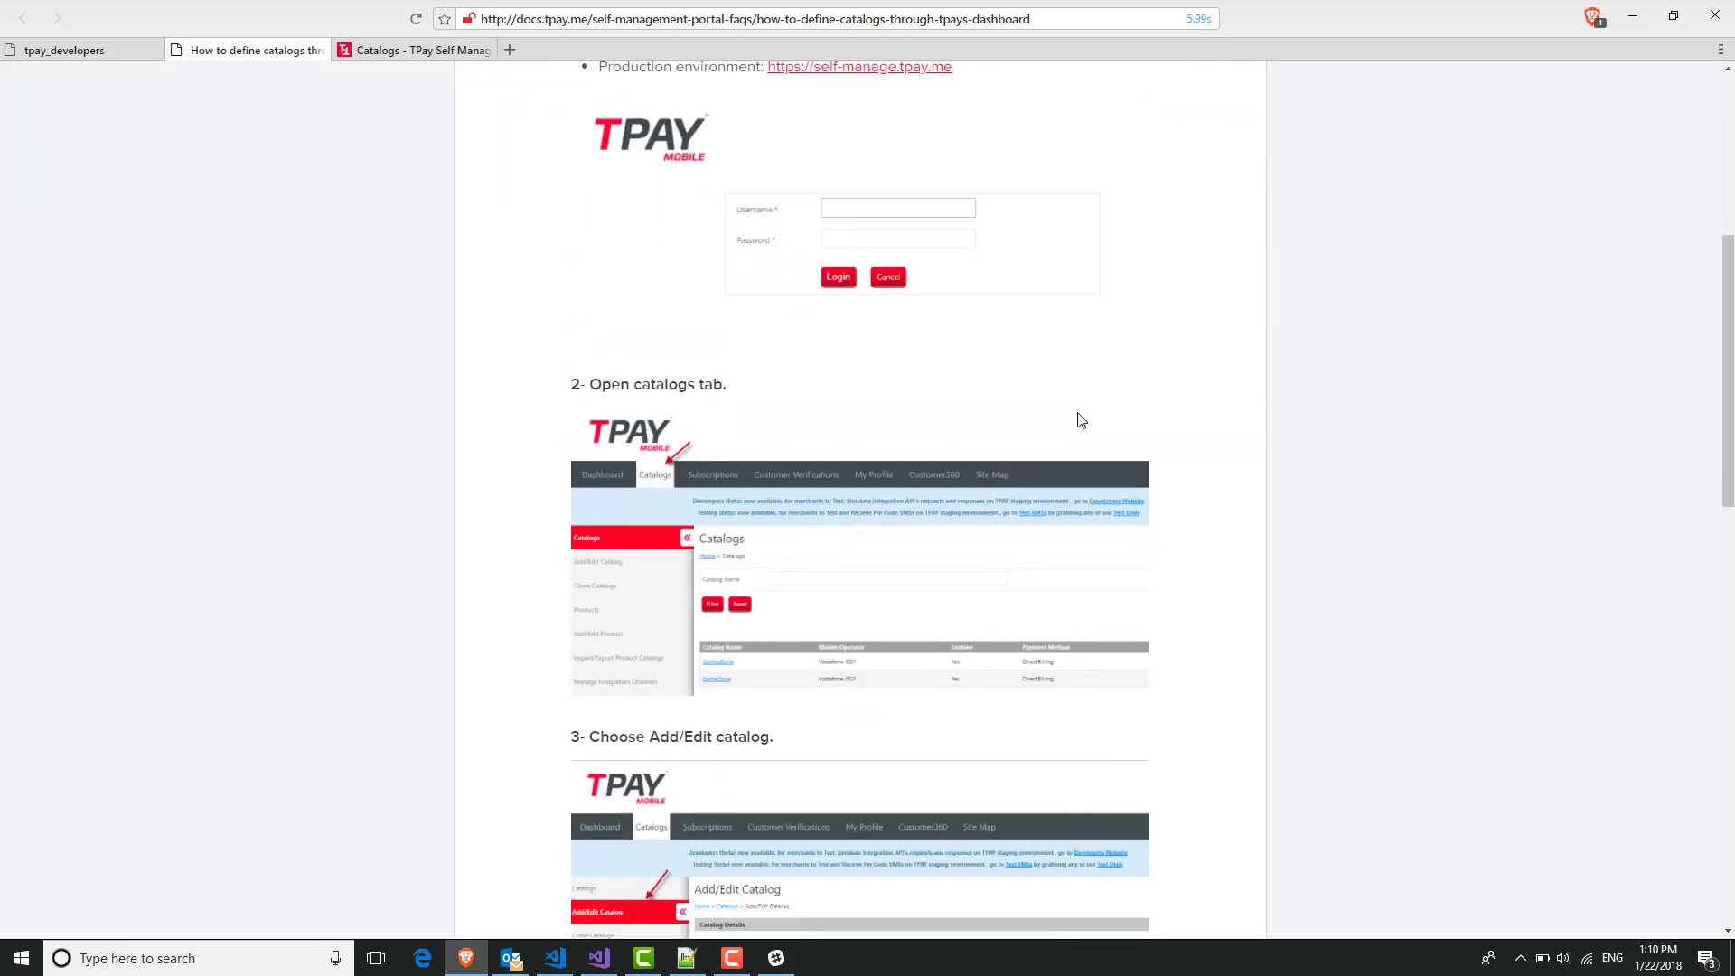
scroll(1078, 413, down, 3)
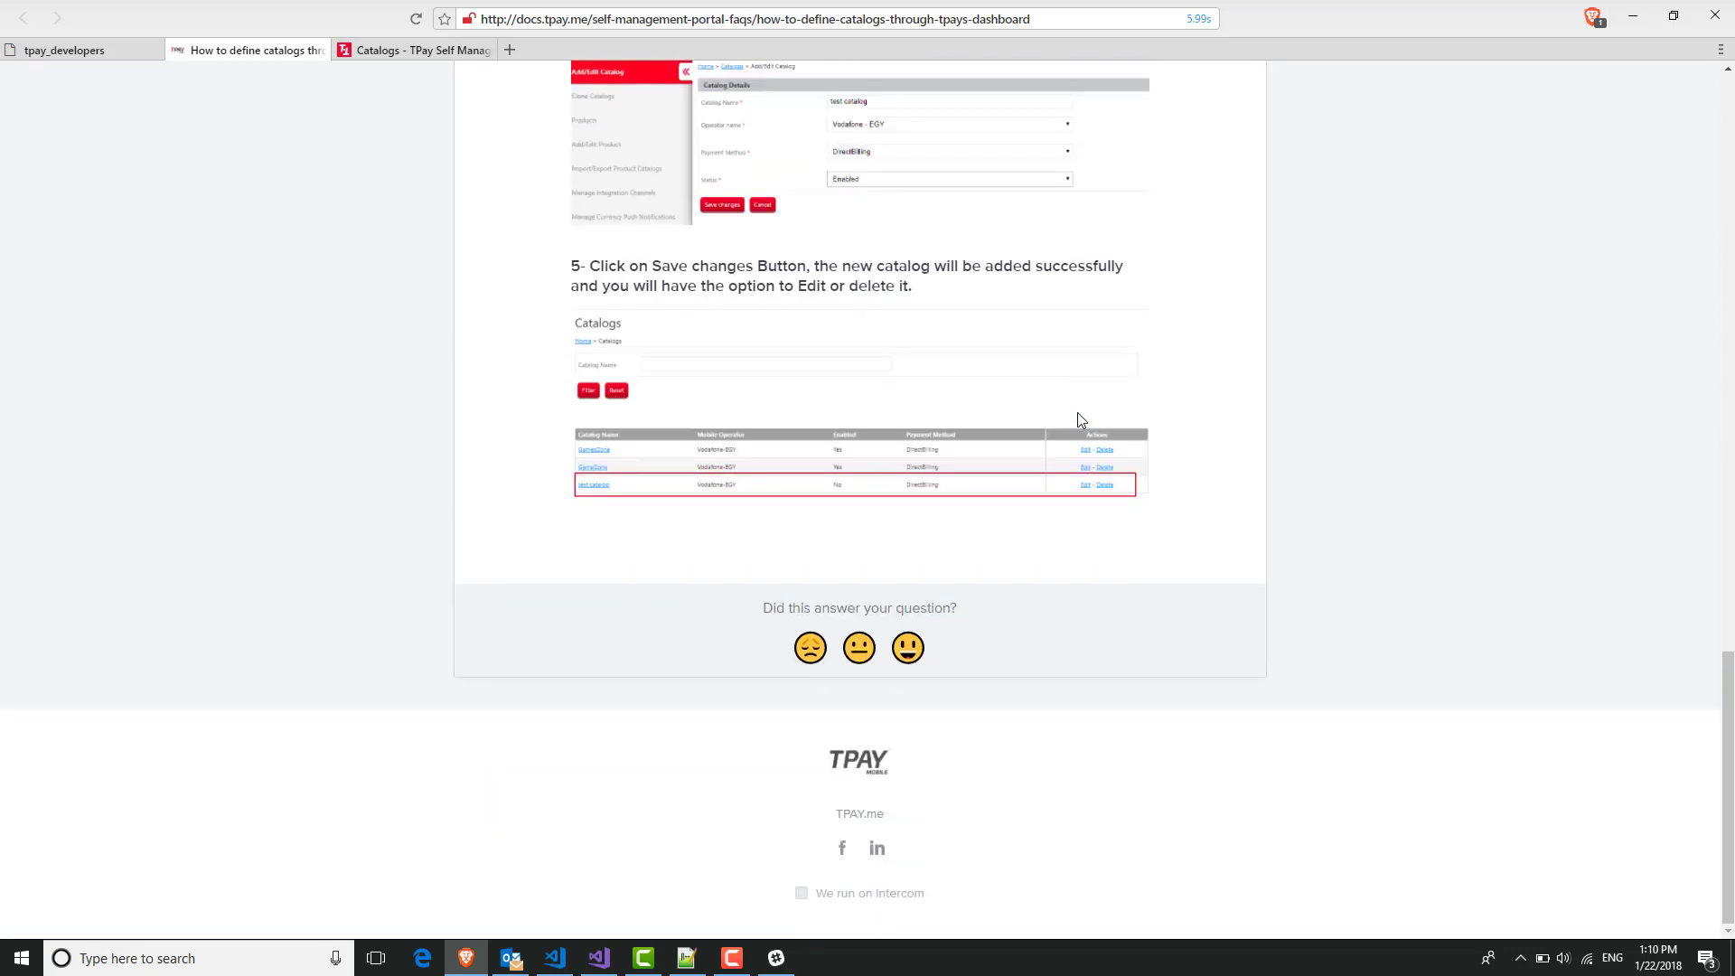
scroll(1077, 414, up, 10)
scroll(1081, 420, up, 8)
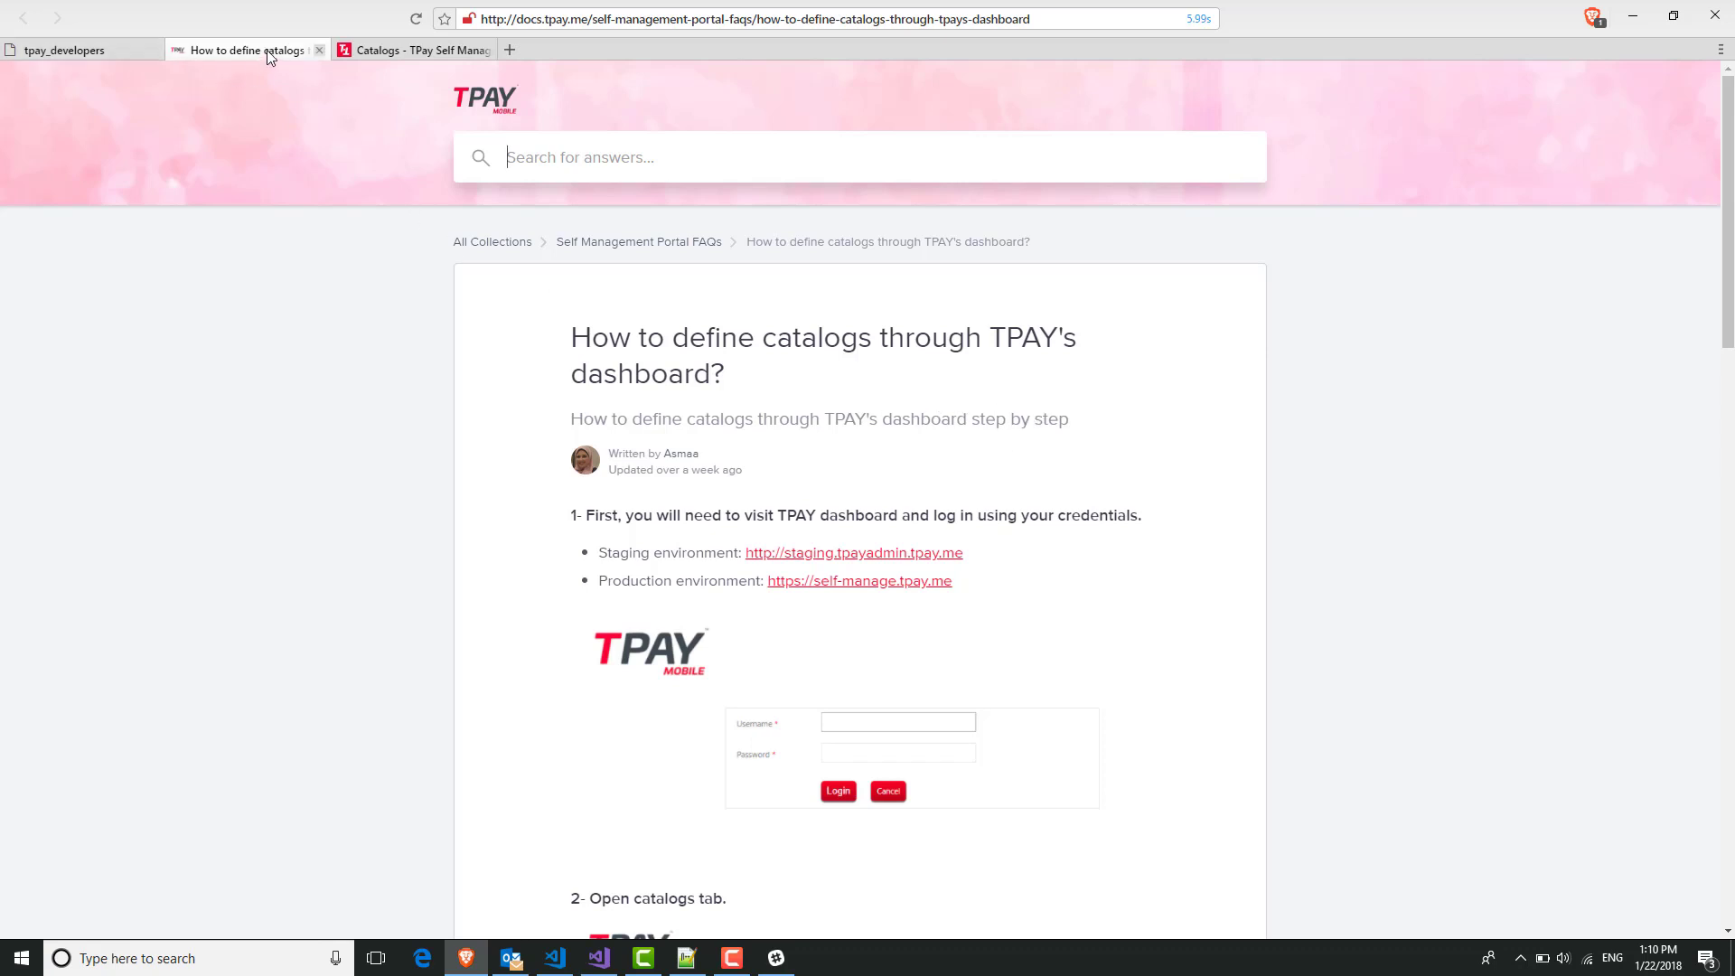
click(318, 51)
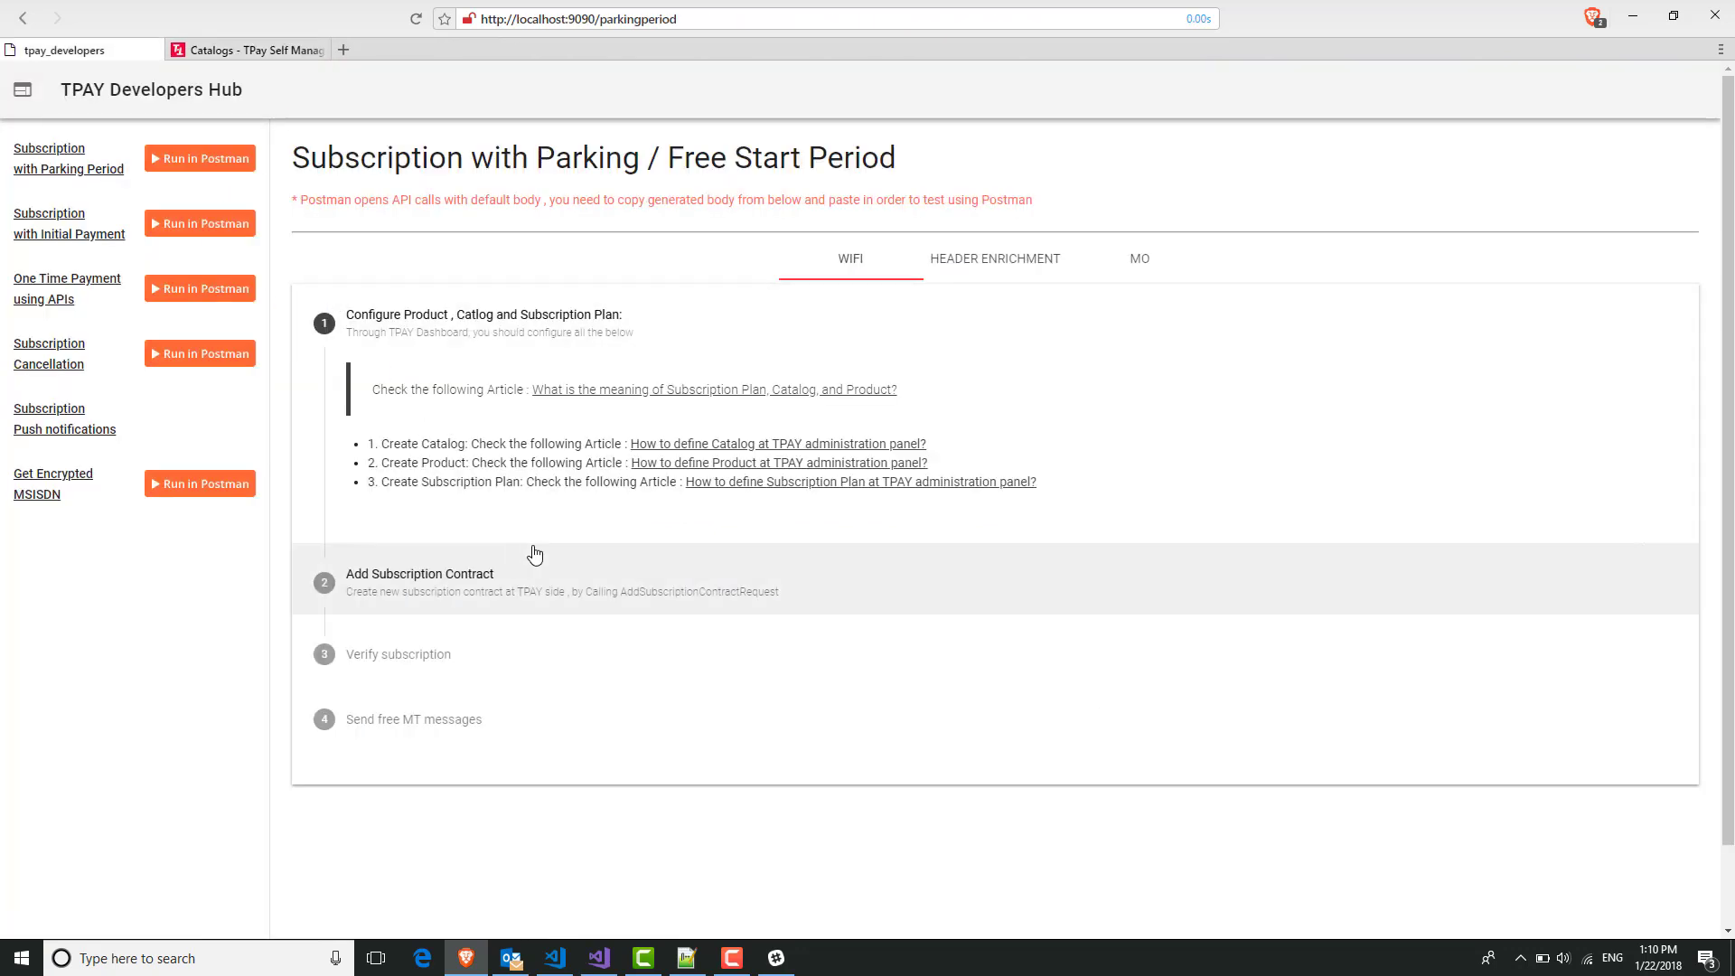
Expand step 2 'Add Subscription Contract', scroll its form and highlight the REST API URL.
click(584, 573)
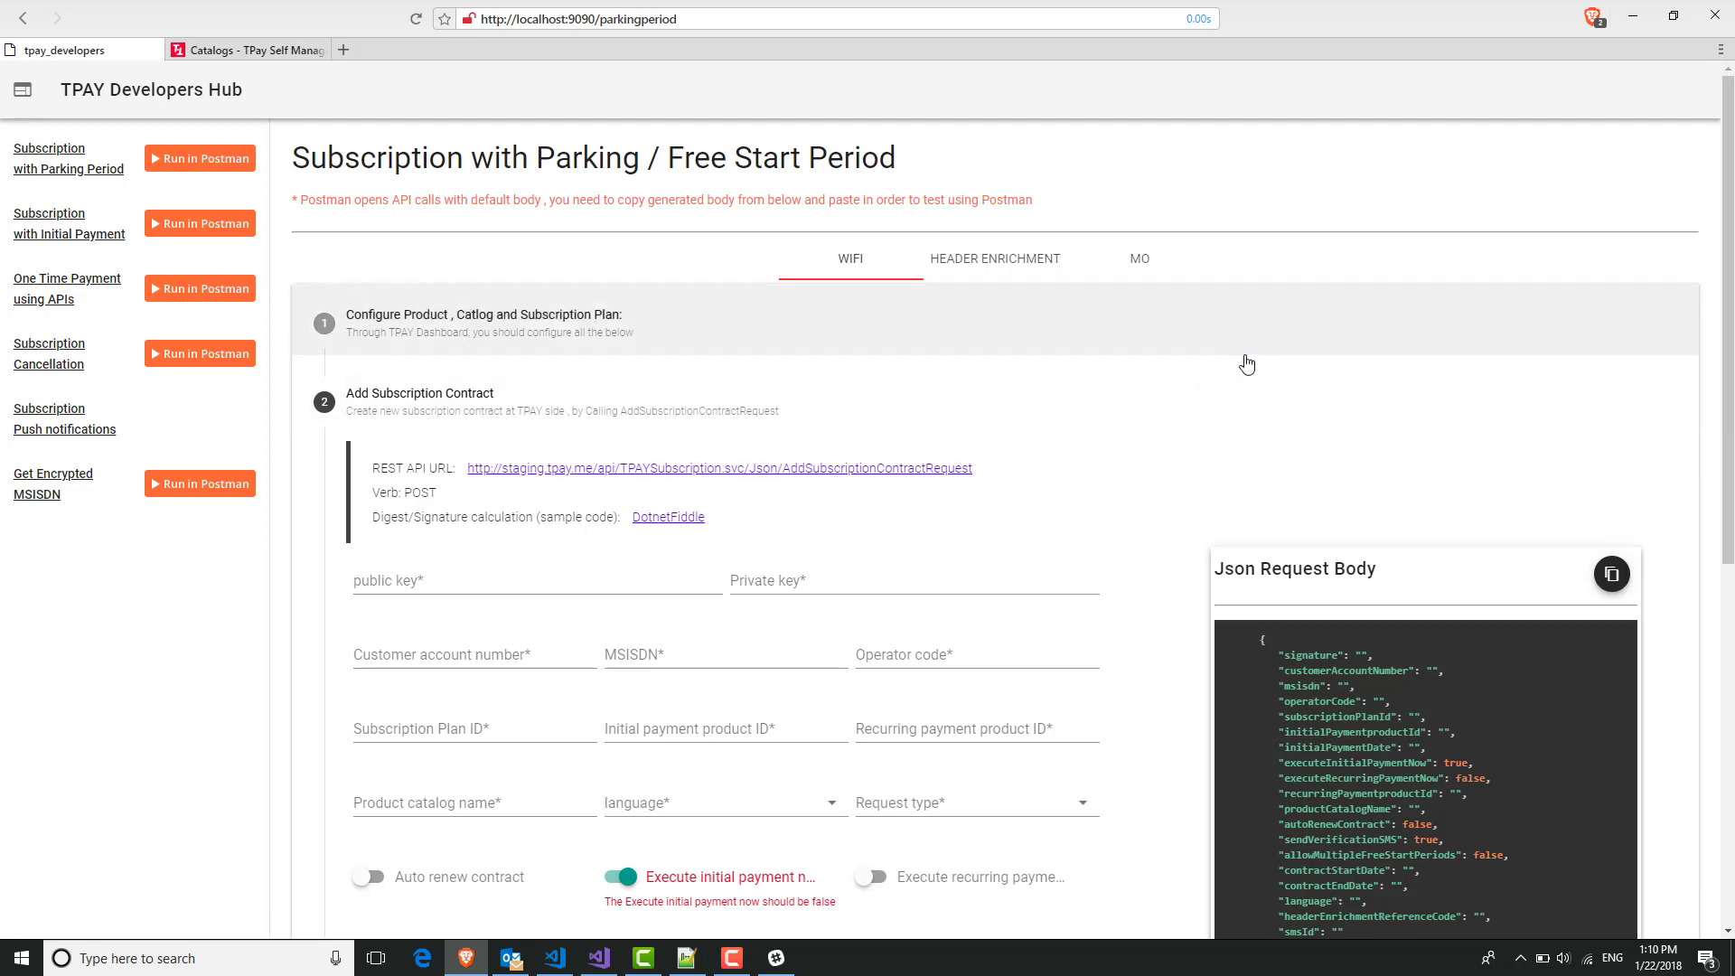
scroll(1248, 364, down, 2)
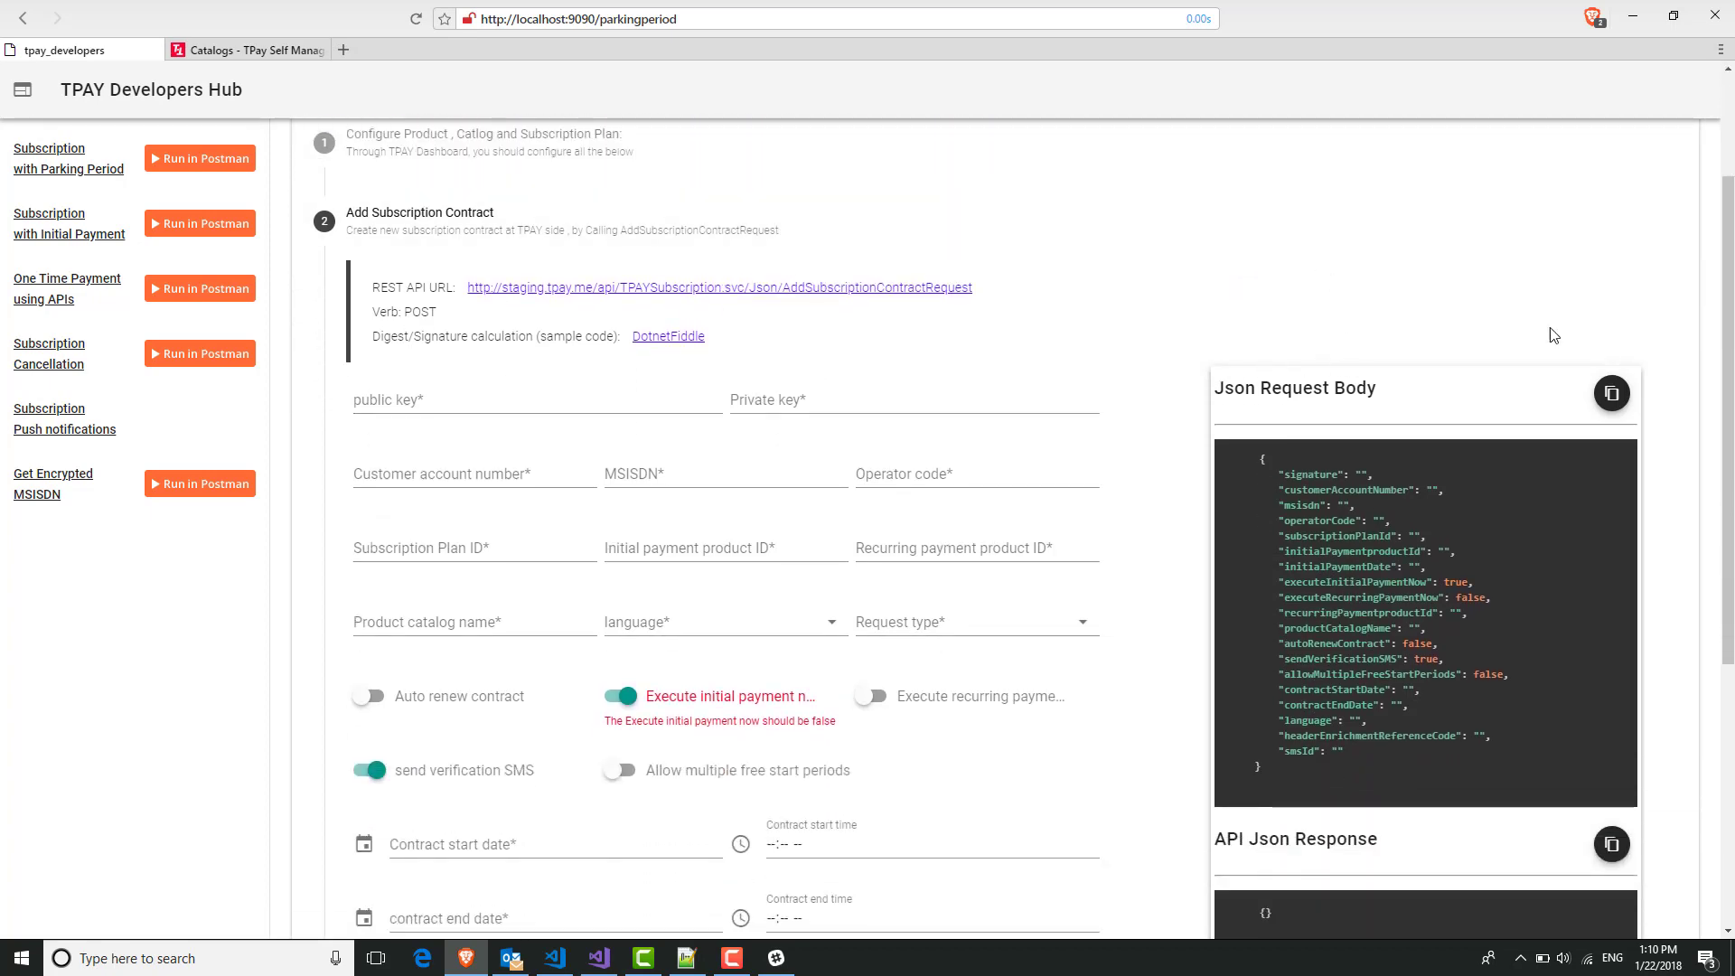
scroll(1553, 336, down, 3)
scroll(1550, 601, up, 1)
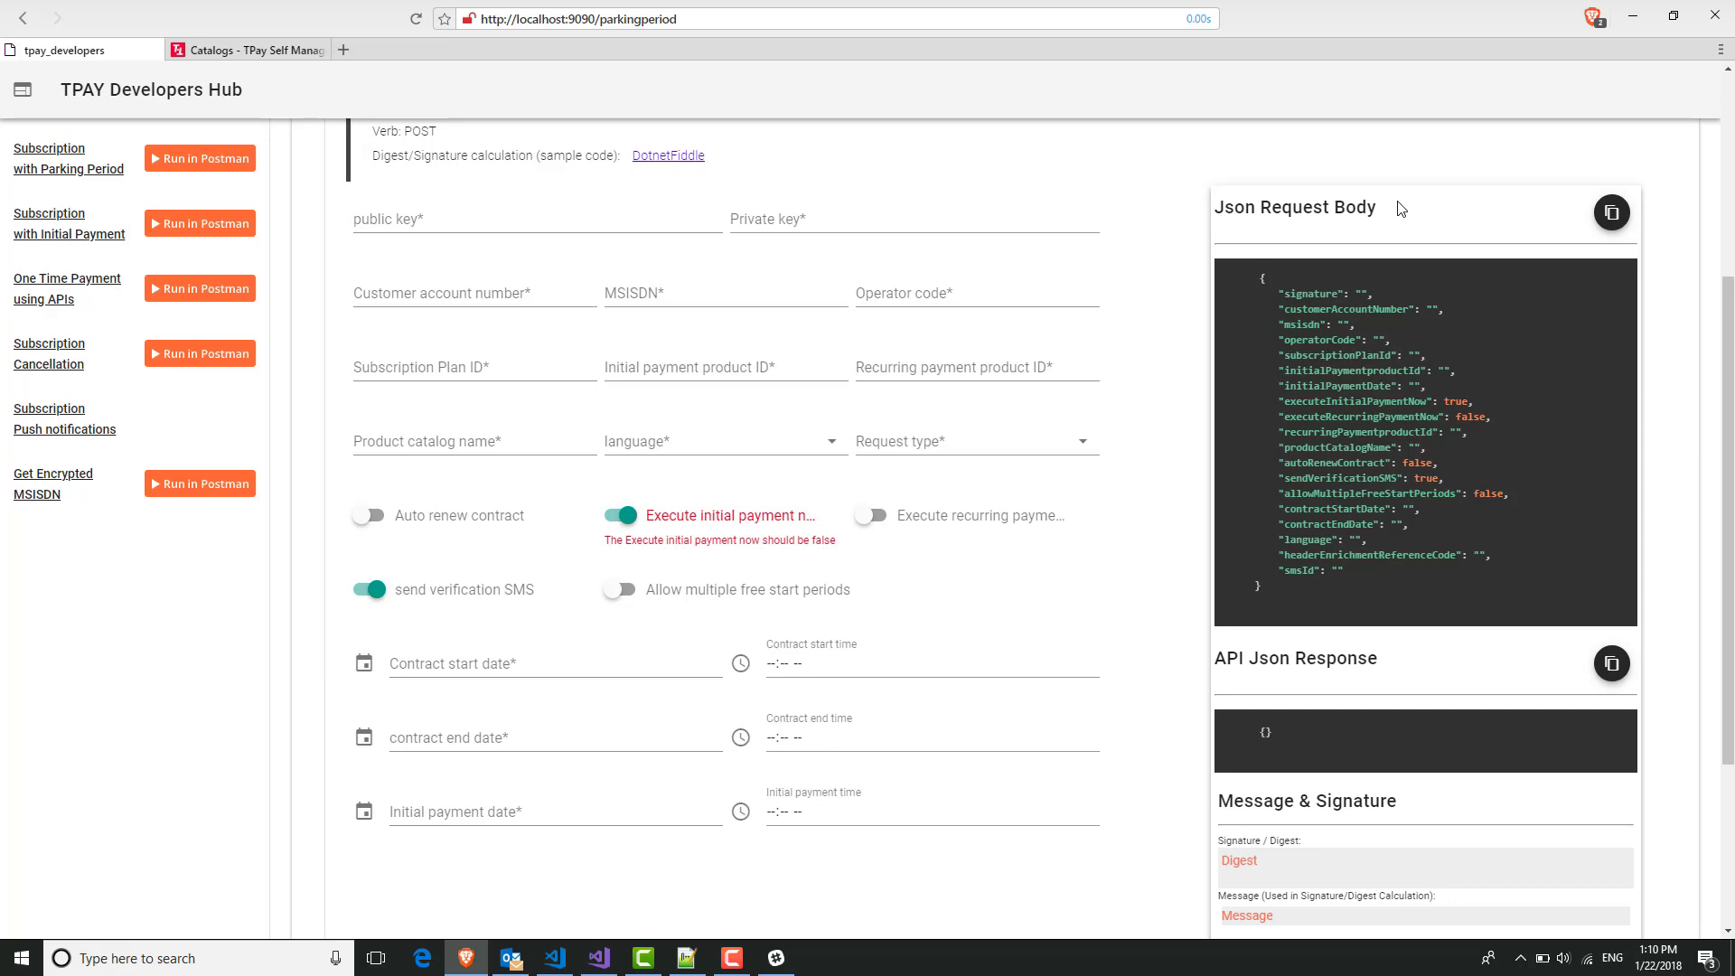
scroll(1396, 203, up, 3)
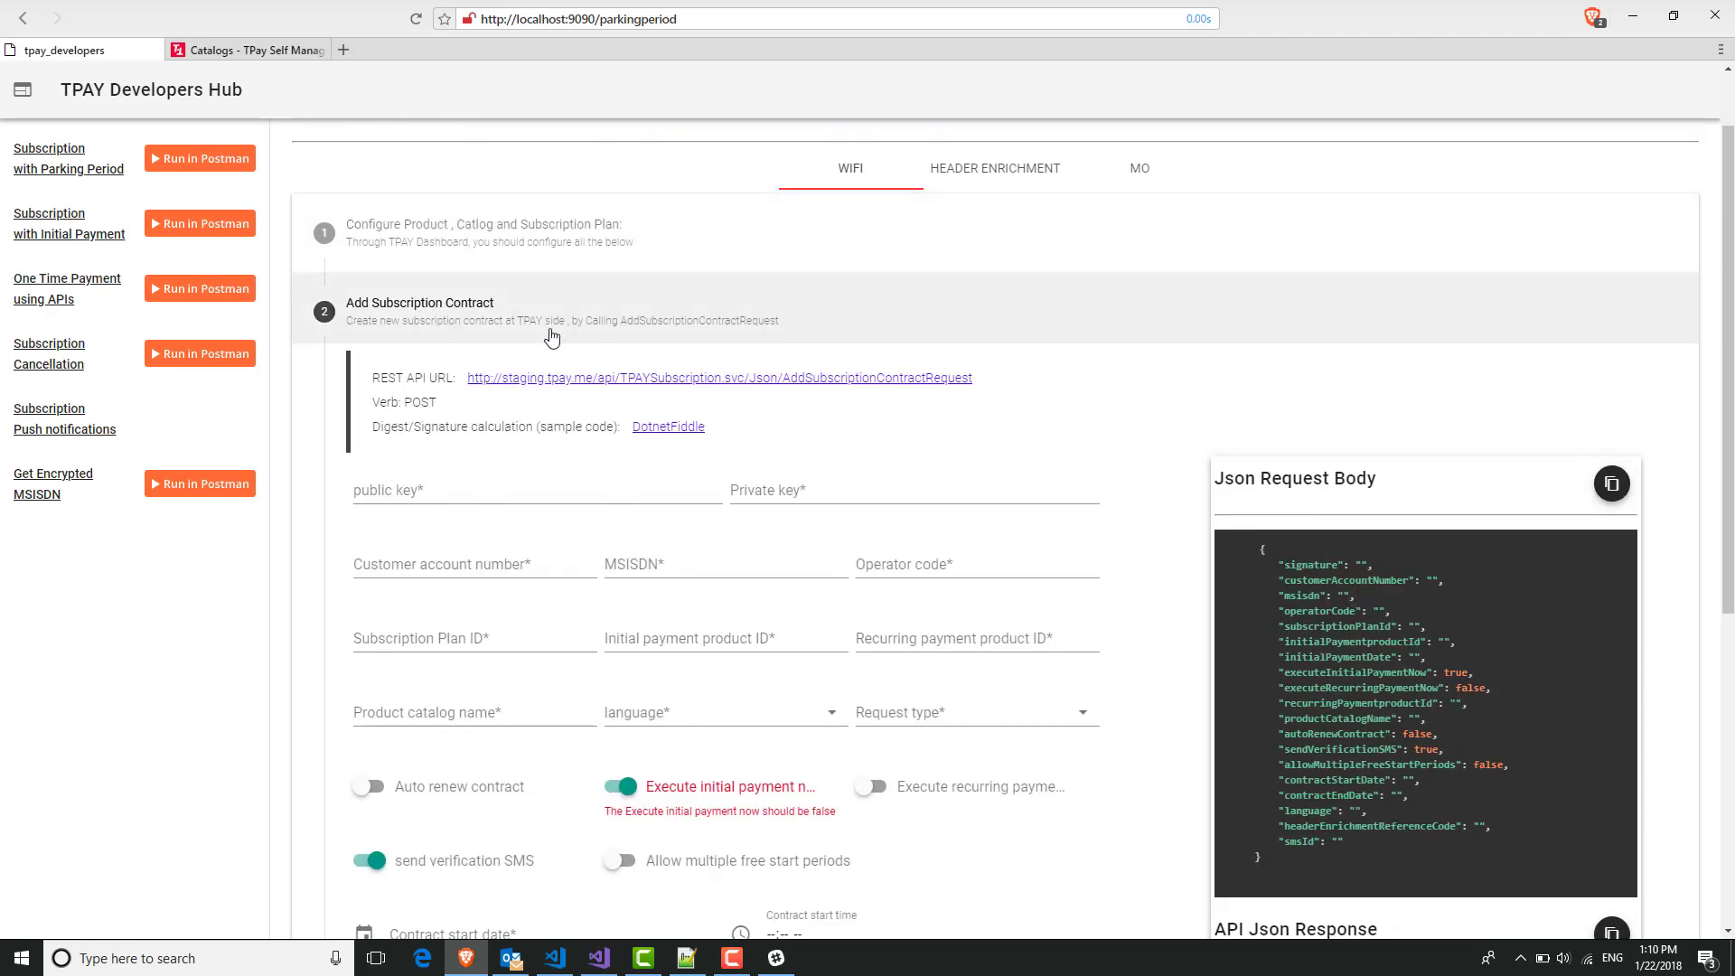
drag(362, 390, 993, 369)
click(1032, 378)
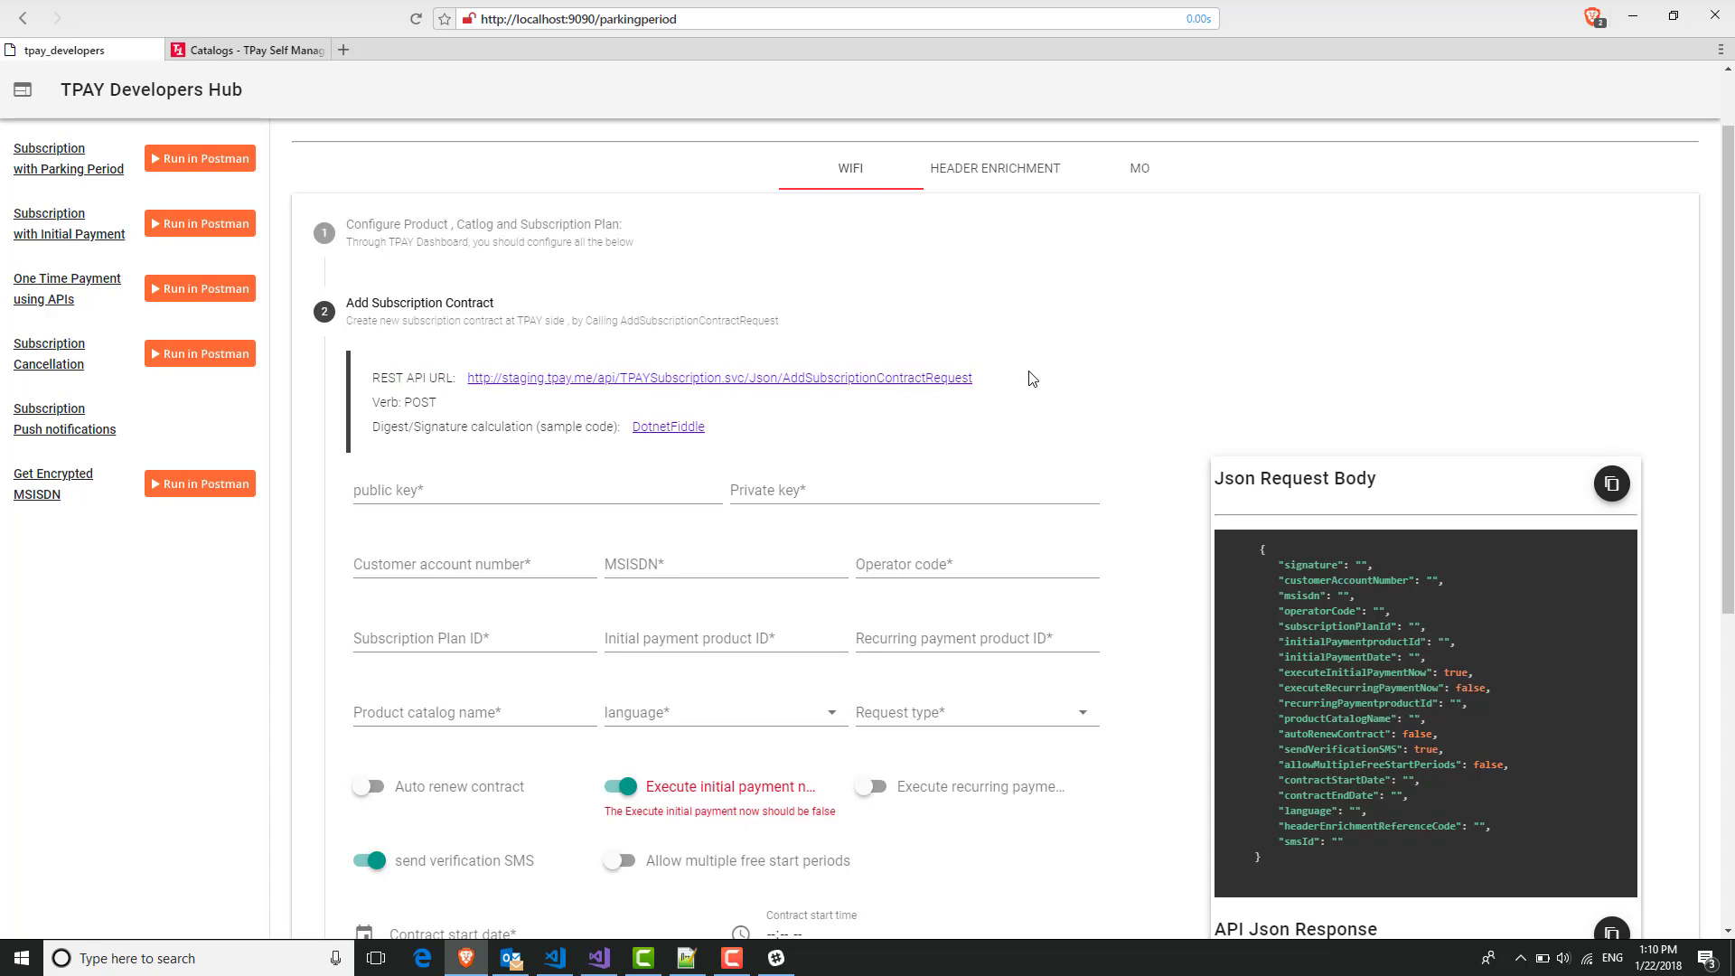
Highlight the POST verb, digest sample code and JSON signature field, then bring up Keys.txt.
triple_click(380, 406)
click(381, 406)
triple_click(381, 401)
click(374, 432)
drag(372, 431, 728, 437)
click(729, 436)
double_click(1293, 565)
scroll(1030, 438, down, 1)
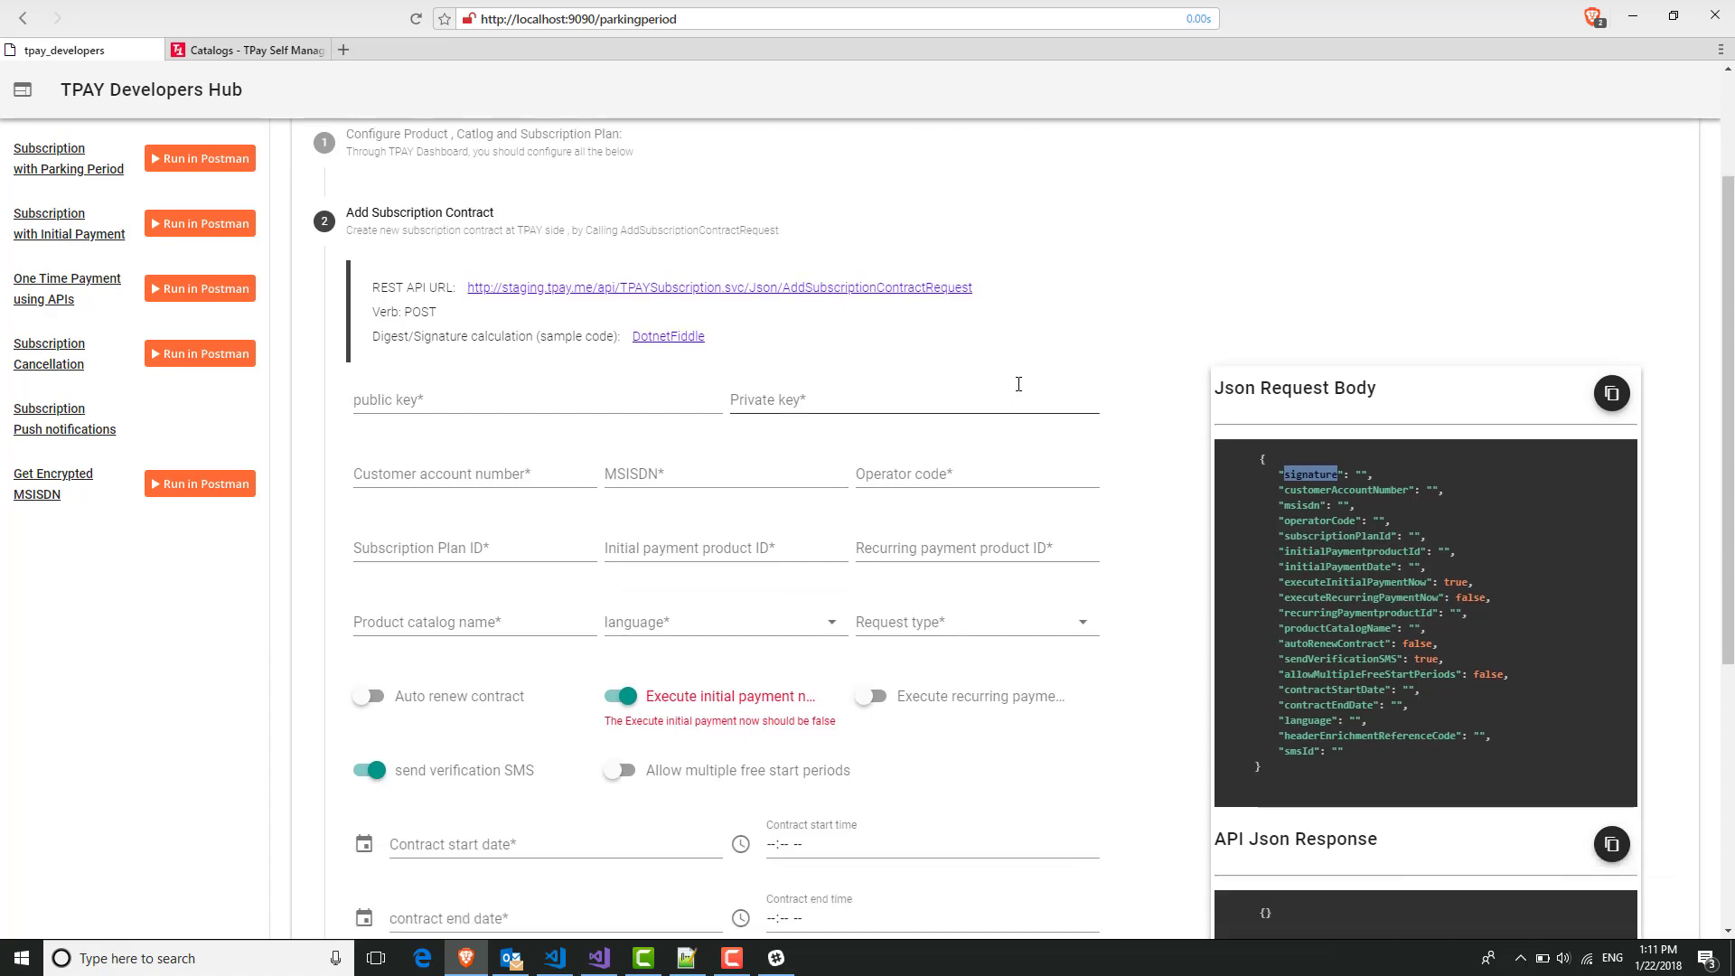
click(687, 958)
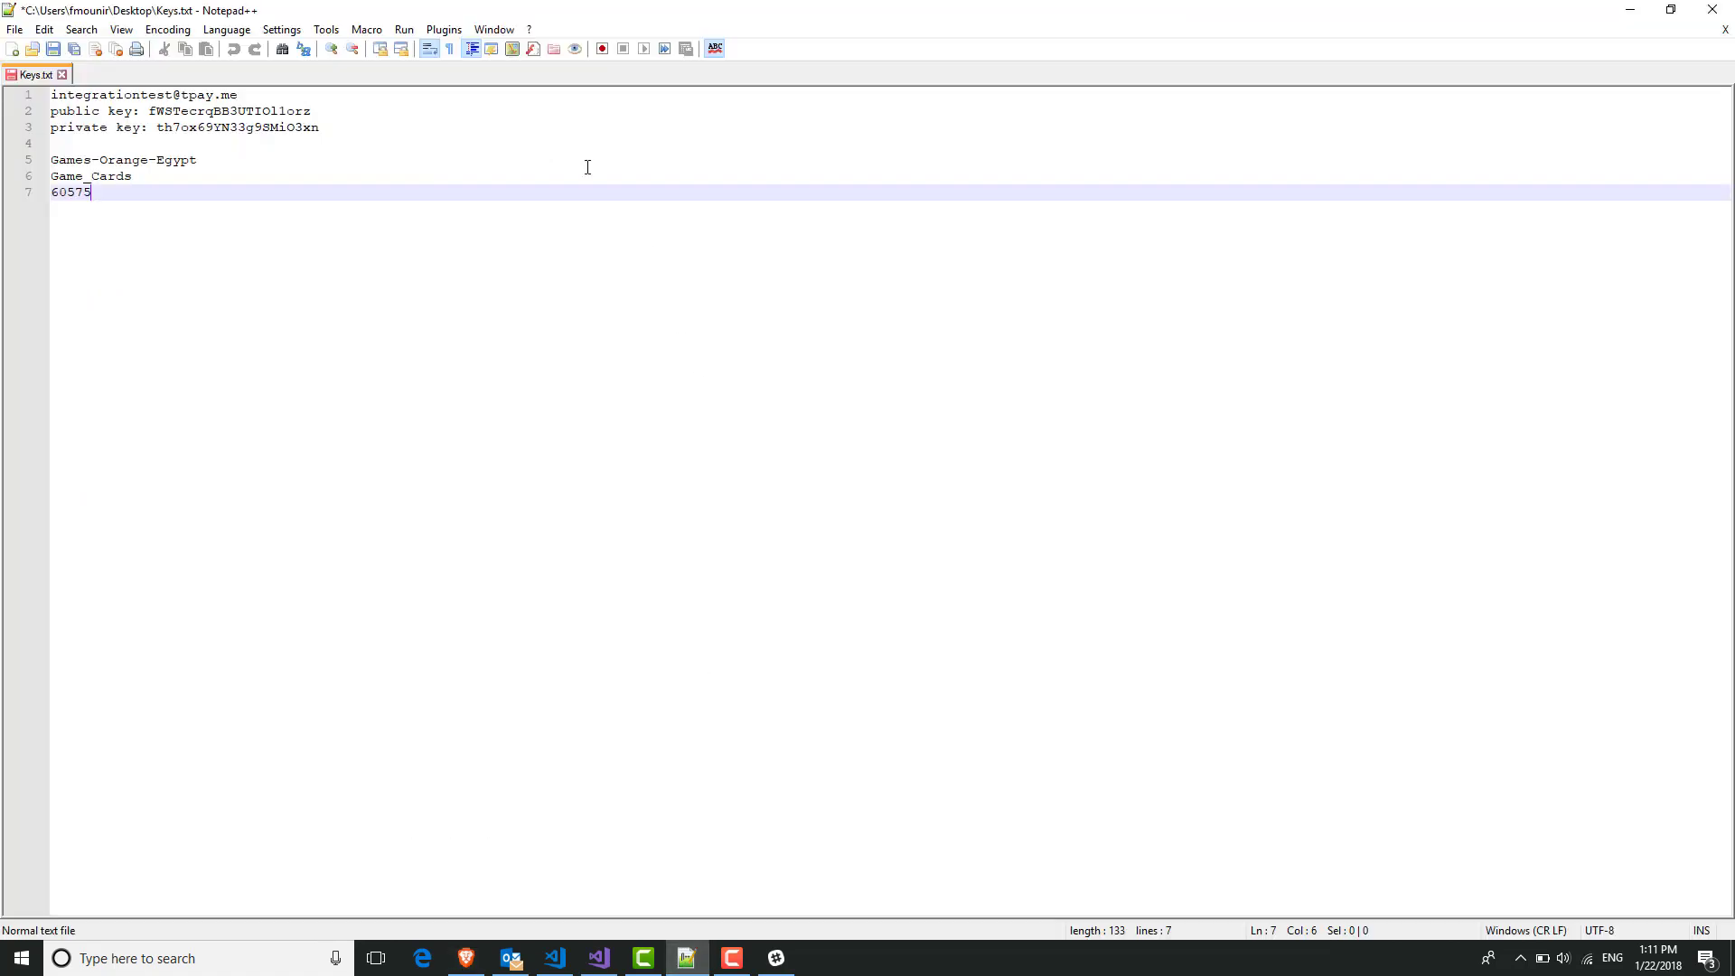
Paste the public key from Keys.txt into the form's public key field.
double_click(239, 99)
double_click(239, 112)
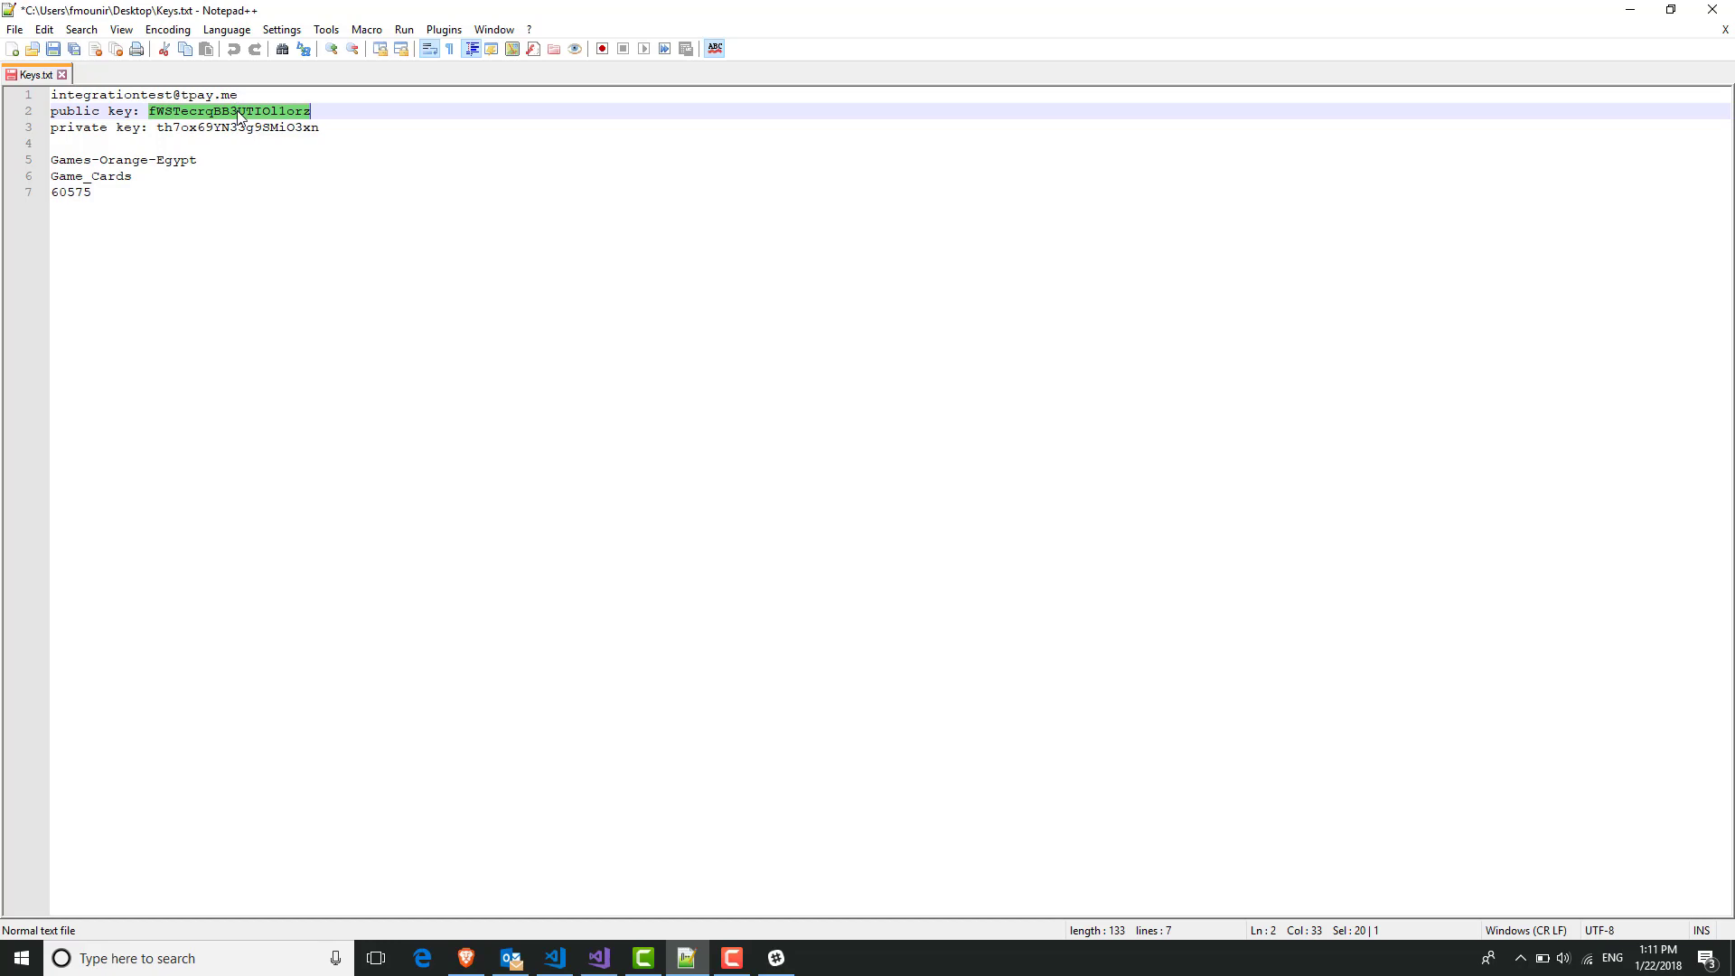
key(ctrl+c)
key(alt+Tab)
click(437, 403)
key(ctrl+v)
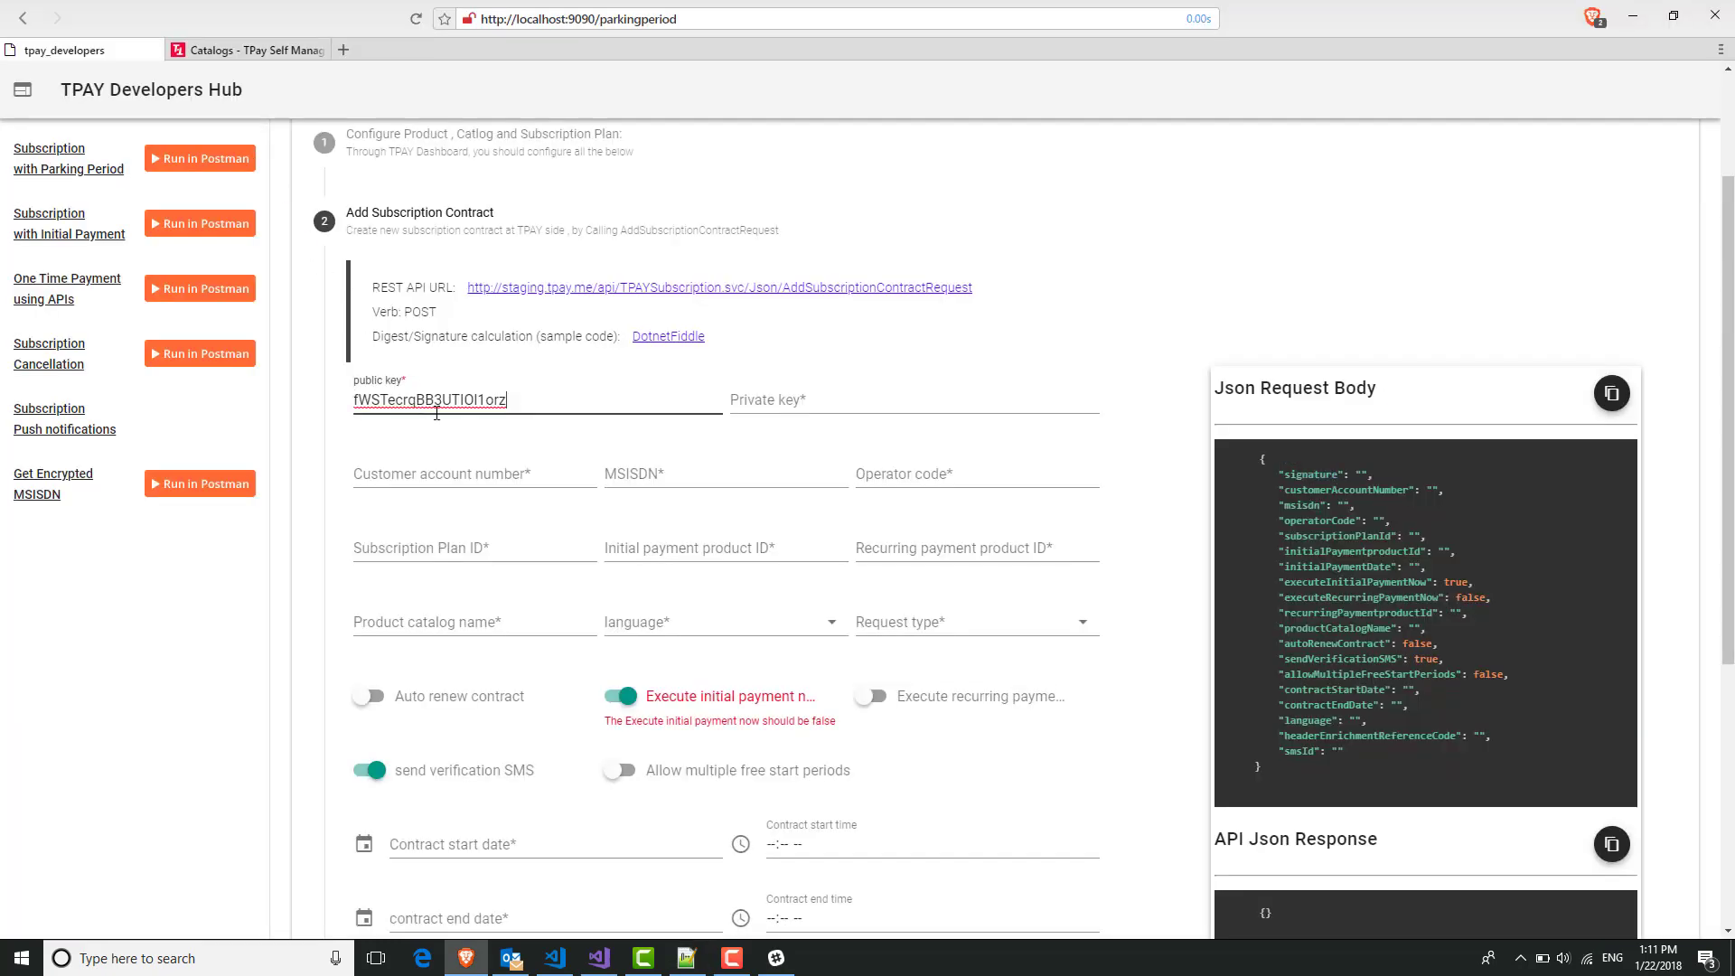
Paste the private key from Keys.txt into the Private key field.
key(alt+Tab)
double_click(233, 127)
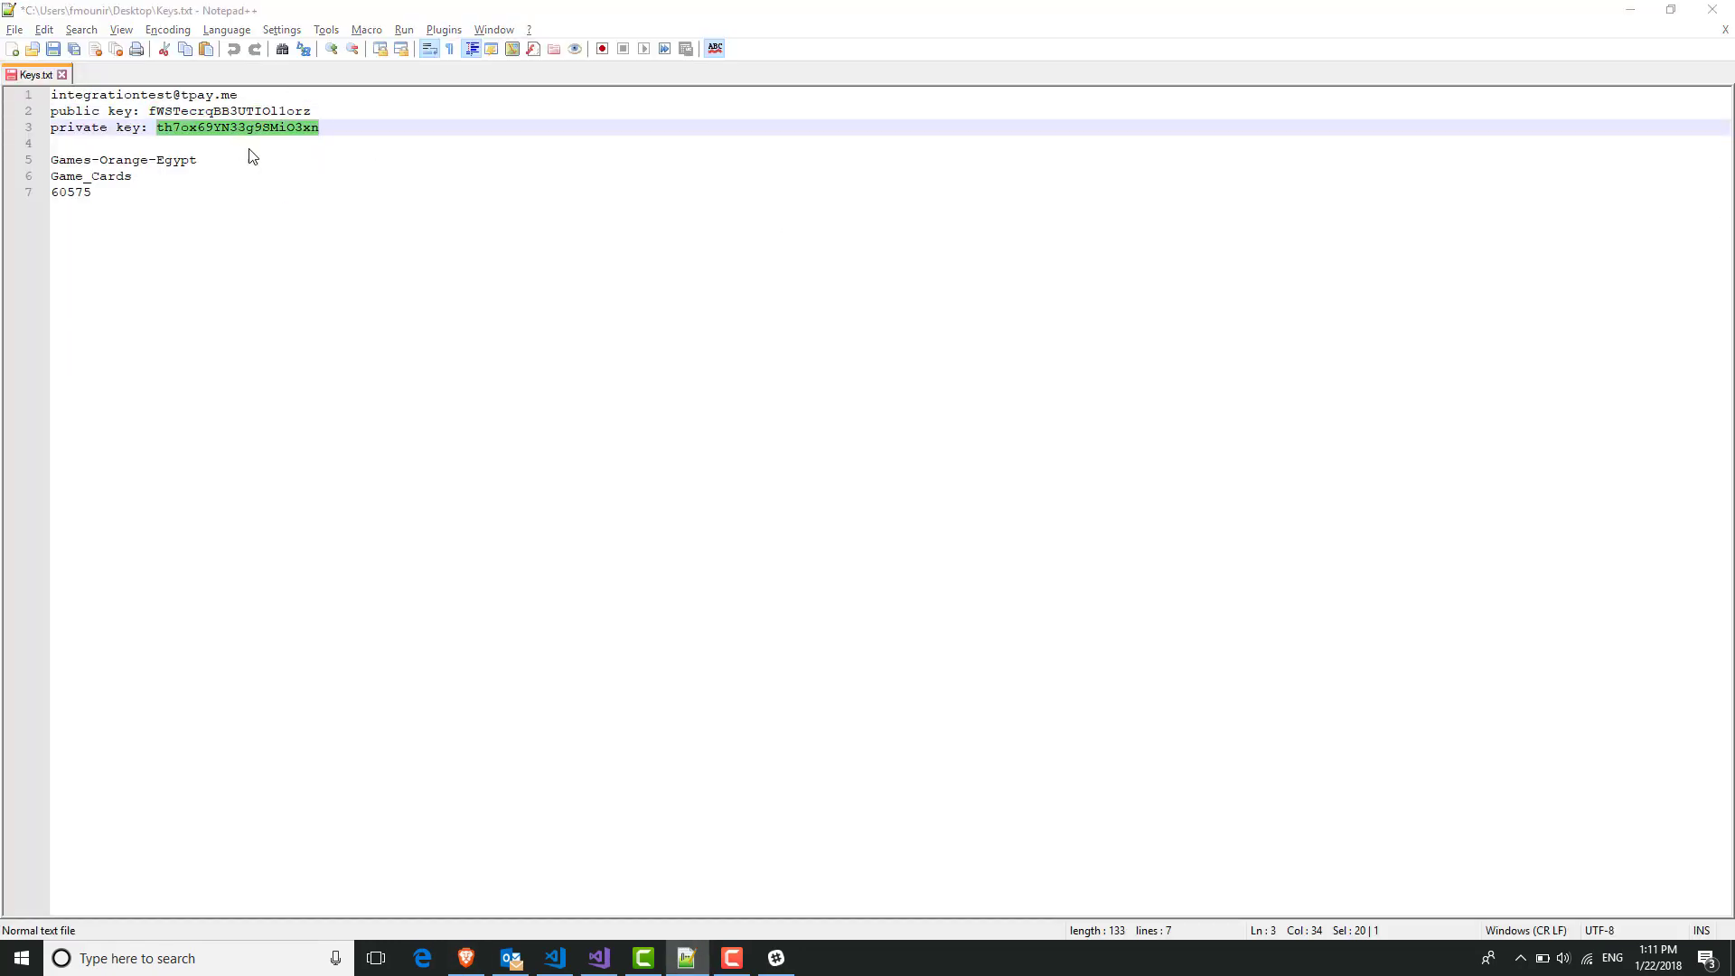
key(ctrl+c)
key(alt+Tab)
click(887, 395)
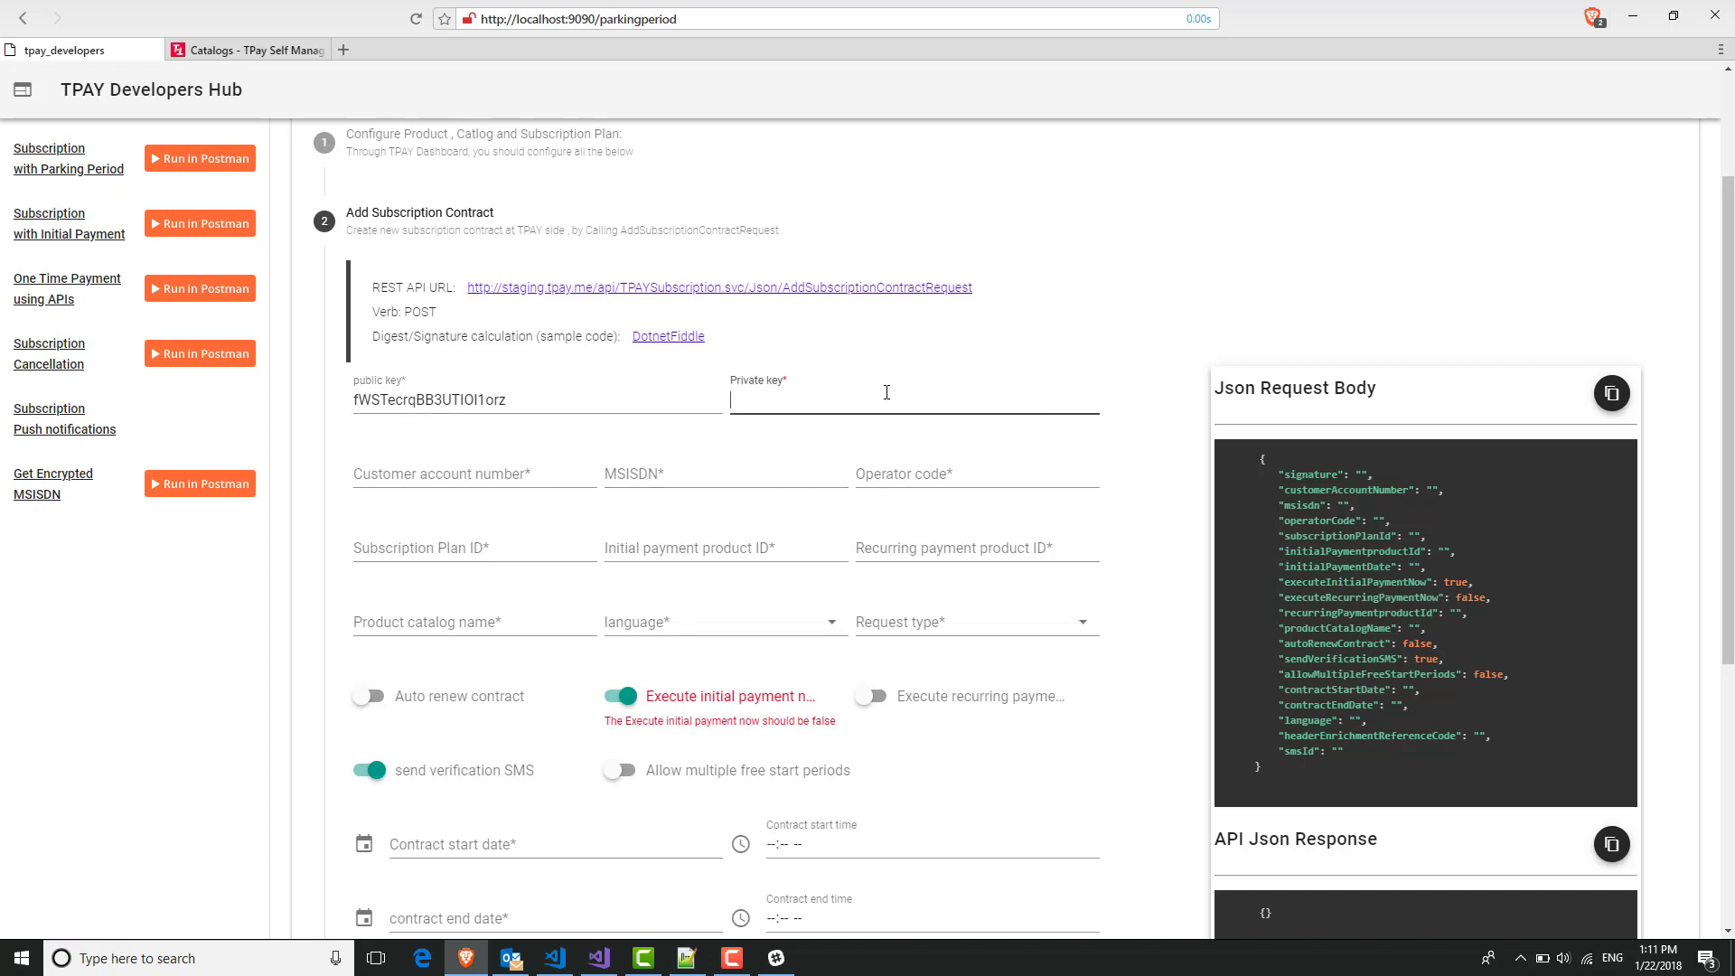
key(ctrl+v)
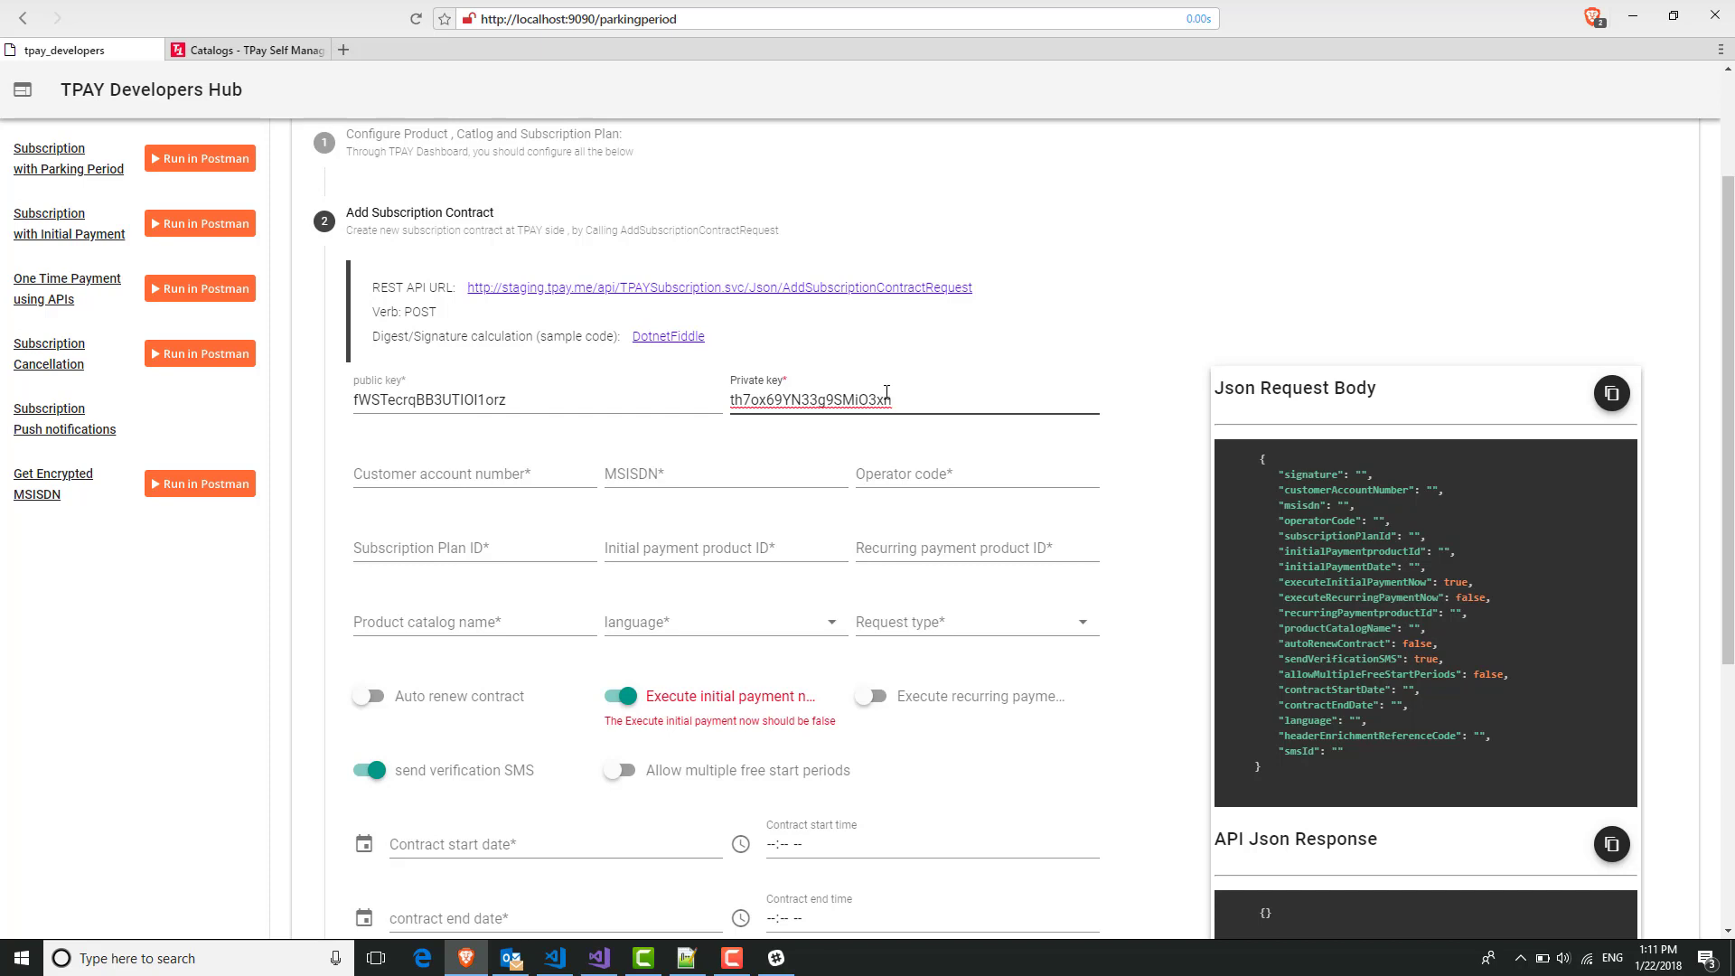
click(396, 472)
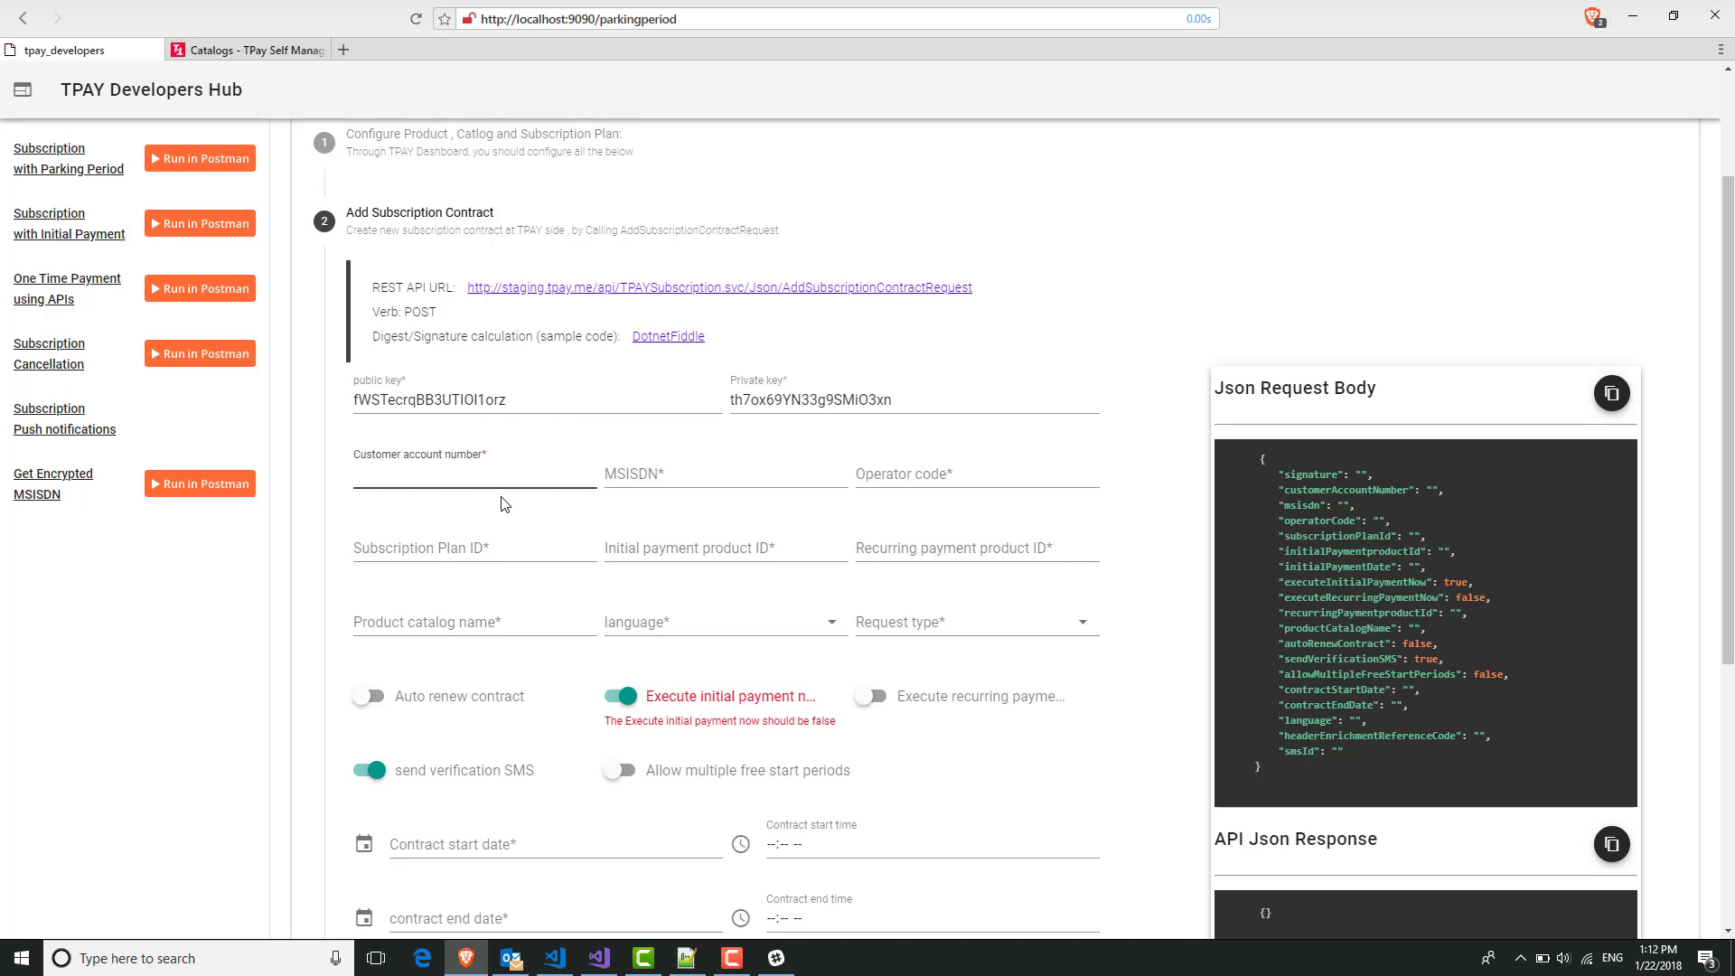
Enter the customer account number and the subscriber's MSISDN, checking both in the JSON body.
text(01)
key(Tab)
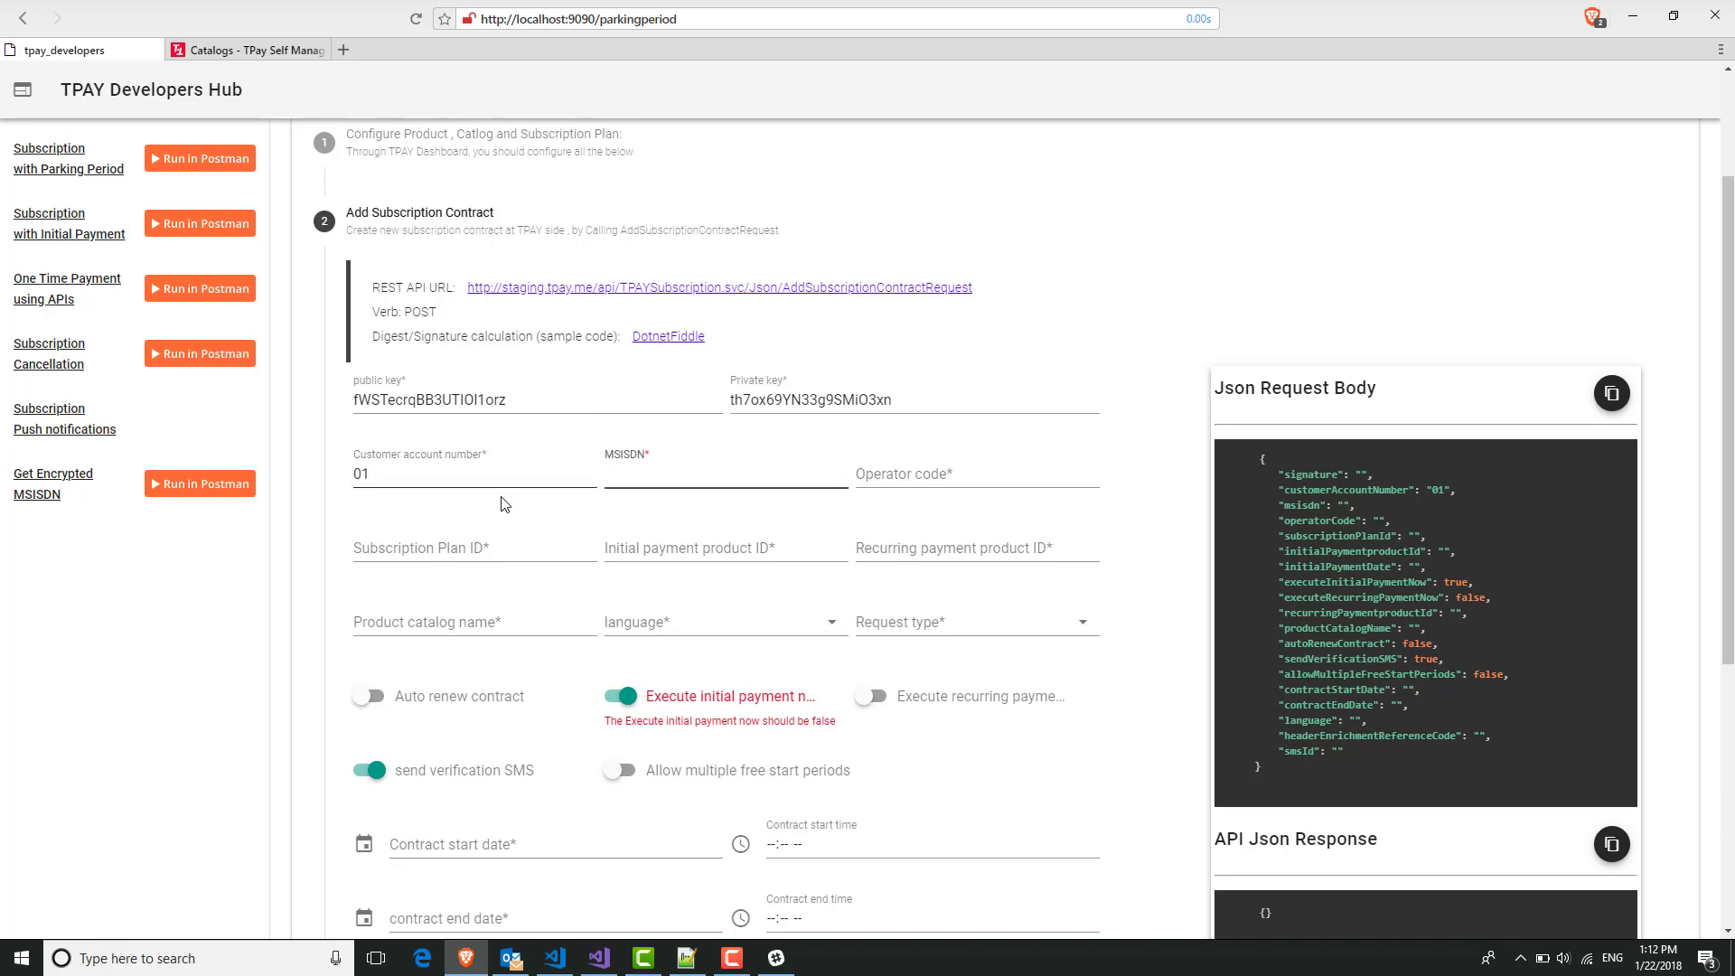
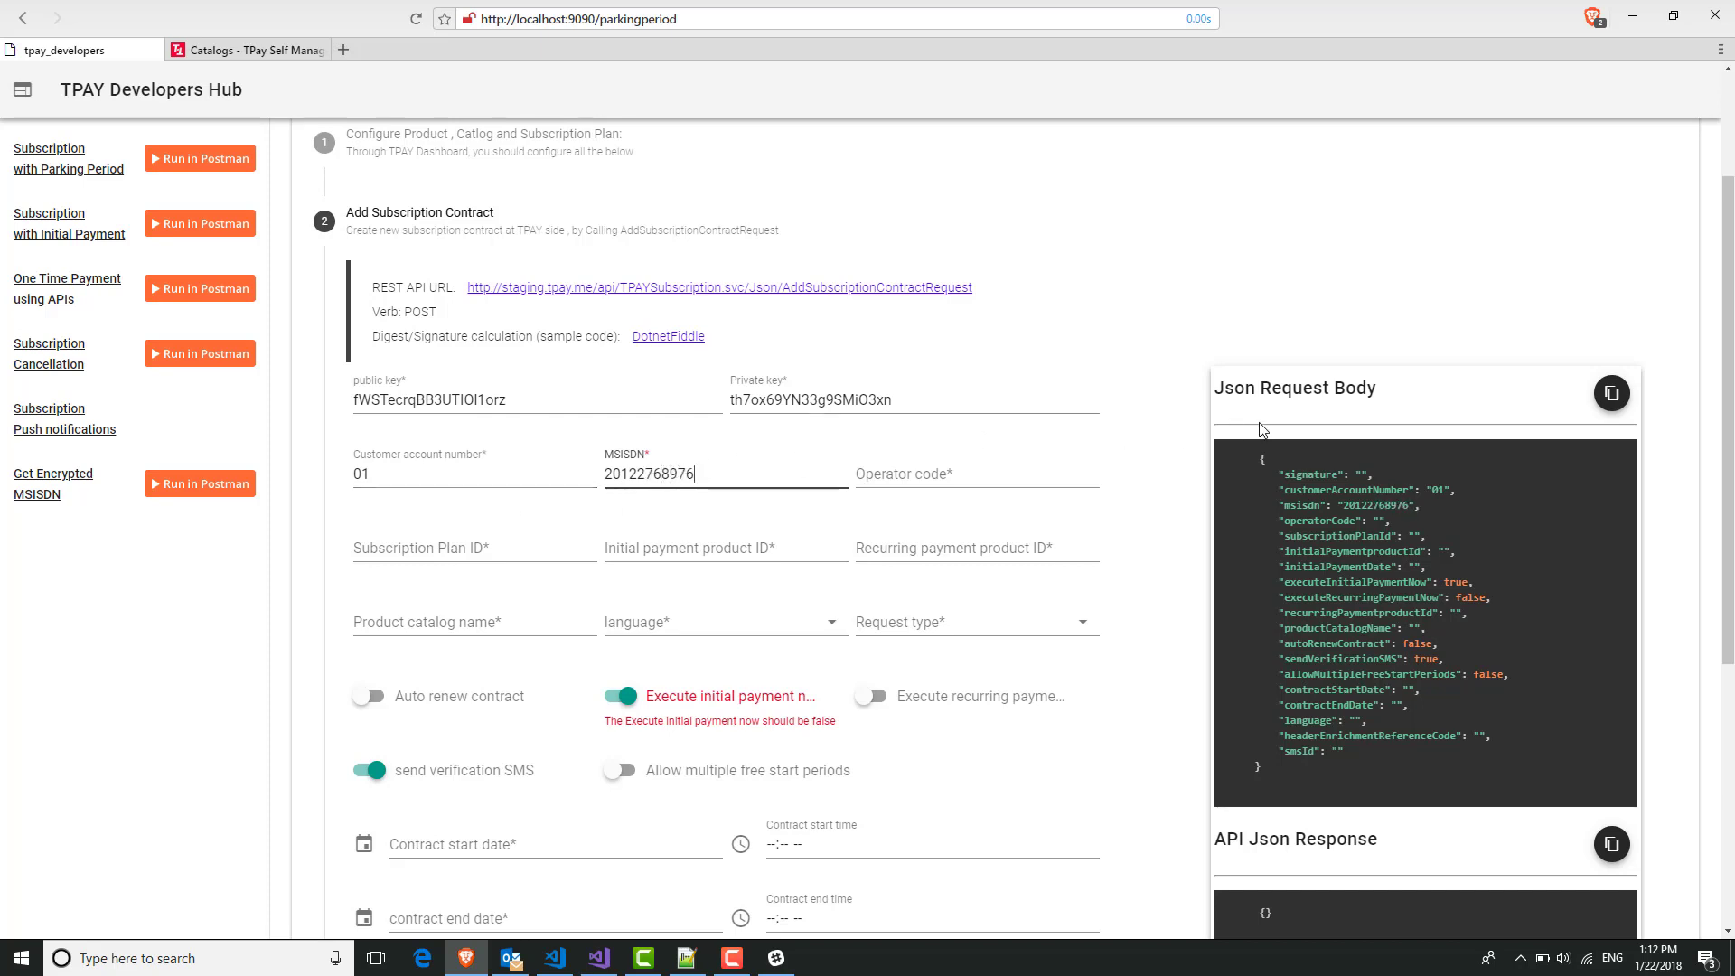
click(1273, 495)
drag(1273, 494, 1428, 506)
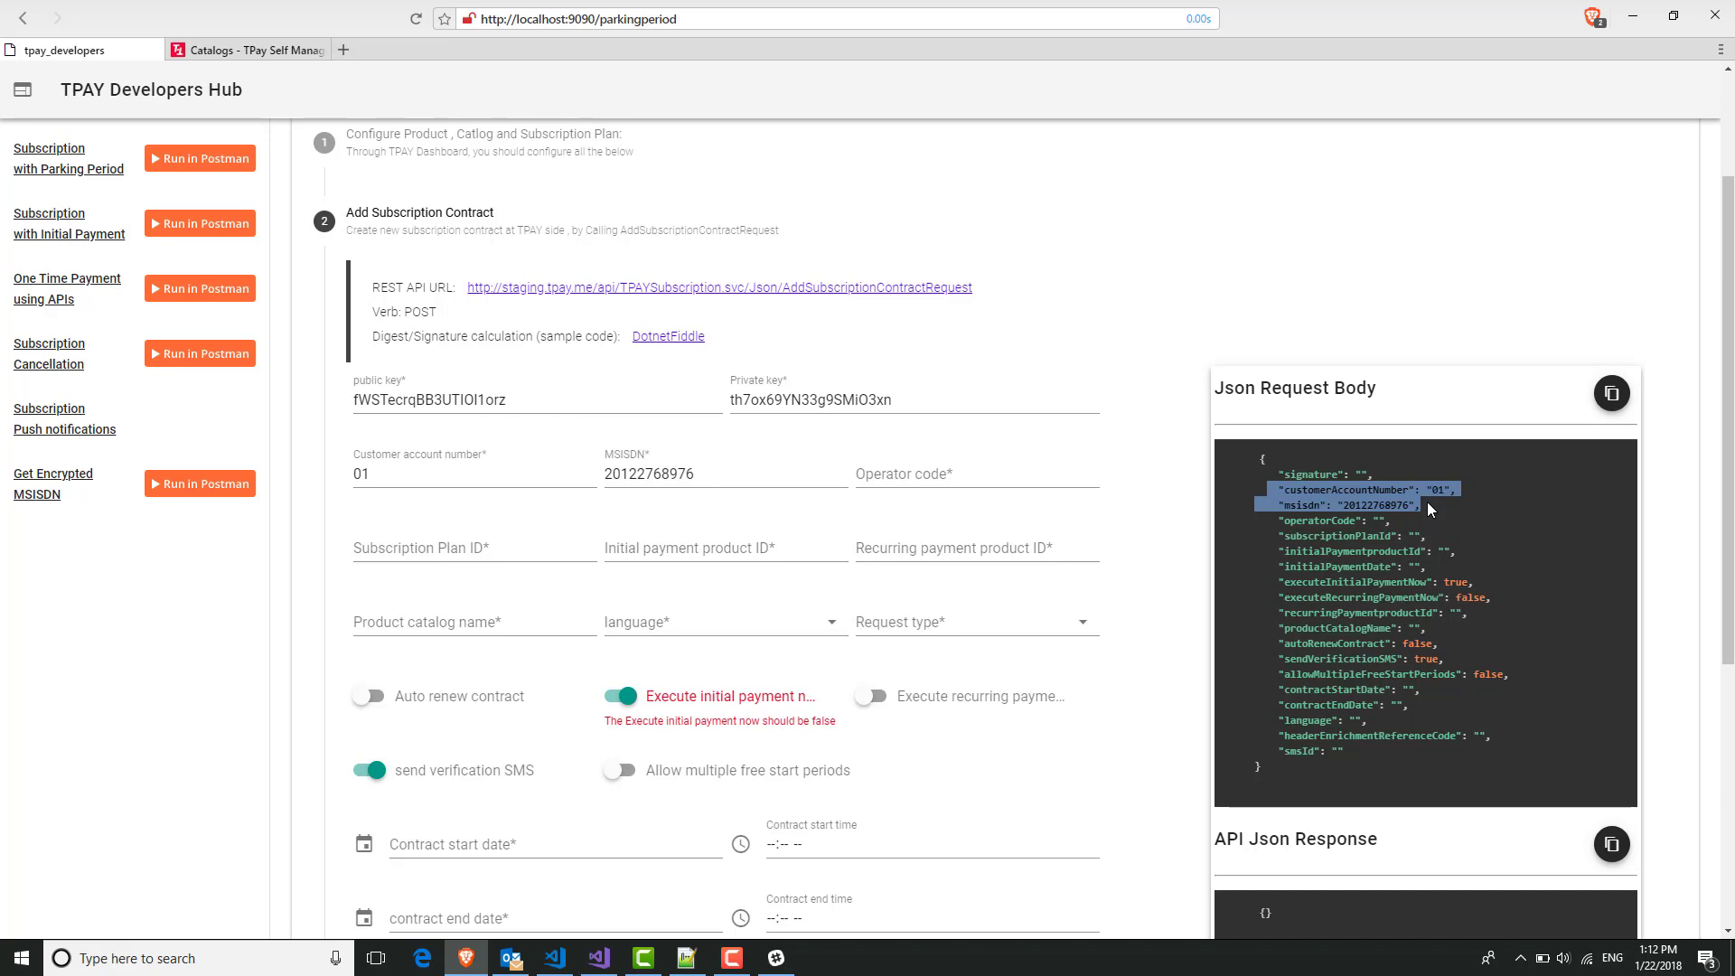
Set the operator code to 60201.
click(933, 493)
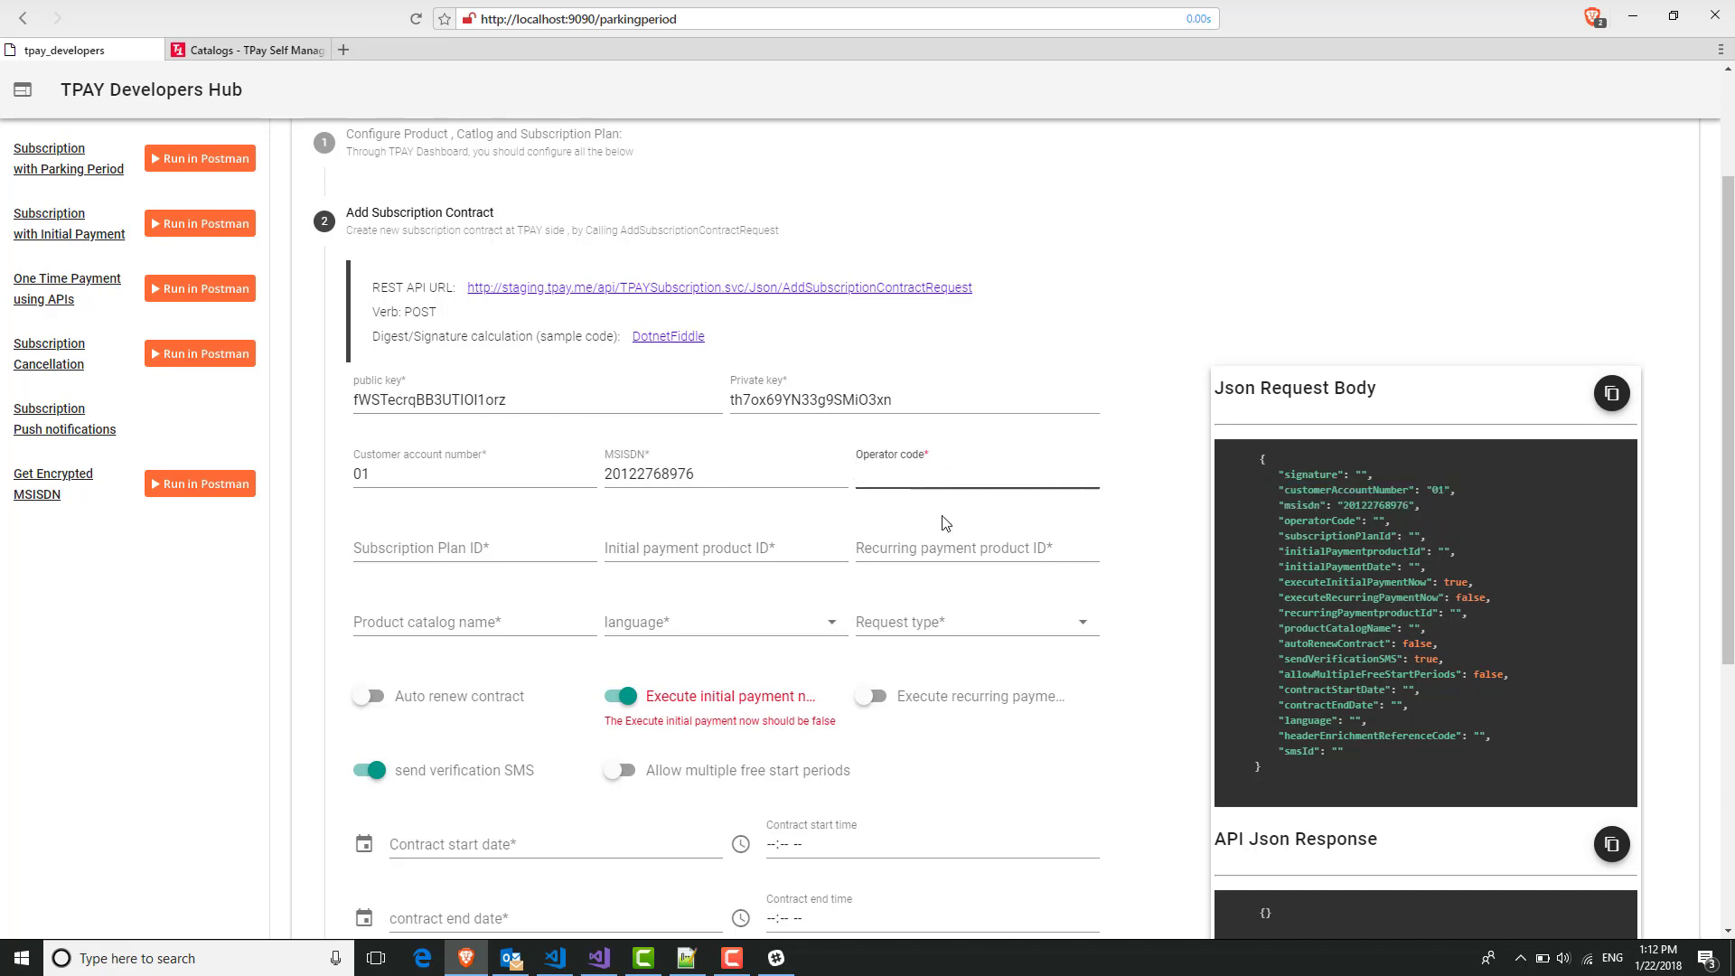
text(60201)
click(493, 545)
click(687, 958)
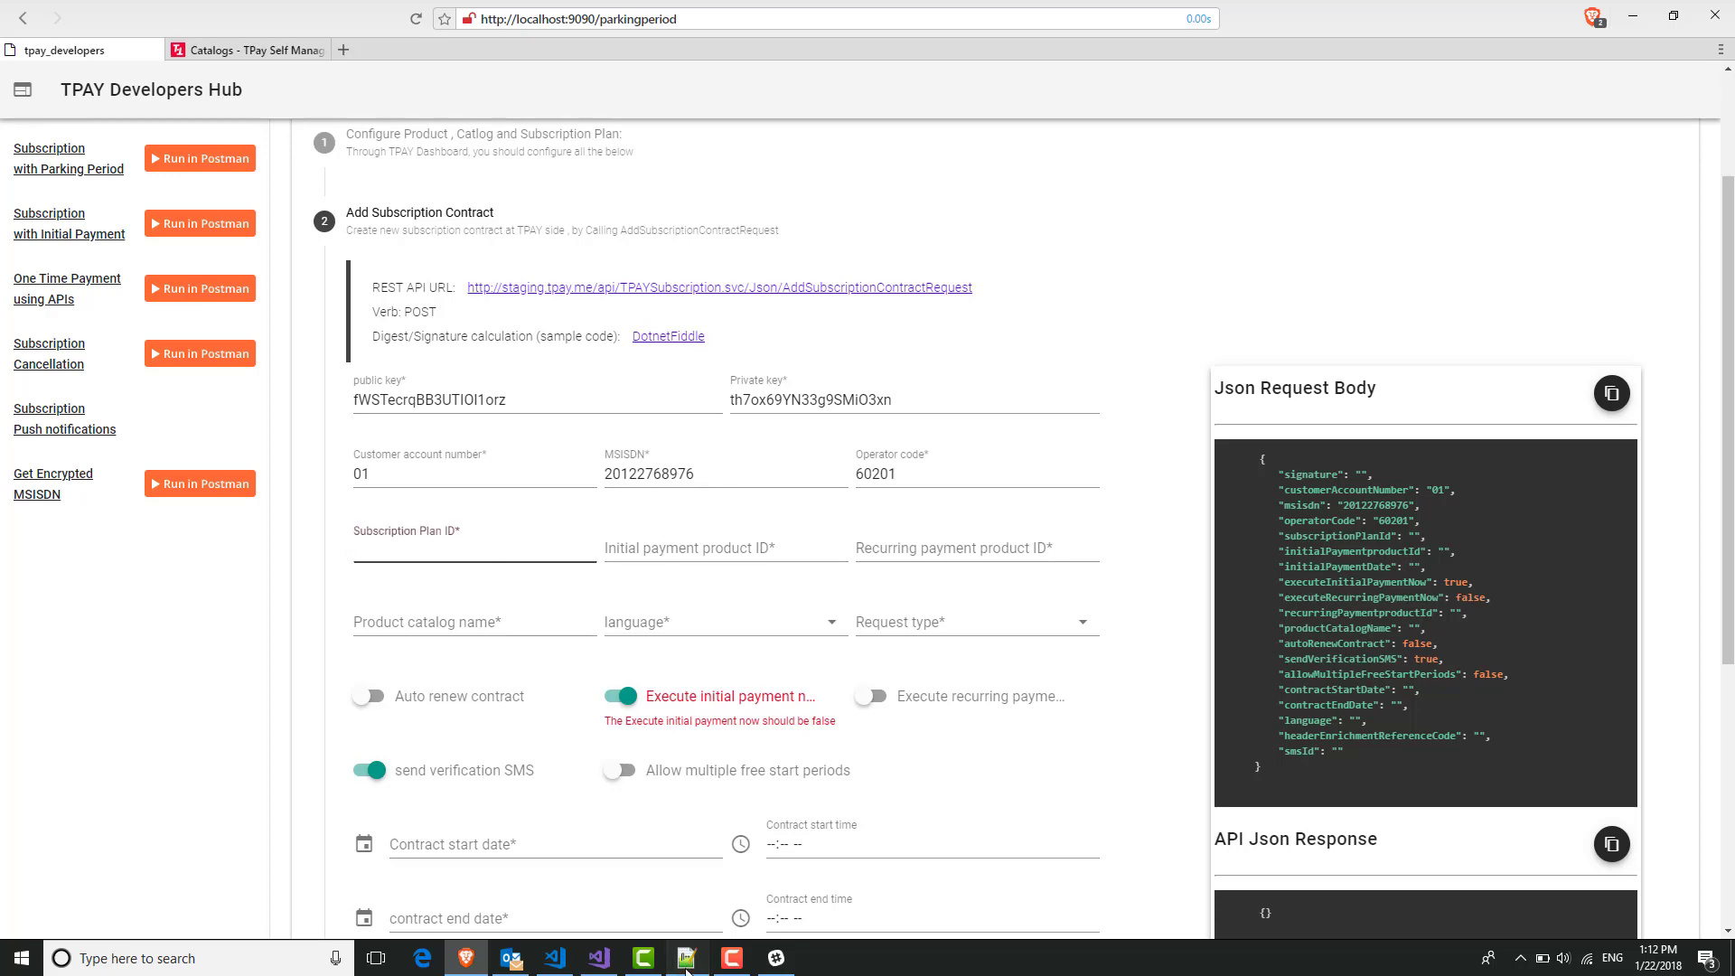
Paste plan ID 60575 from Keys.txt into the Subscription Plan ID field.
double_click(59, 190)
key(ctrl+c)
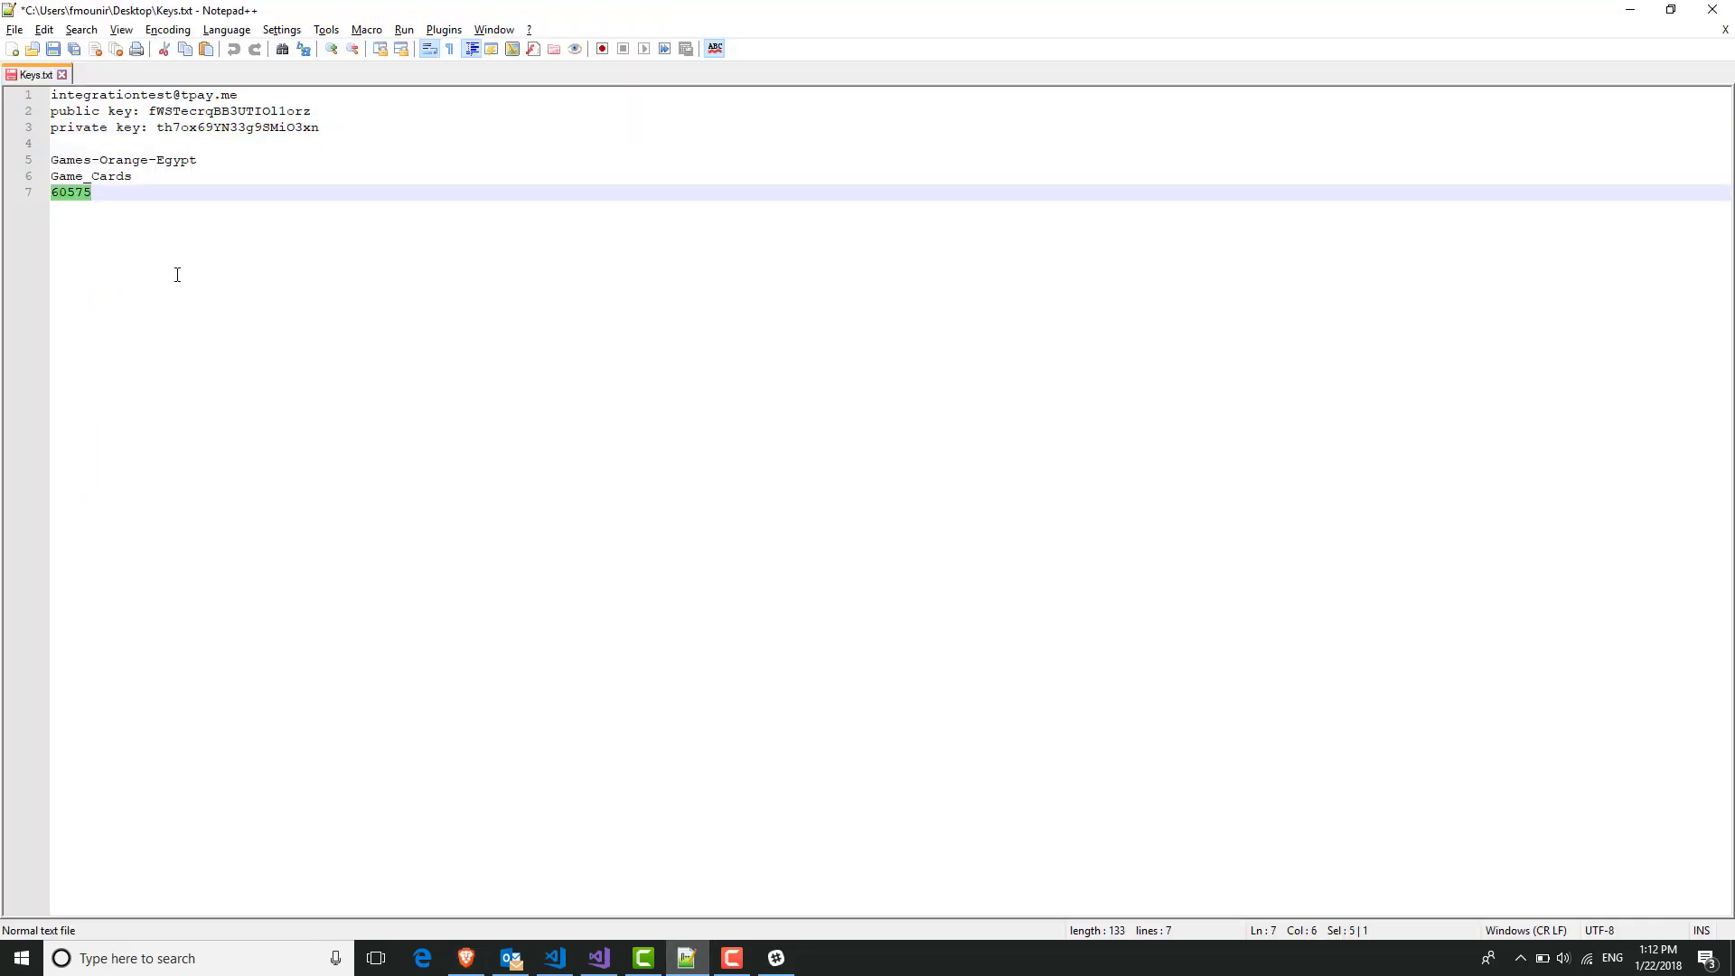
key(alt+Tab)
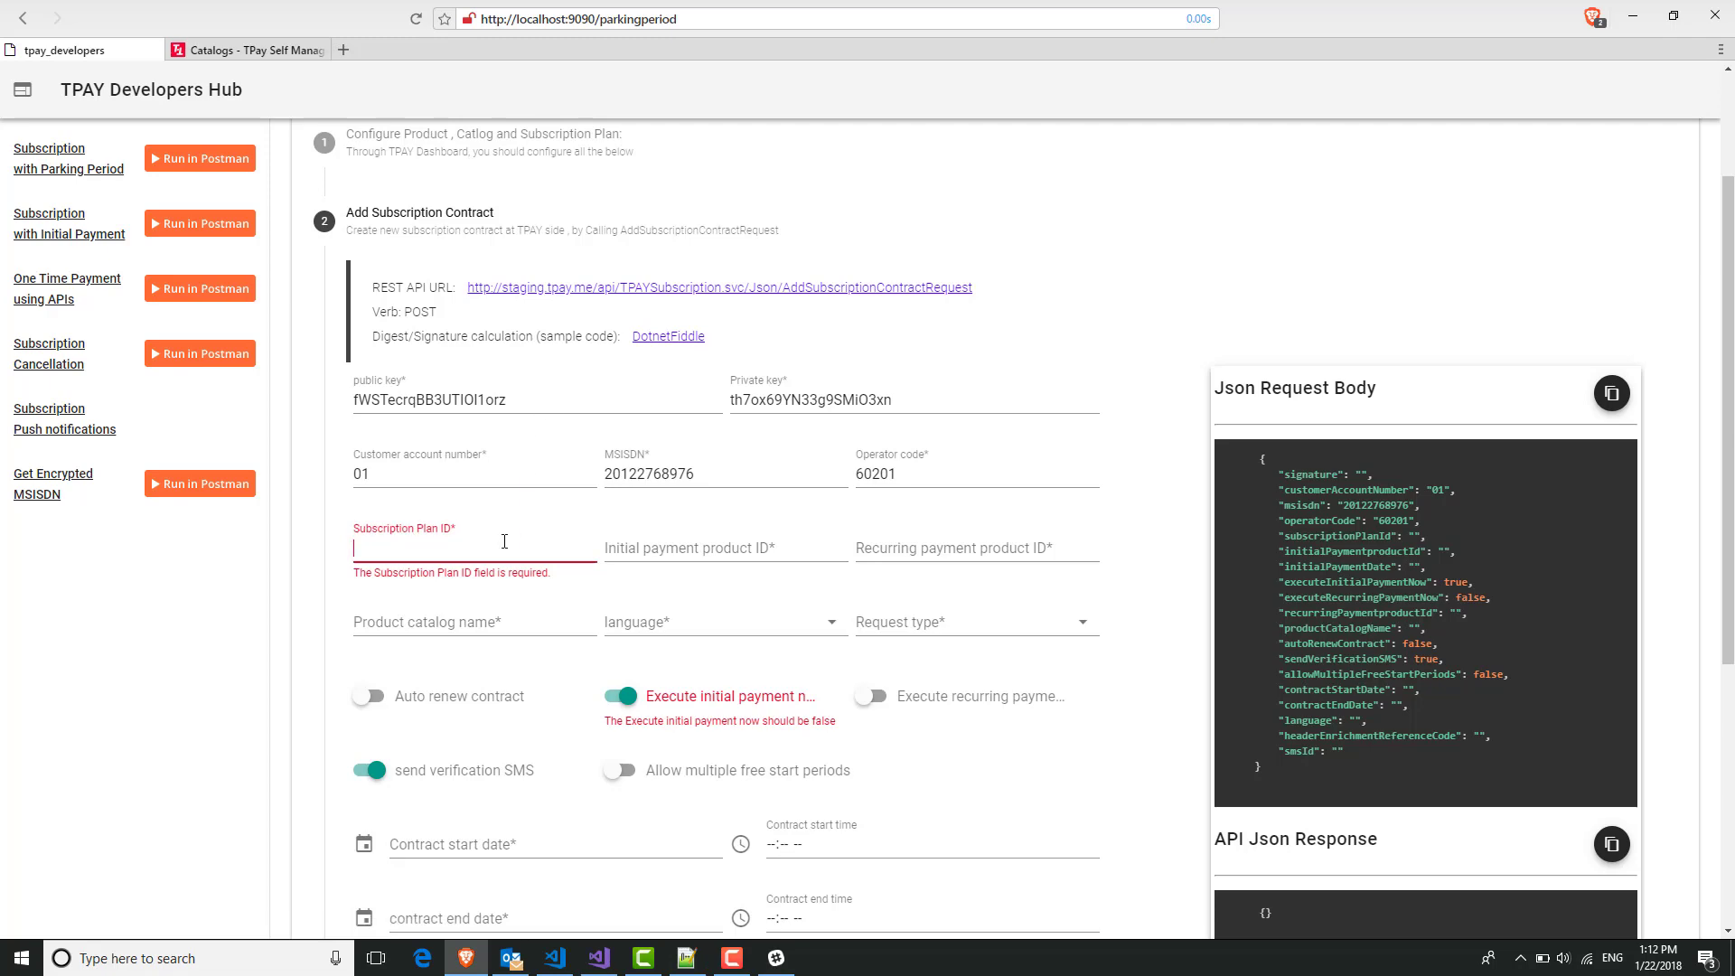
key(ctrl+v)
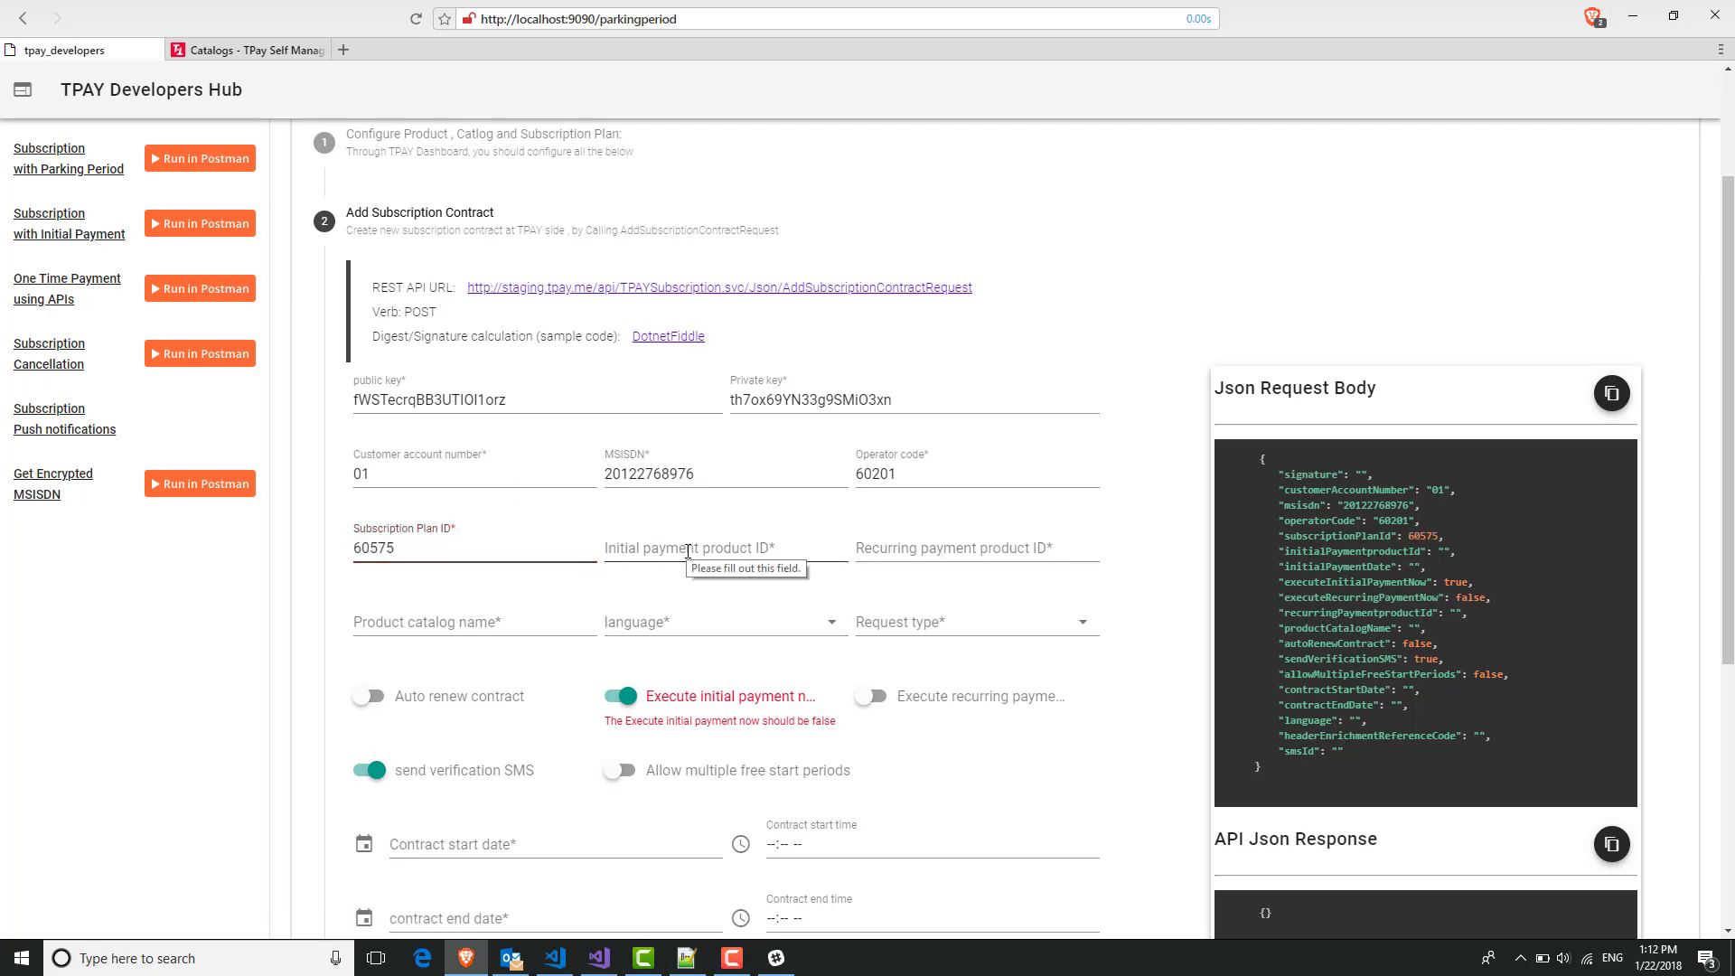
key(alt+Tab)
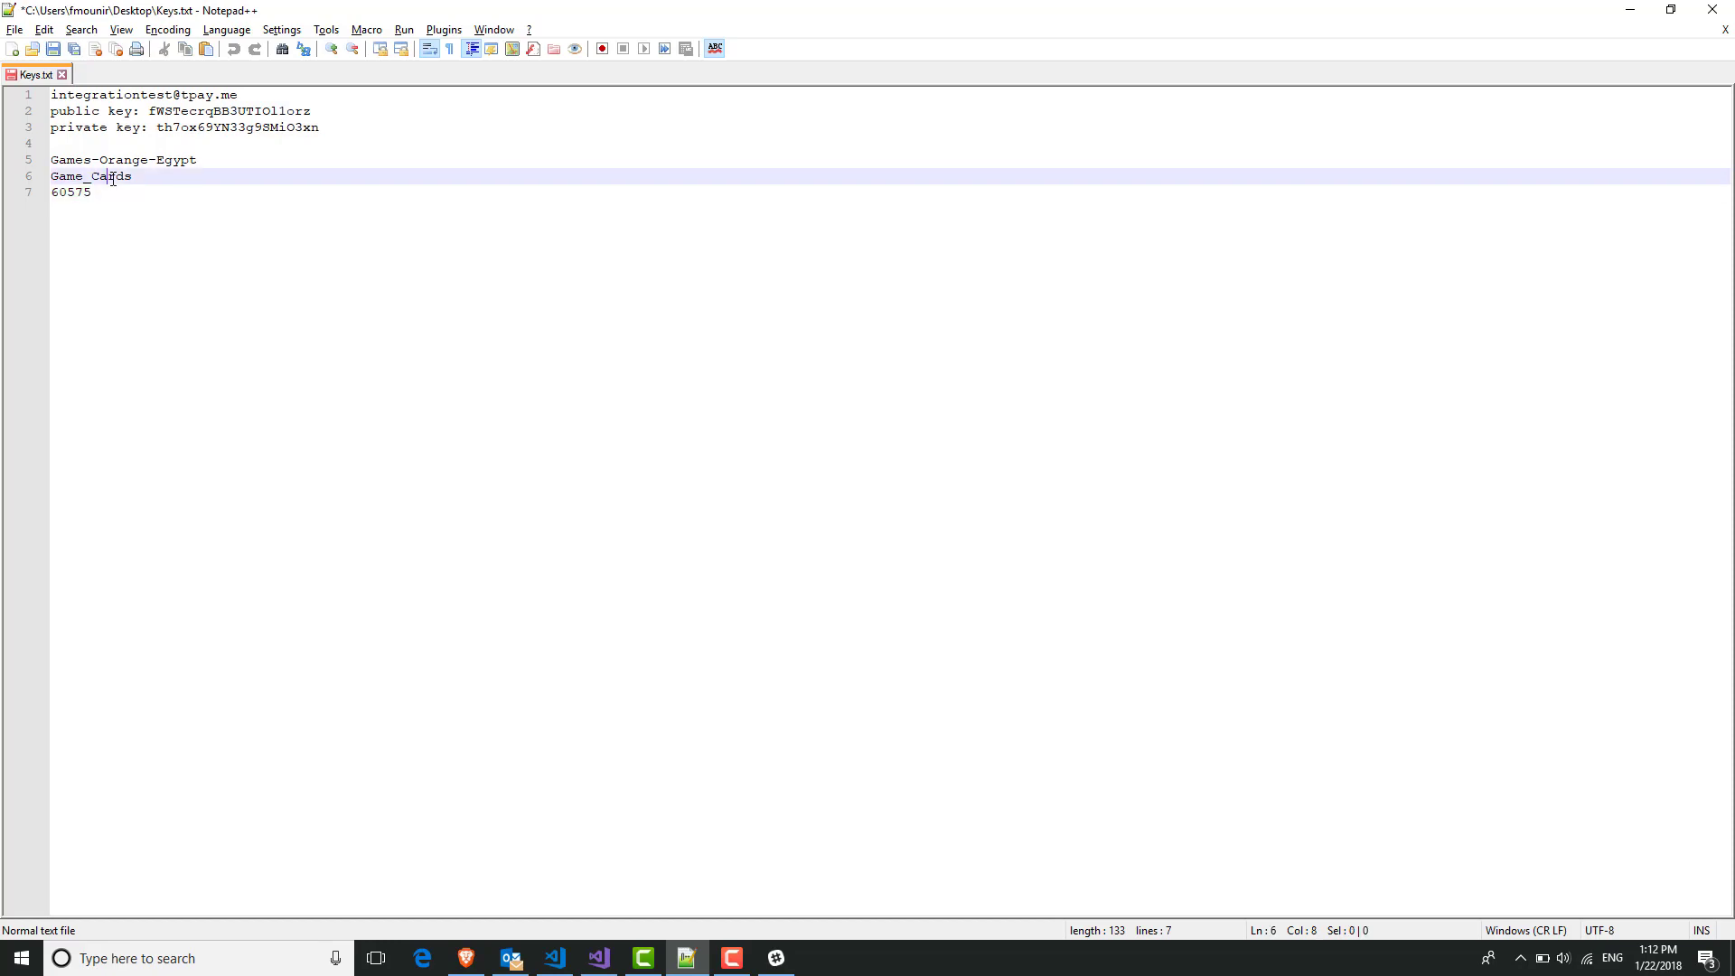
Paste Game_Cards as both the initial and recurring payment product IDs.
double_click(110, 177)
key(ctrl+c)
key(alt+Tab)
click(698, 547)
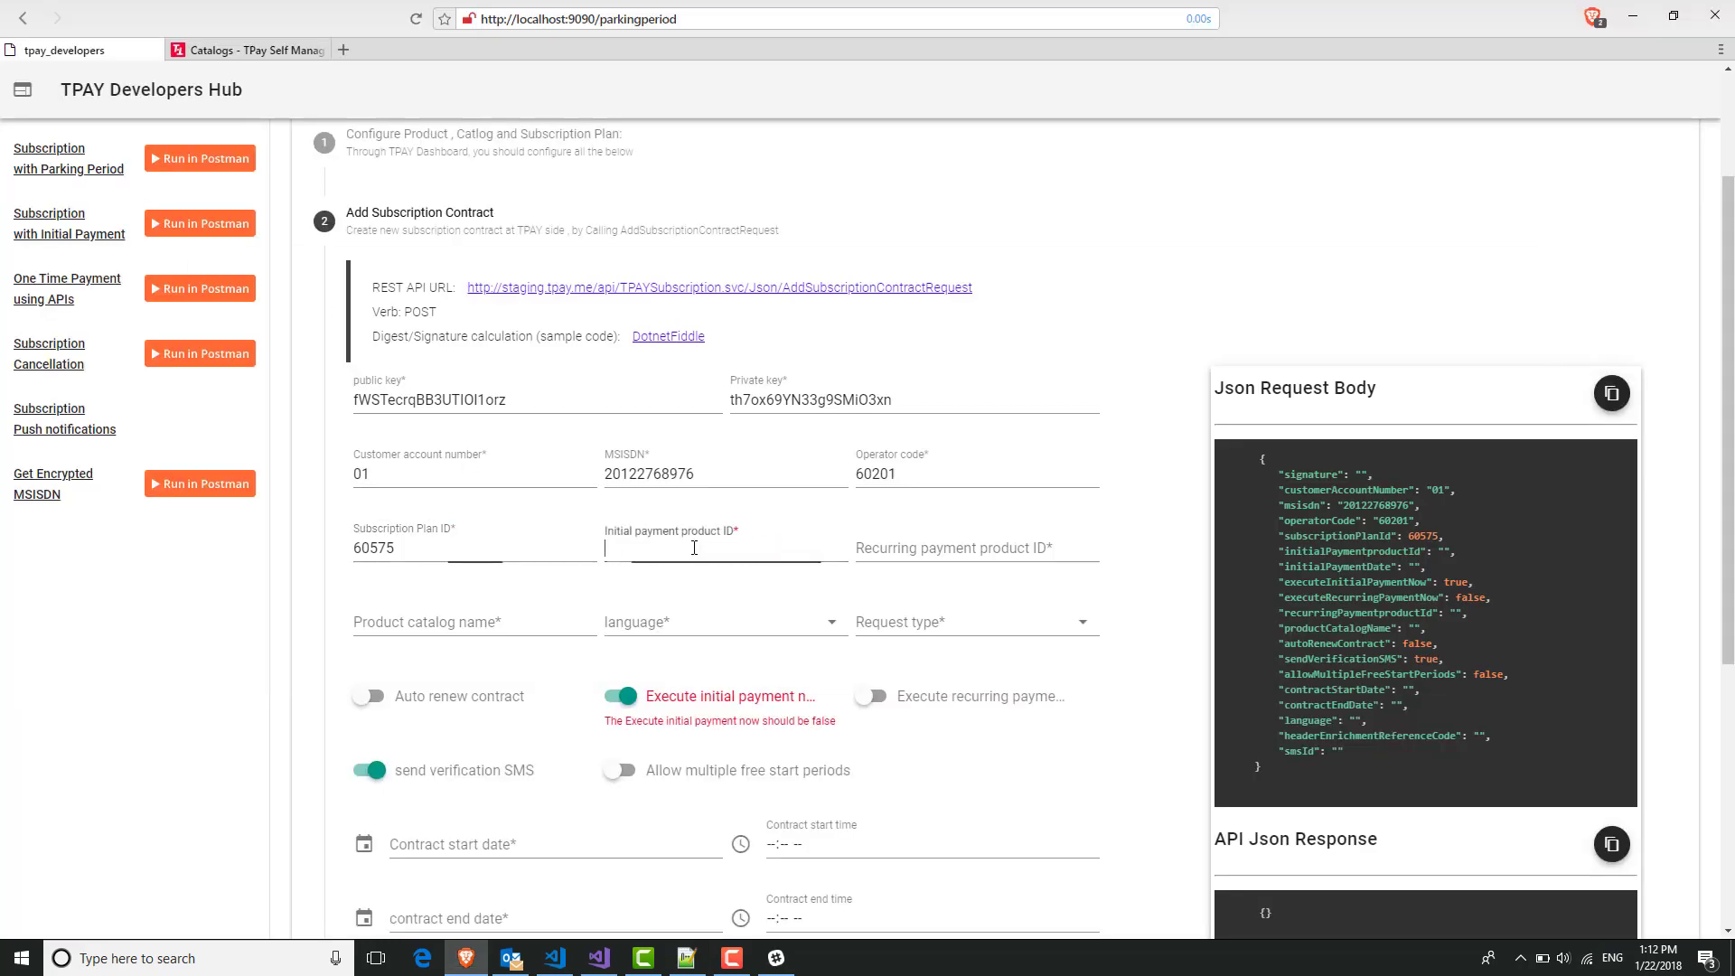
key(ctrl+v)
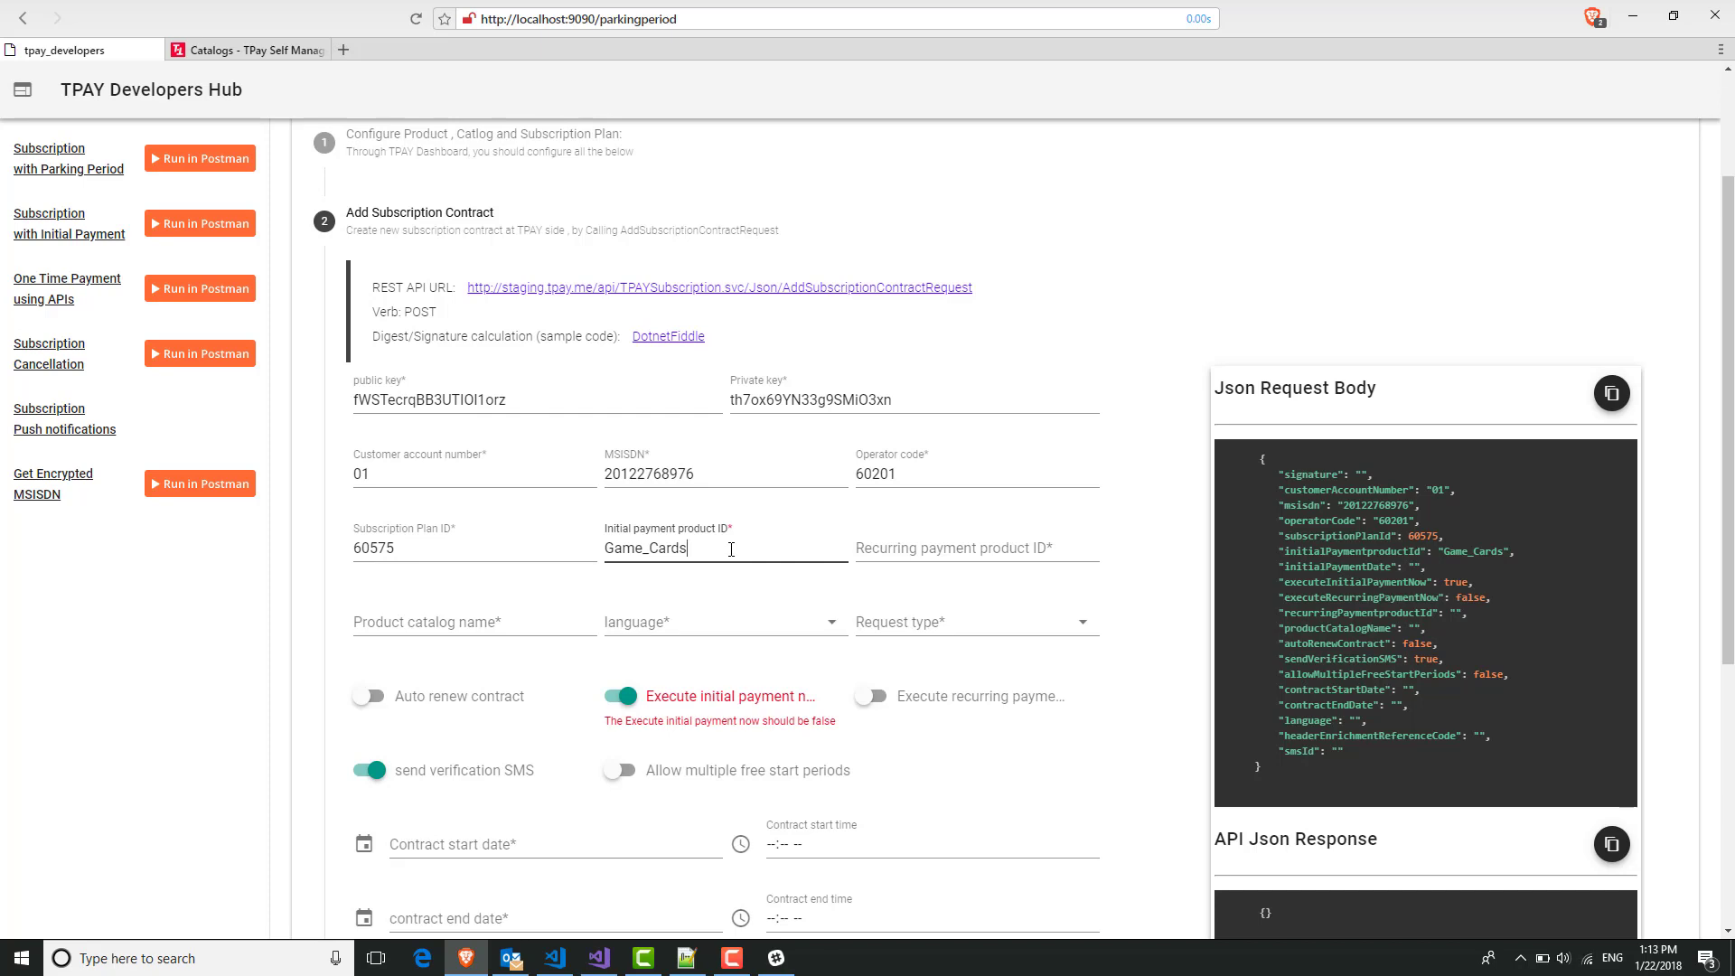
click(898, 554)
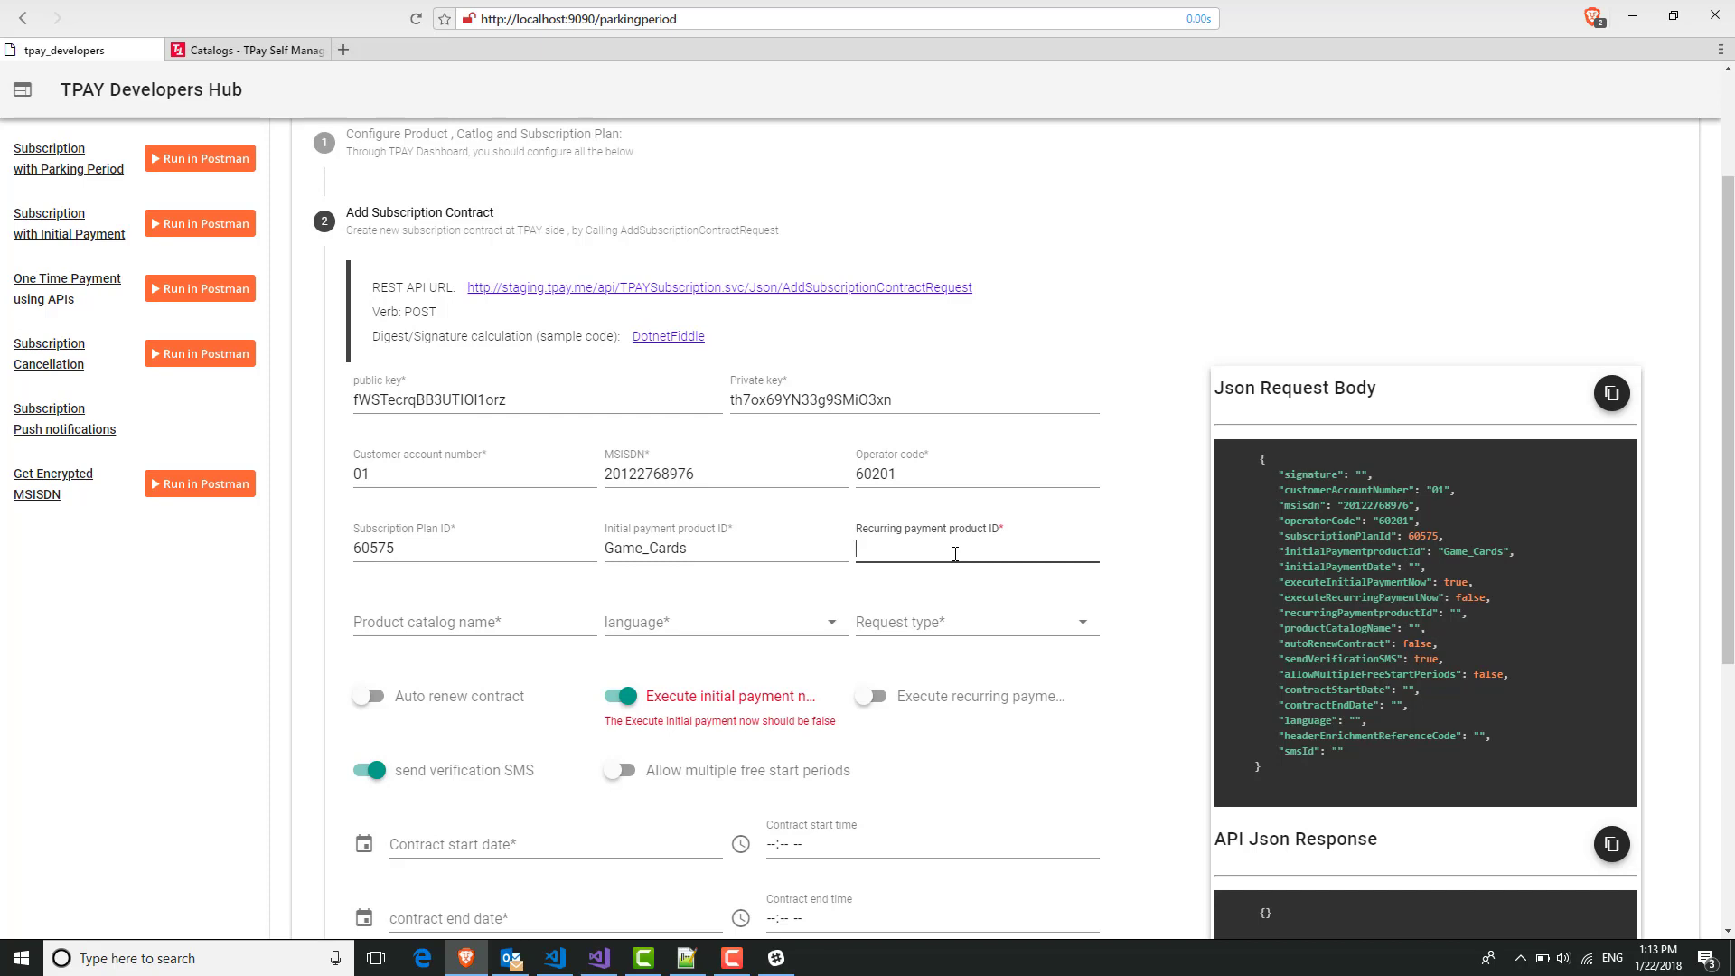
key(ctrl+v)
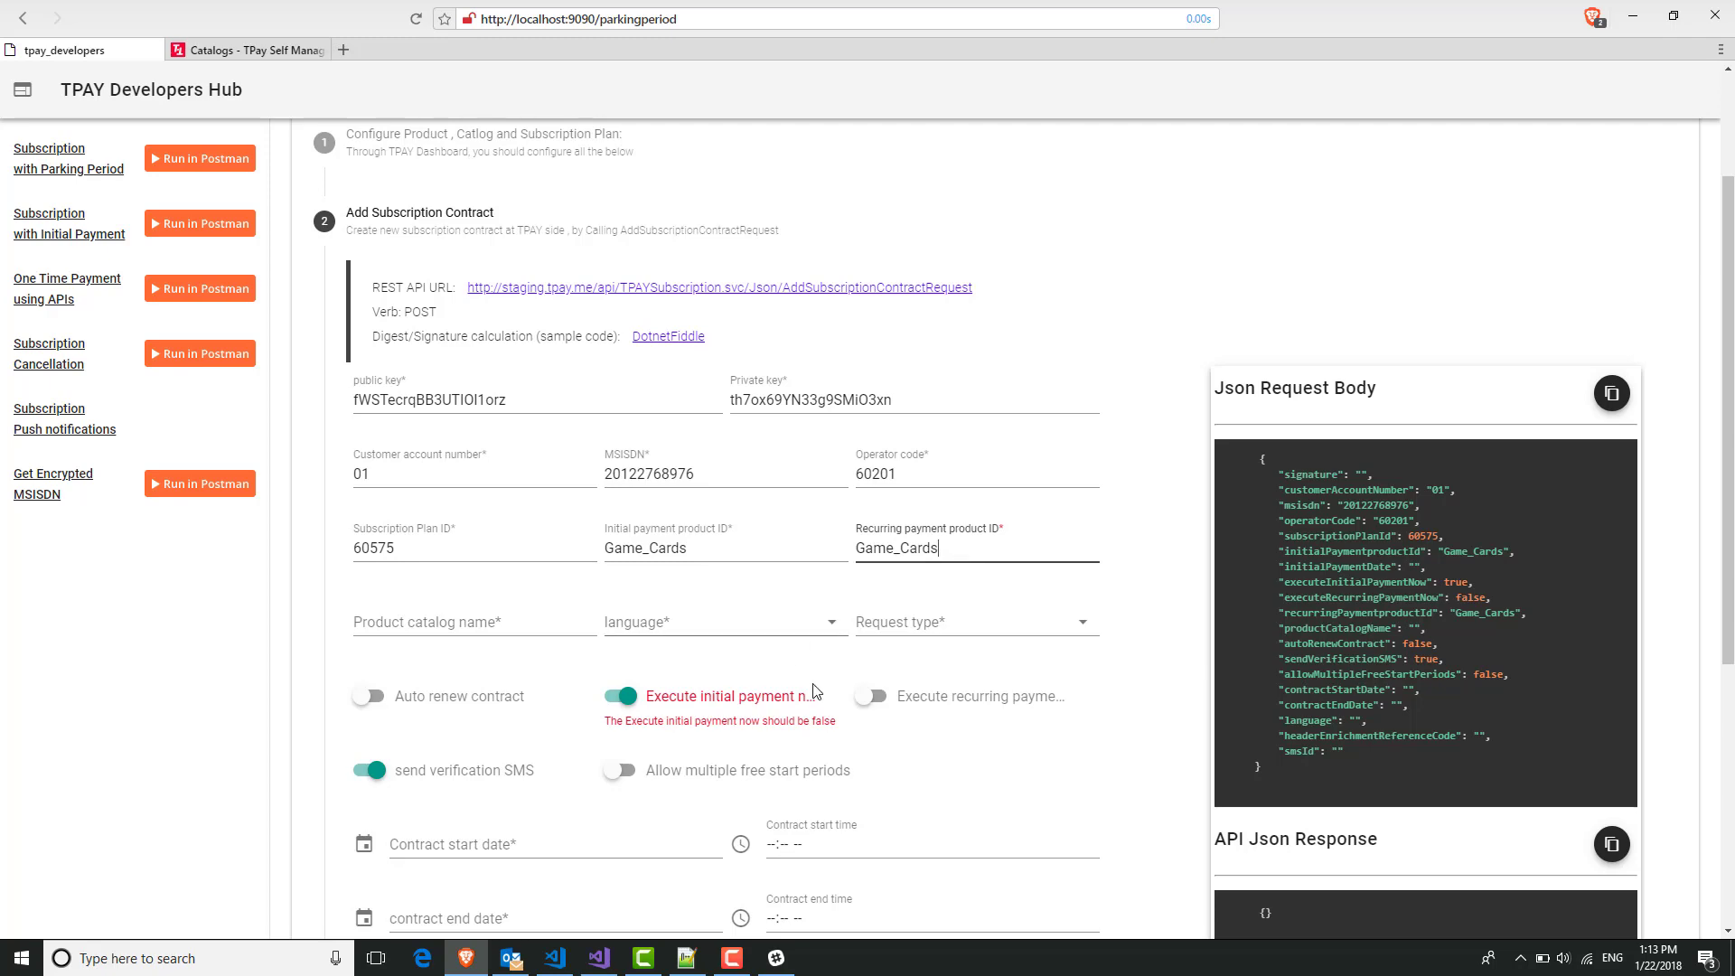
Copy the full catalog name Games-Orange-Egypt from Keys.txt.
key(alt+Tab)
double_click(70, 160)
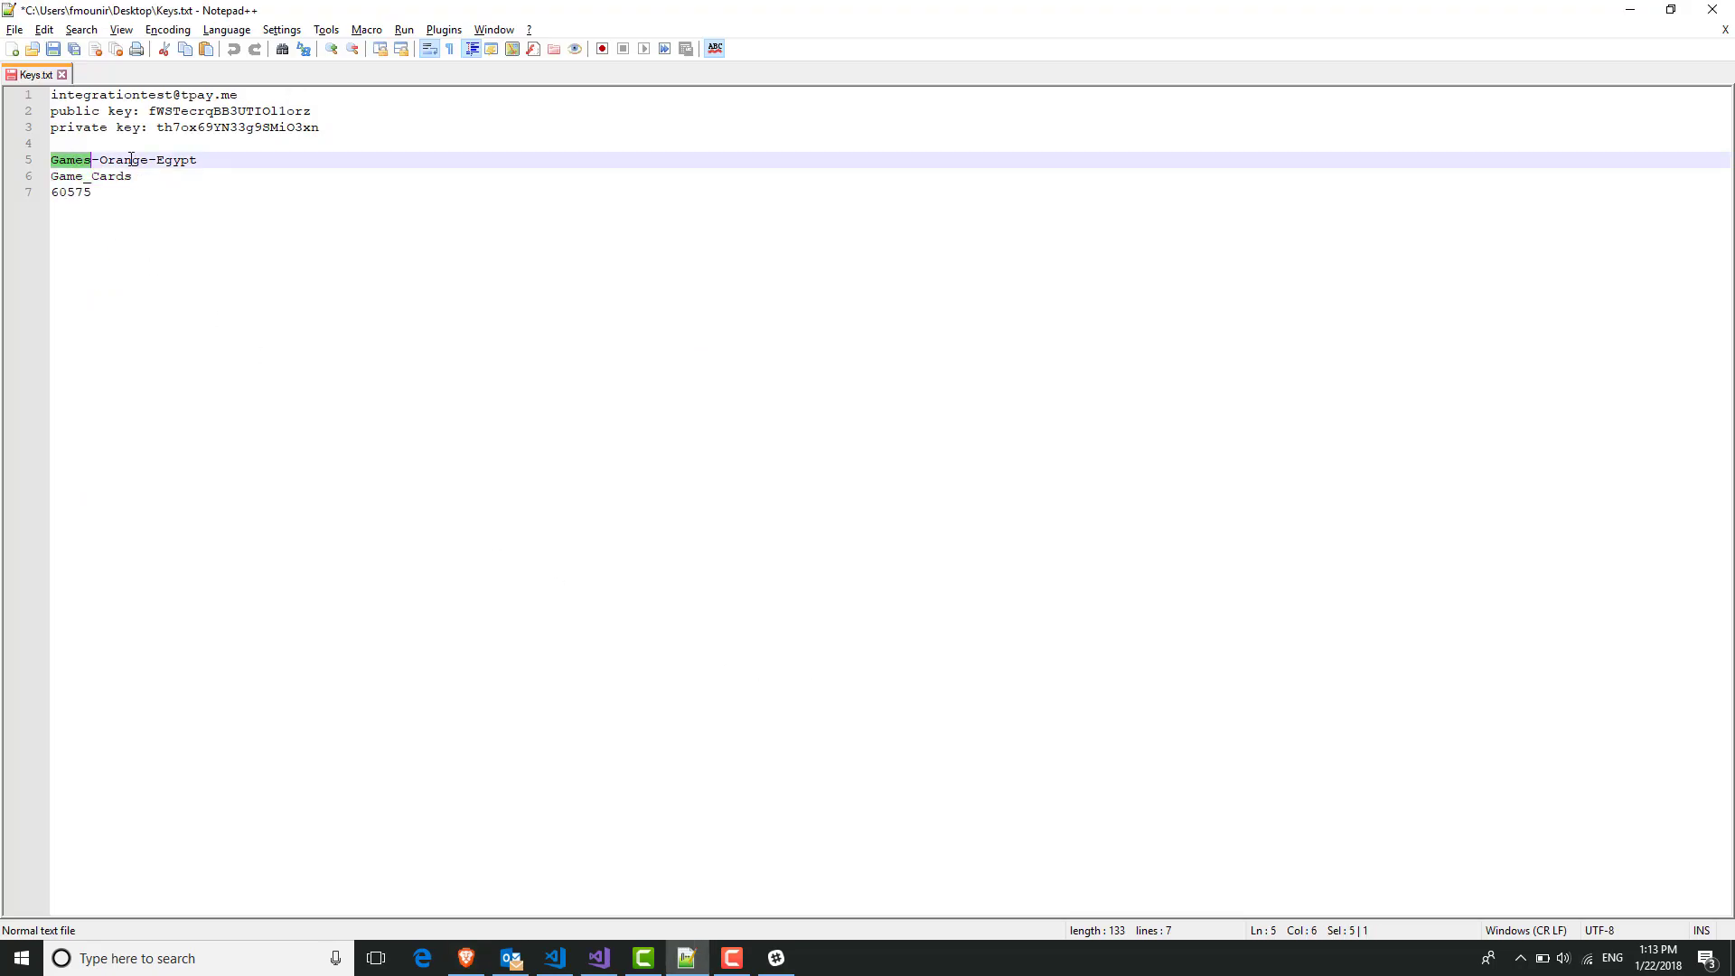
key(End)
key(shift+Home)
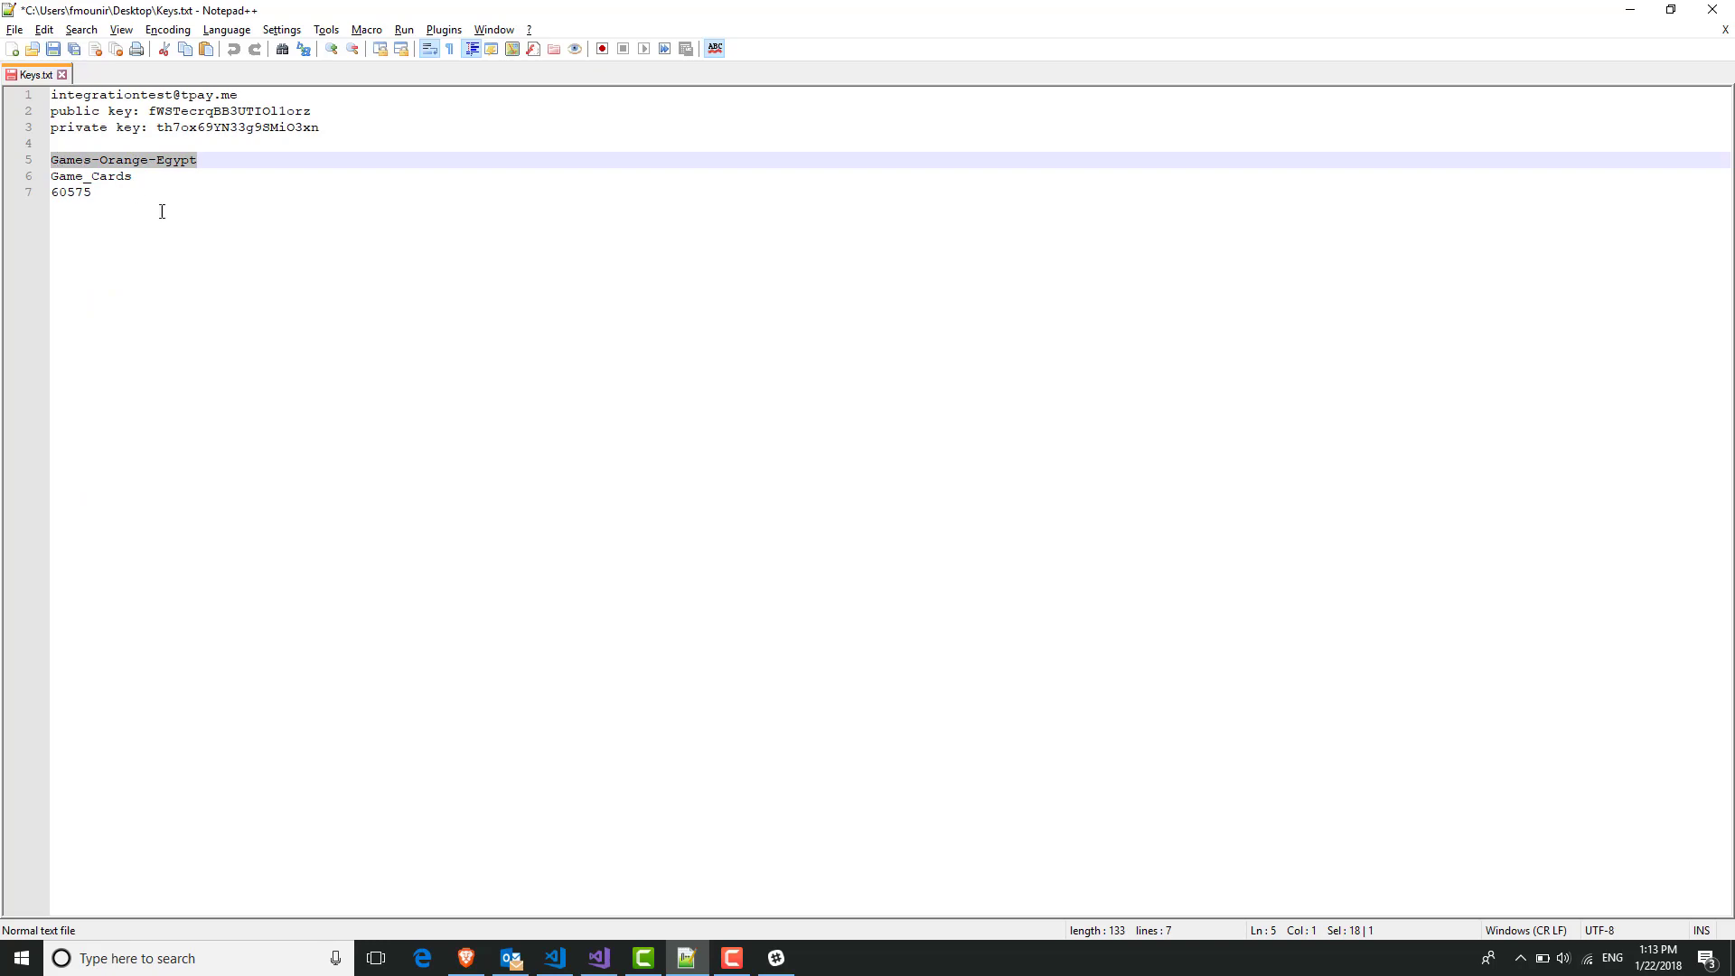
key(ctrl+c)
key(alt+Tab)
click(524, 624)
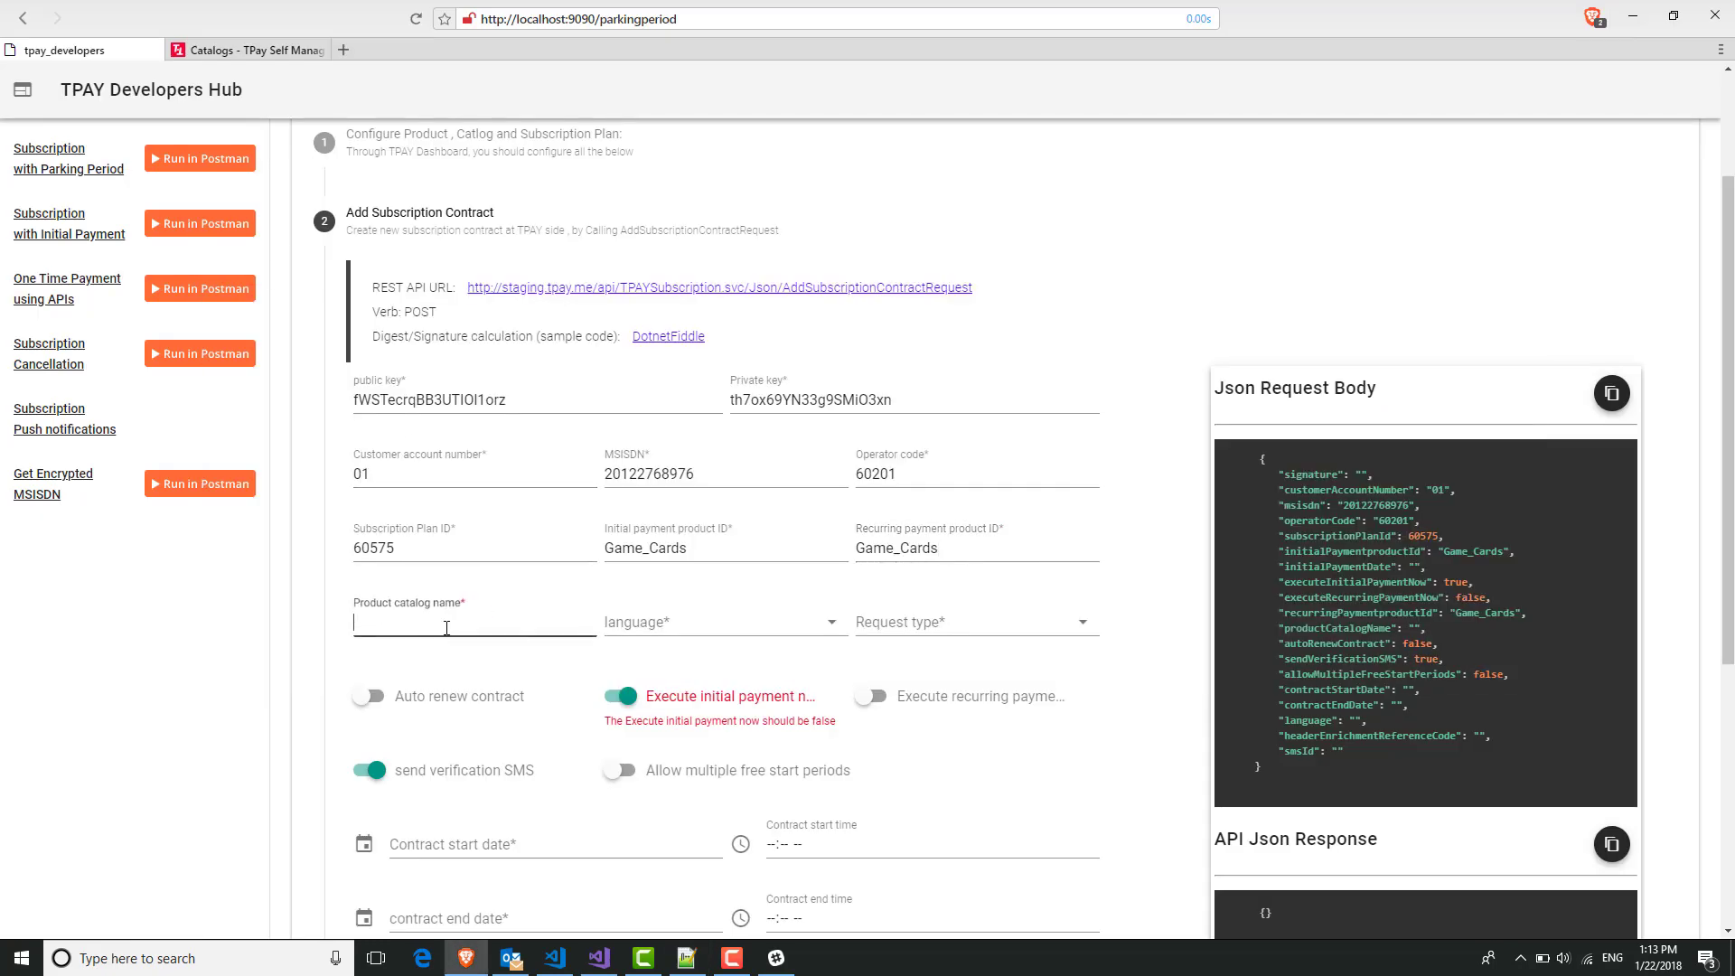
Paste Games-Orange-Egypt as catalog name, then try English and Arabic languages, comparing JSON codes.
key(ctrl+v)
click(690, 623)
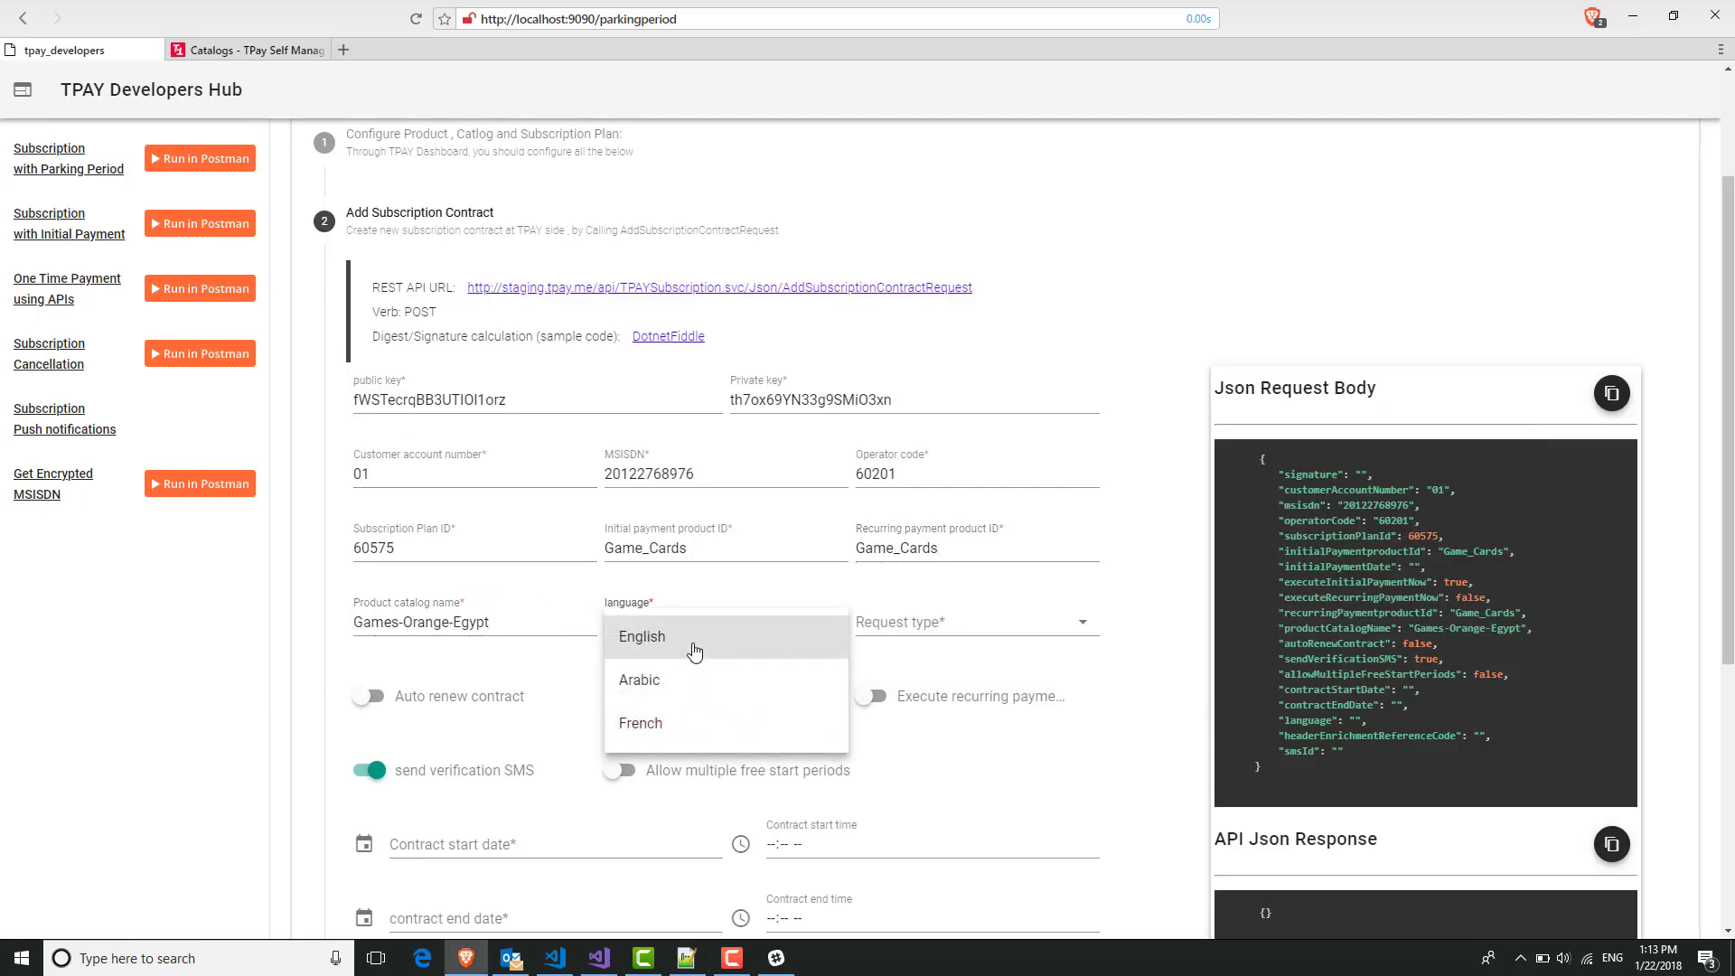
click(694, 651)
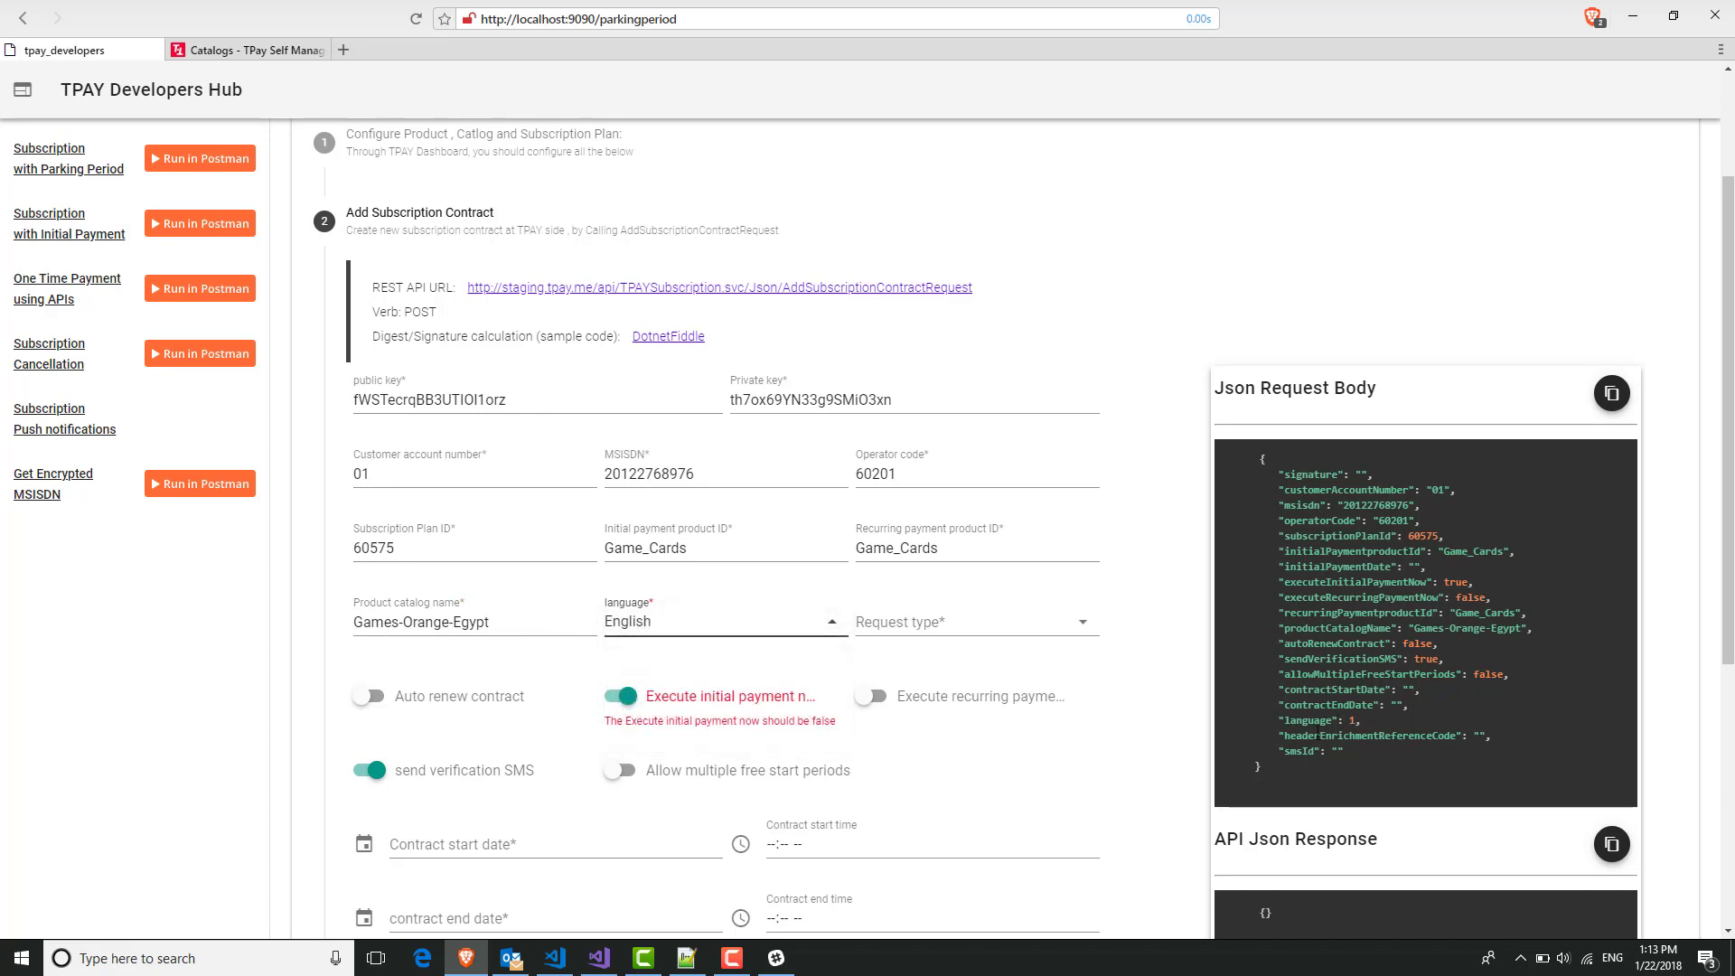
double_click(1352, 720)
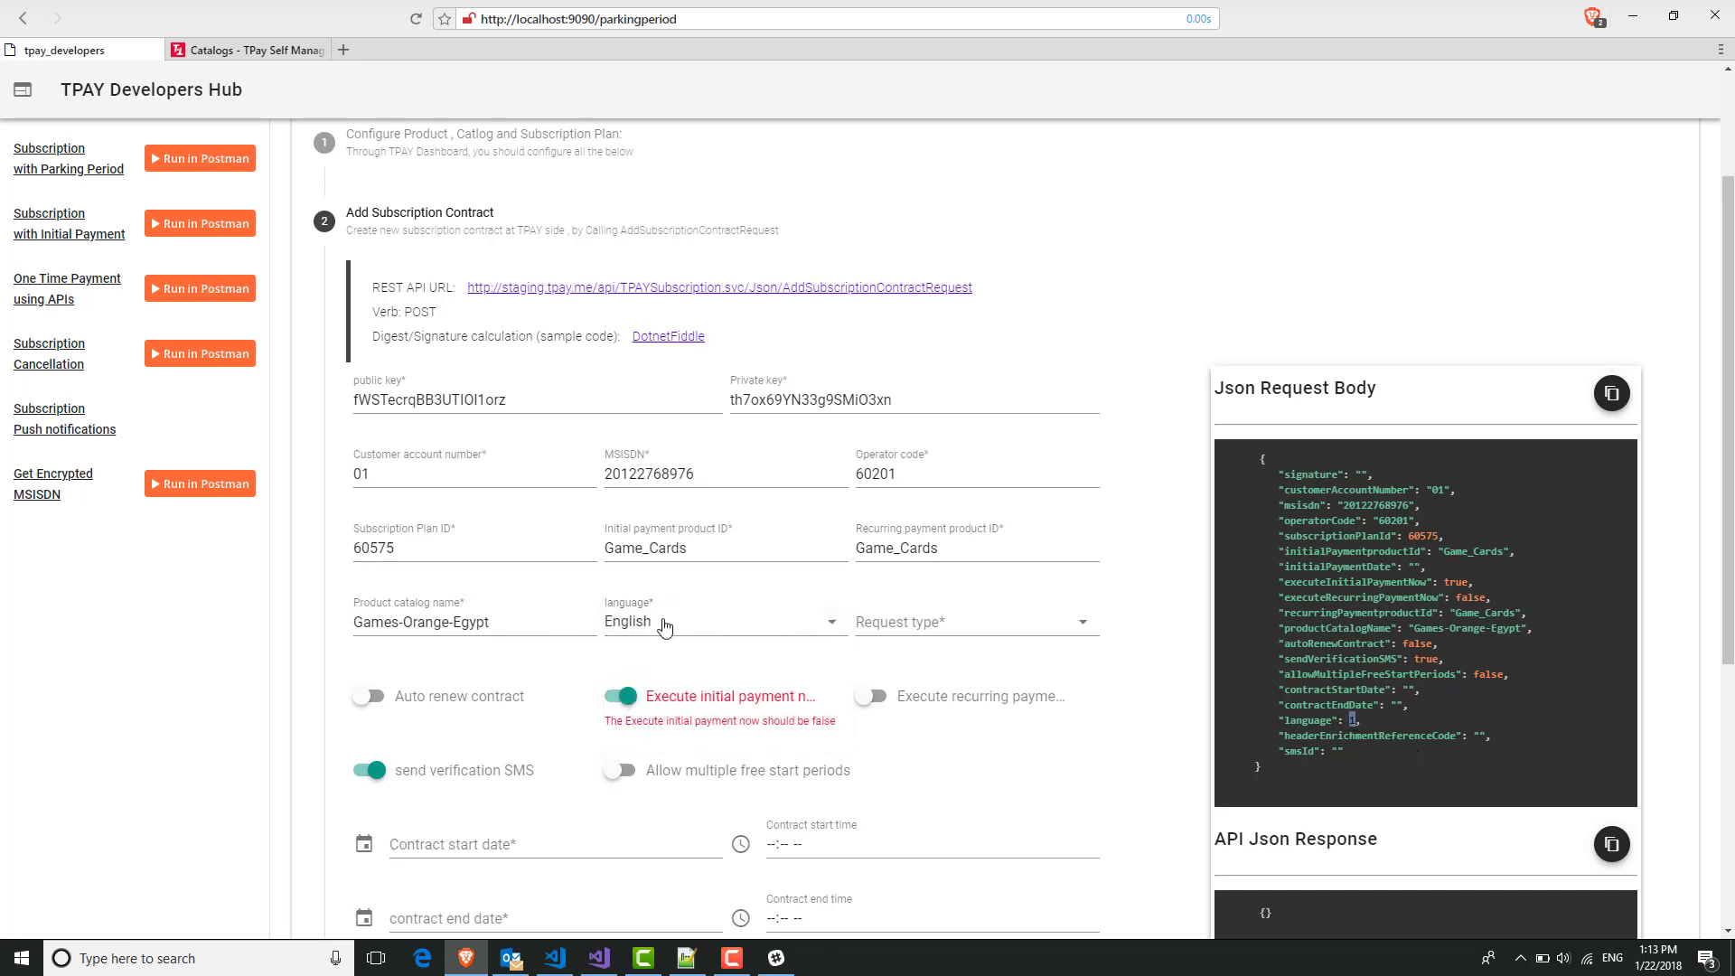
click(678, 624)
click(690, 681)
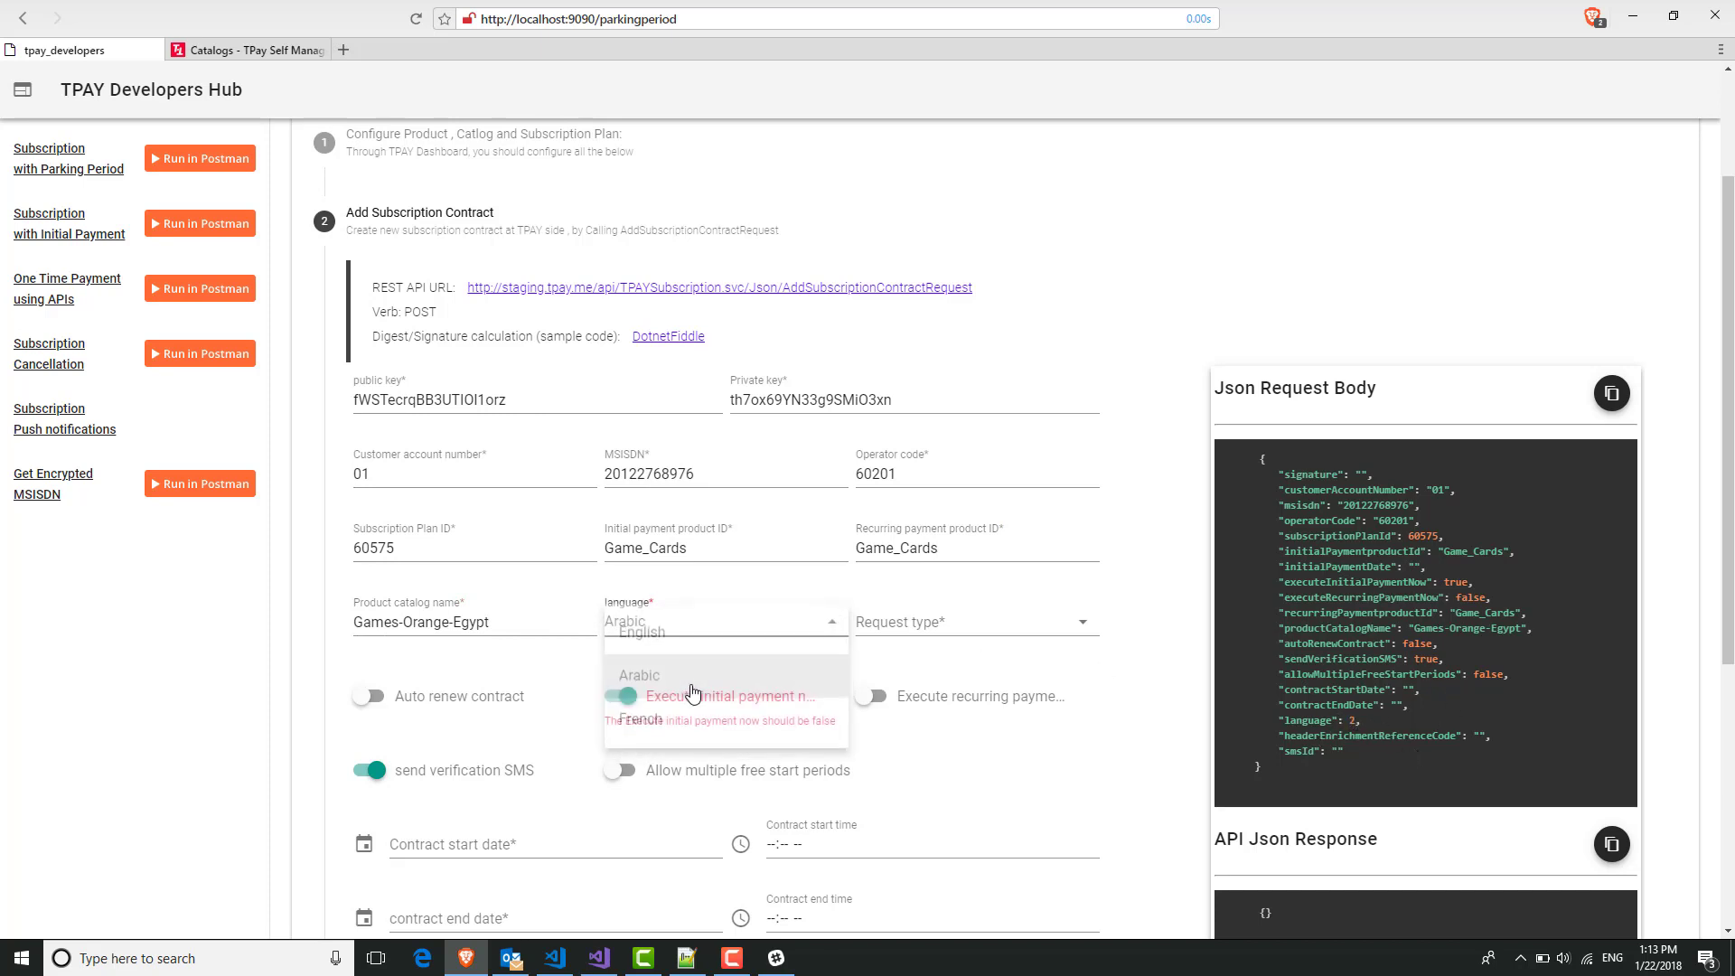
click(691, 622)
Try French, then set the contract language back to English (code 1).
click(673, 725)
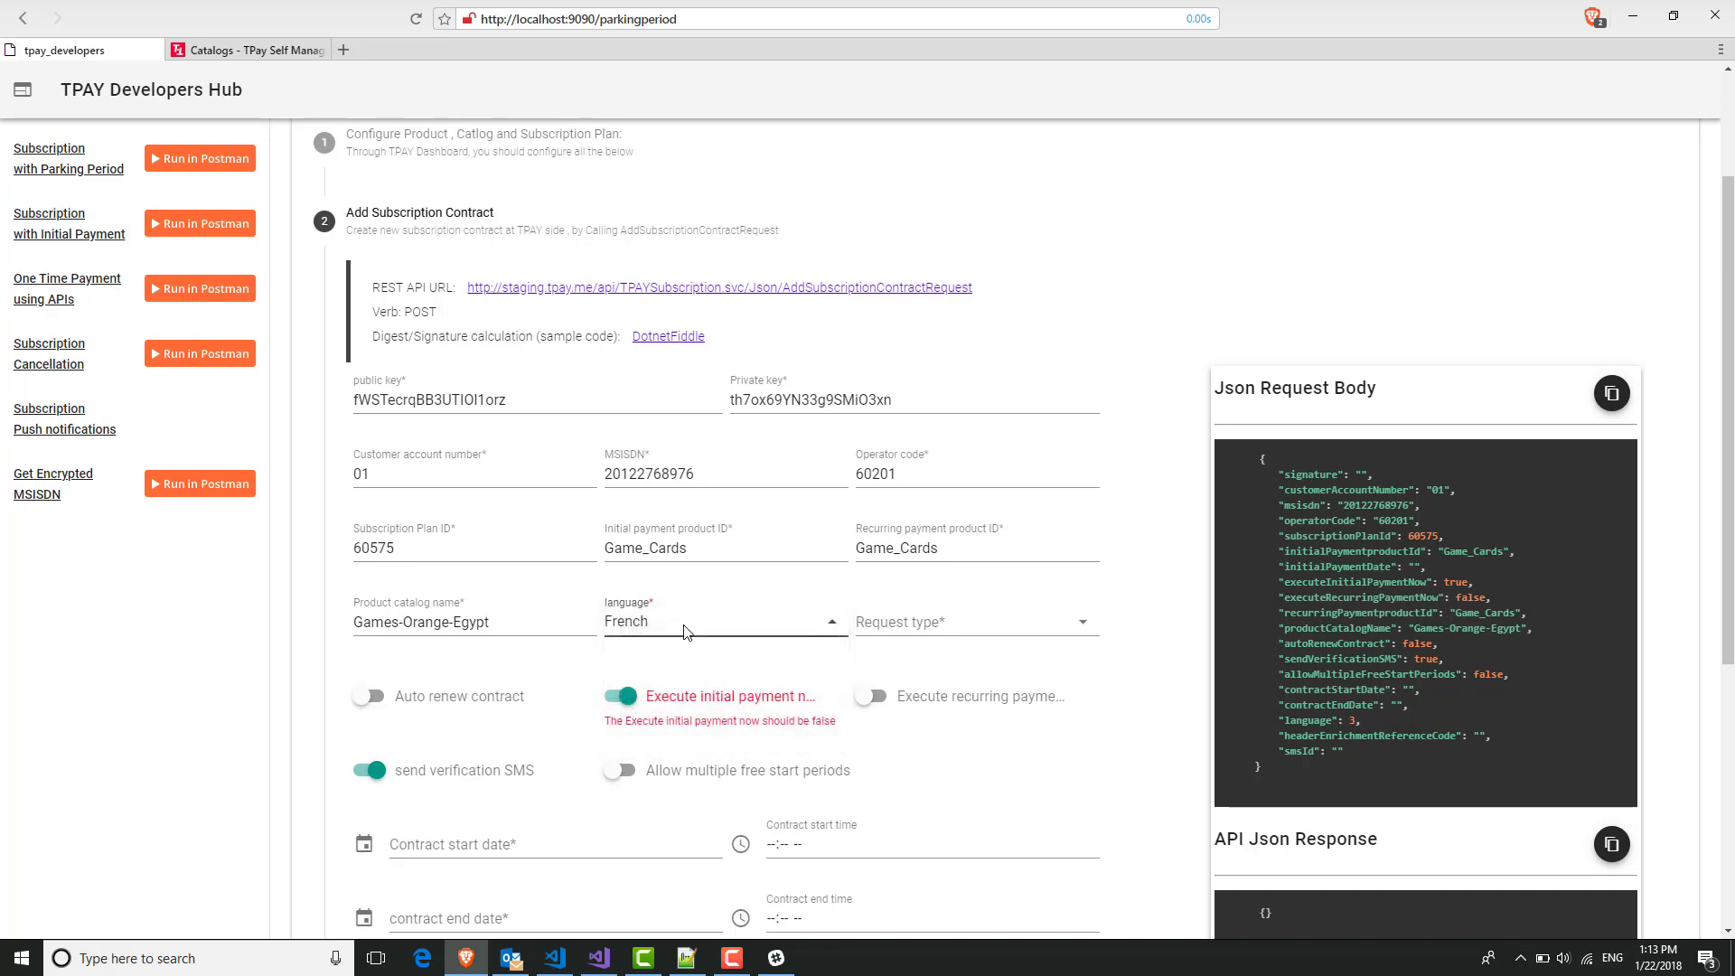
click(679, 641)
click(680, 639)
Set the request type to Parking period.
click(964, 620)
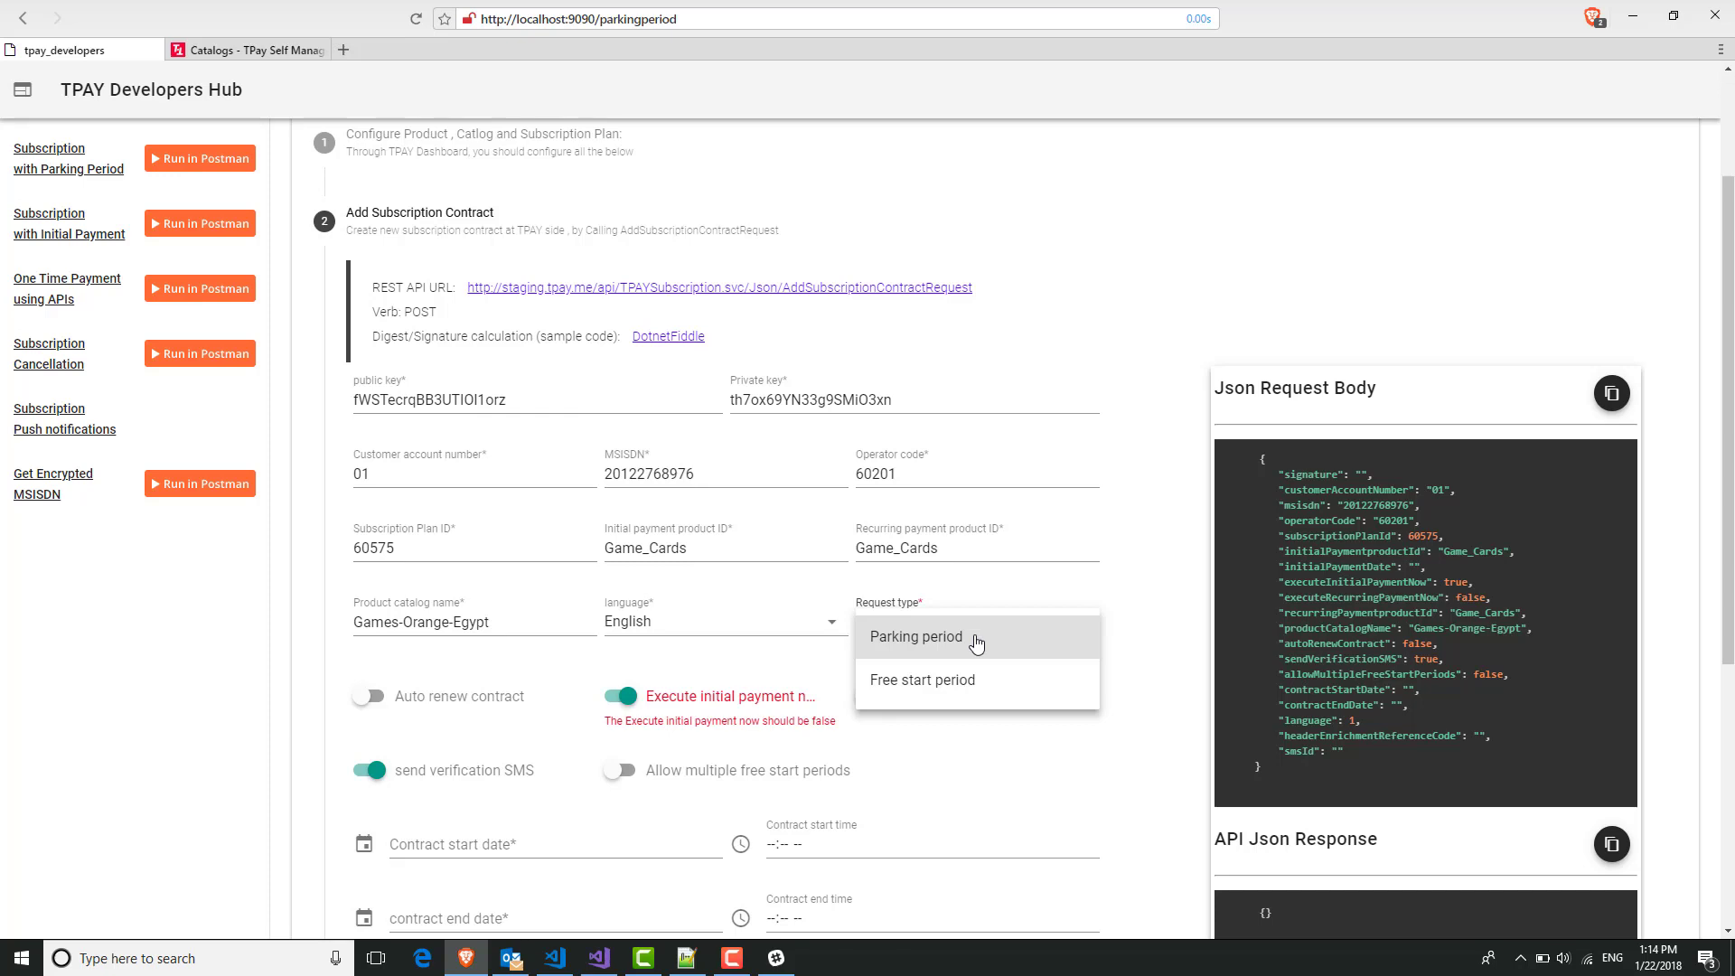
click(976, 641)
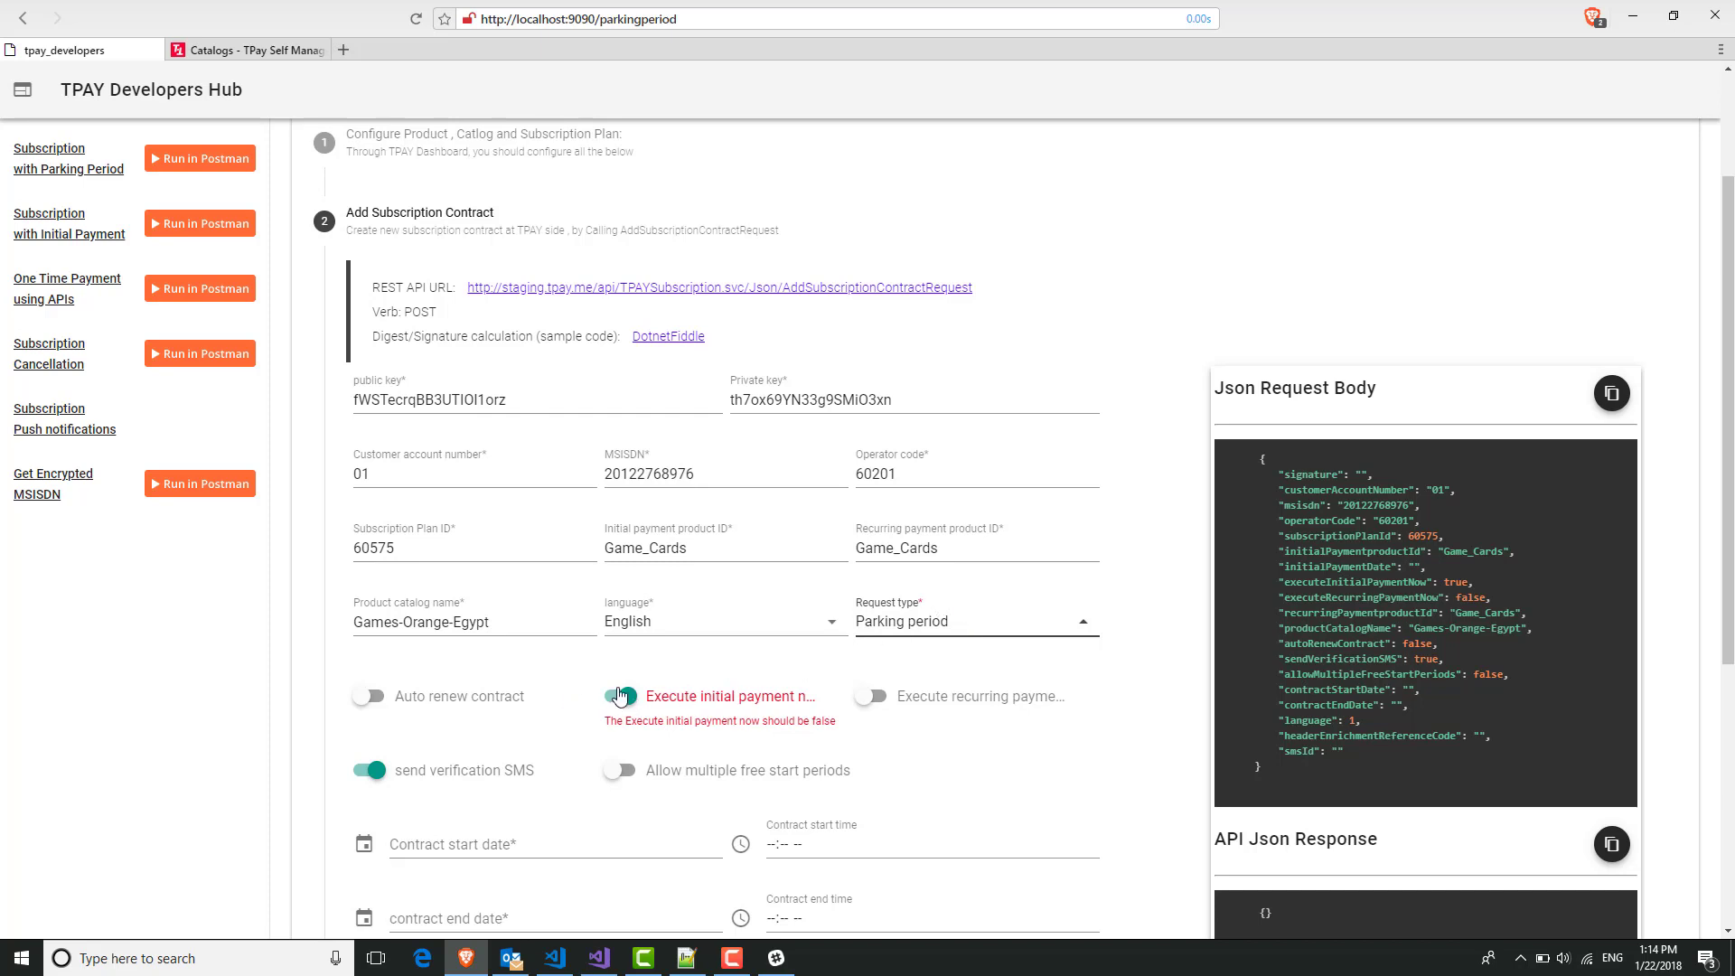
scroll(579, 705, down, 2)
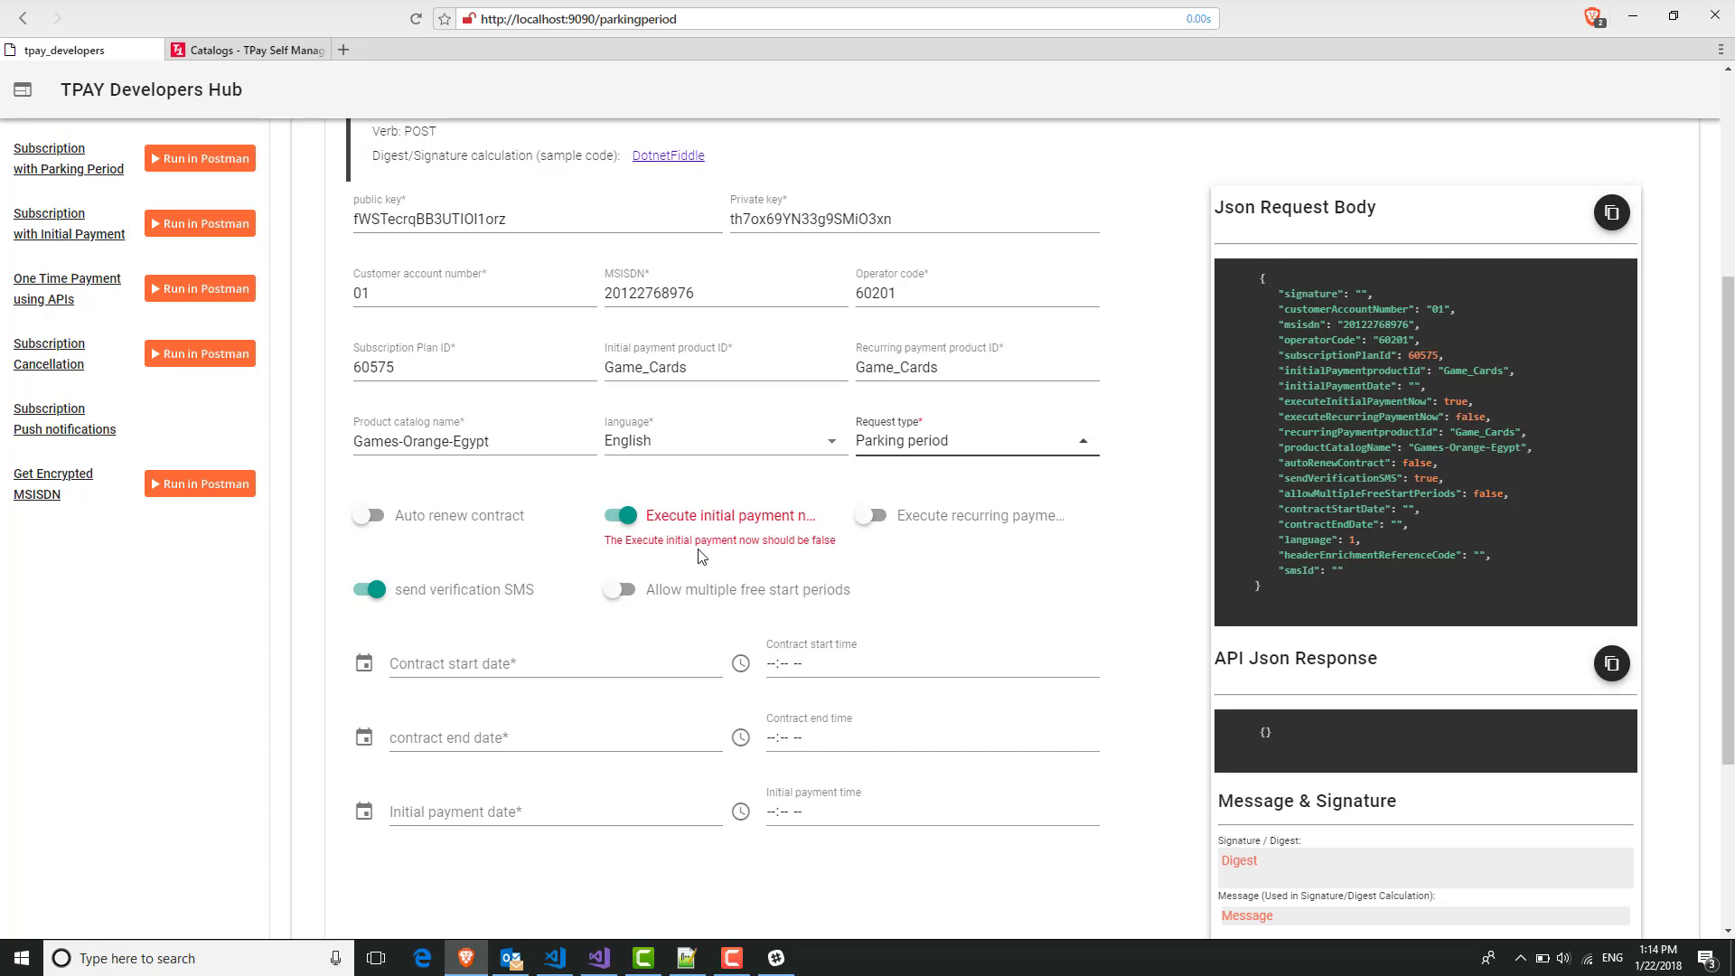
Turn off Execute initial payment now; turn on Auto renew contract and Allow multiple free start periods.
click(624, 517)
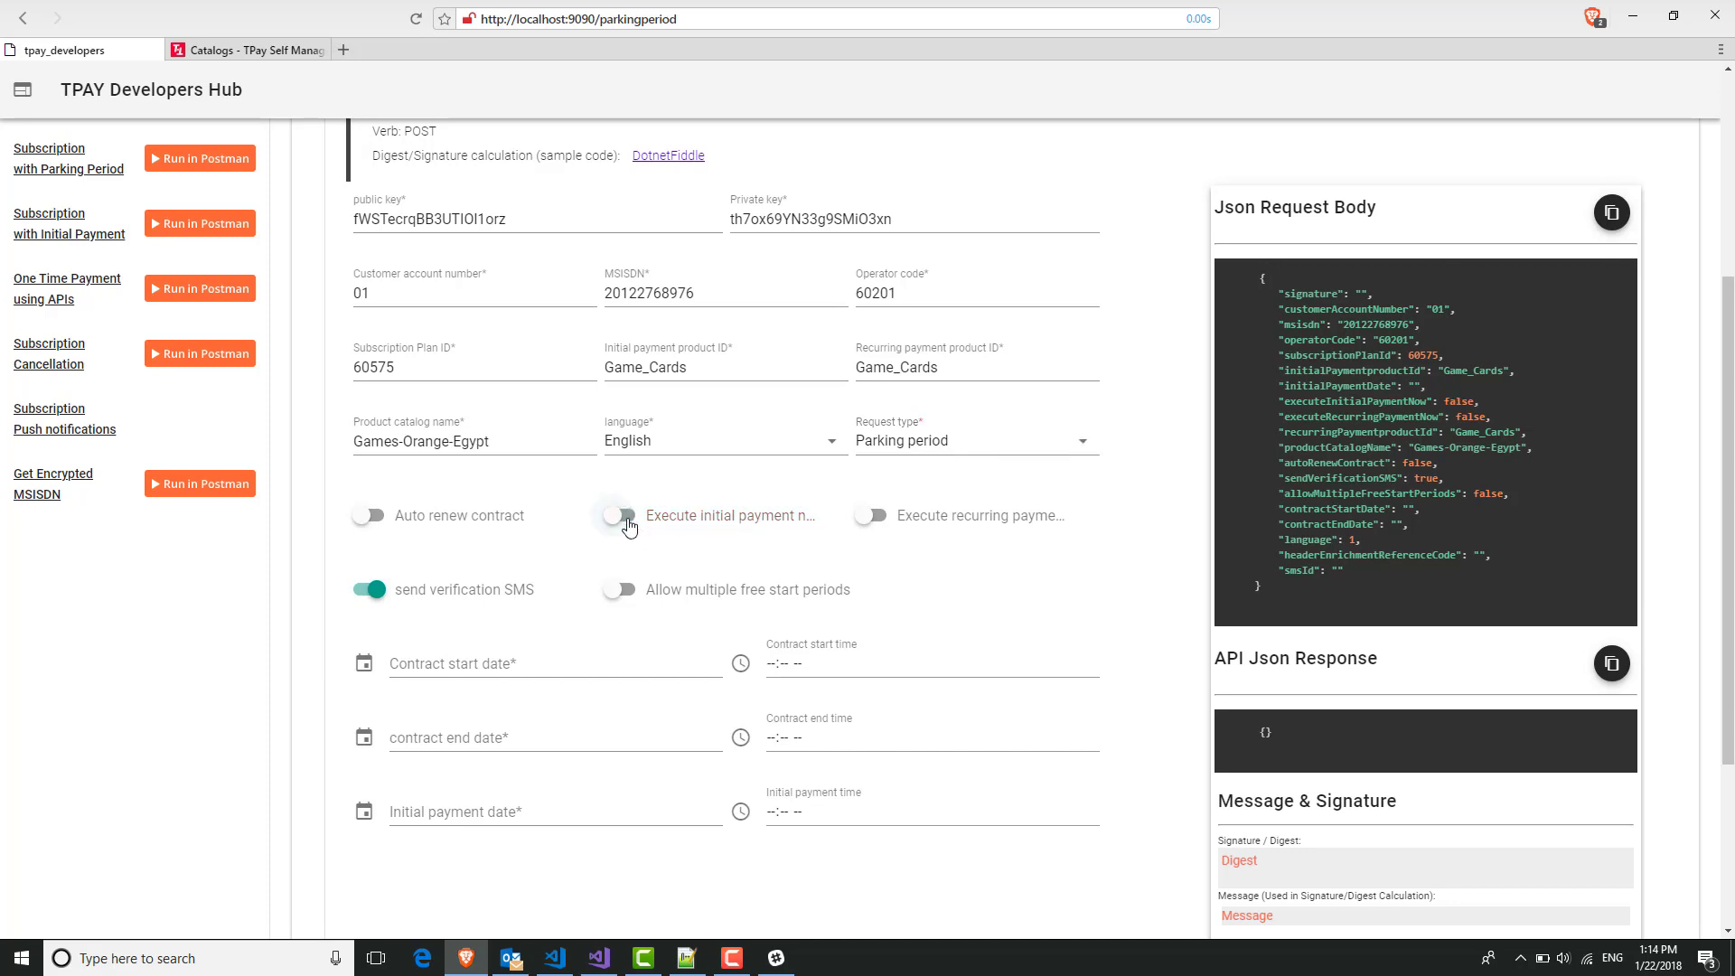
click(368, 519)
click(764, 597)
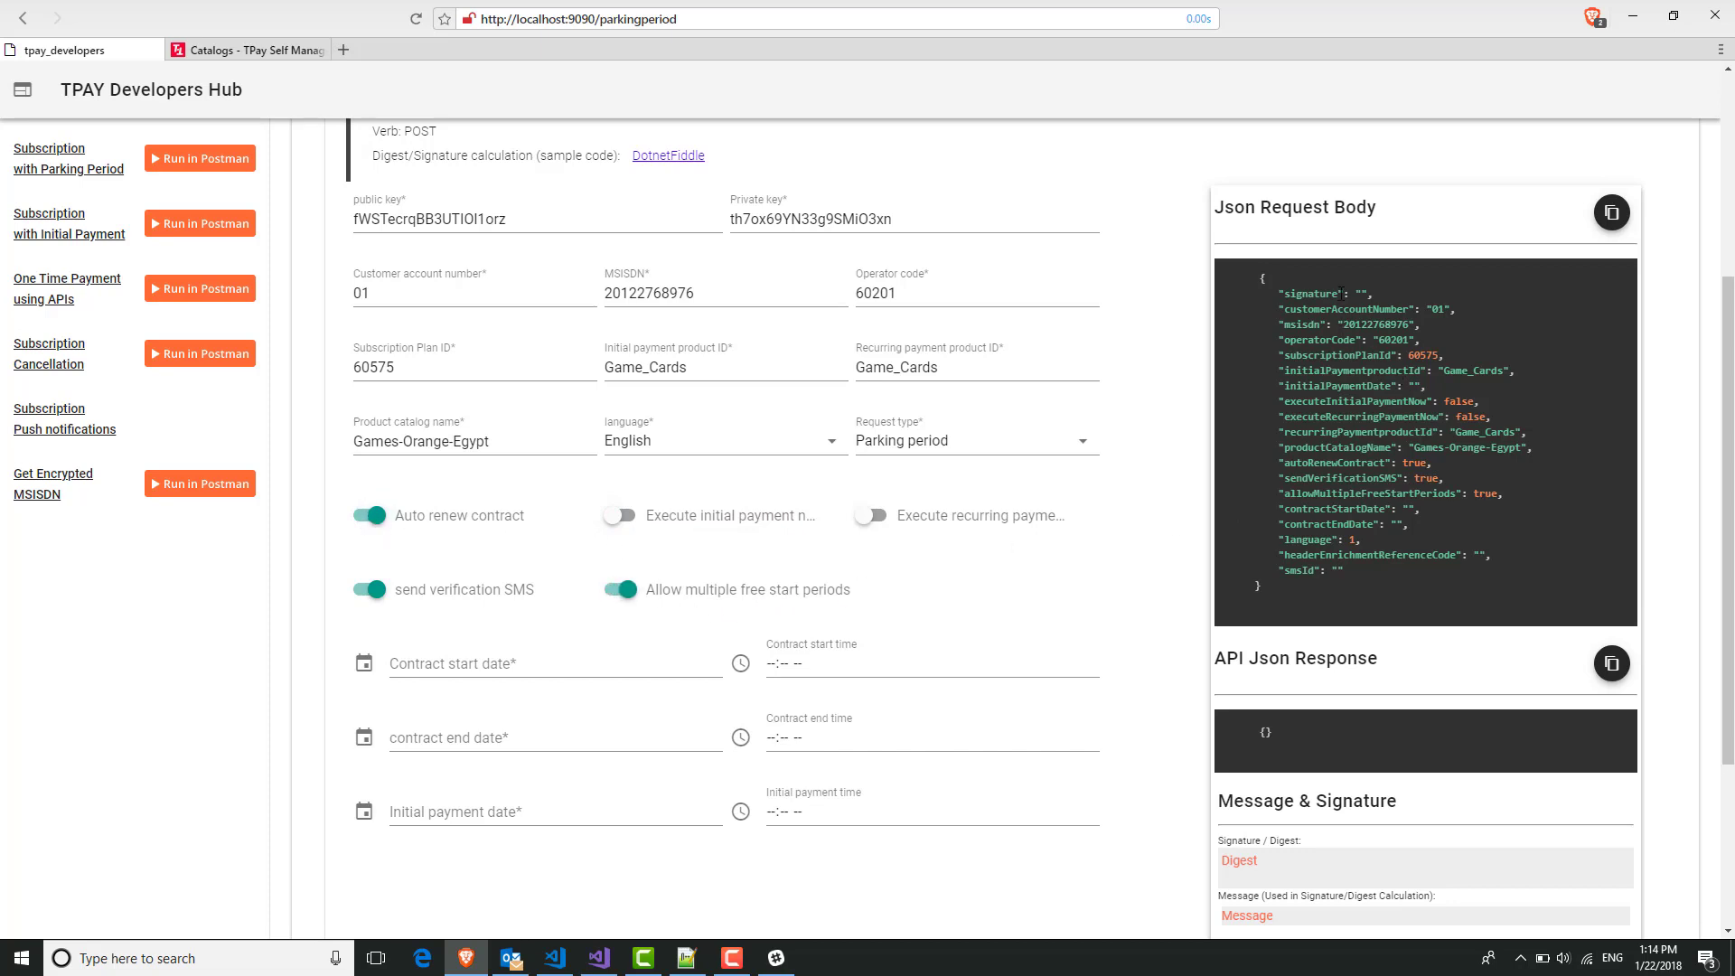
drag(1324, 489, 1263, 277)
click(1310, 318)
scroll(533, 619, down, 1)
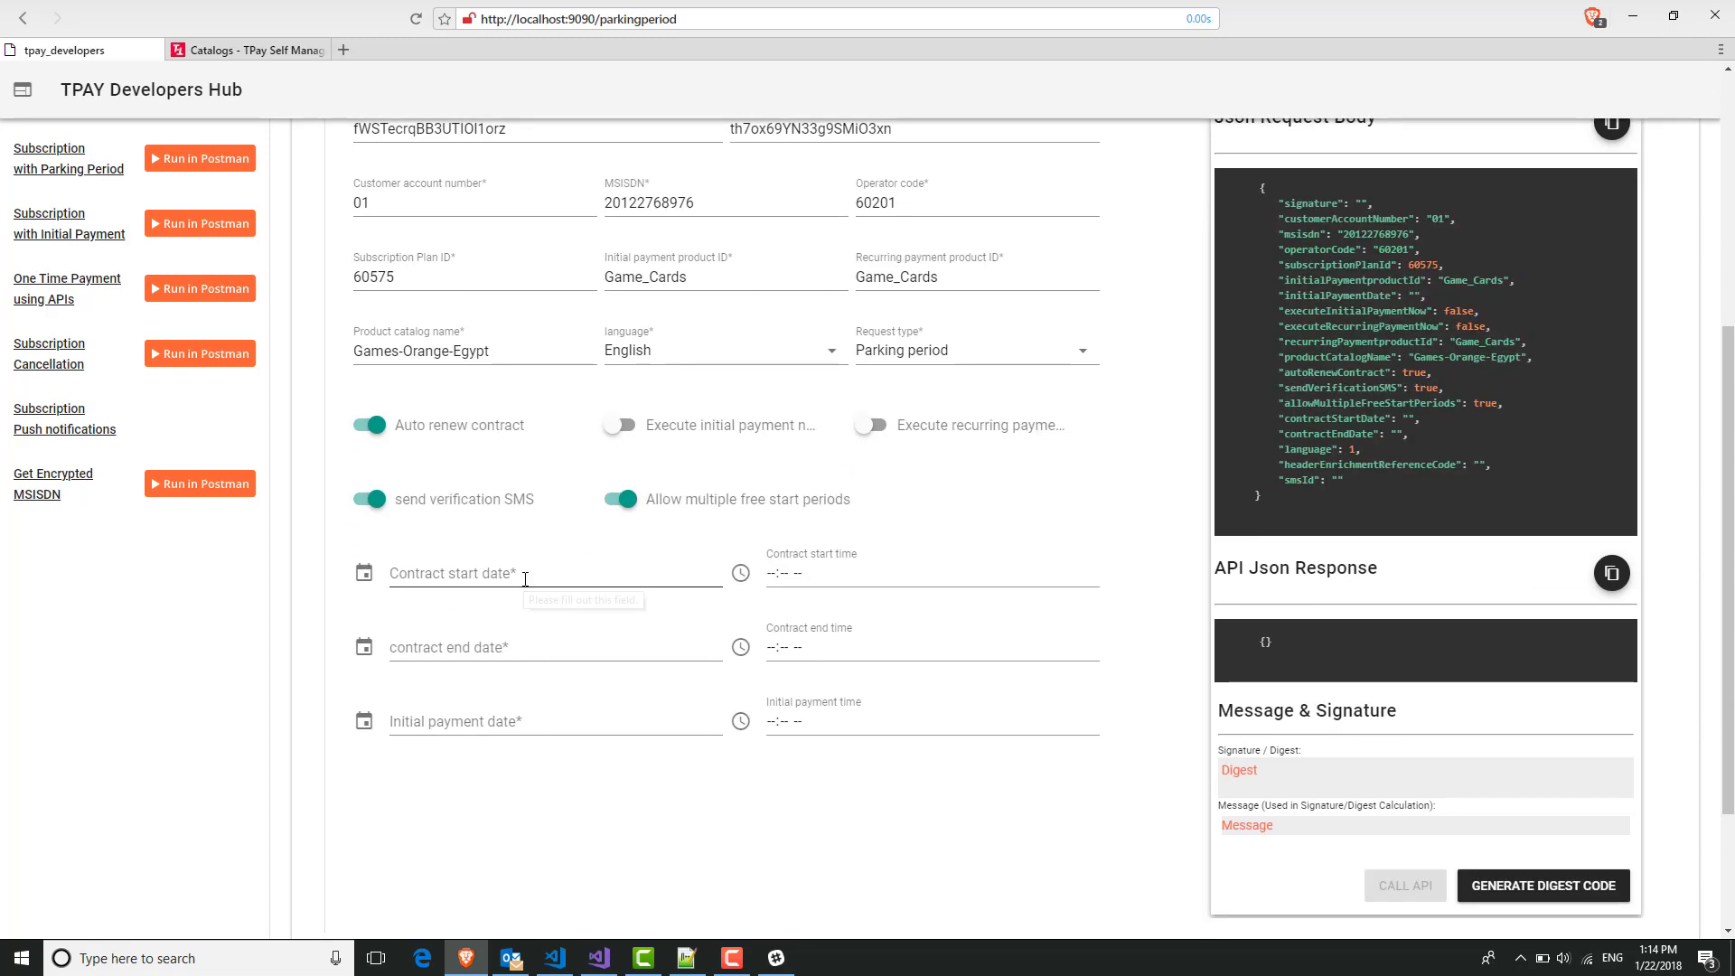
Set the contract start date to 2018-01-23.
click(524, 575)
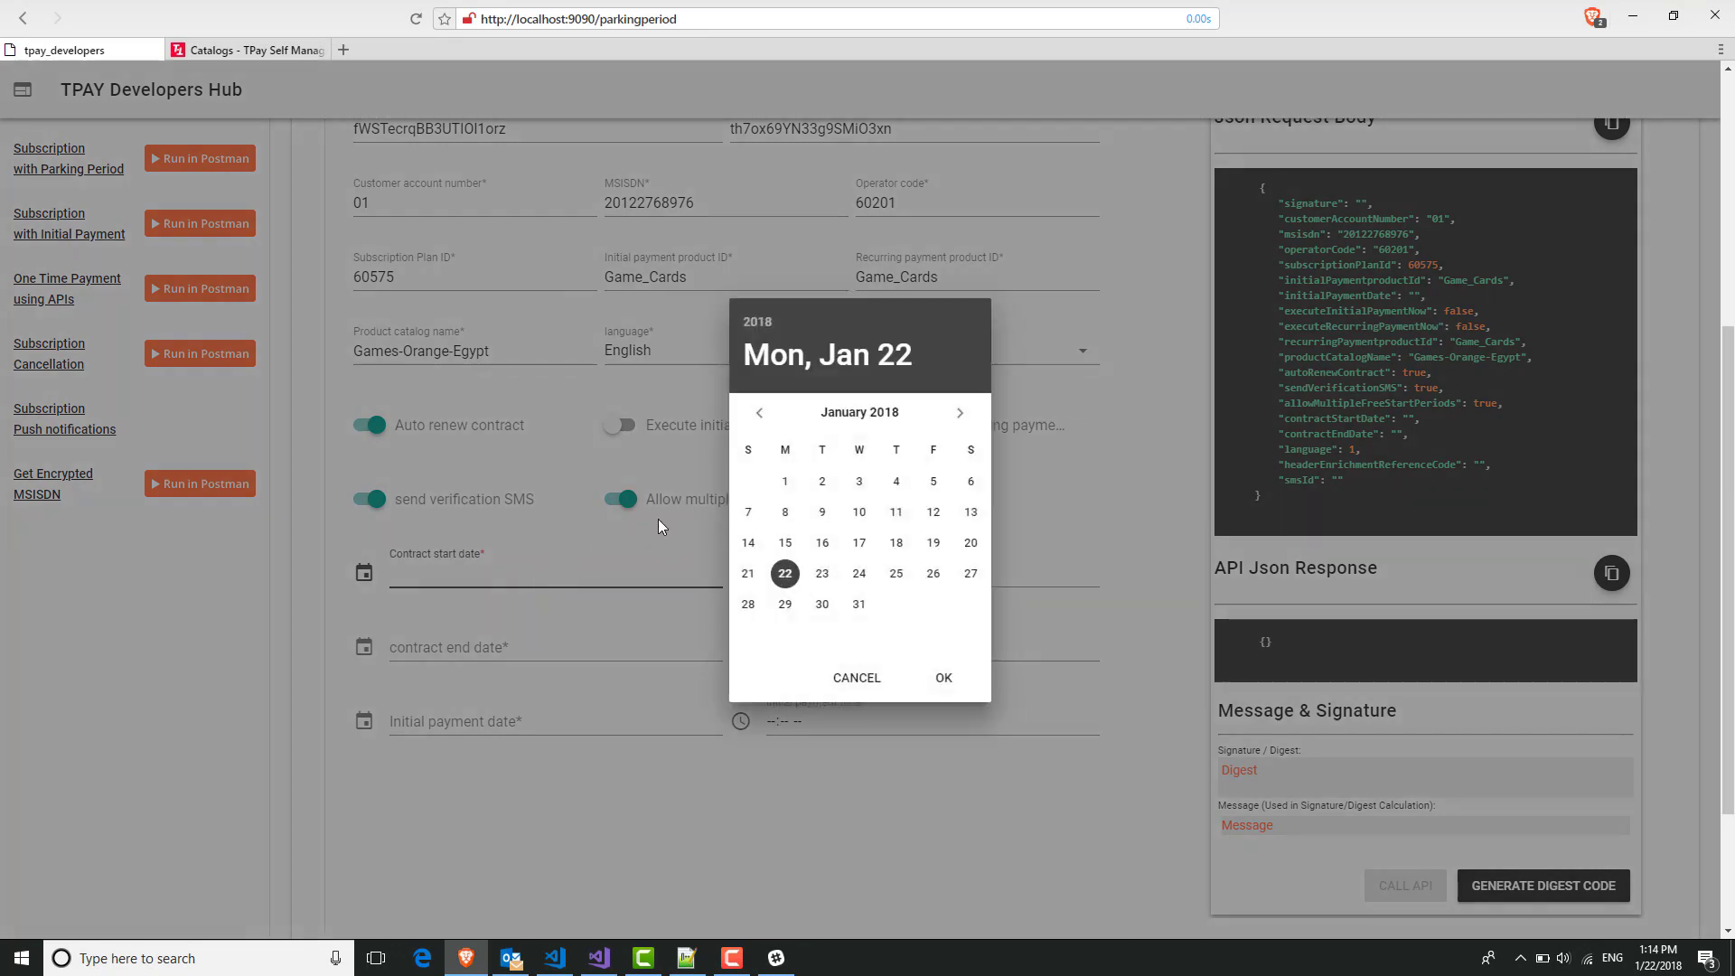
click(782, 579)
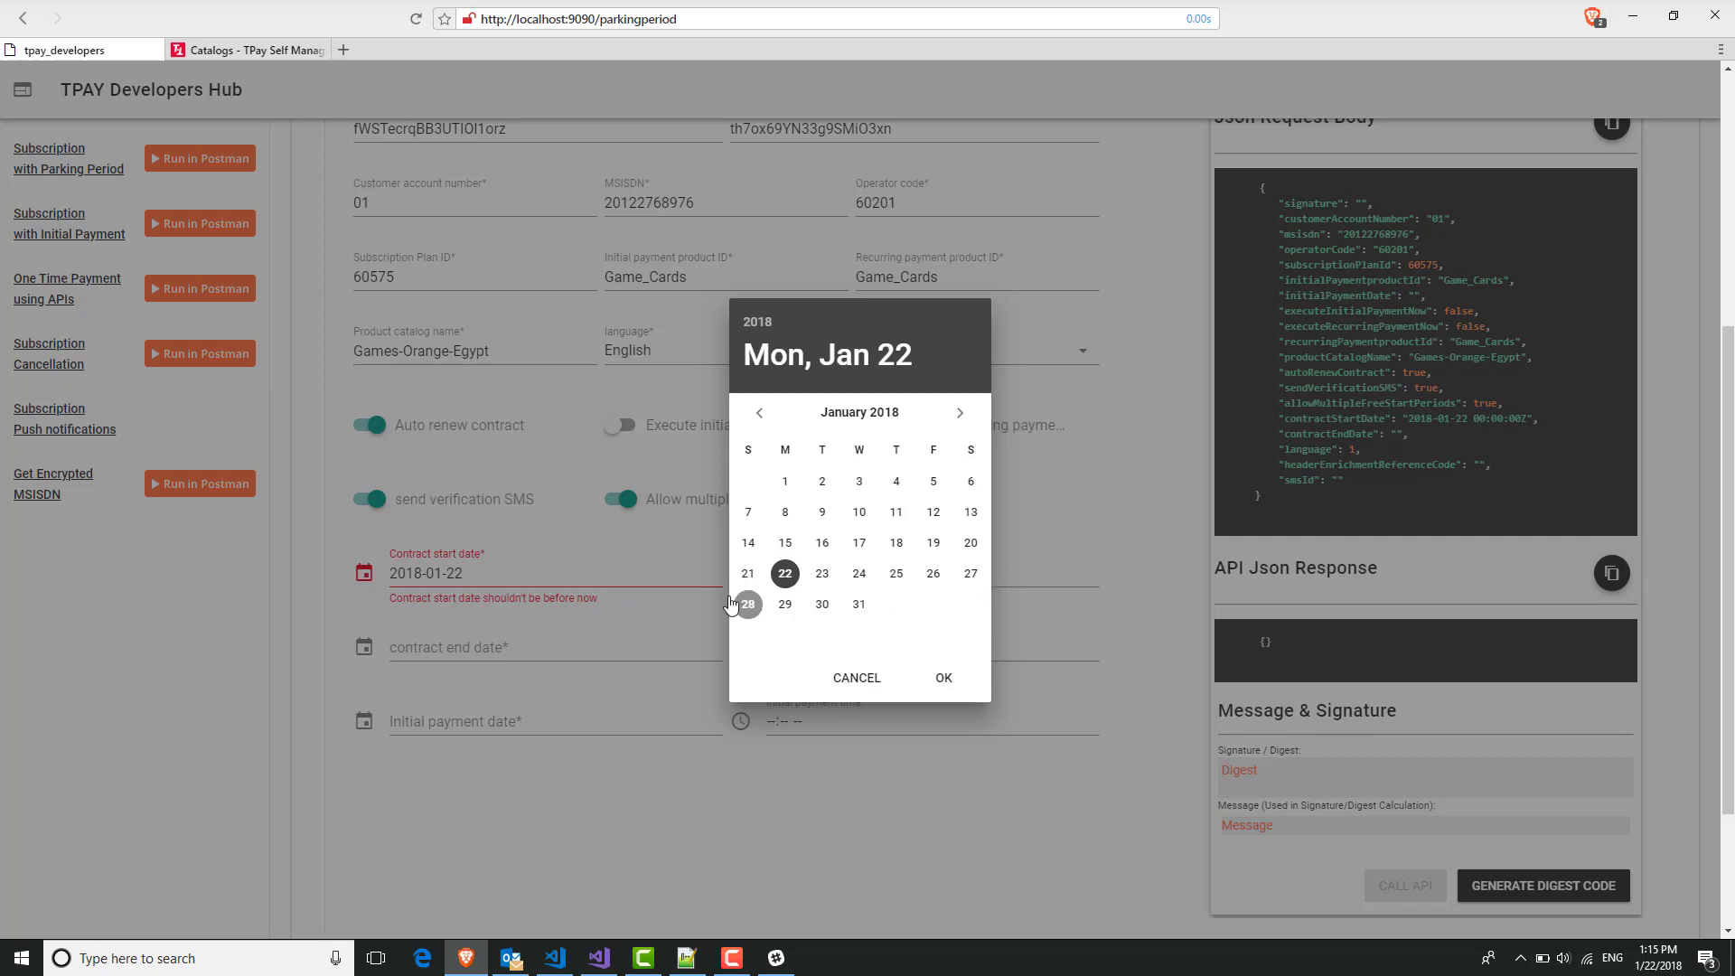
click(821, 576)
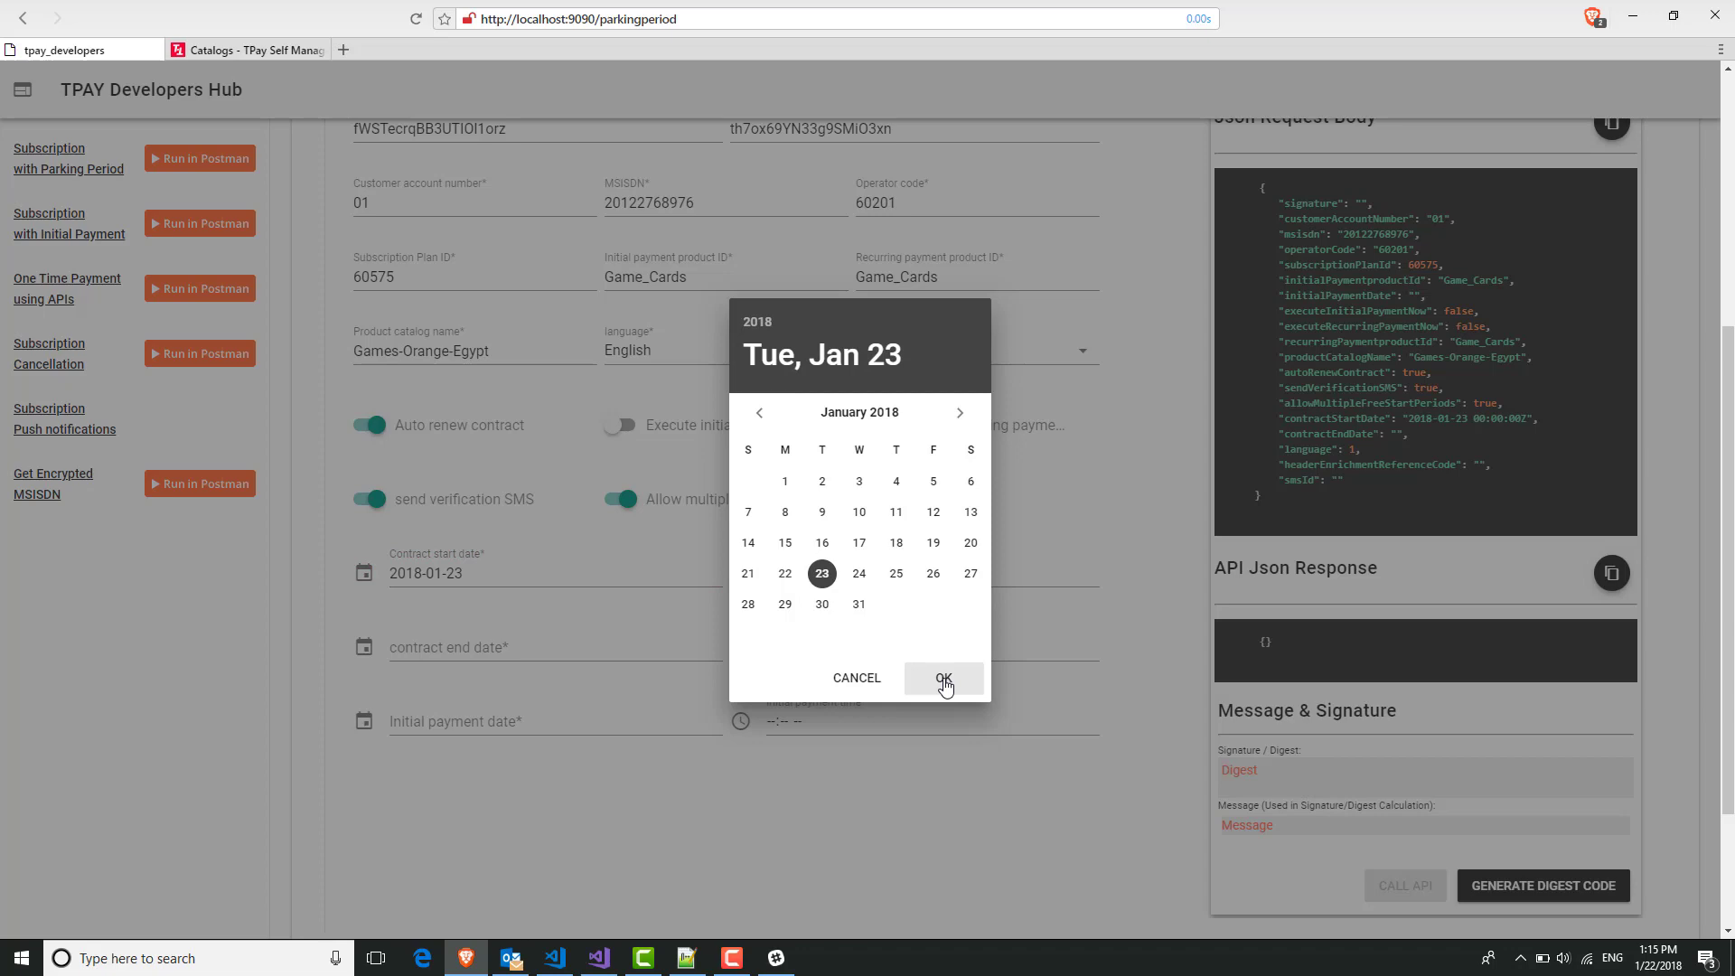
click(945, 686)
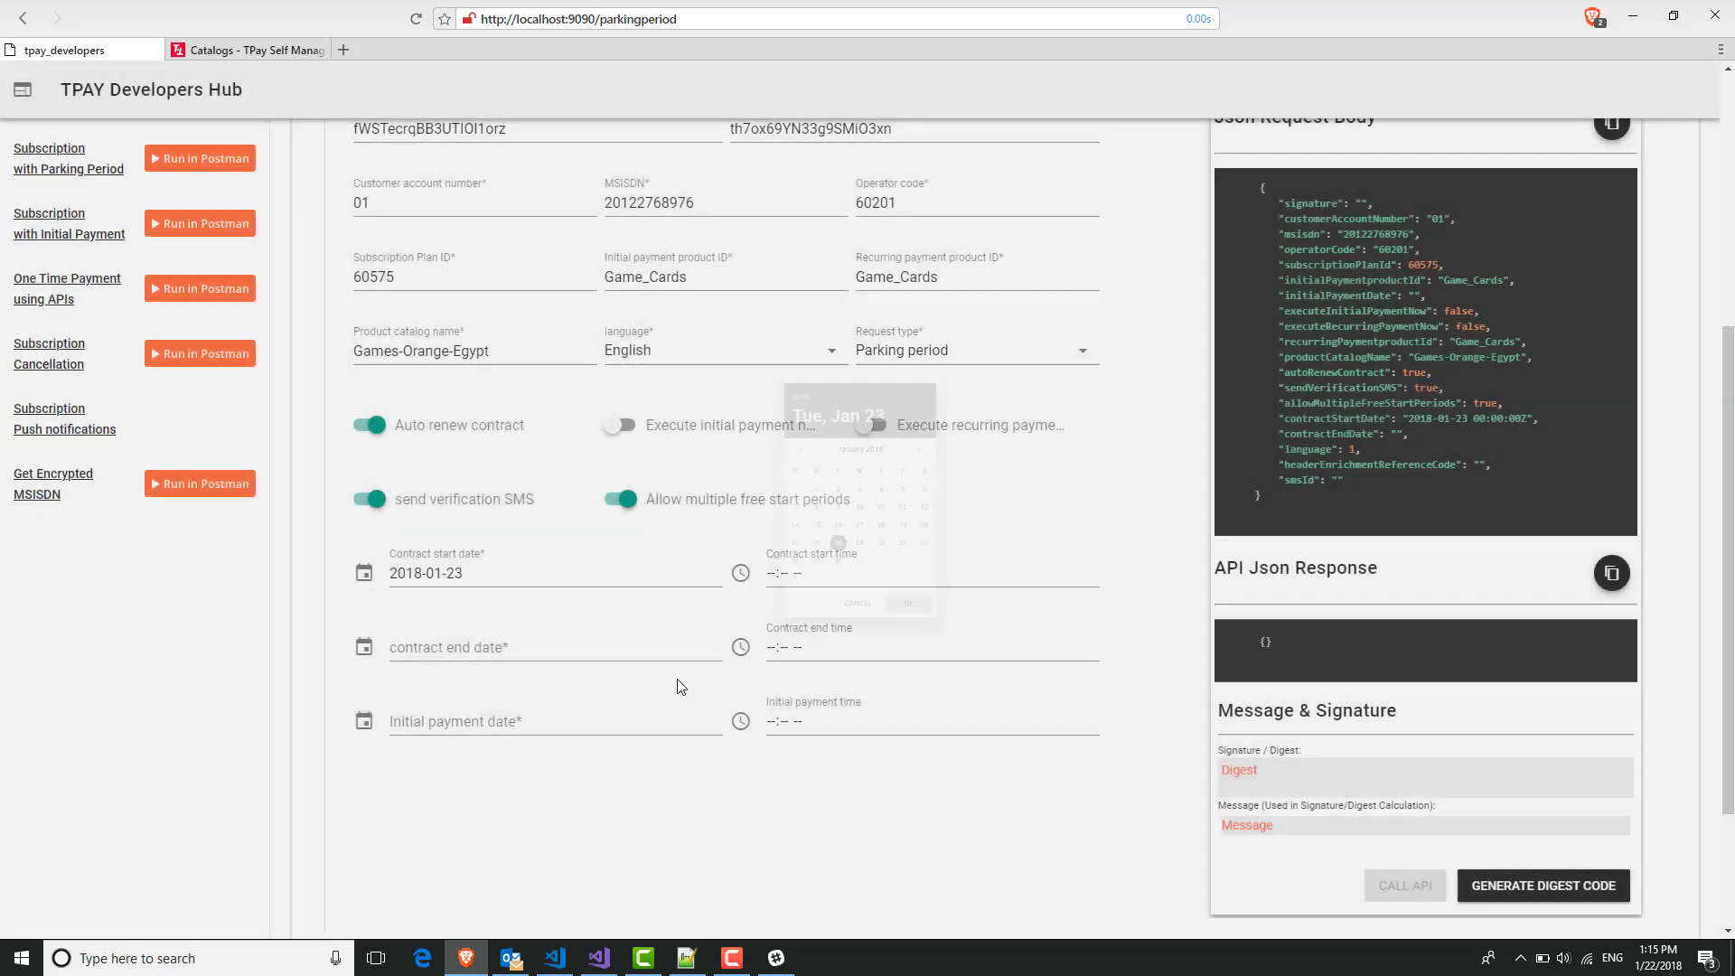
Set the contract end date to 2019-01-23.
click(600, 648)
click(816, 582)
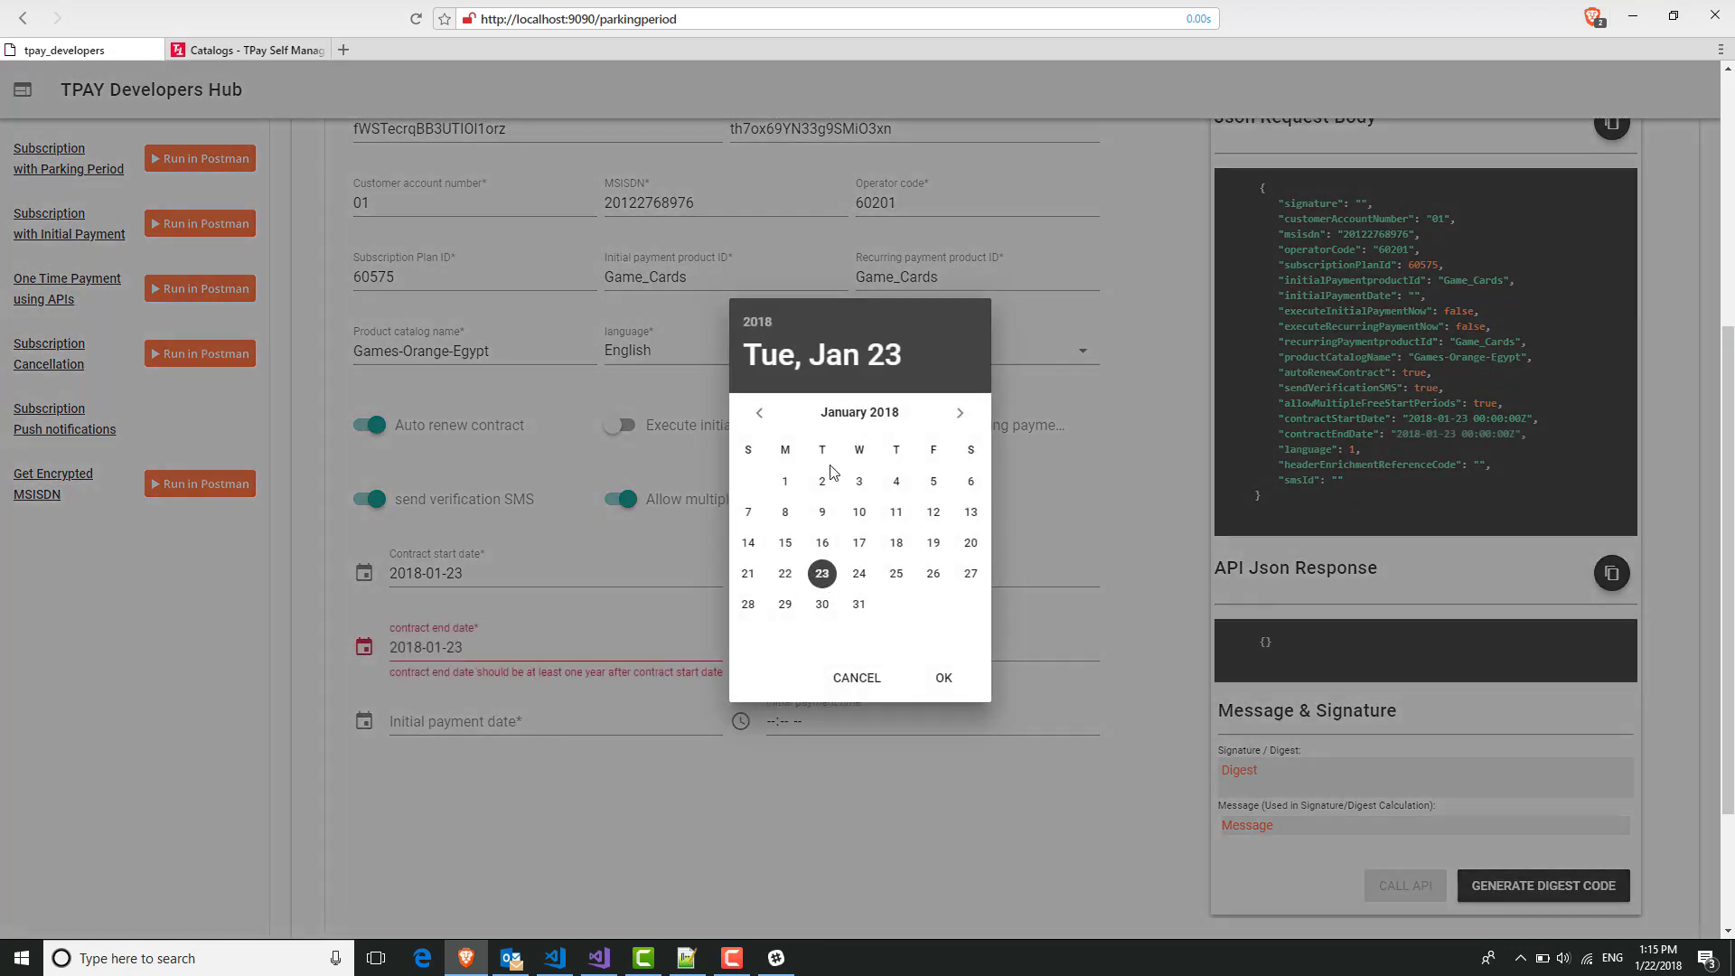
click(757, 324)
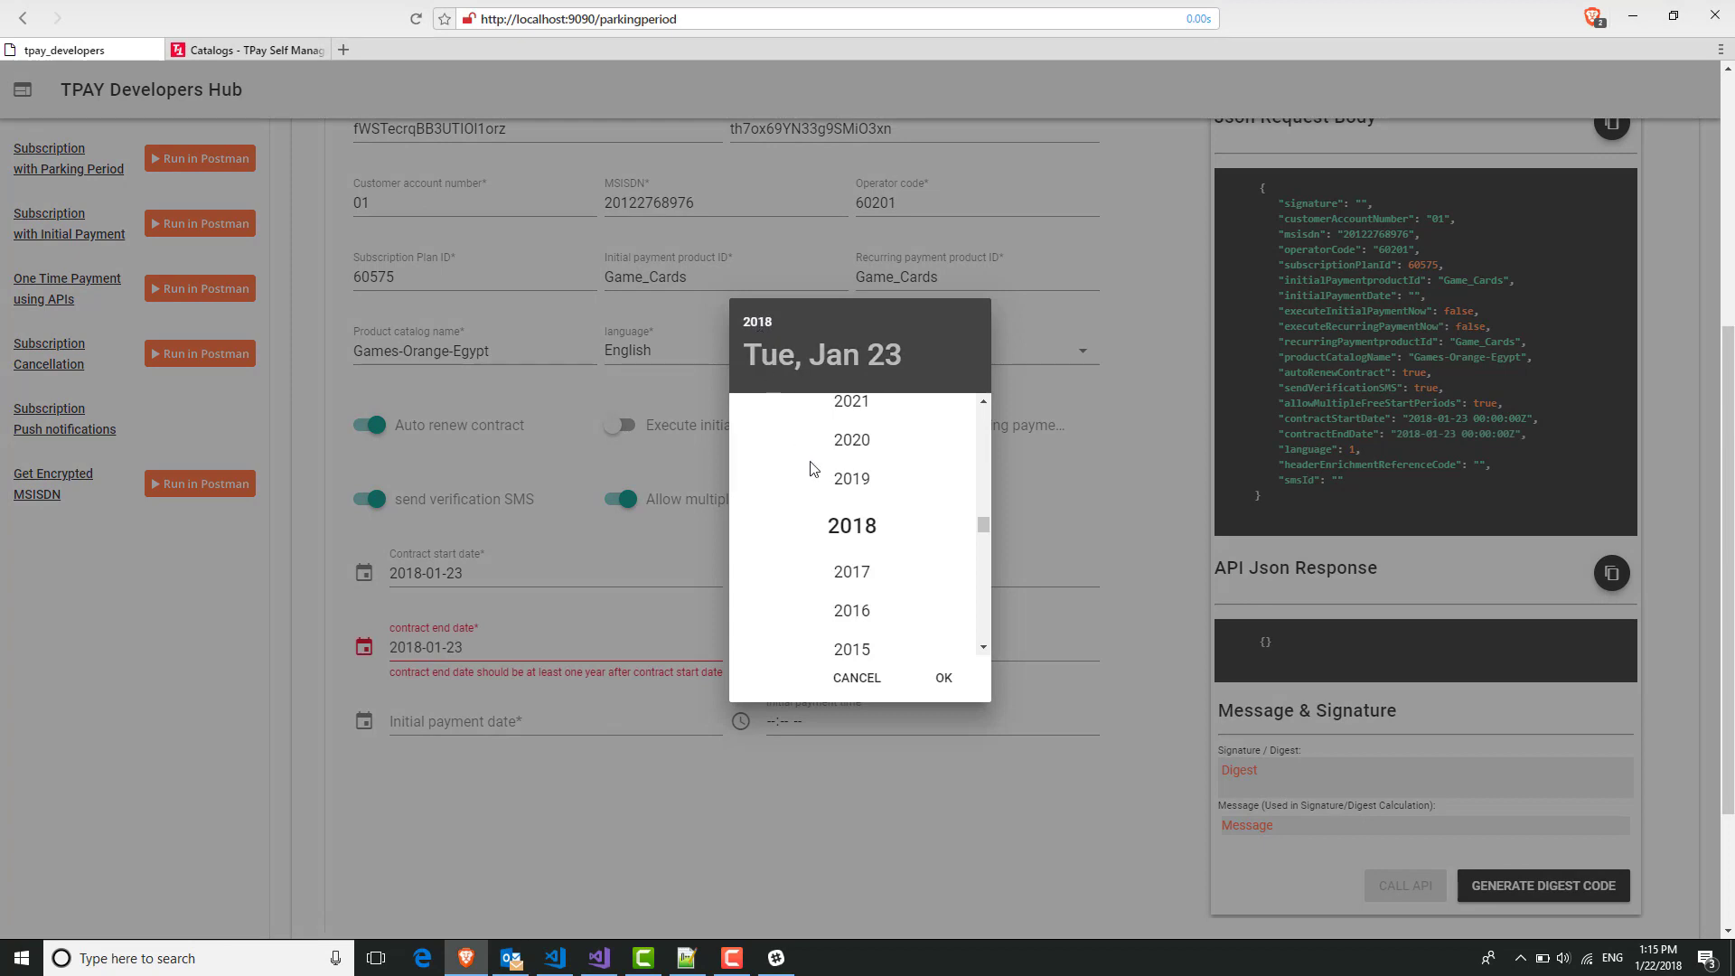
click(853, 481)
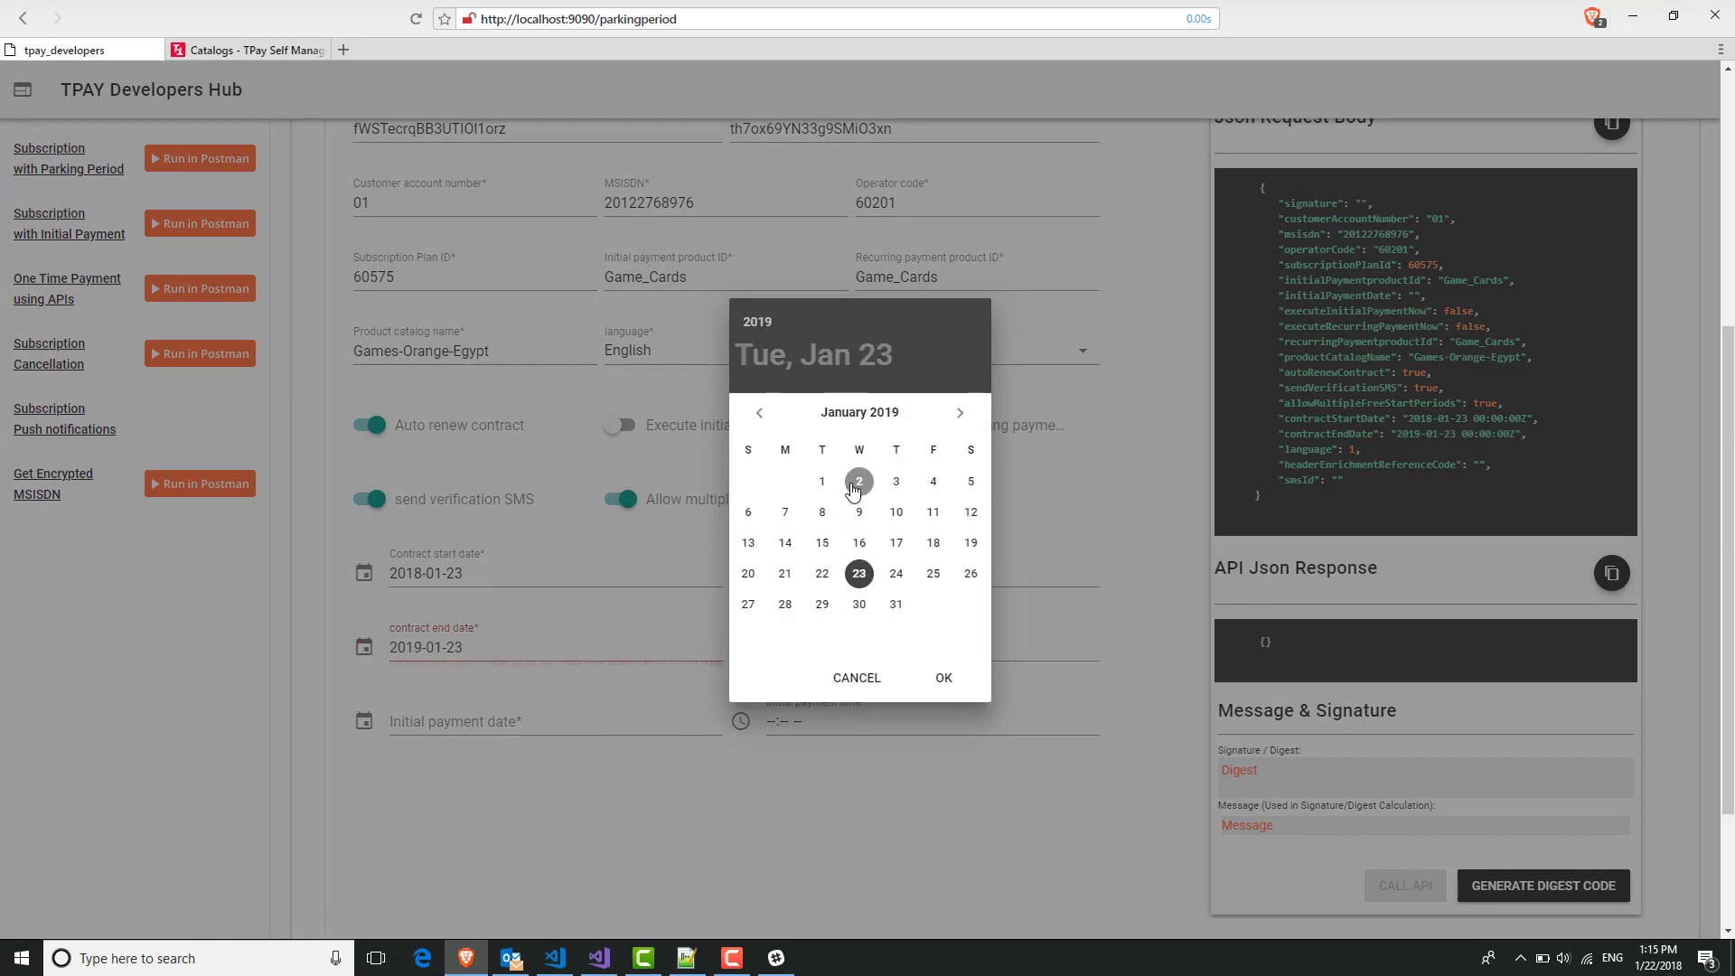
click(940, 690)
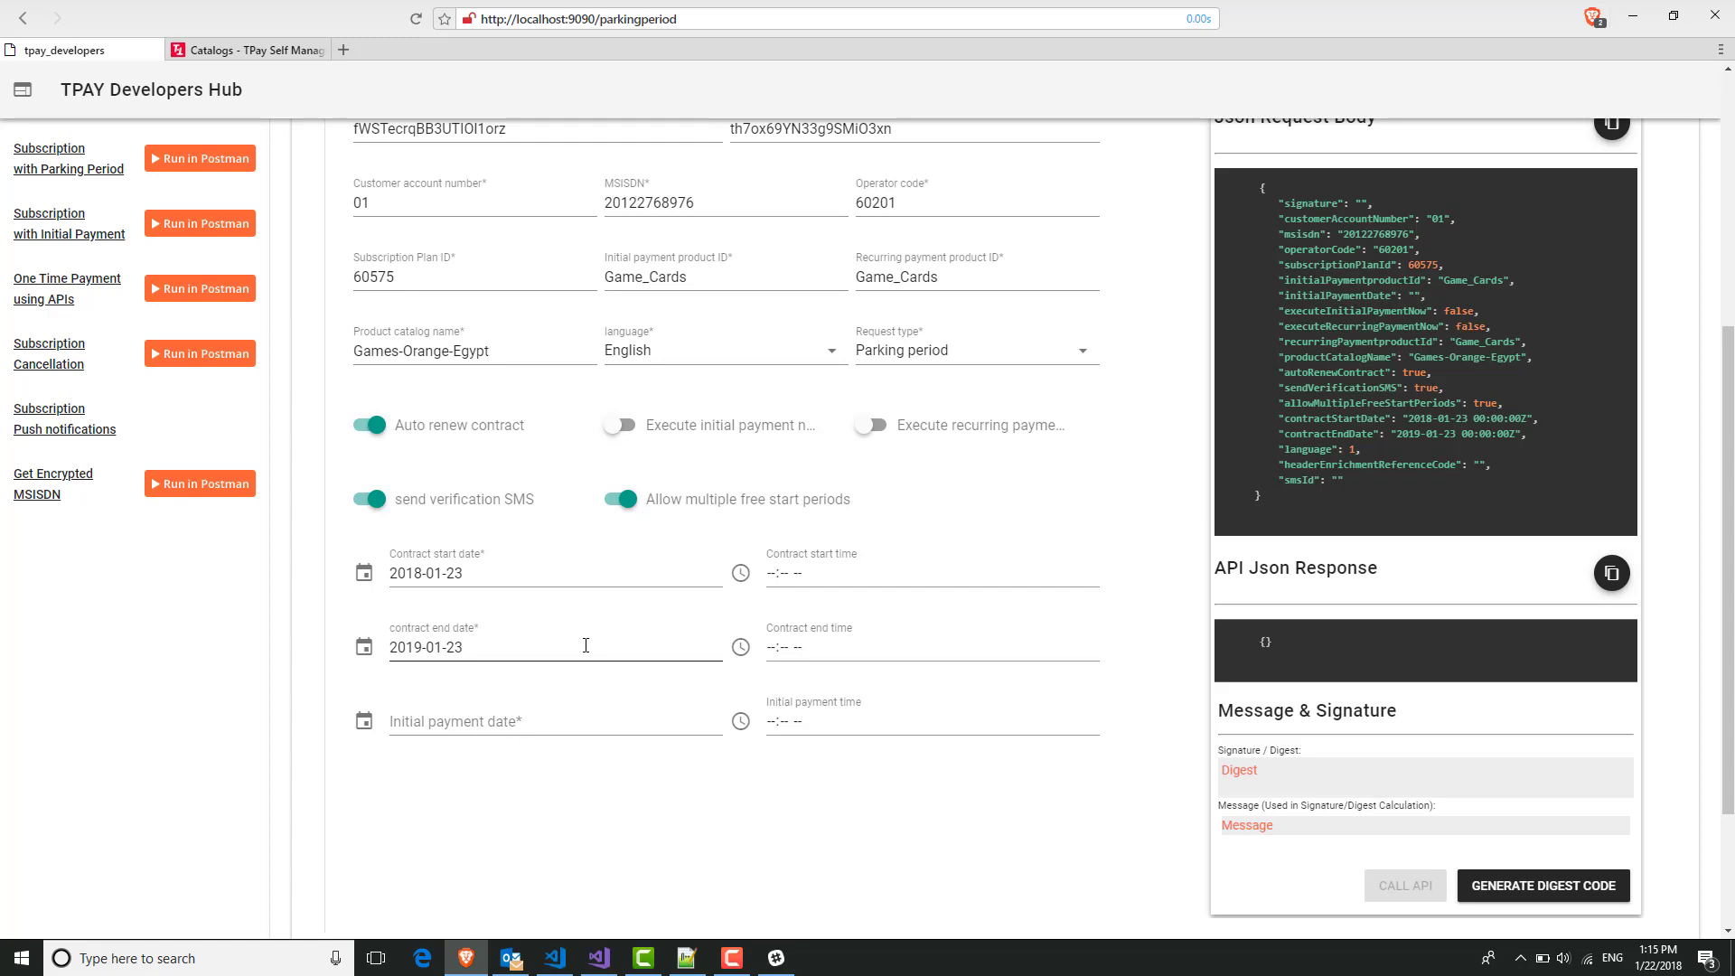
Set the initial payment date to 2018-01-23.
click(517, 720)
click(529, 723)
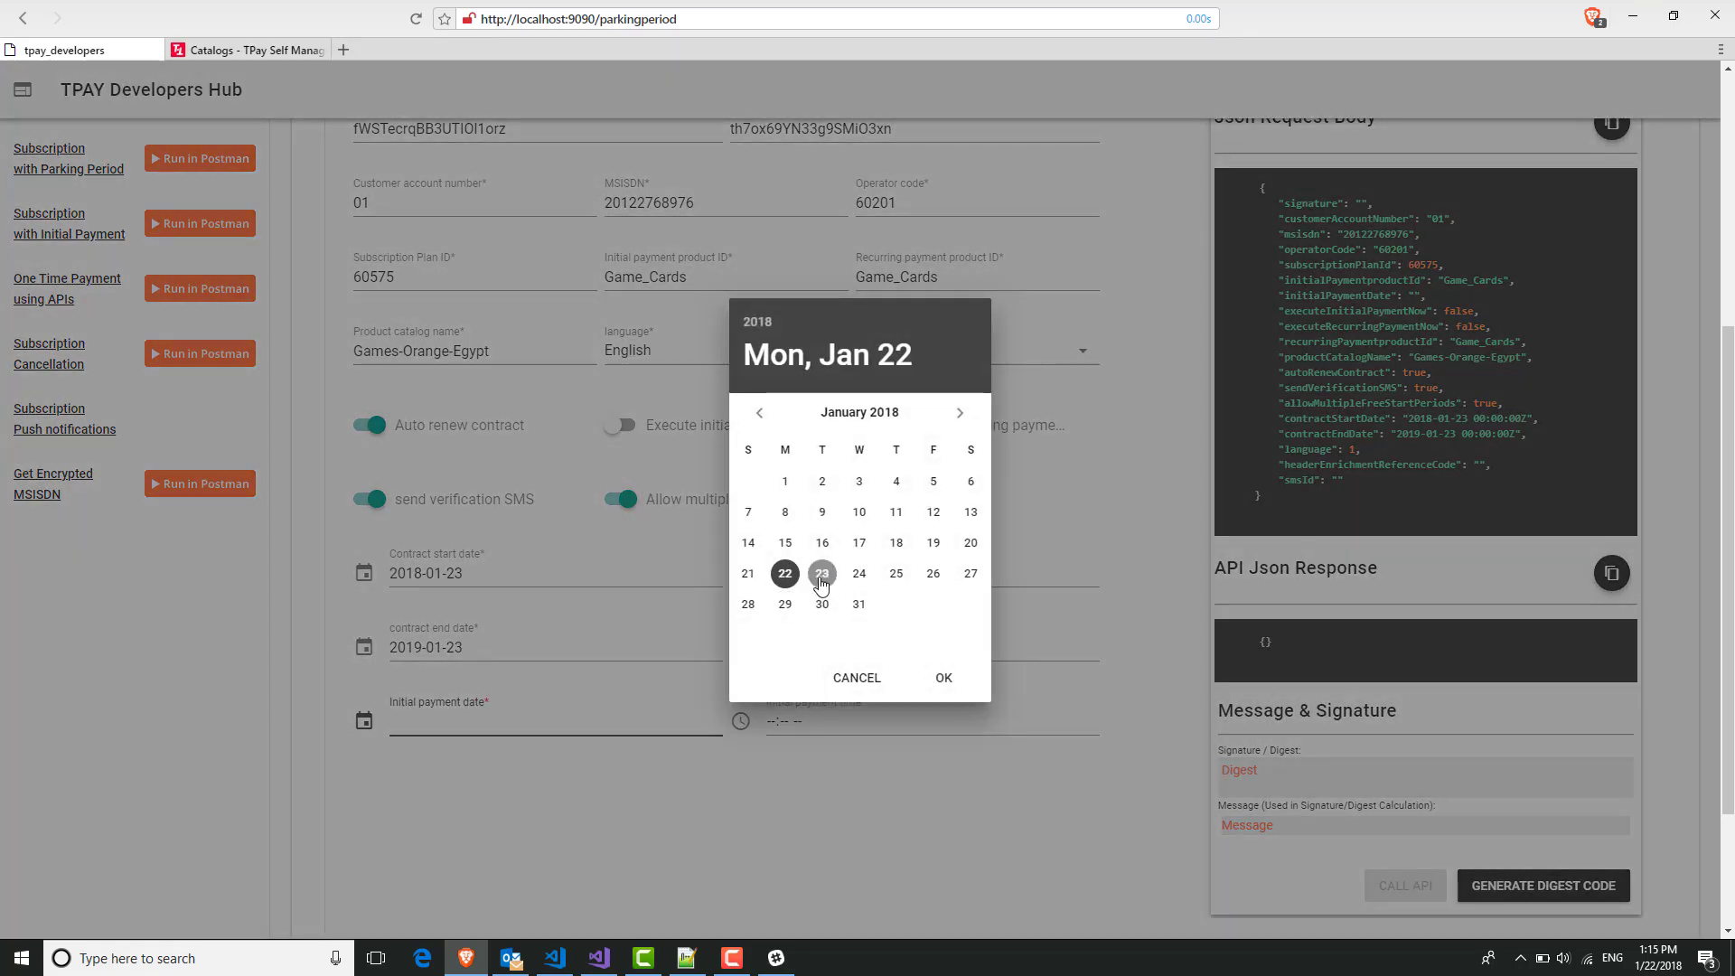
click(821, 575)
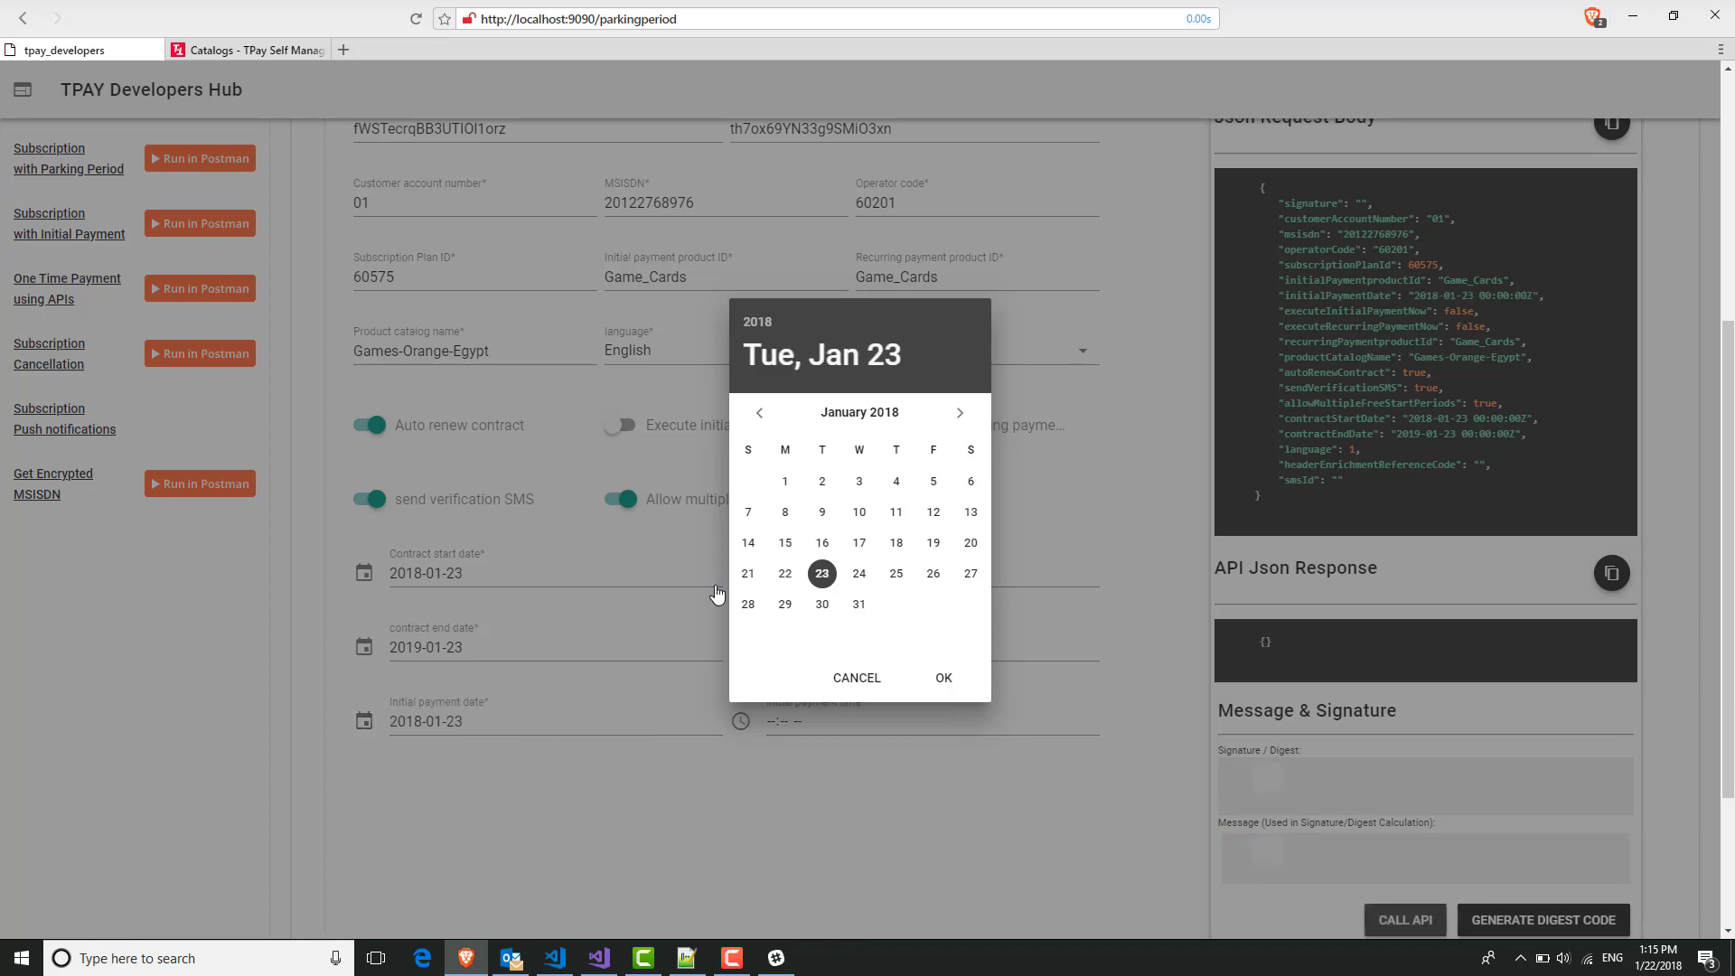
click(945, 679)
scroll(1046, 678, down, 1)
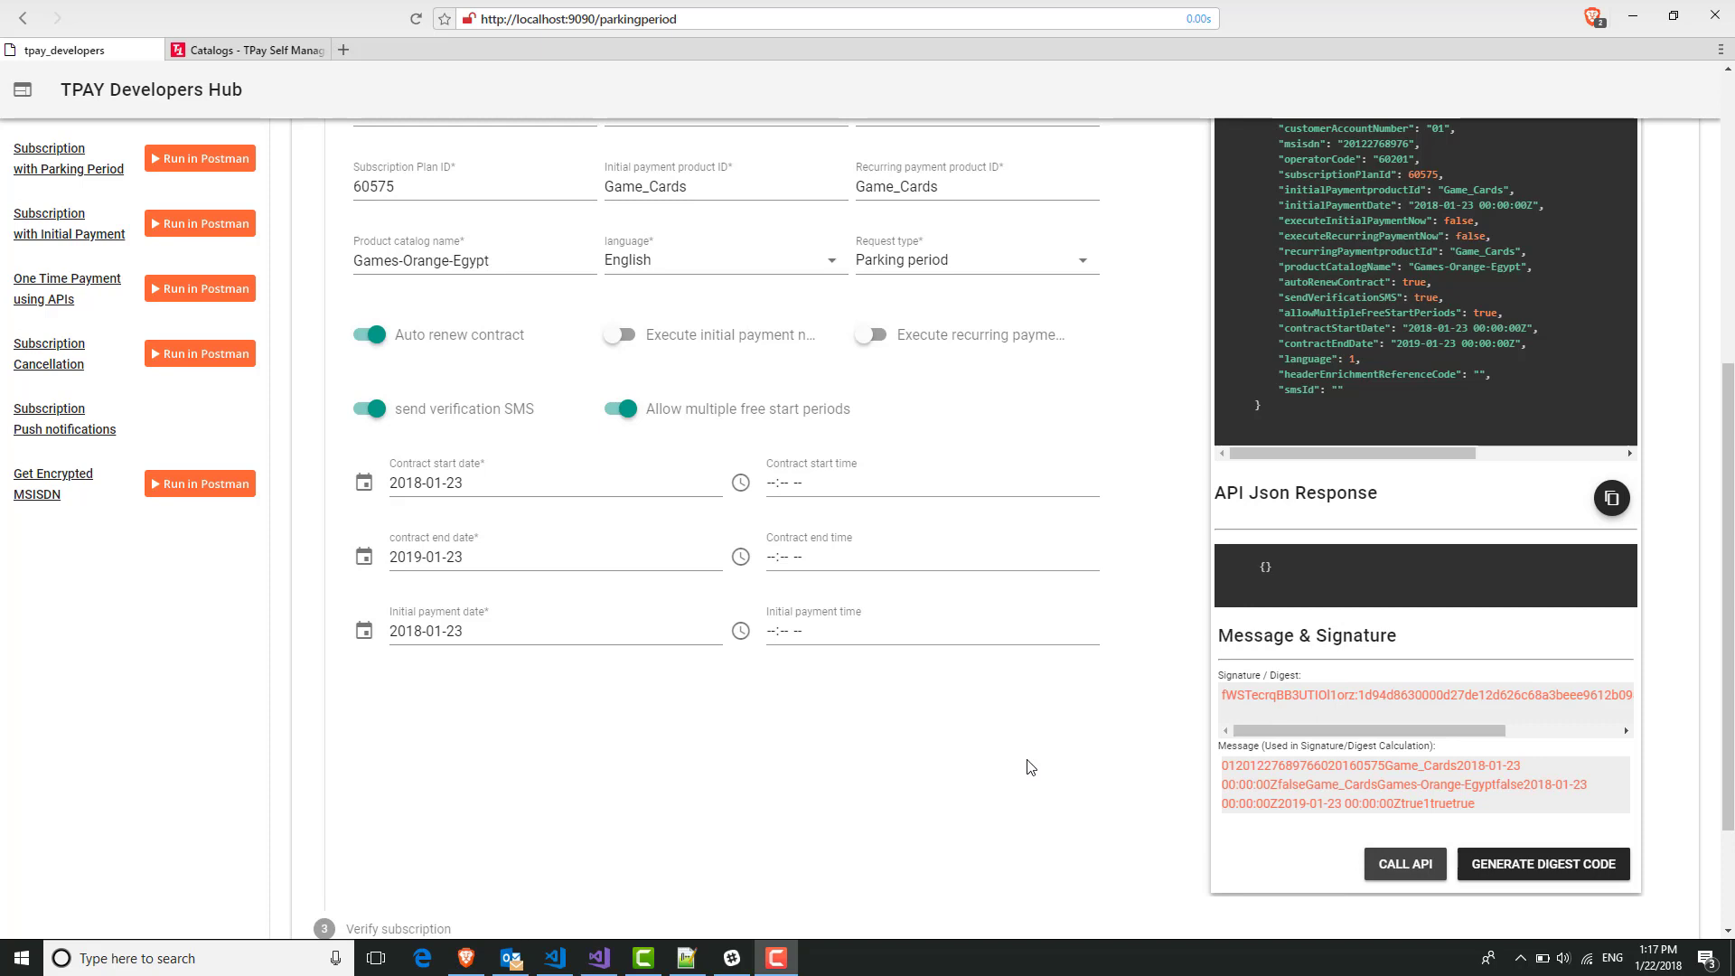
scroll(1178, 488, up, 3)
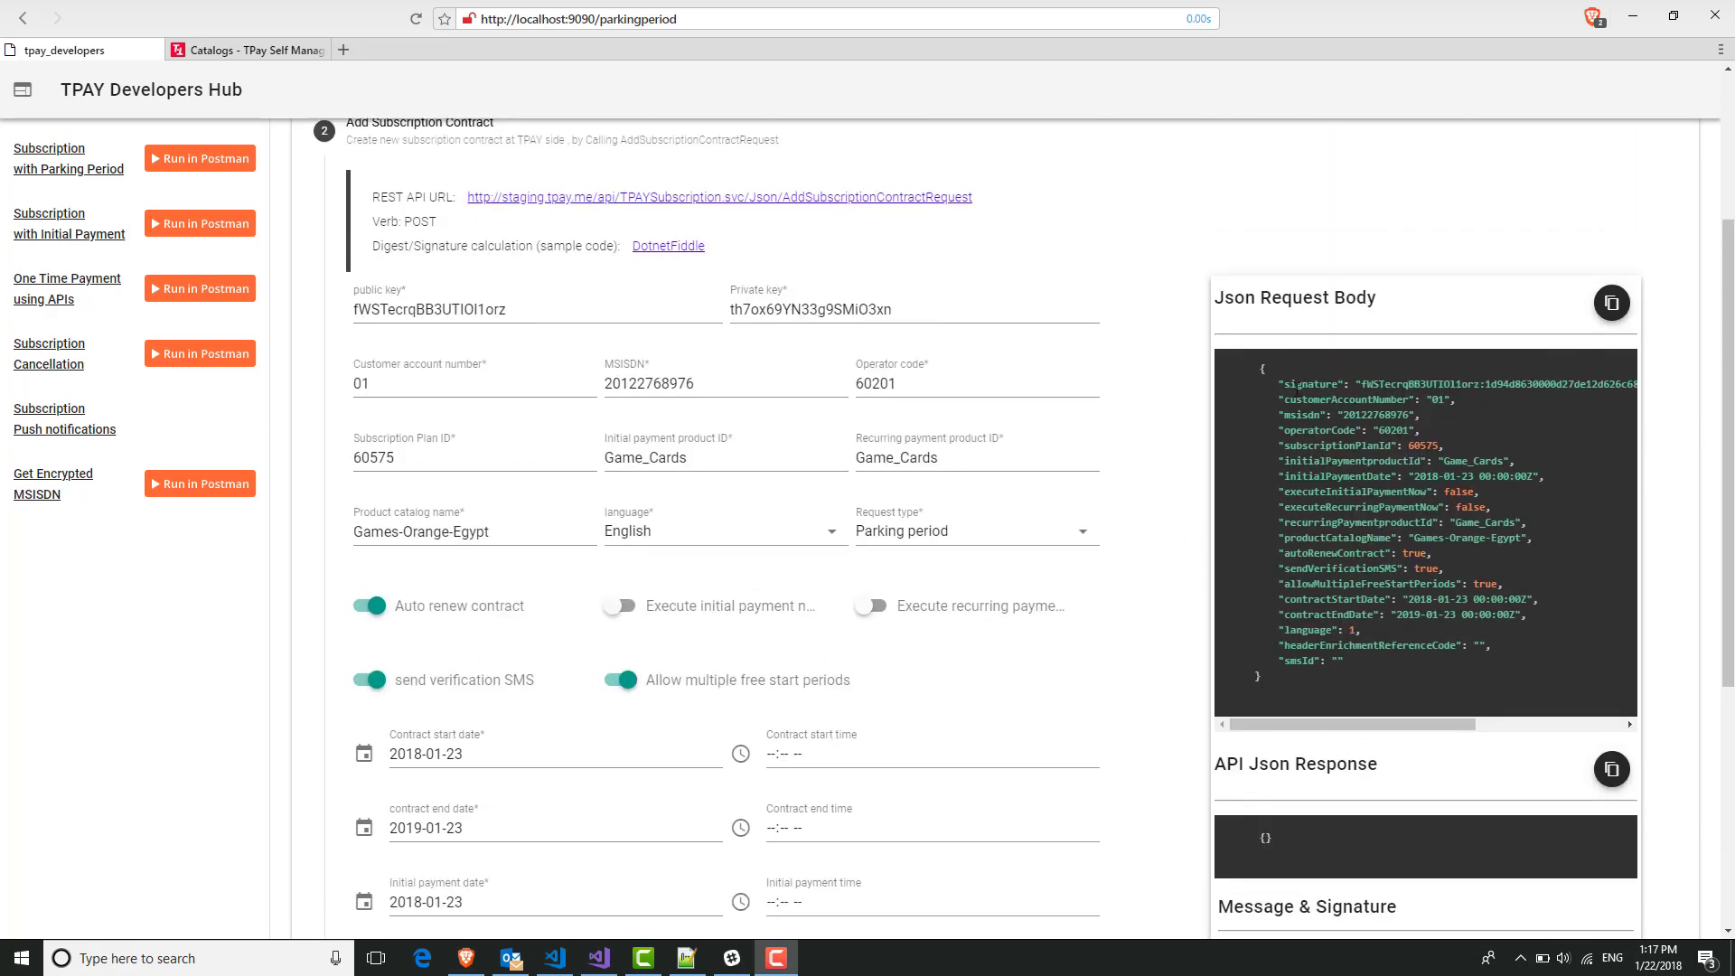
drag(1285, 384, 1581, 384)
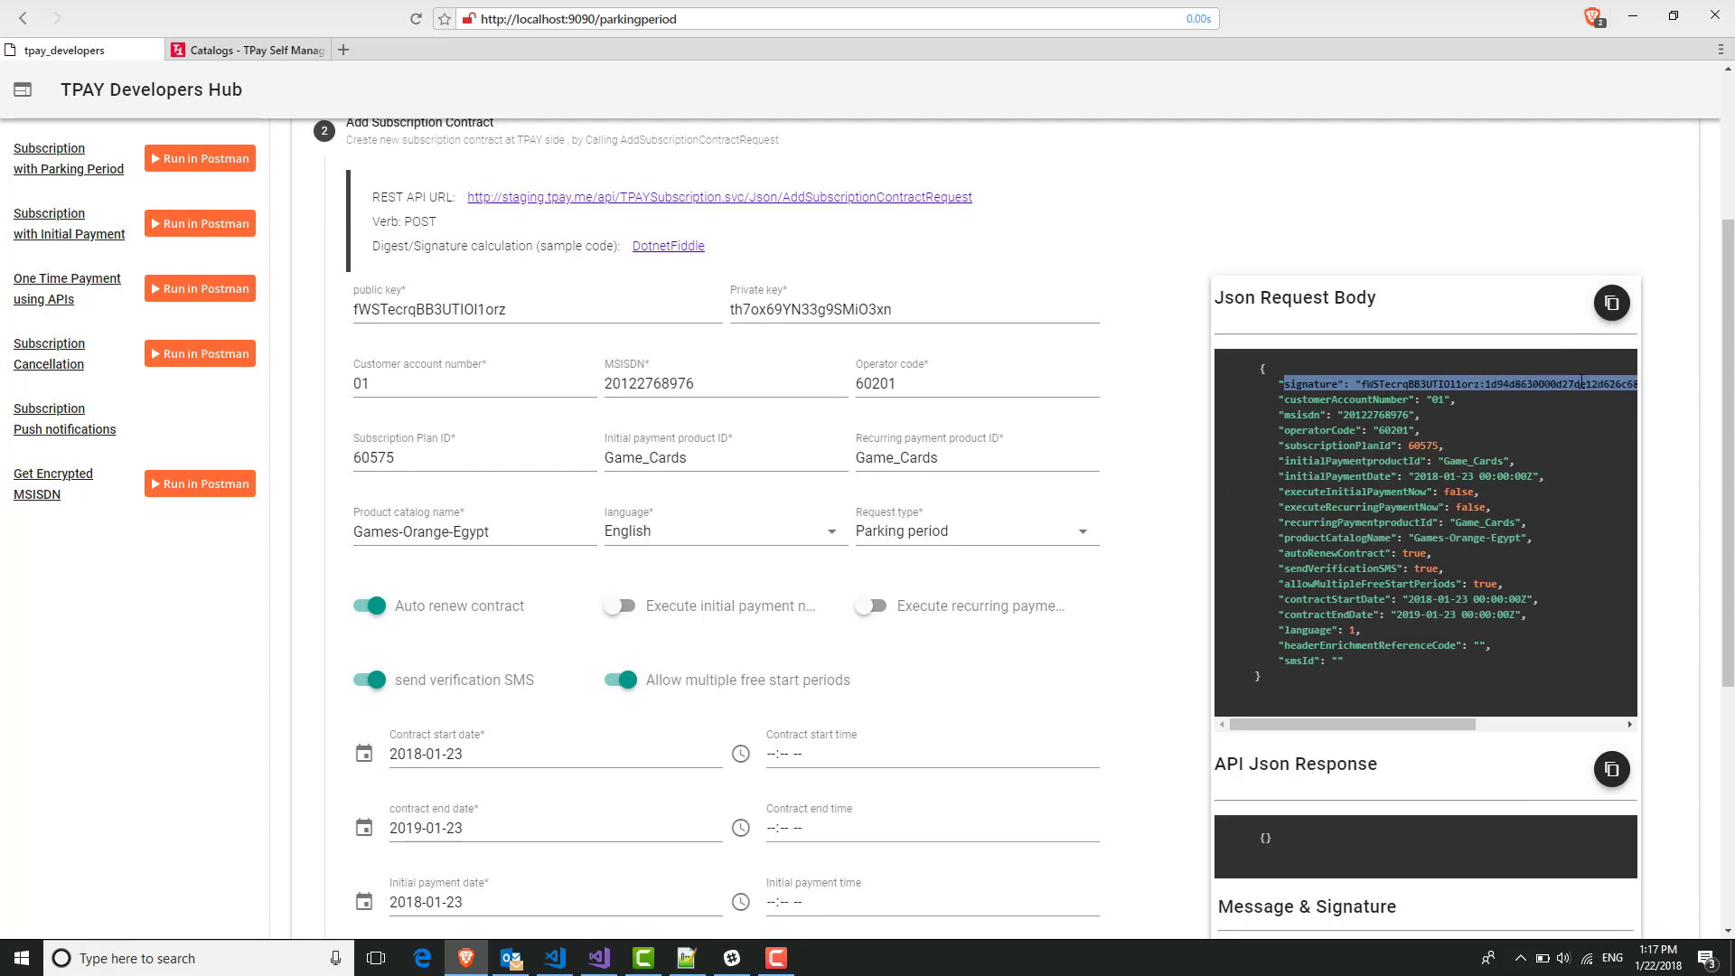
click(1282, 398)
drag(1279, 385, 1618, 384)
click(1455, 430)
scroll(1155, 567, down, 4)
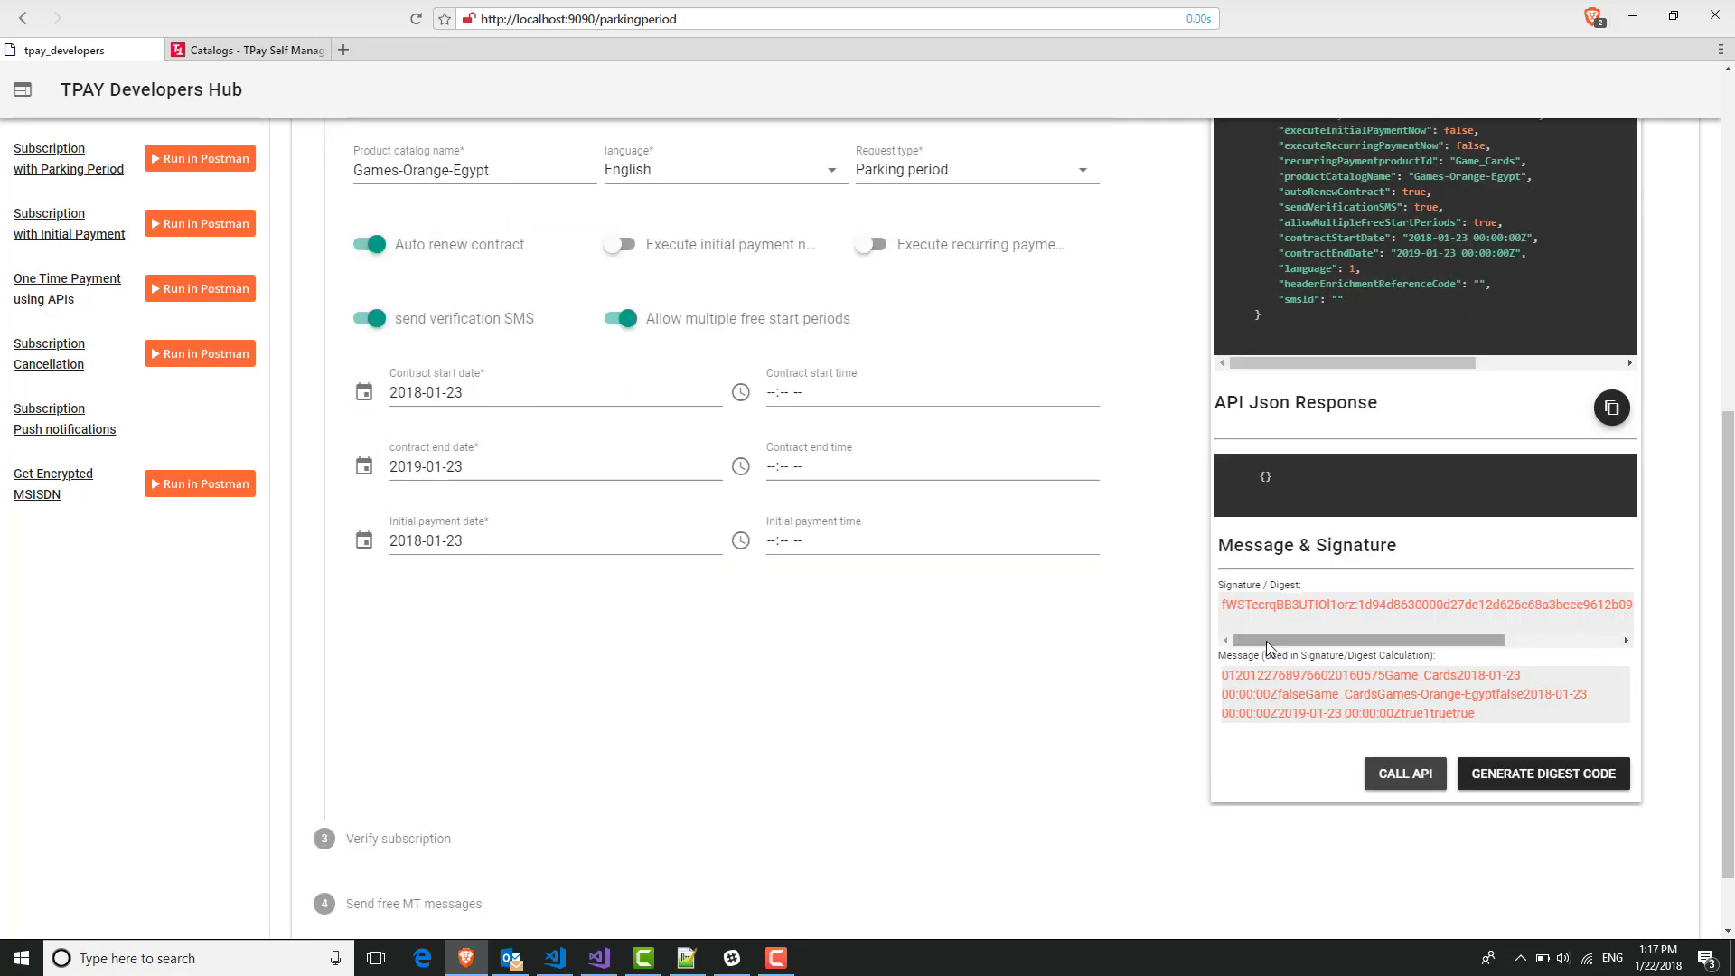
mouse_move(1246, 609)
mouse_down()
mouse_move(1559, 595)
mouse_move(1519, 610)
mouse_up()
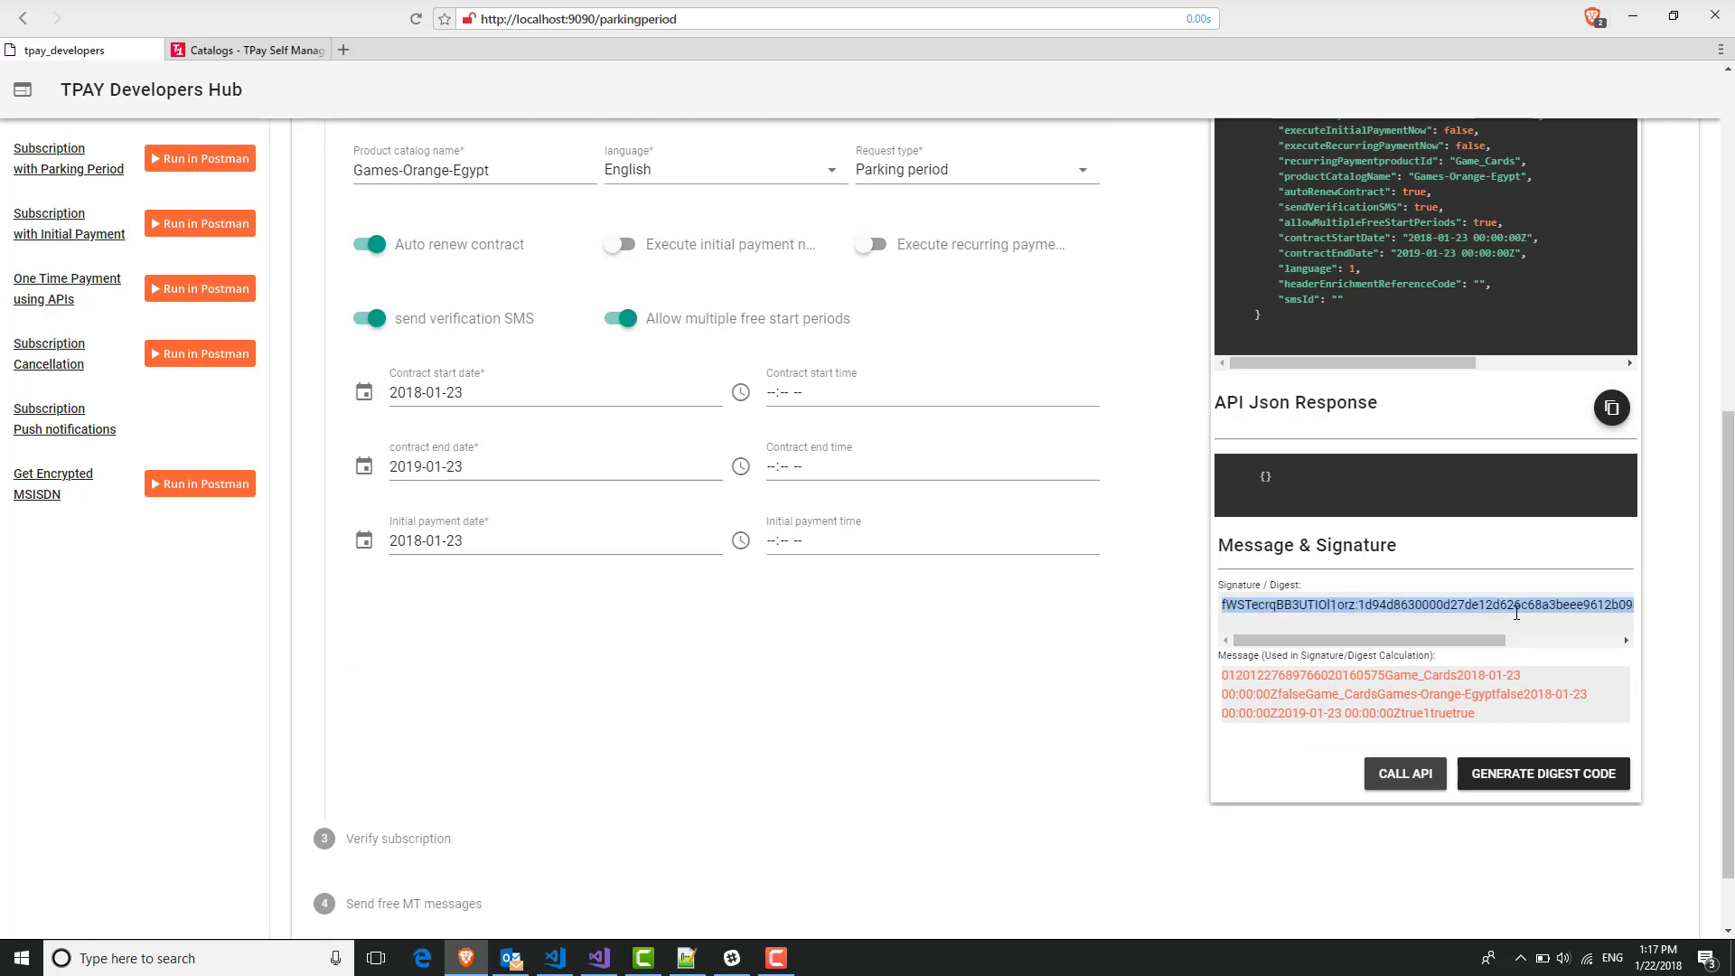
click(1515, 613)
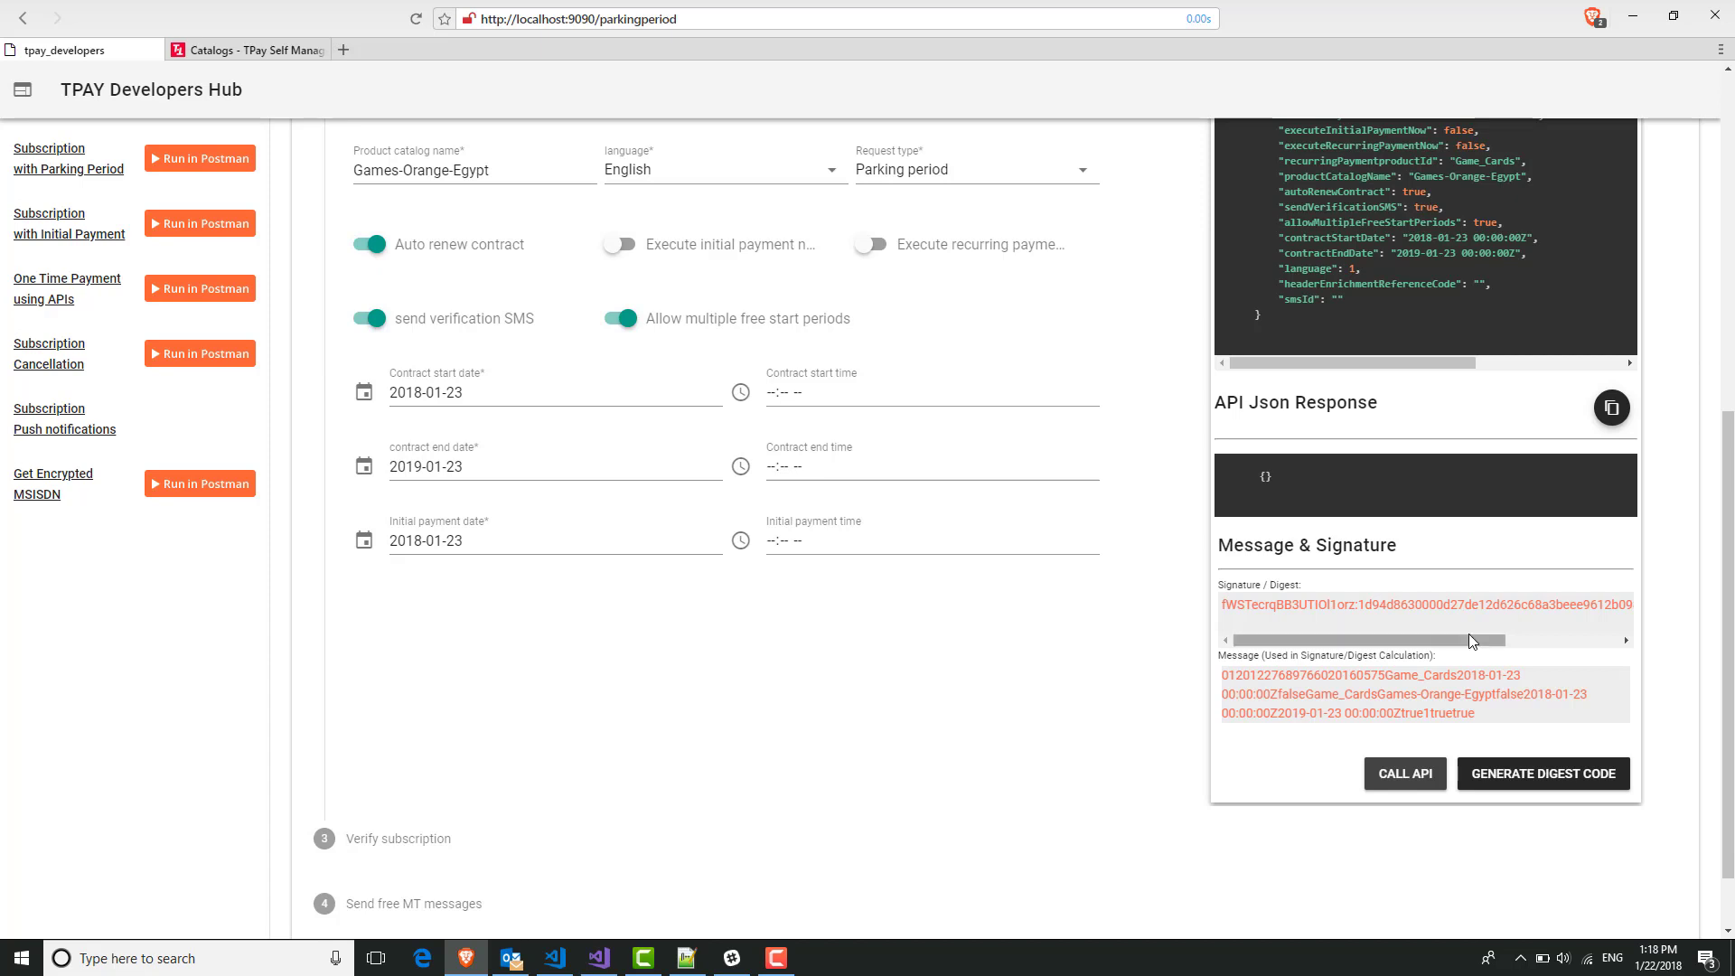
drag(1483, 714, 1224, 678)
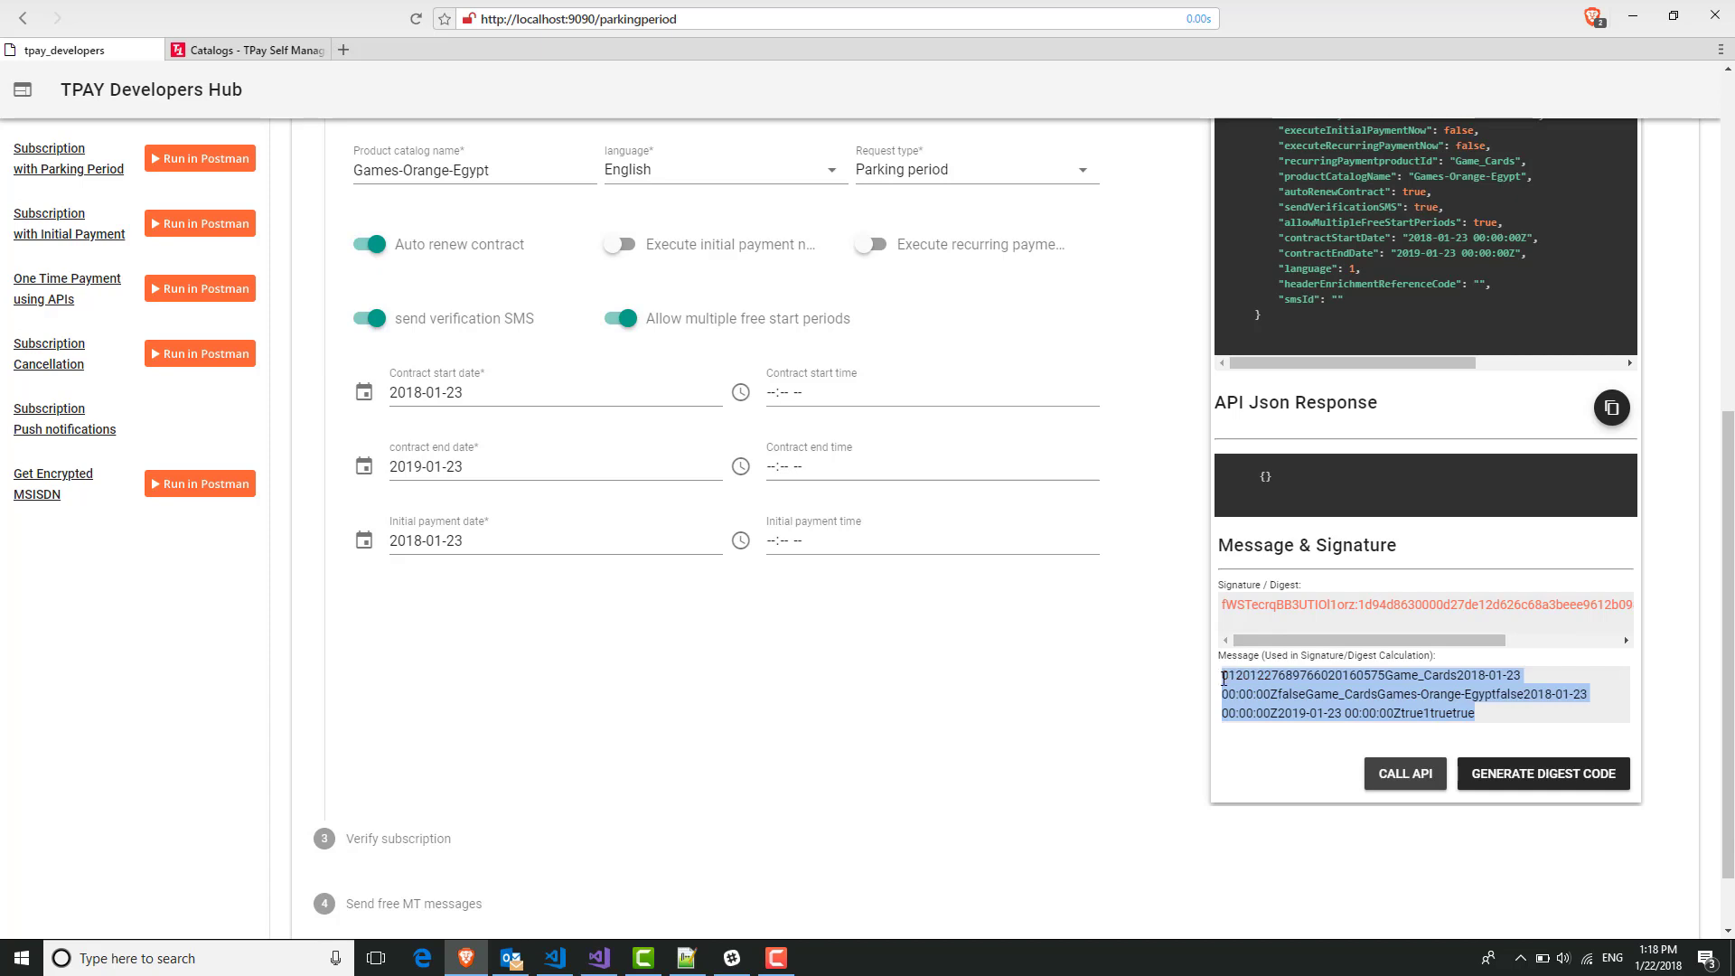
click(1242, 689)
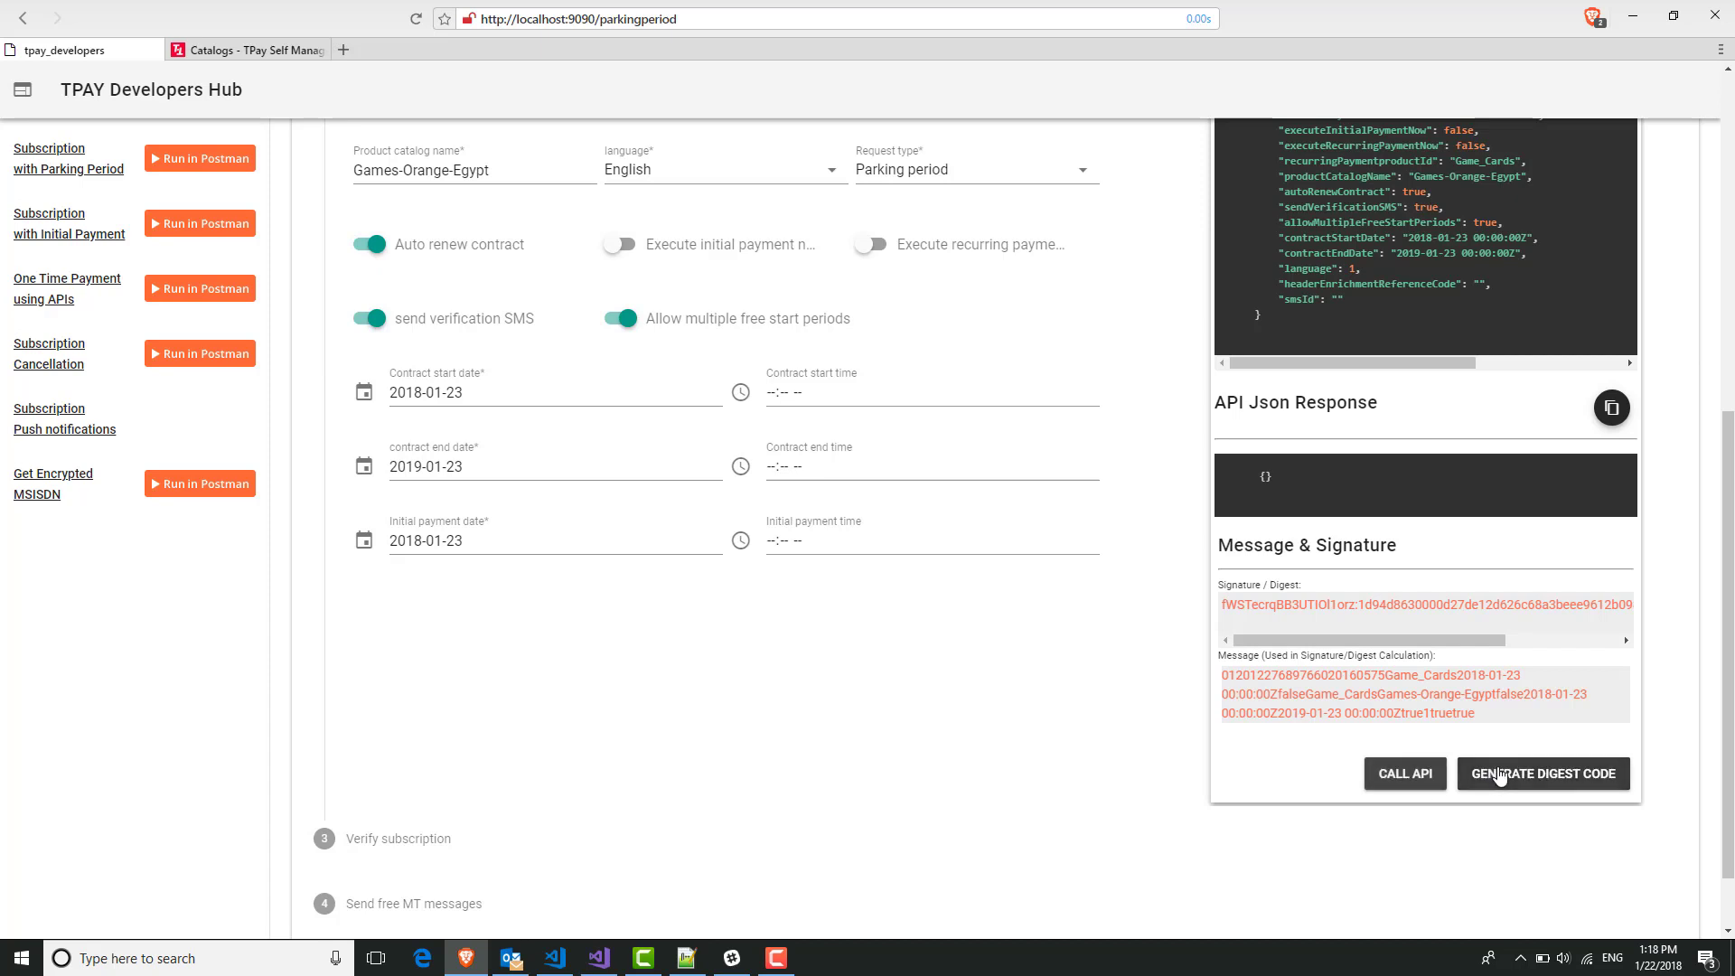
Send the subscription request and read the status 51 invalid phone number error.
click(1396, 782)
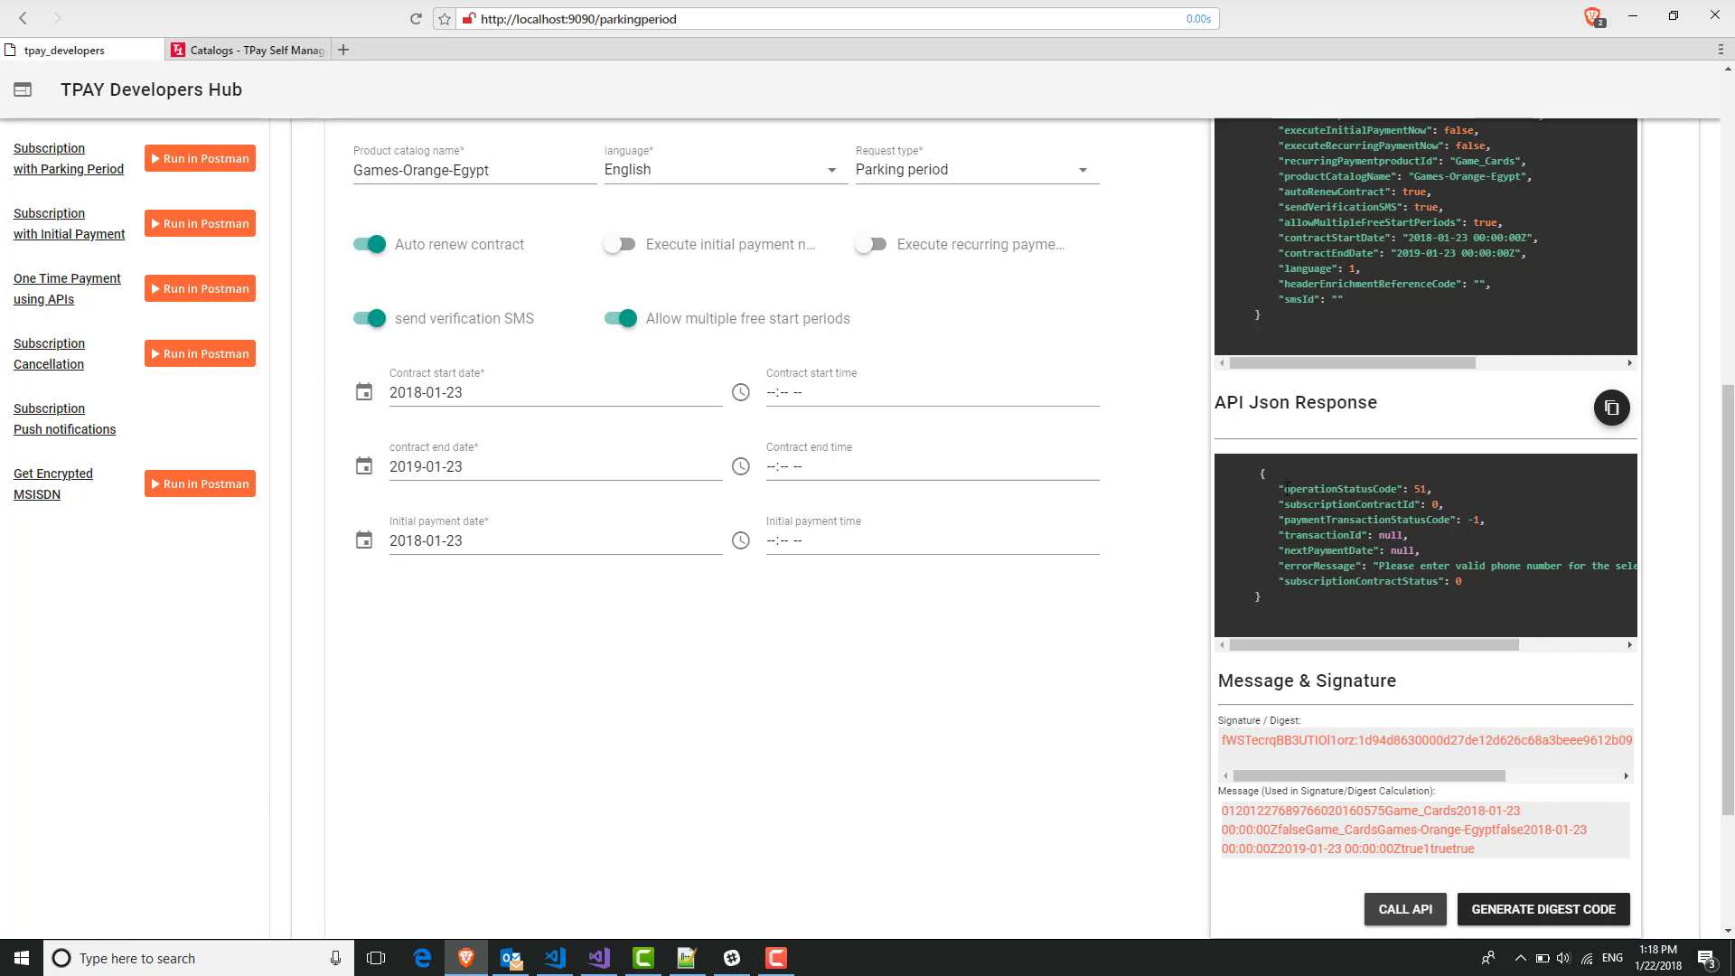
drag(1285, 489, 1368, 589)
click(1371, 623)
drag(1453, 644, 1577, 653)
scroll(1130, 660, up, 4)
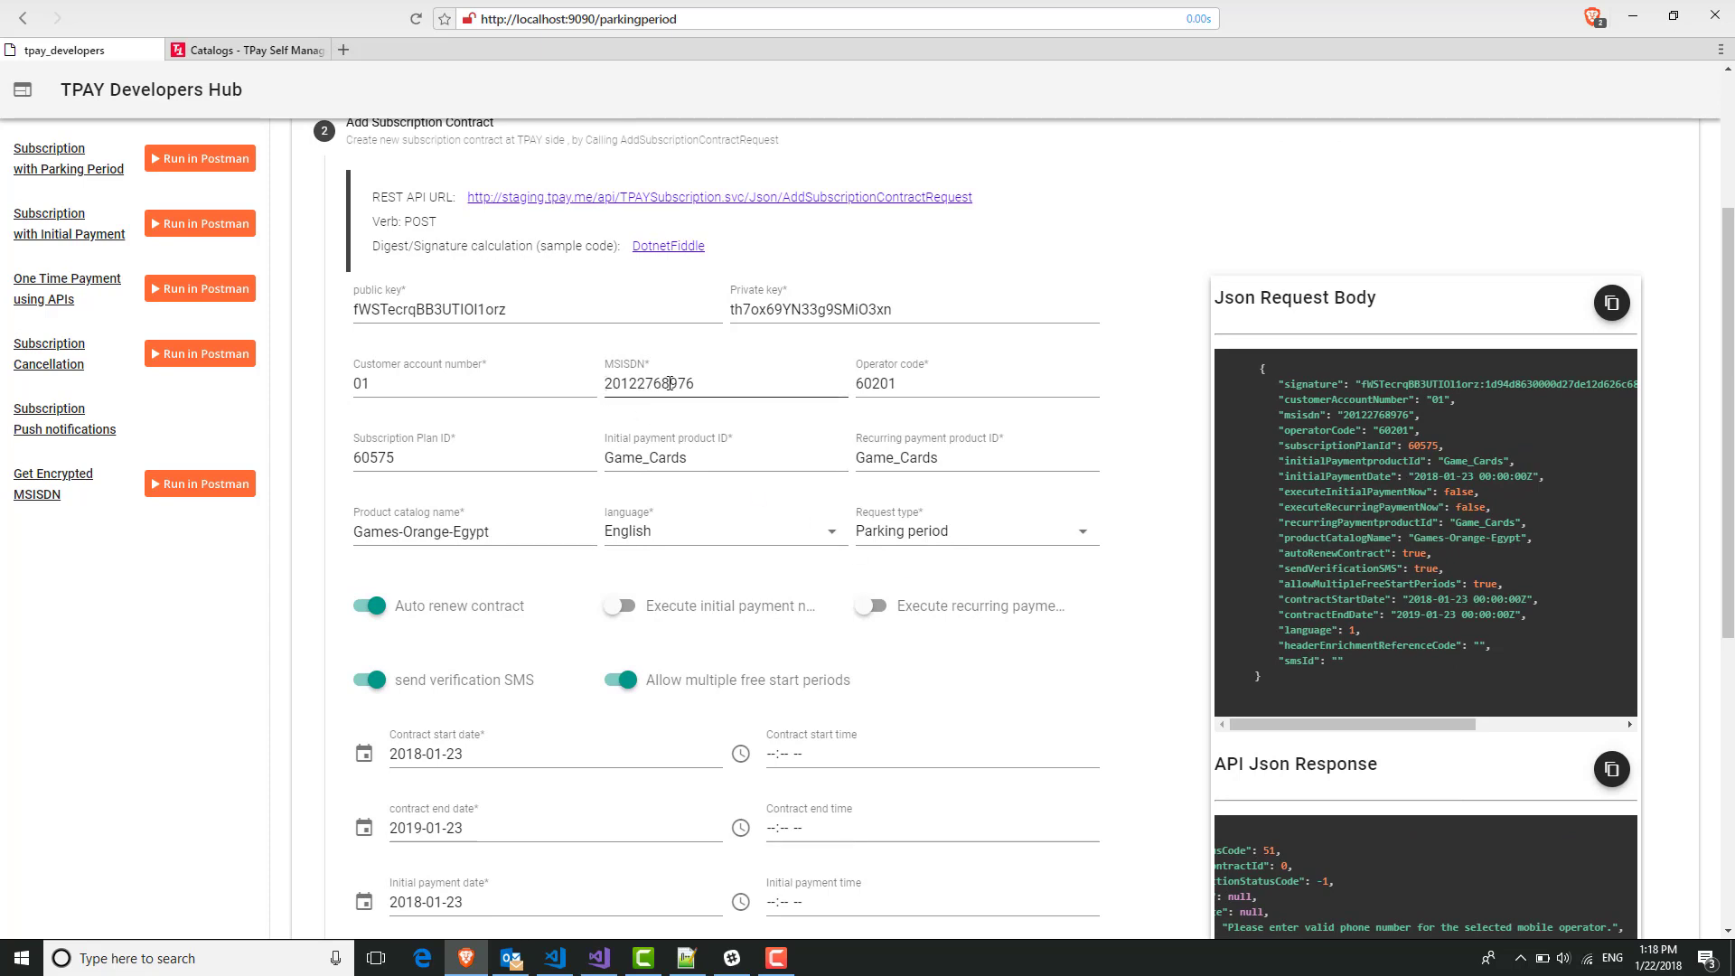
Append the missing digit to the subscriber's MSISDN so the signature regenerates.
click(699, 381)
text(6)
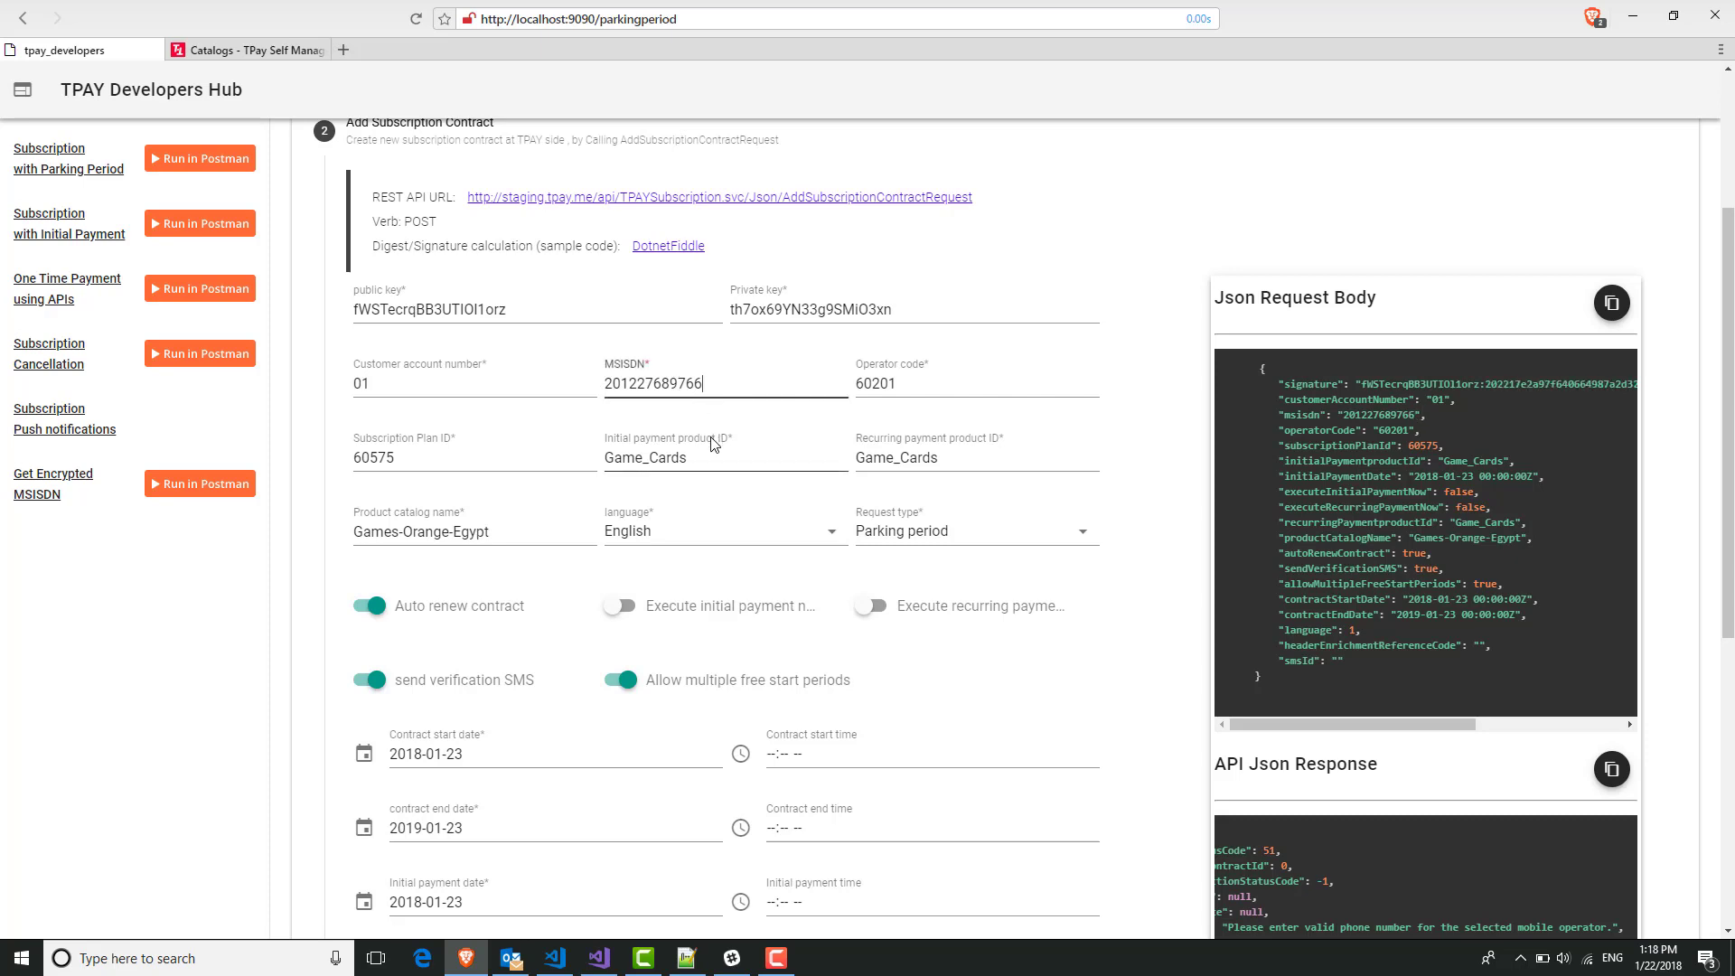
scroll(787, 445, down, 5)
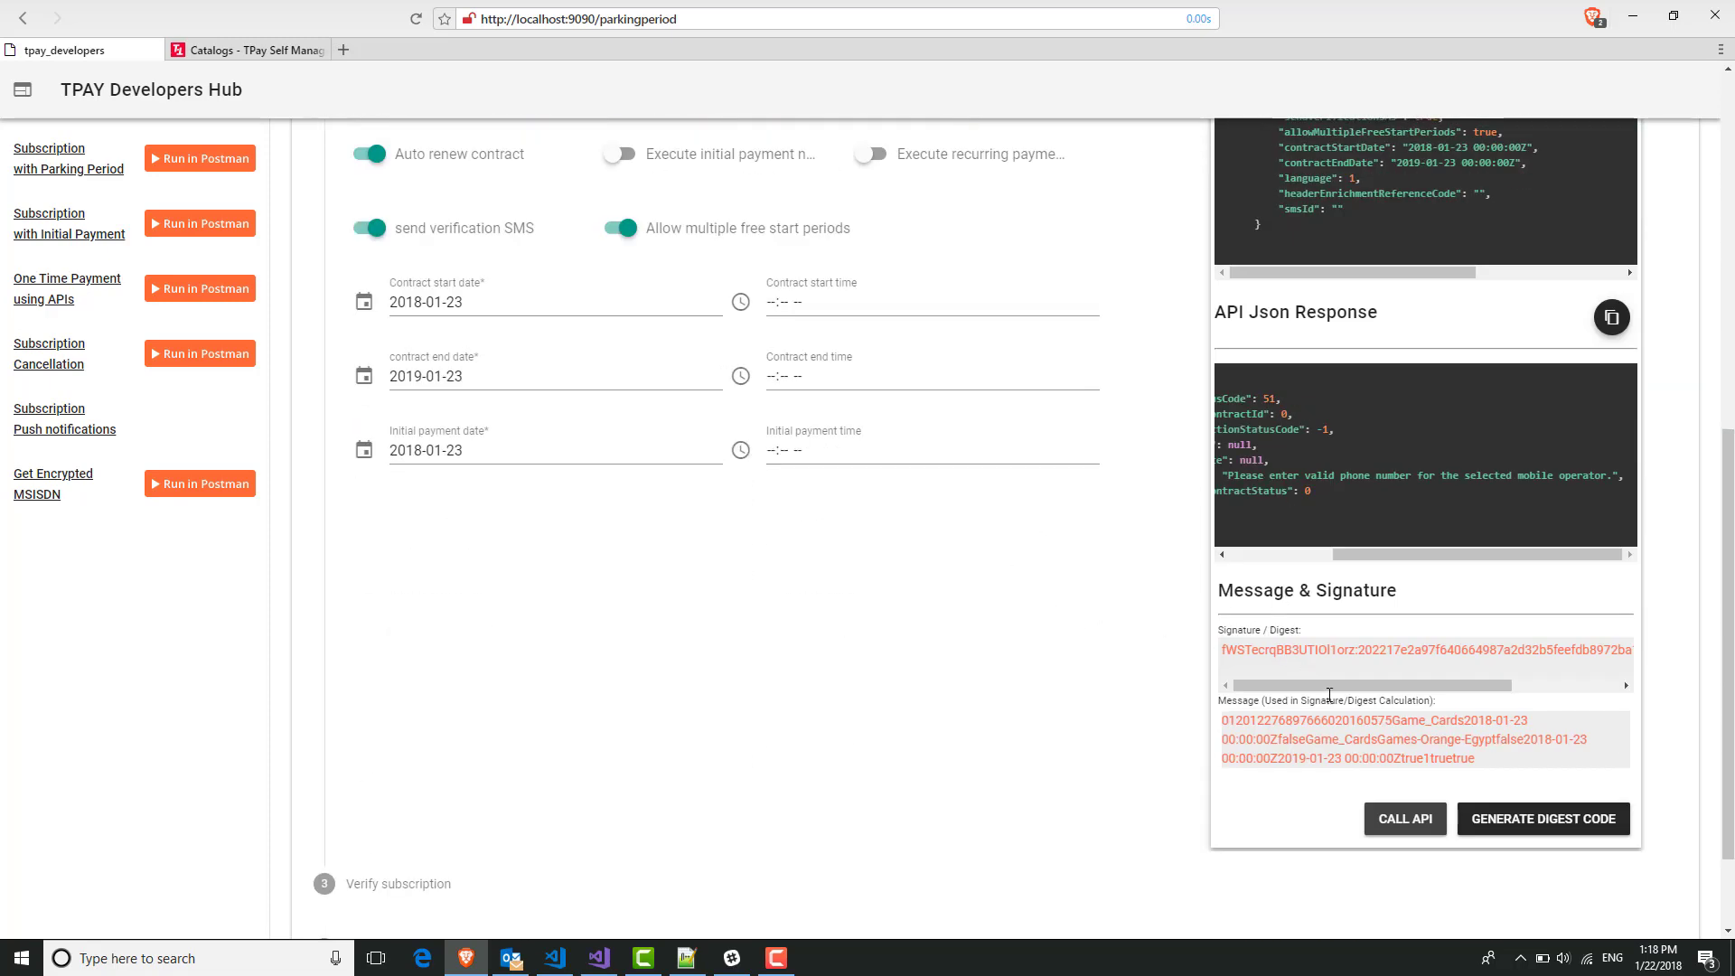
scroll(1428, 273, up, 4)
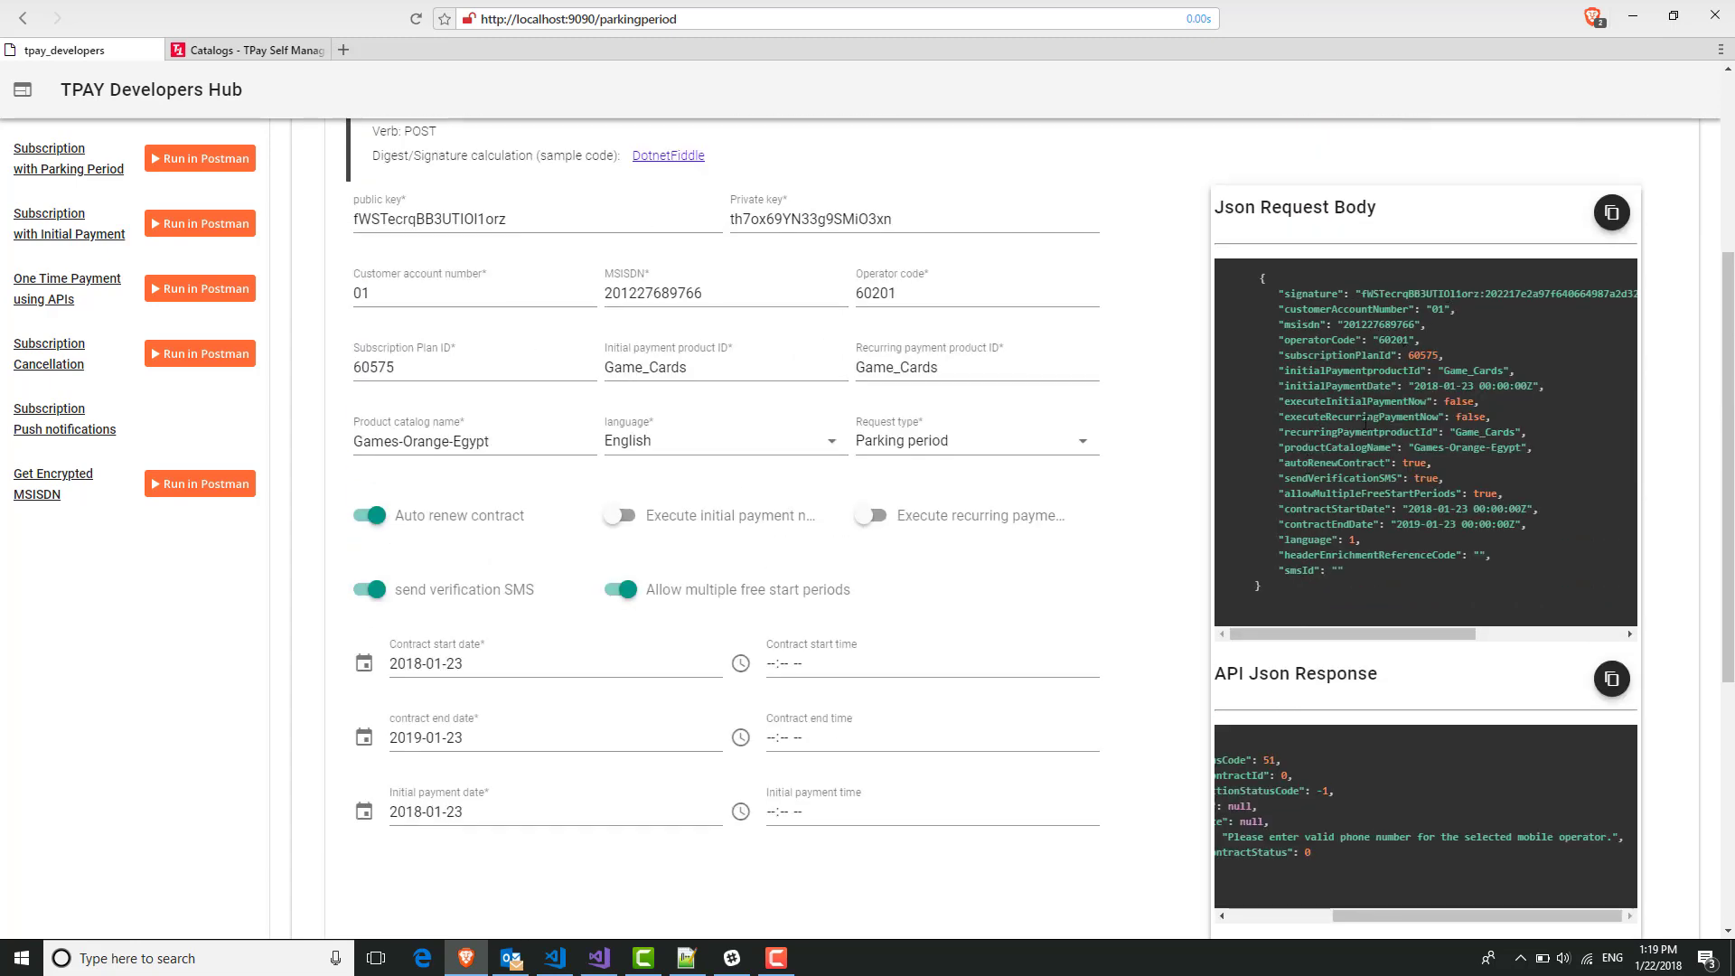
scroll(1336, 515, down, 5)
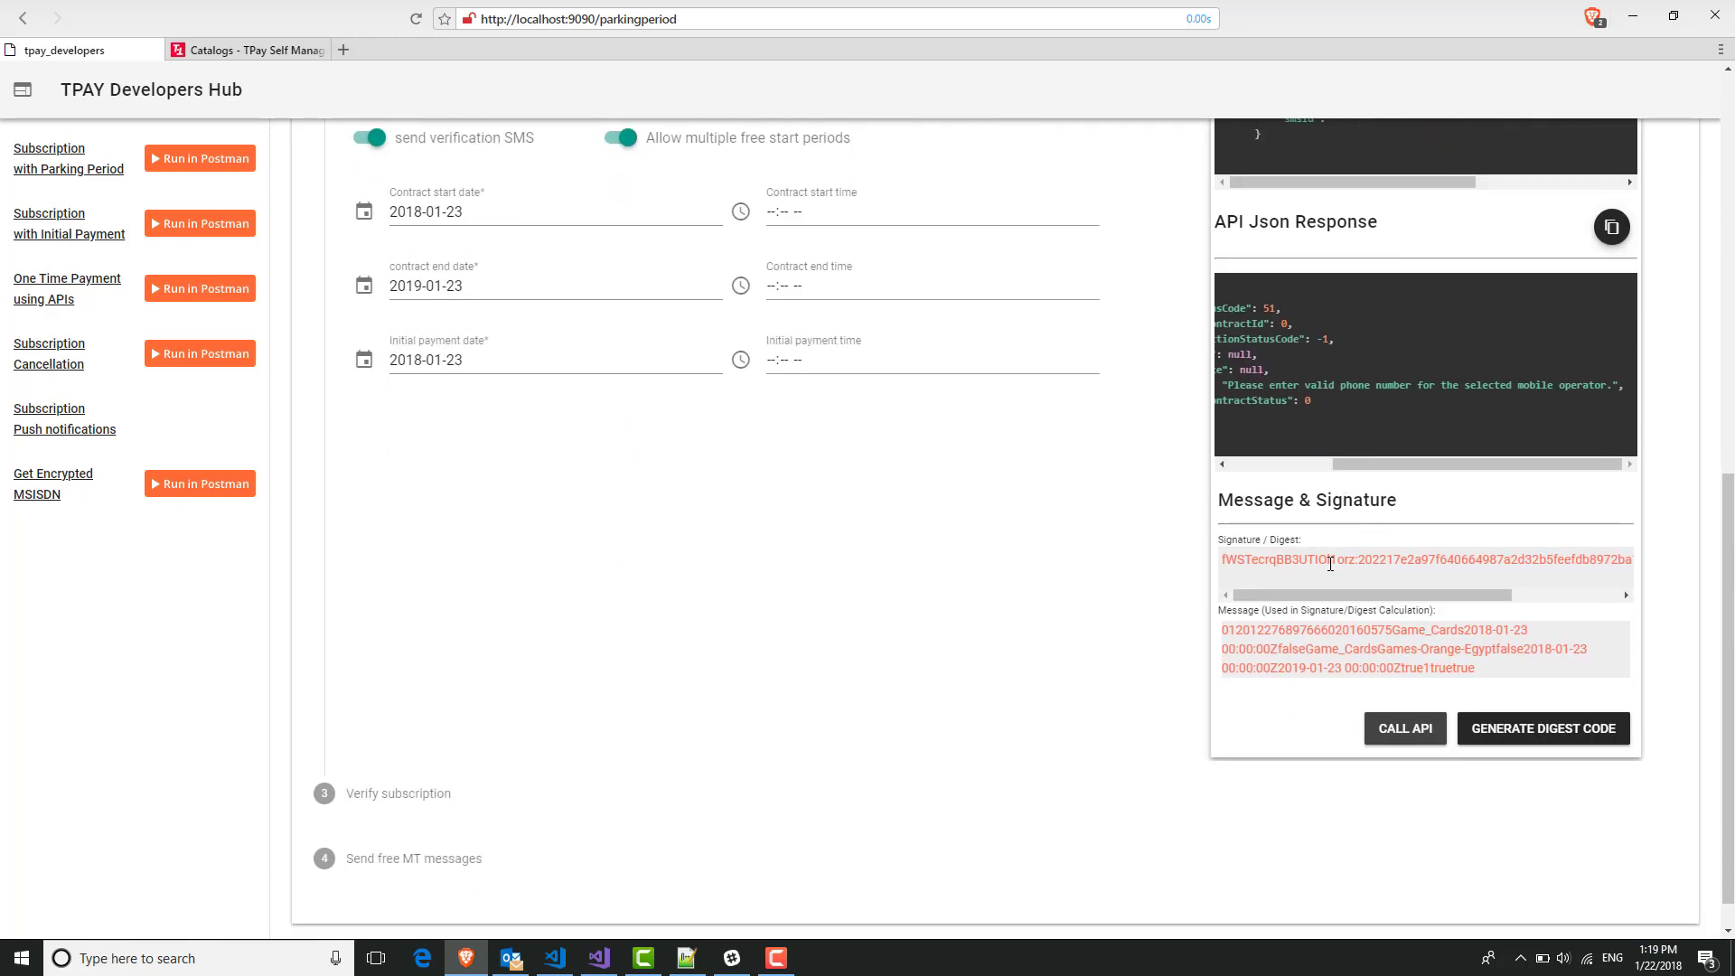
Resend the request and confirm status 0 with a new subscriptionContractId.
click(1399, 739)
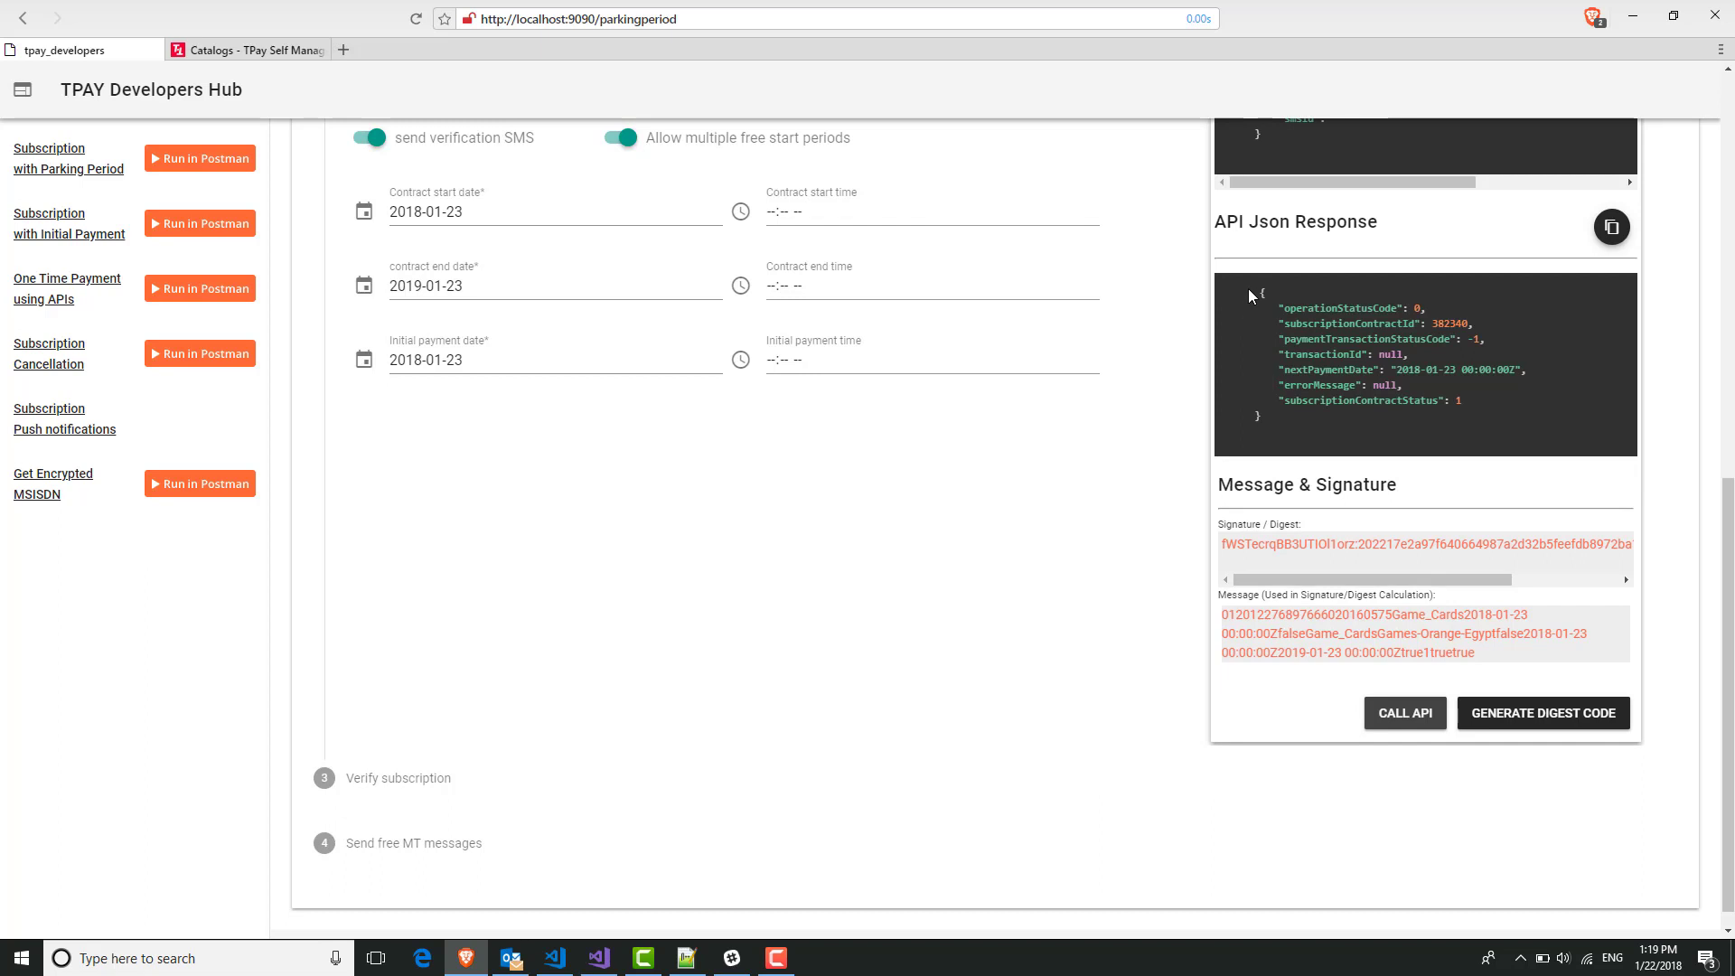
drag(1253, 291, 1450, 318)
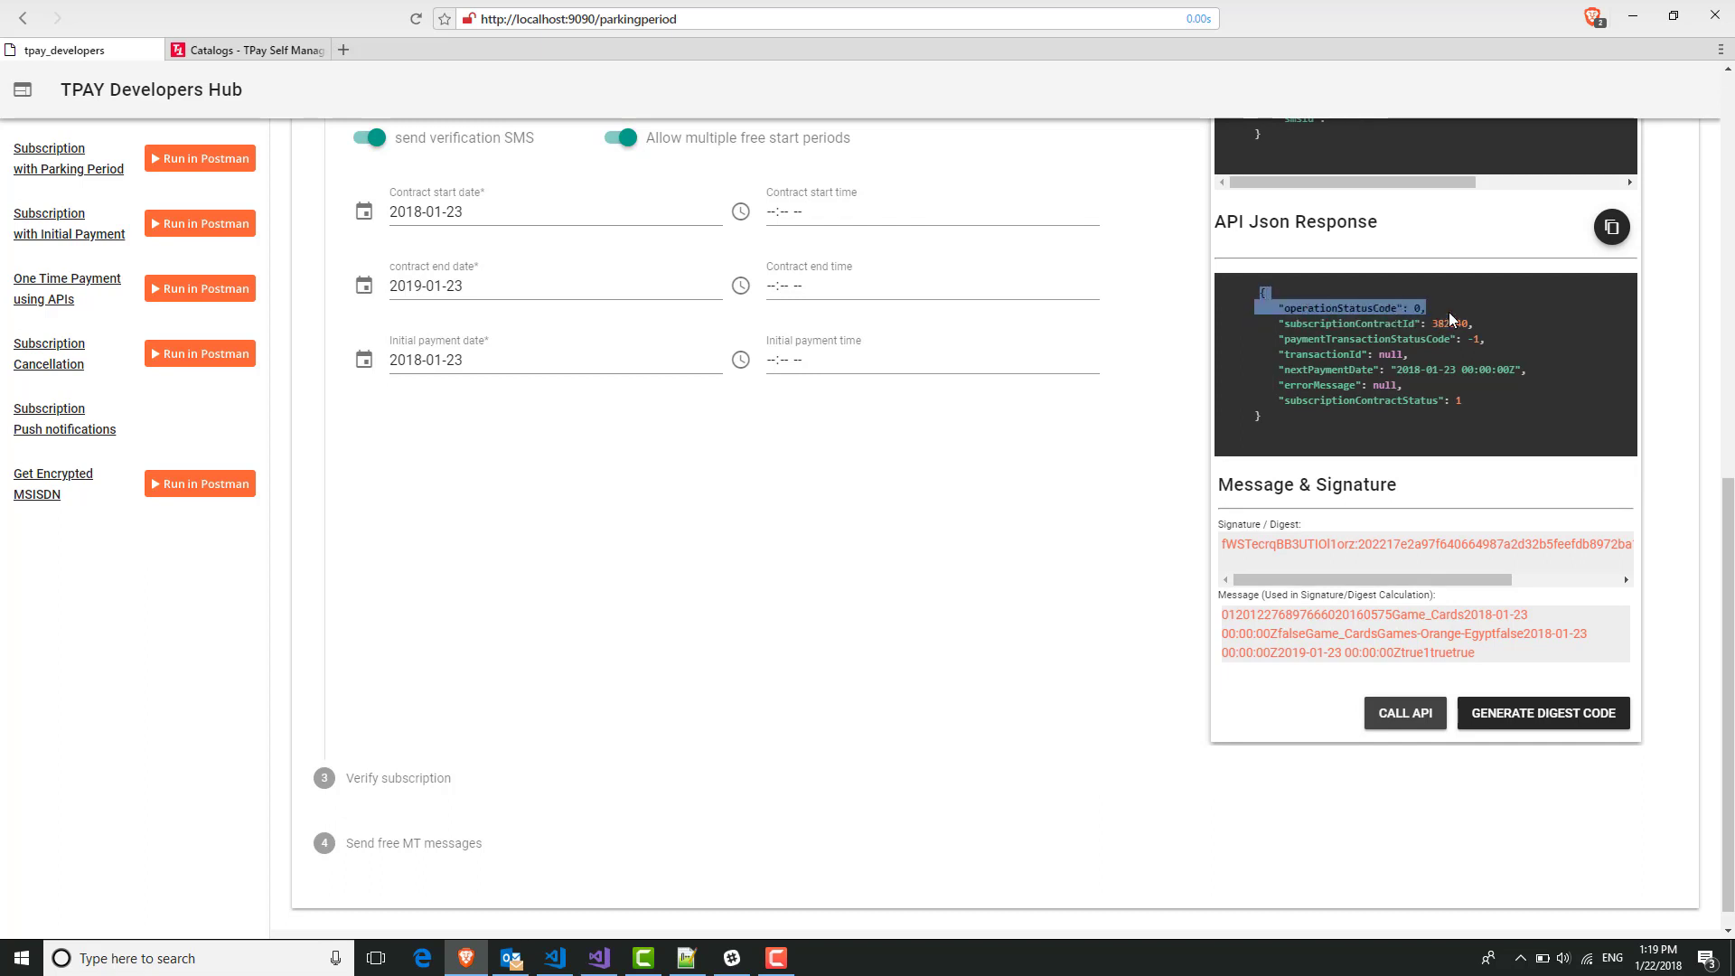
click(1444, 344)
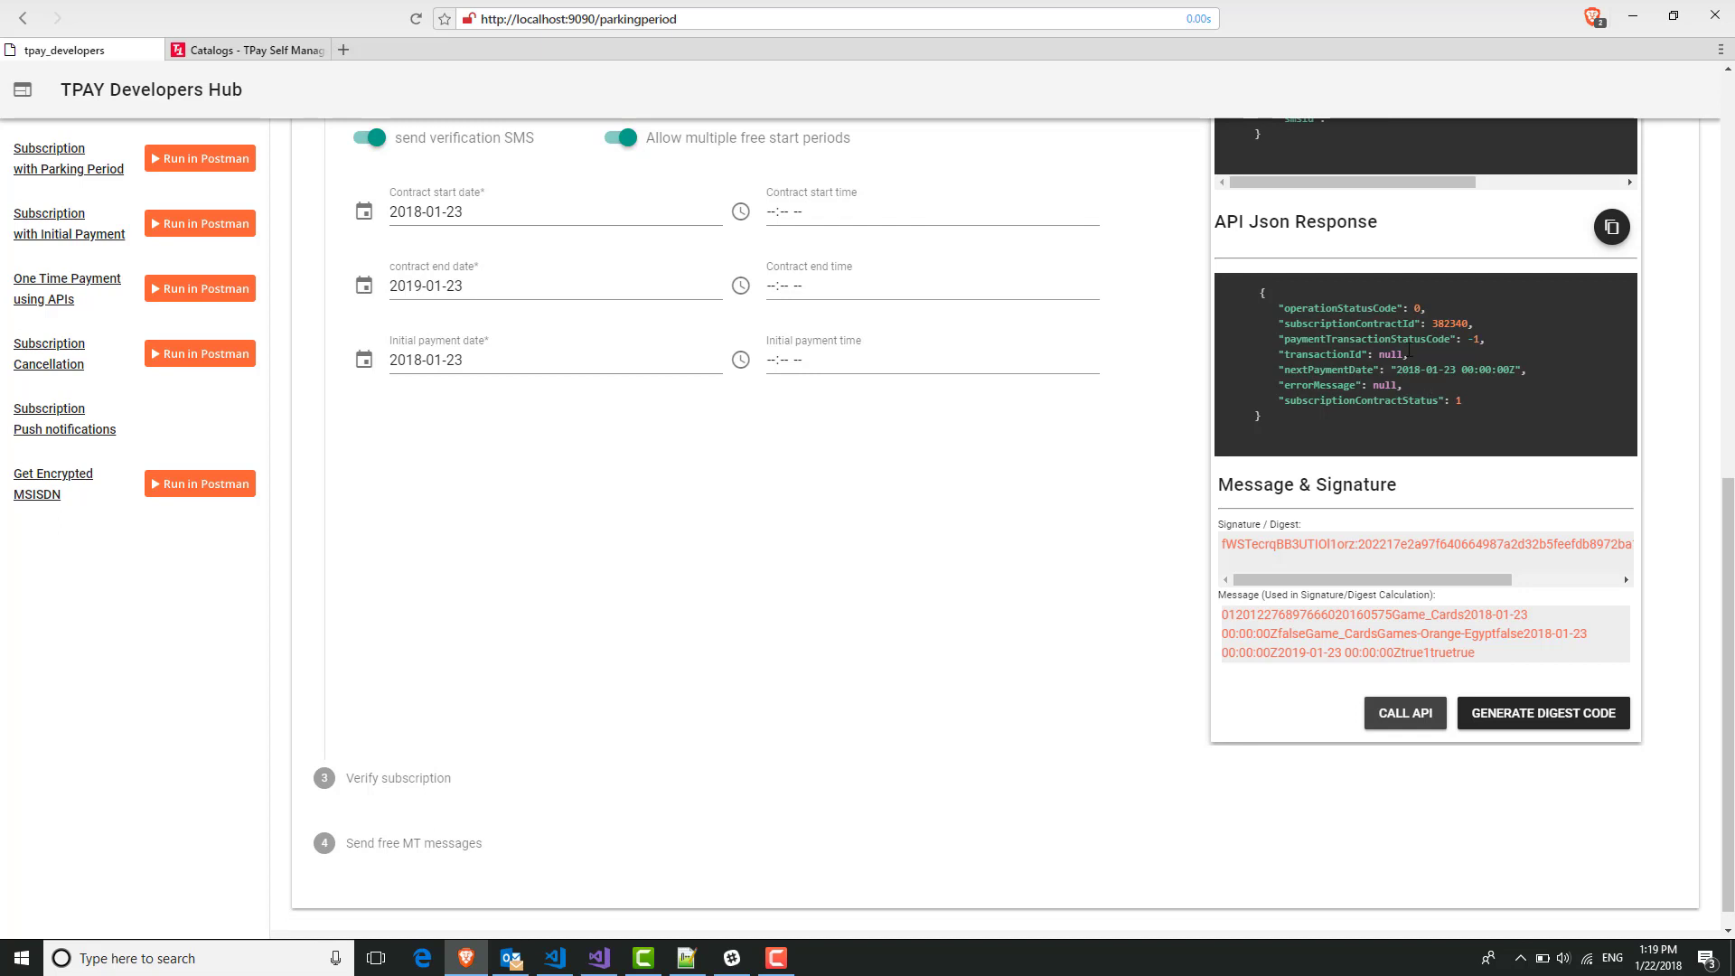
double_click(1439, 324)
scroll(1019, 612, up, 7)
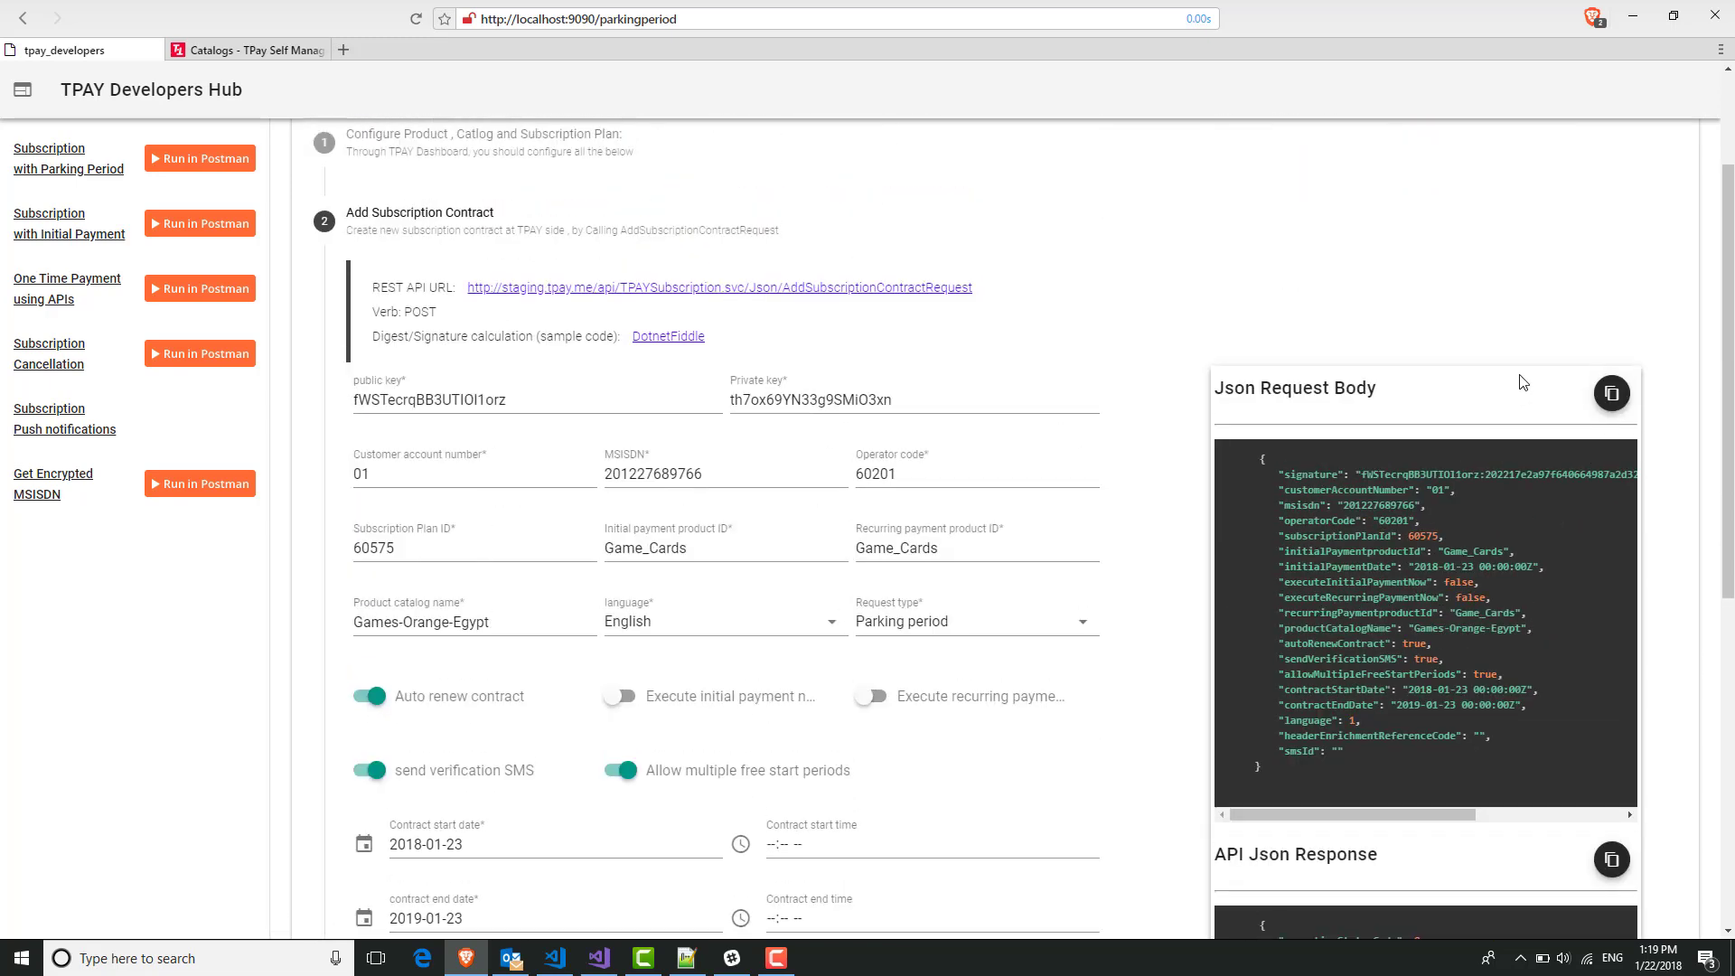
scroll(1578, 762, down, 2)
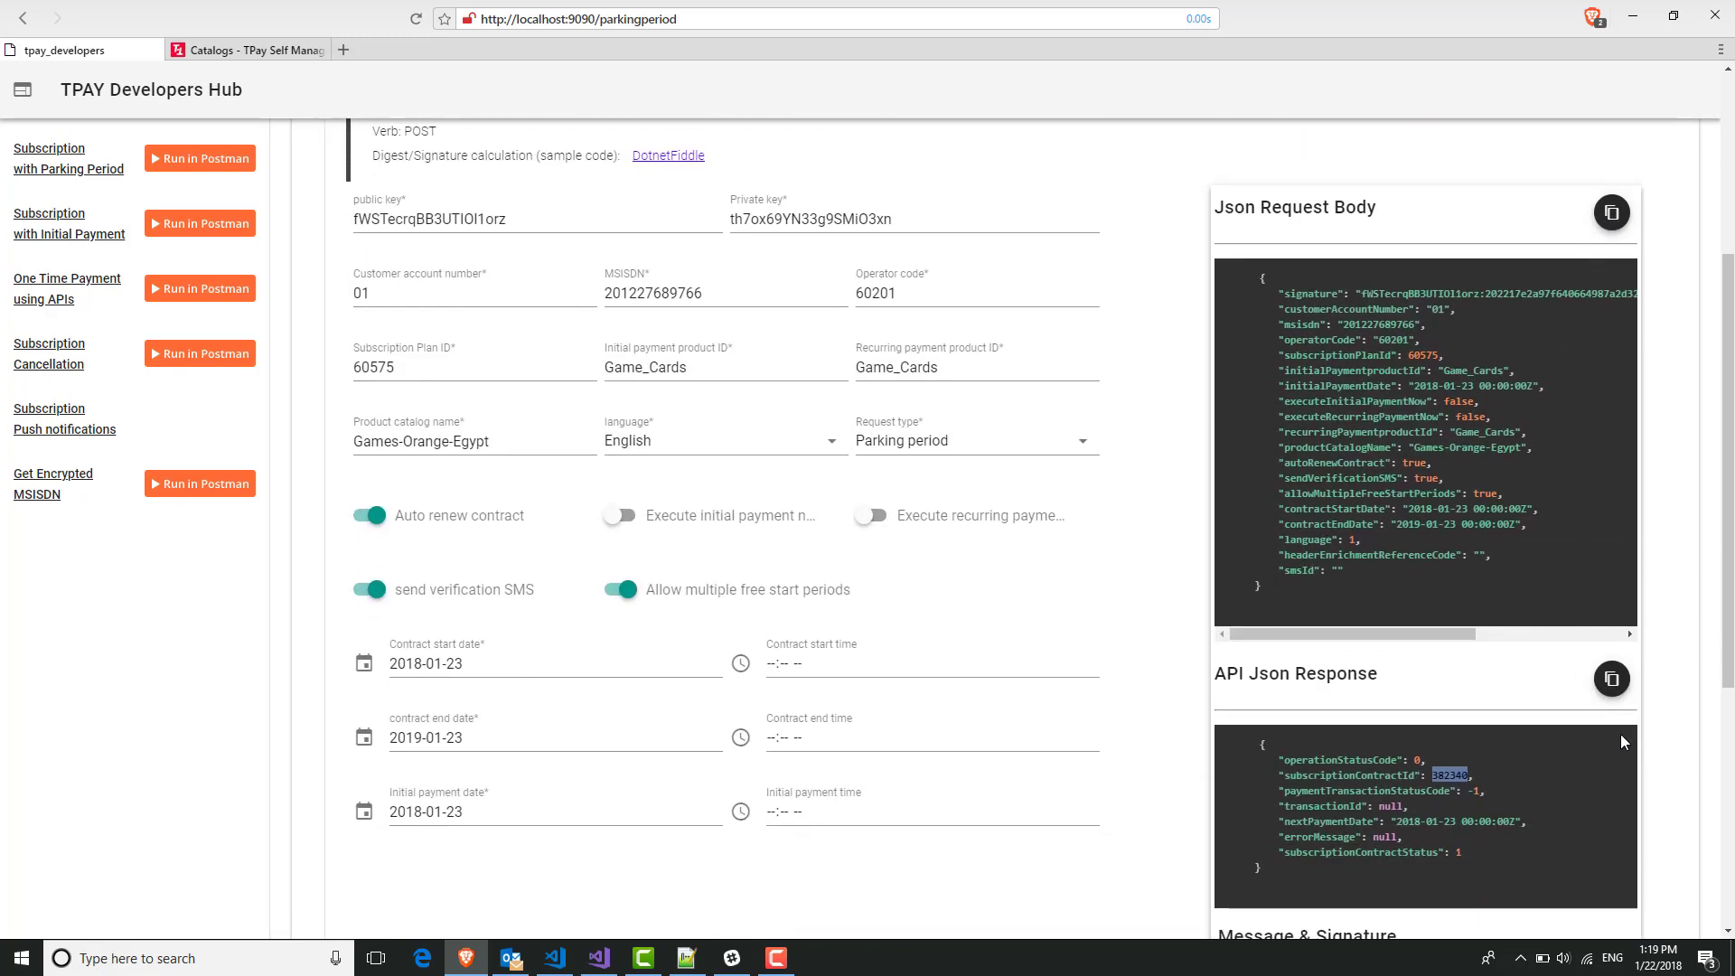
Copy the Json Request Body to the clipboard.
click(1613, 683)
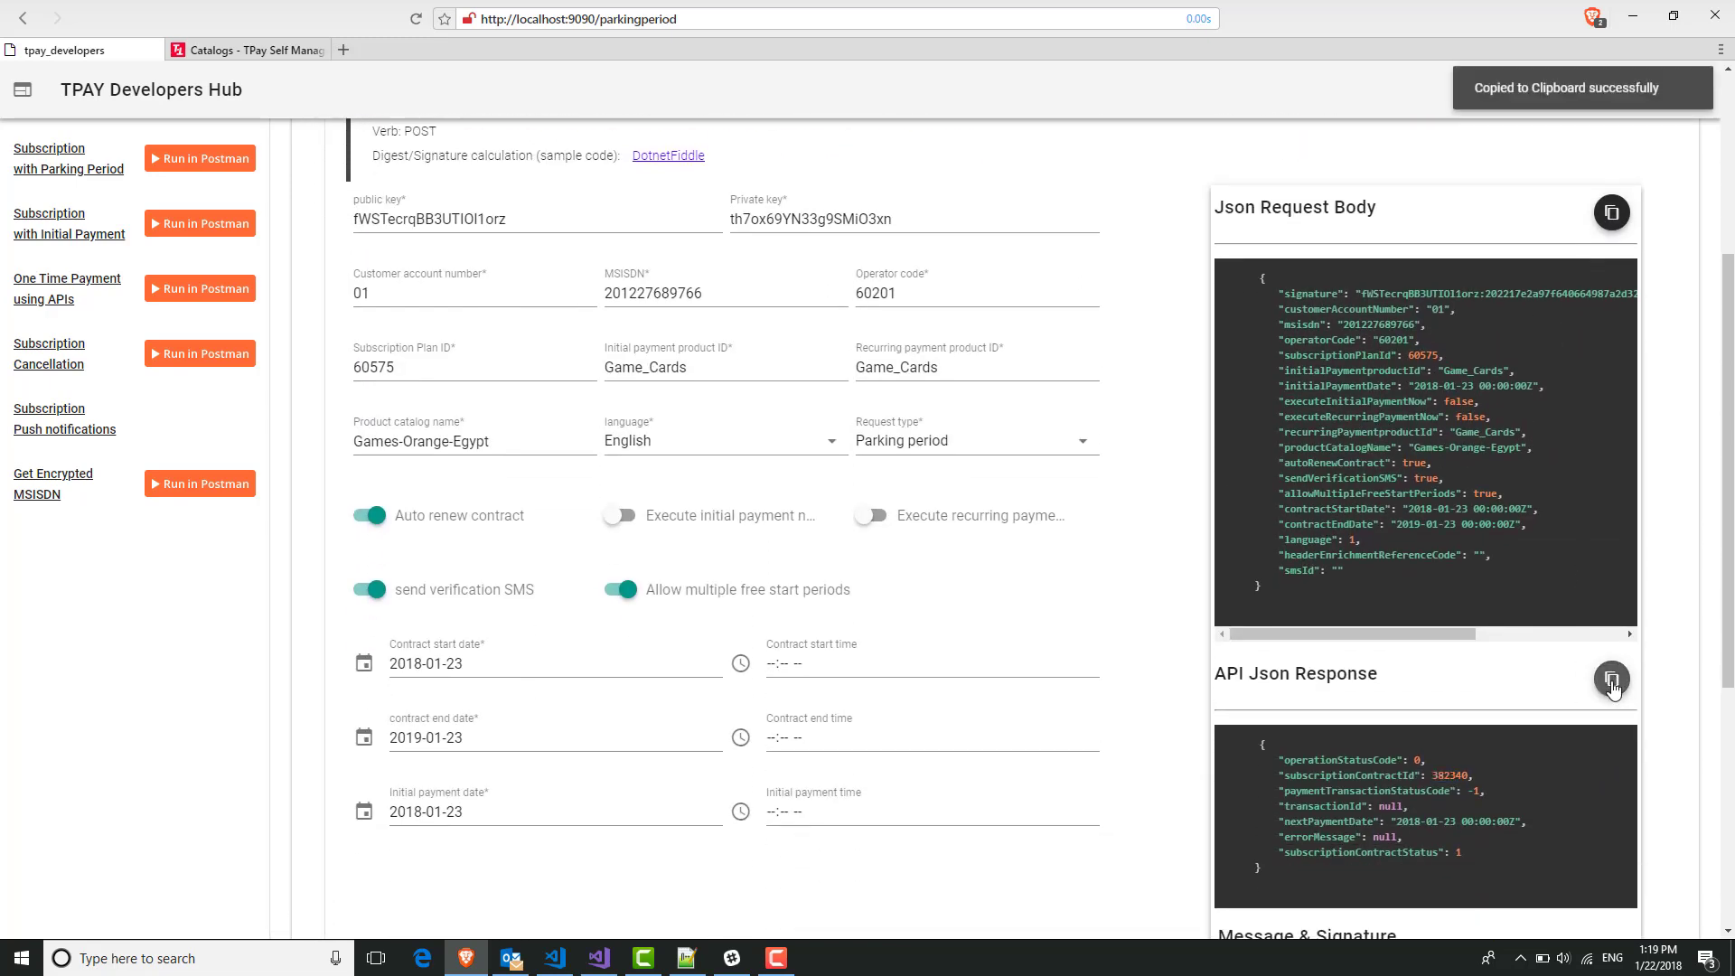
click(1612, 215)
key(alt+Tab)
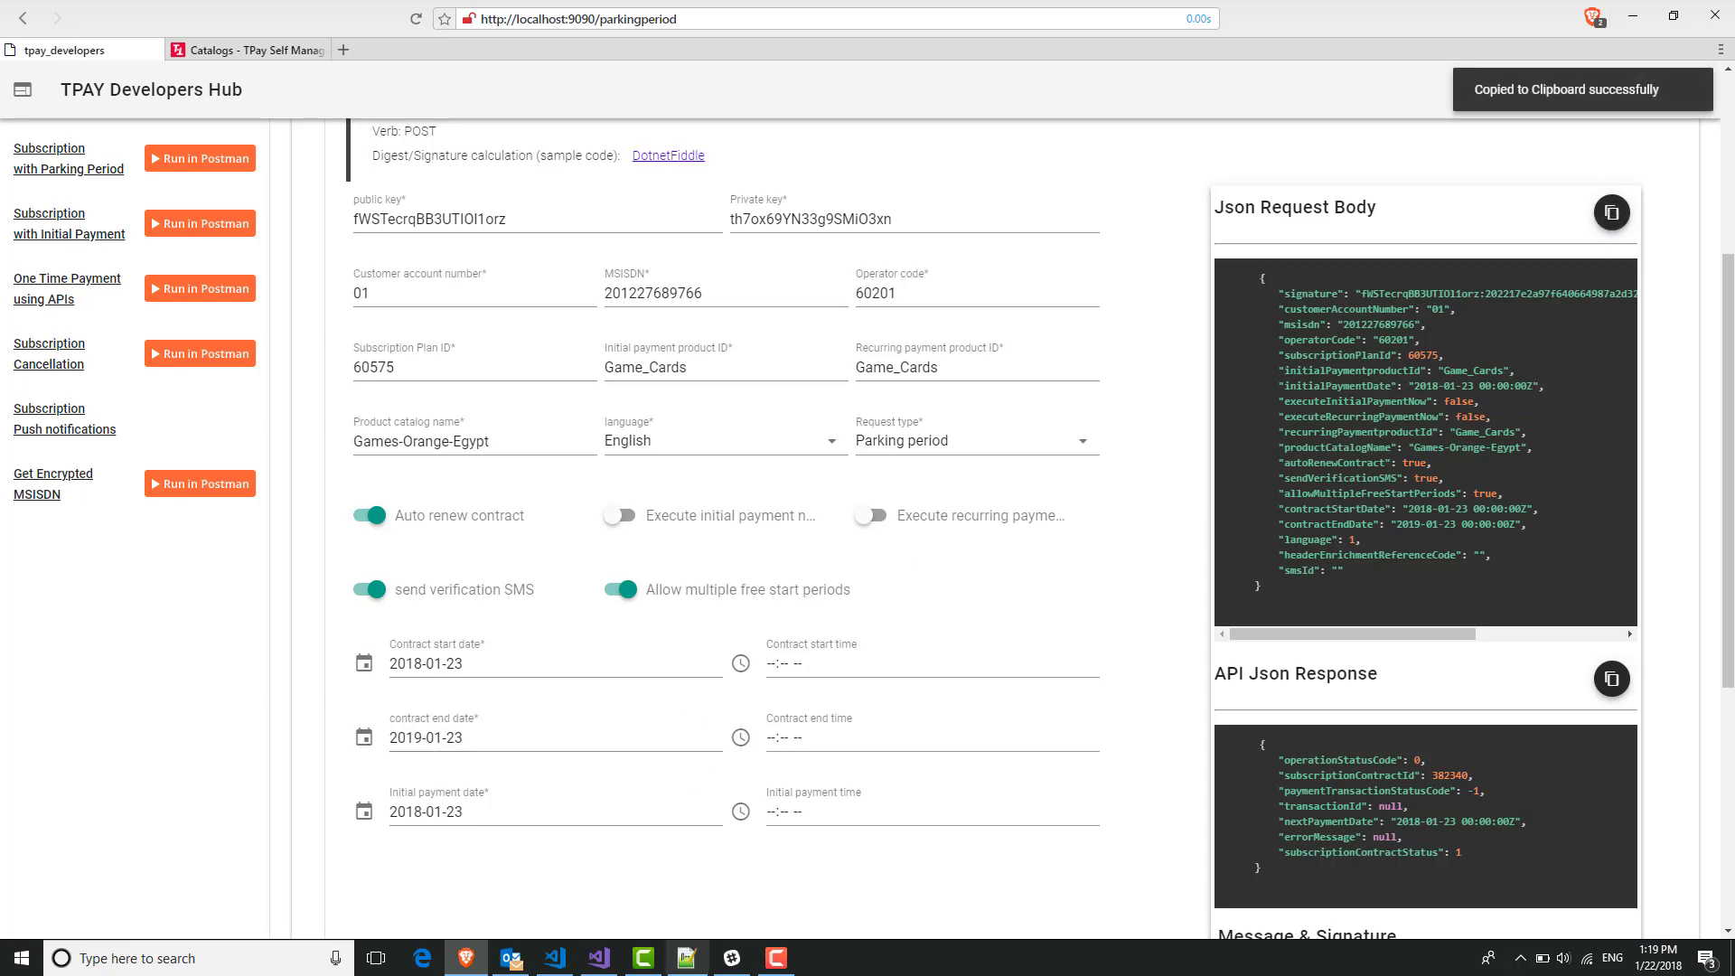
Paste the request JSON into a new Notepad++ document, with the API response below it.
double_click(201, 76)
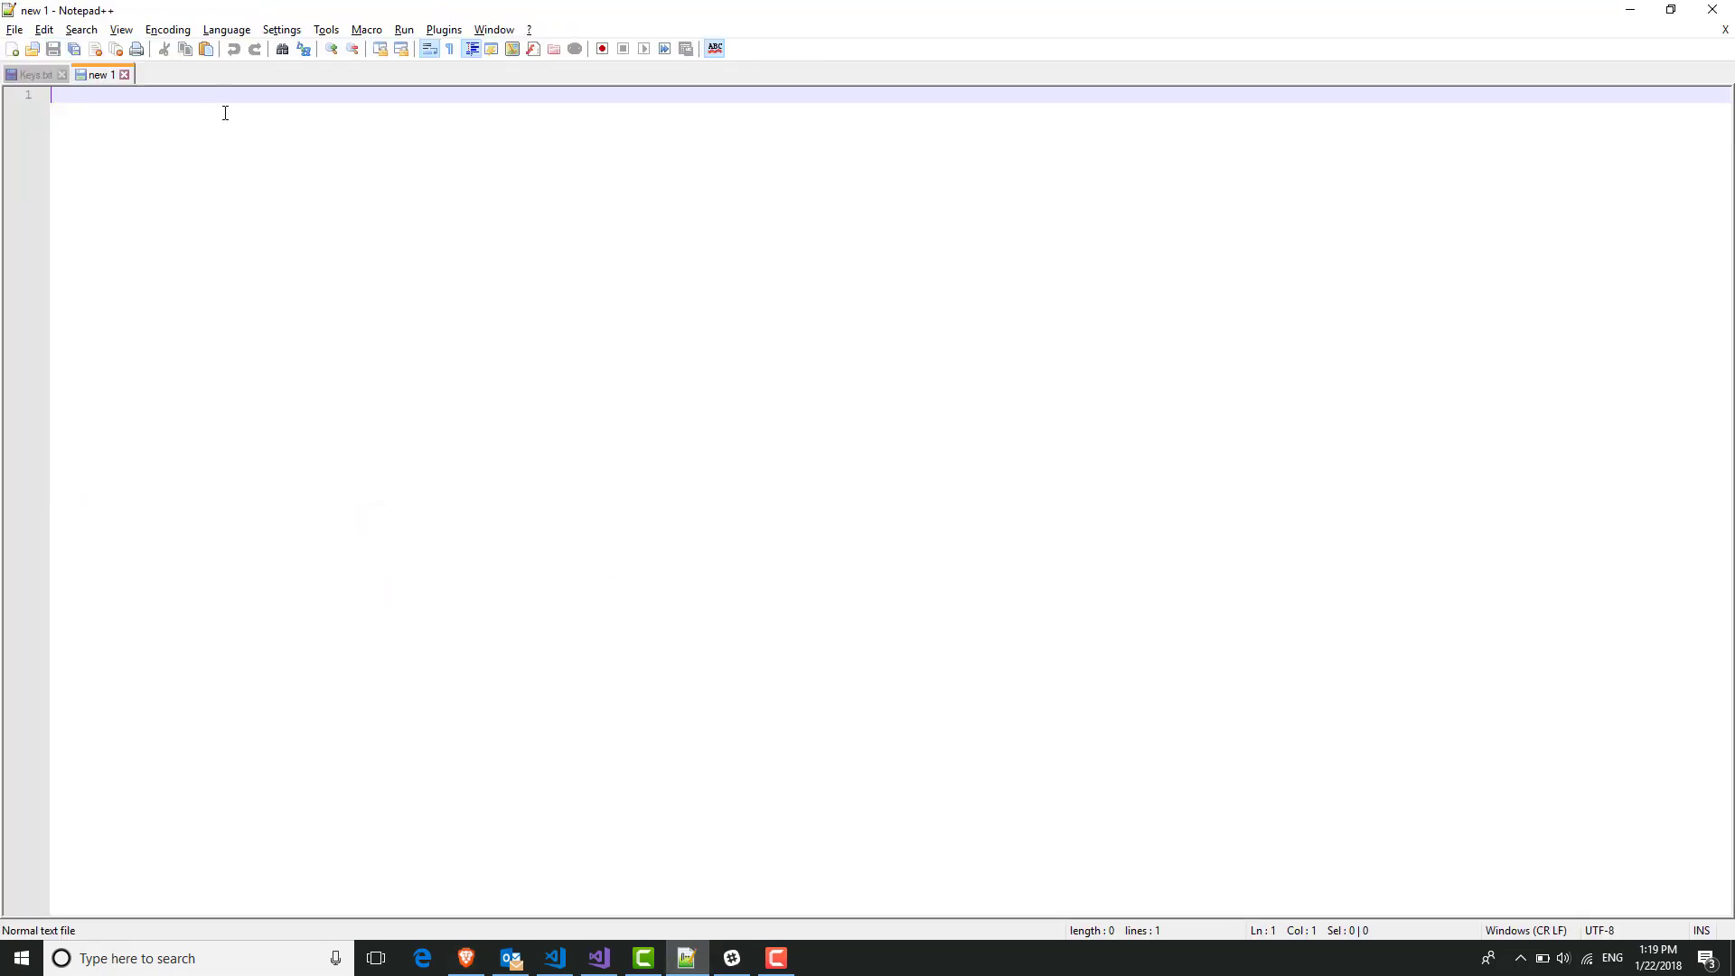
key(ctrl+v)
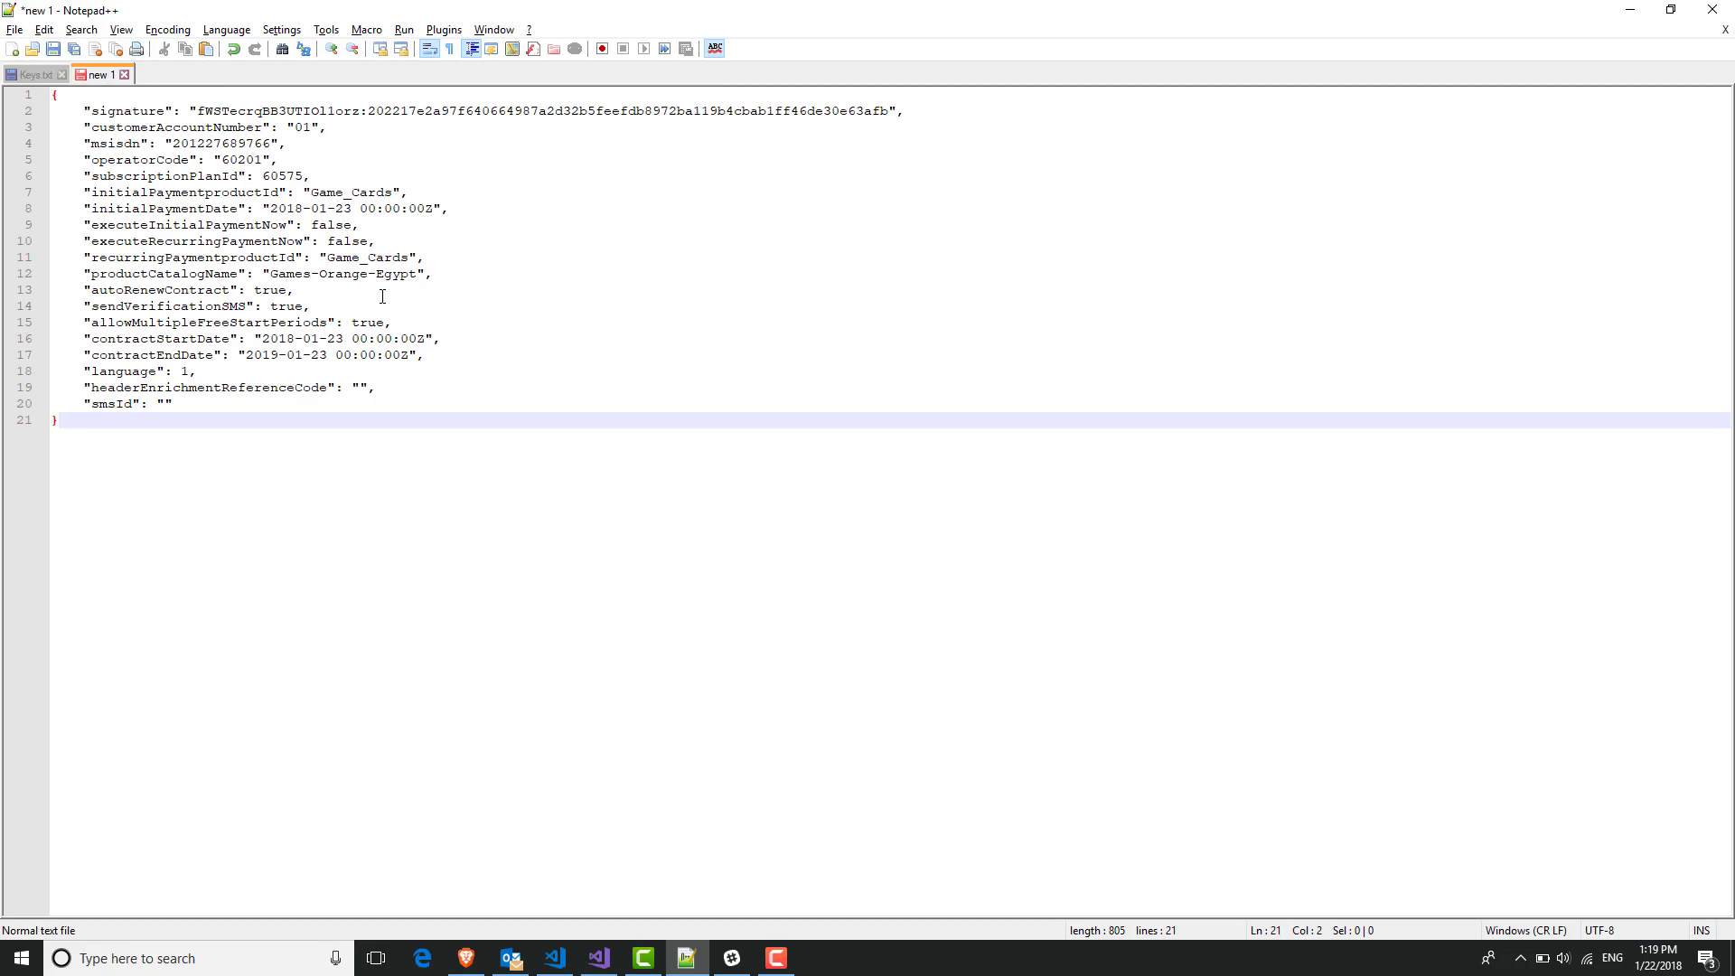
key(Return)
key(Return)
key(Return)
key(alt+Tab)
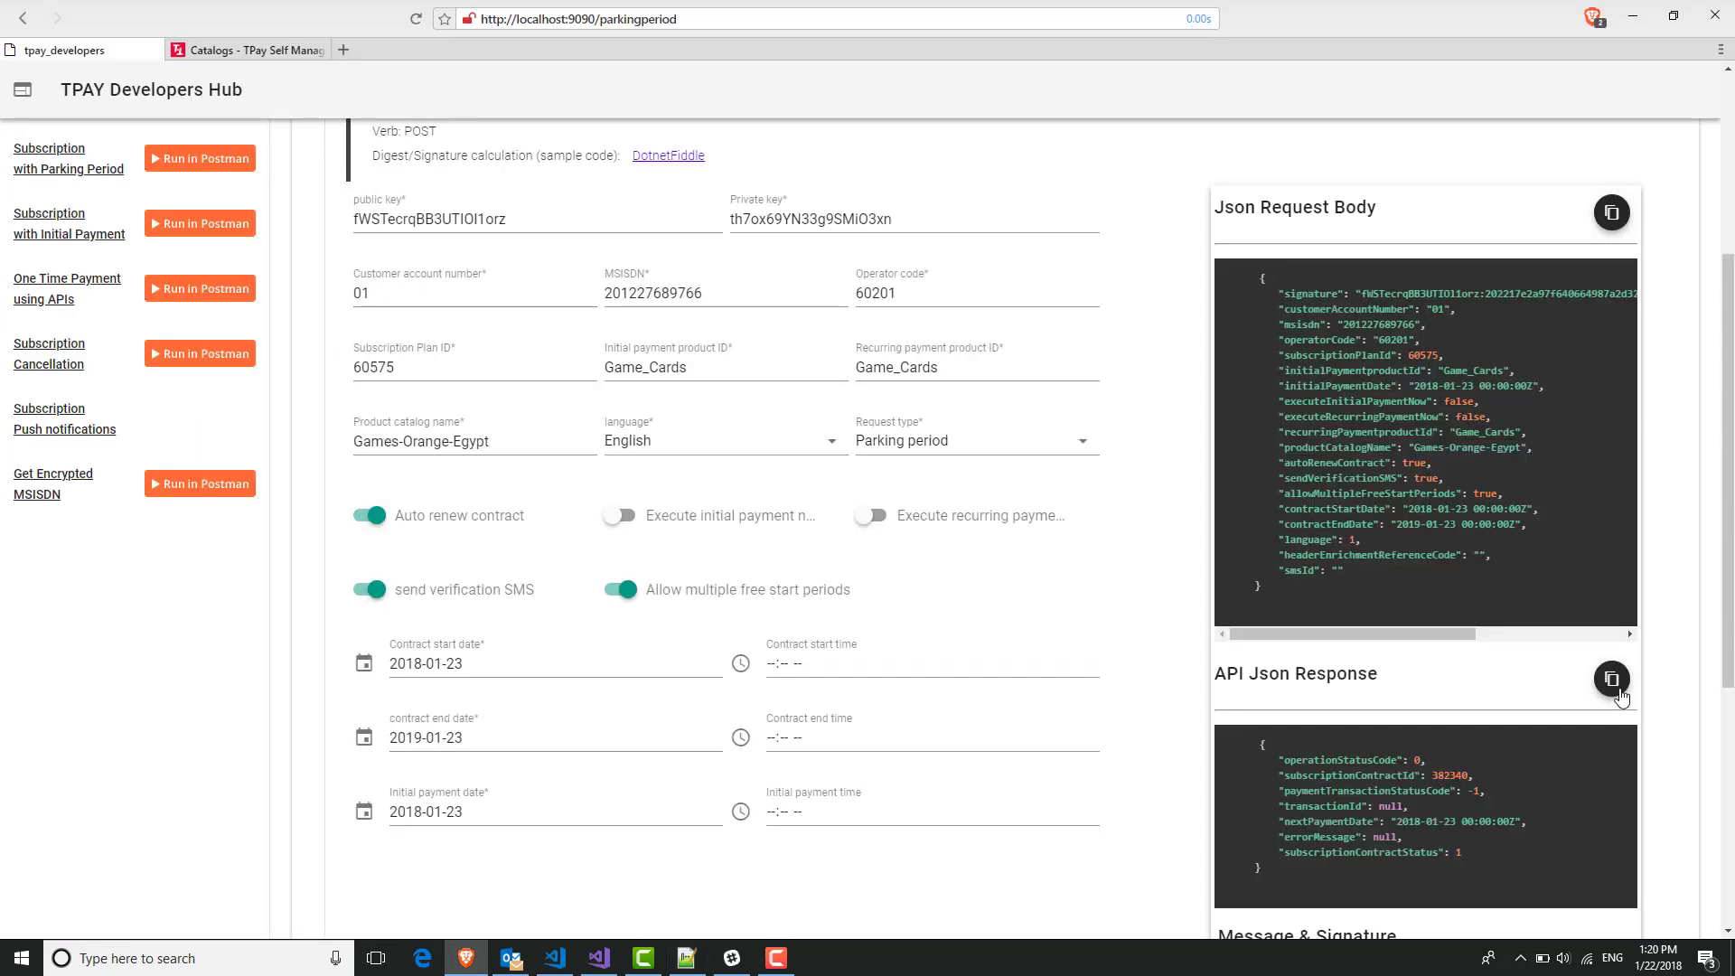
click(1613, 680)
key(alt+Tab)
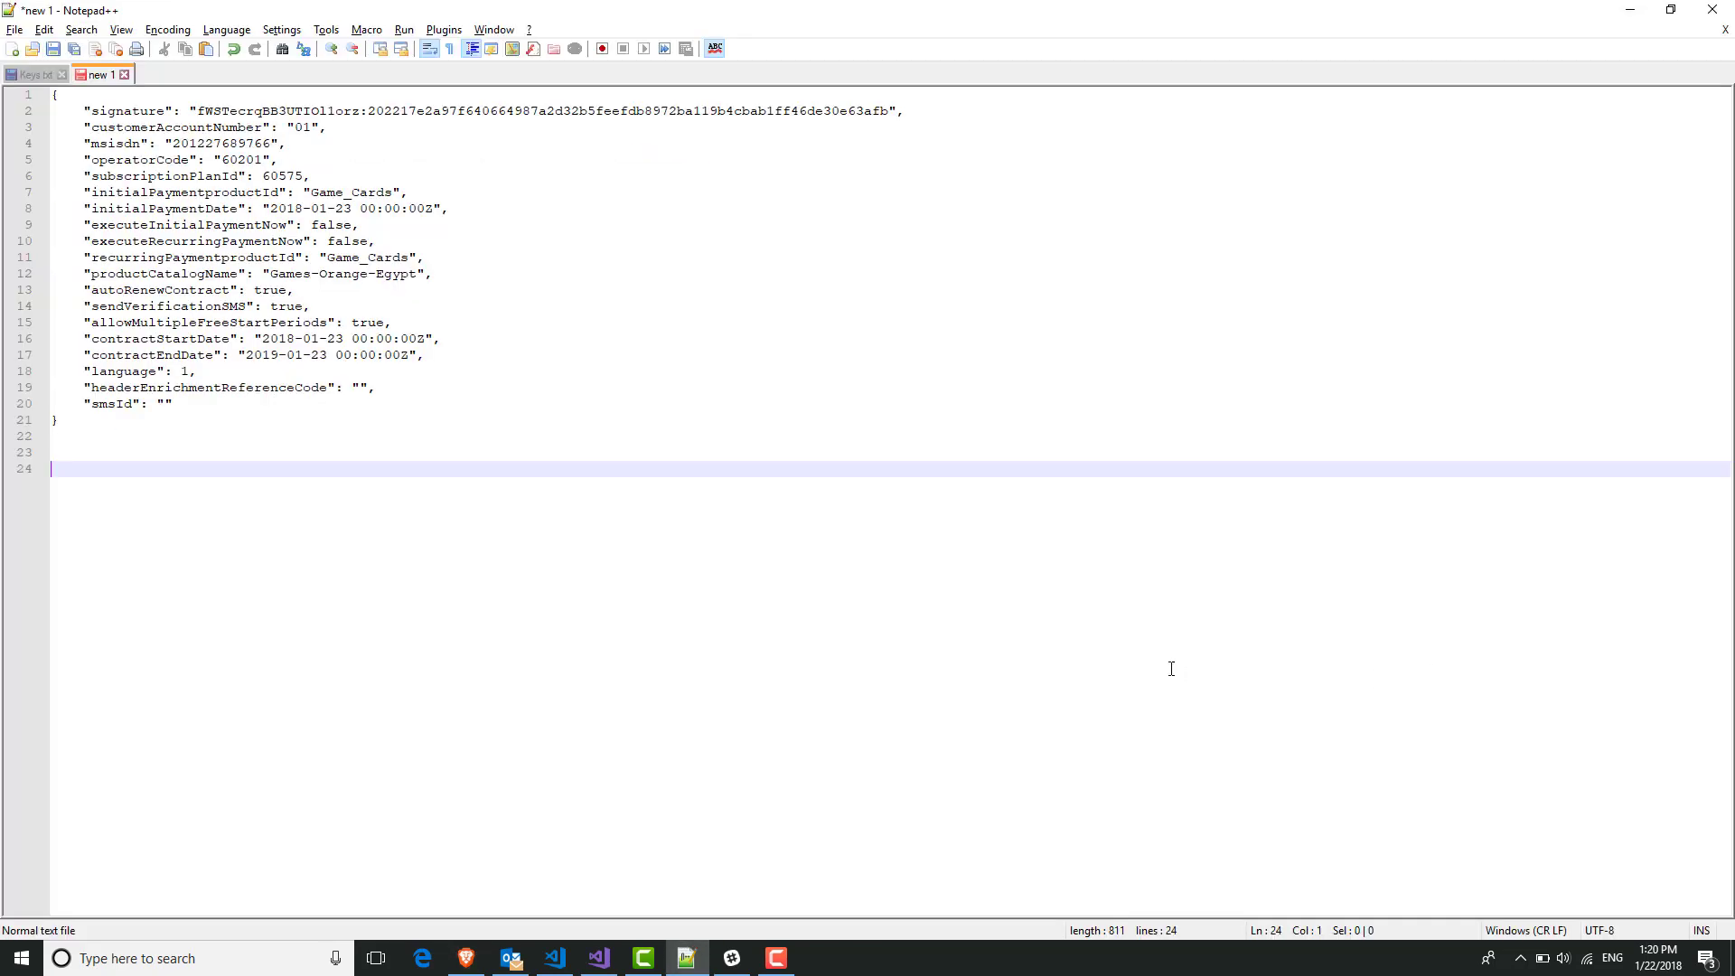
key(ctrl+v)
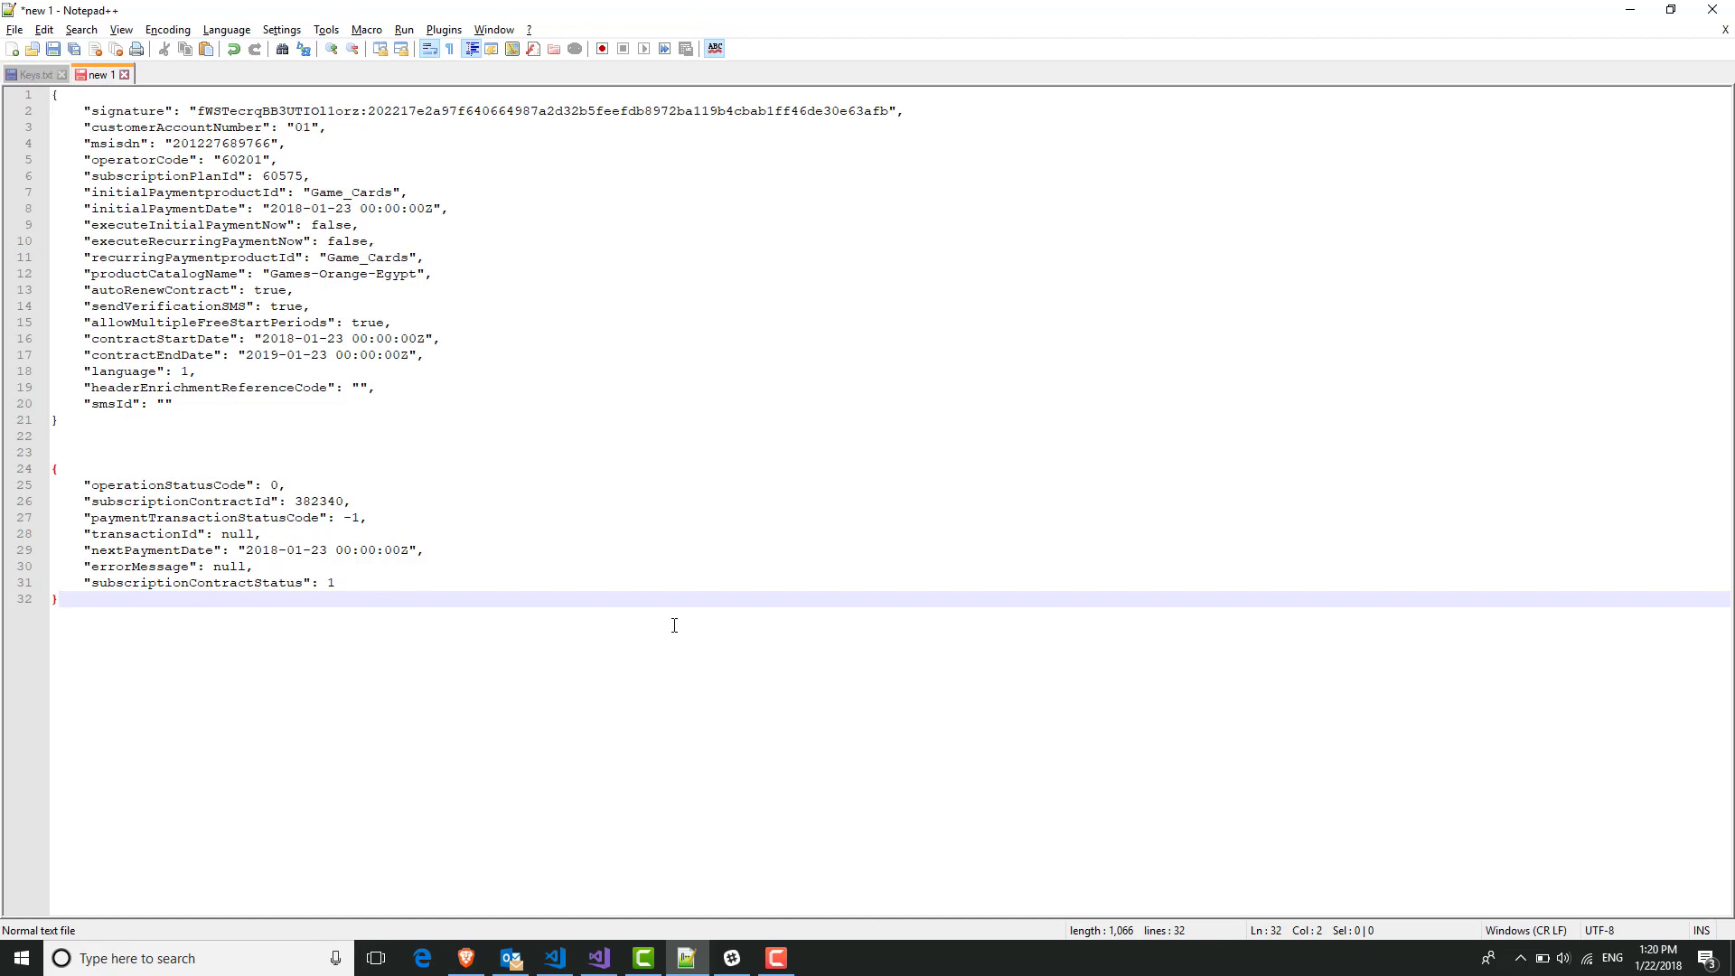
key(alt+Tab)
Review the signature message text and generate the digest calculation code.
scroll(1229, 429, down, 3)
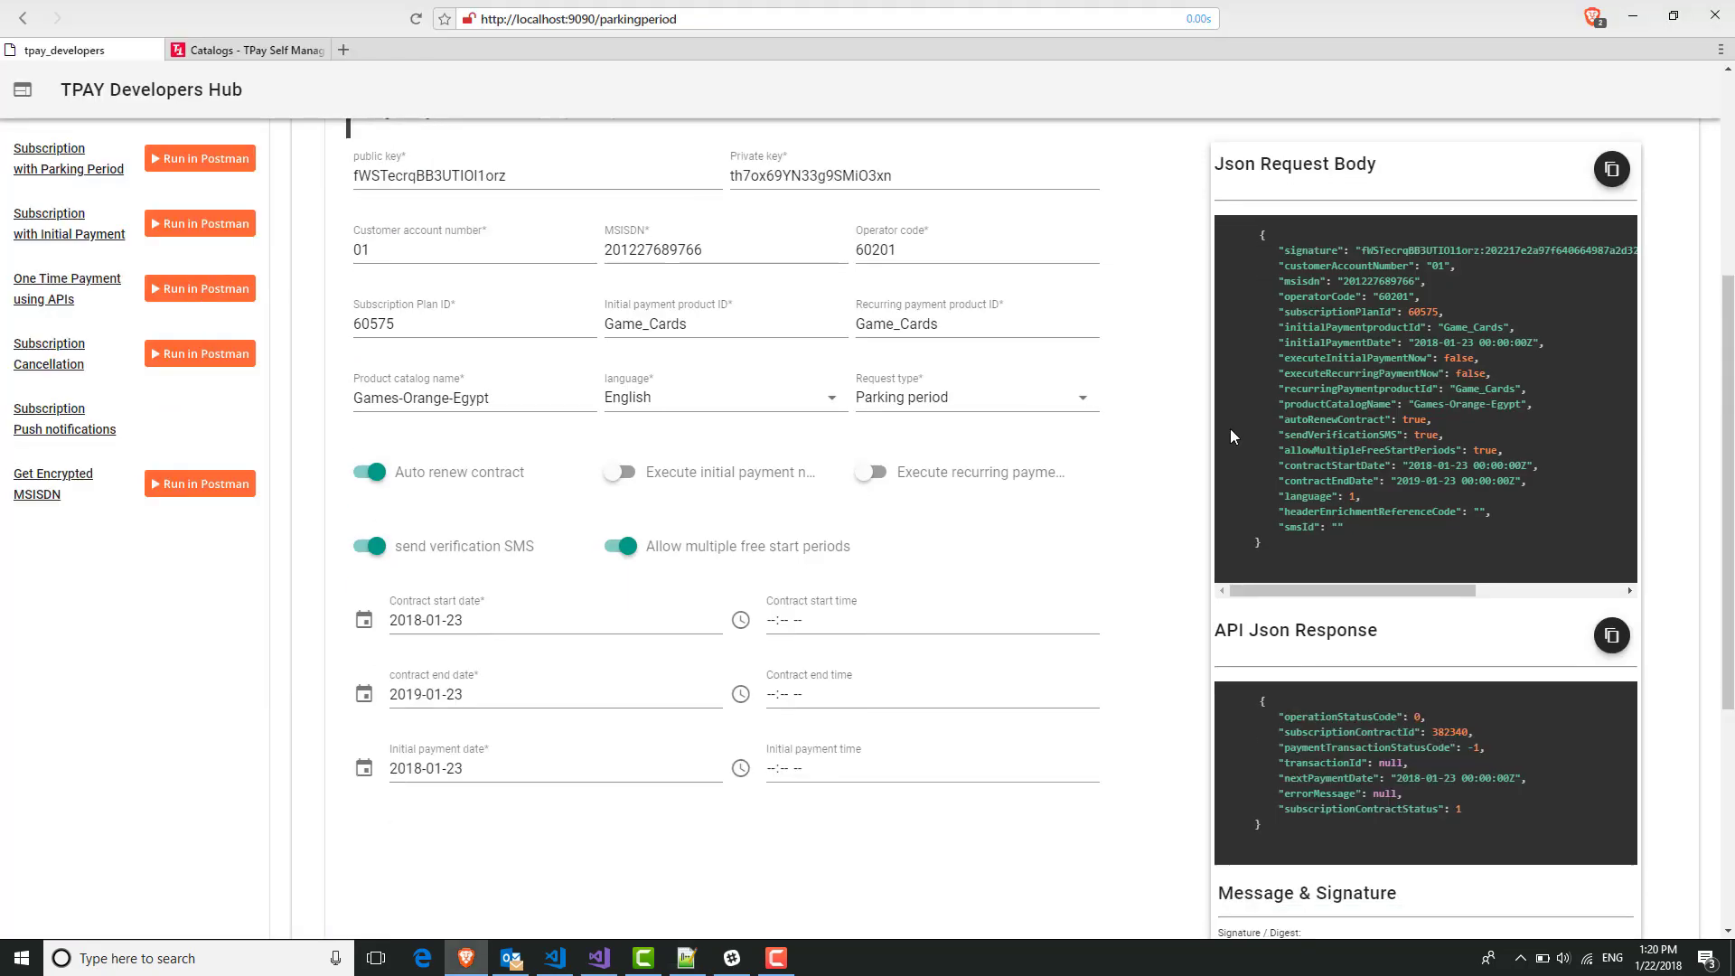
scroll(1231, 429, down, 3)
double_click(1337, 614)
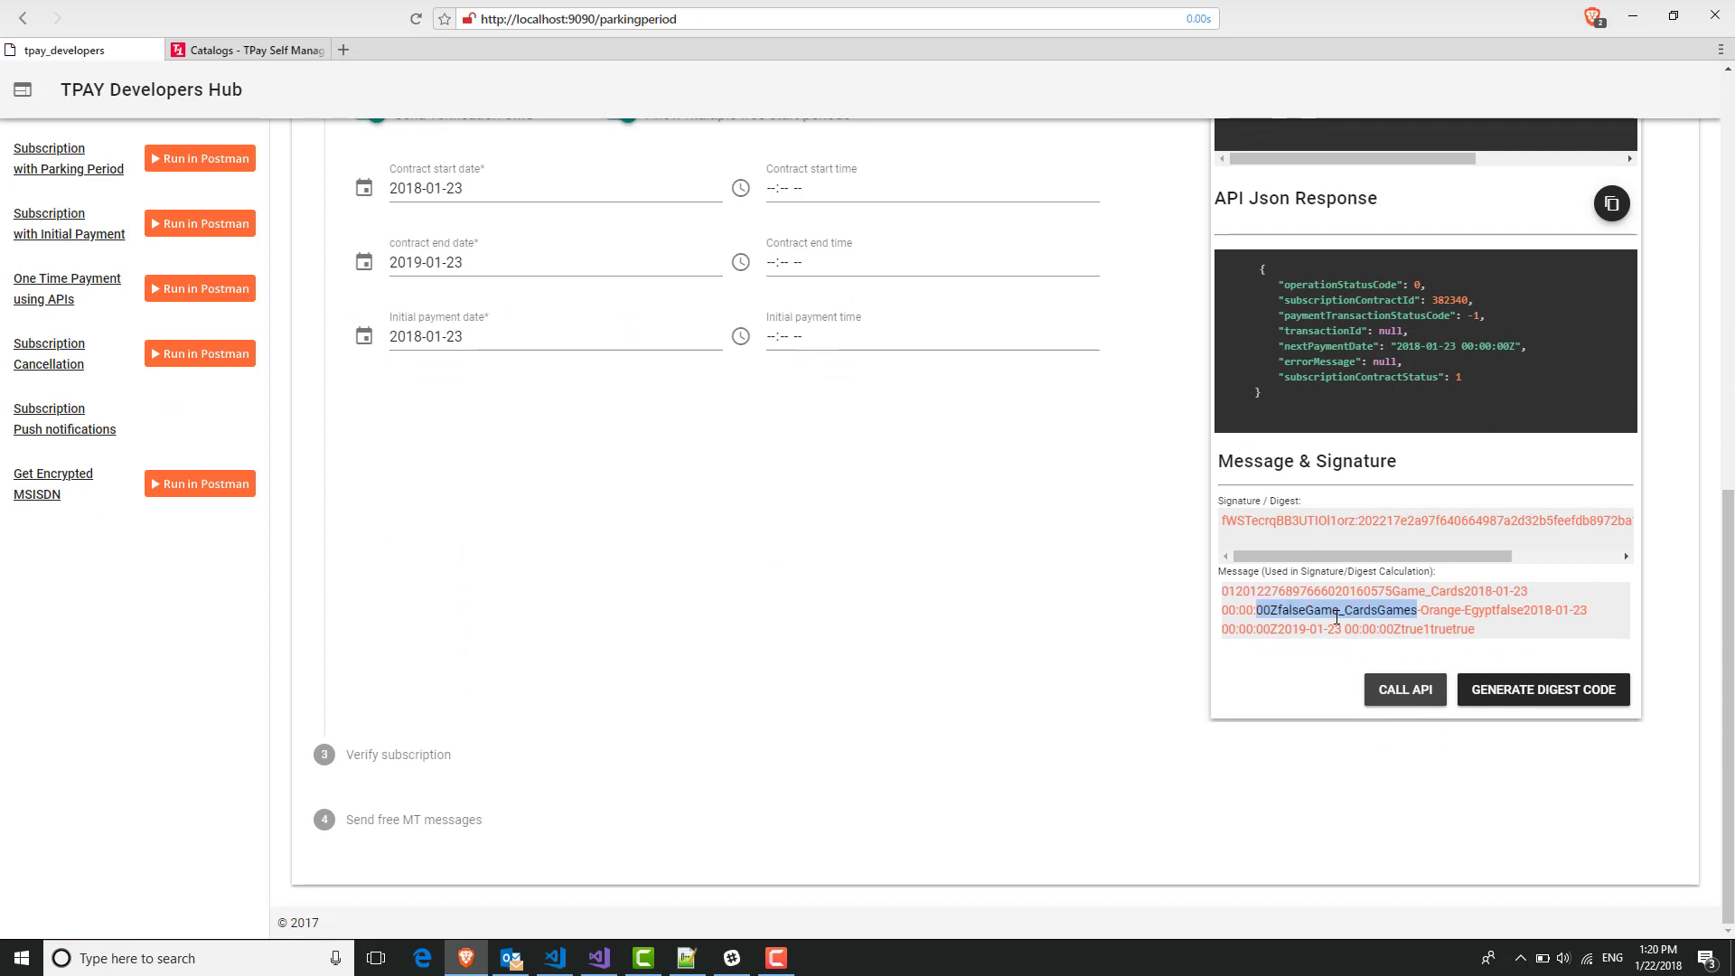
click(1285, 588)
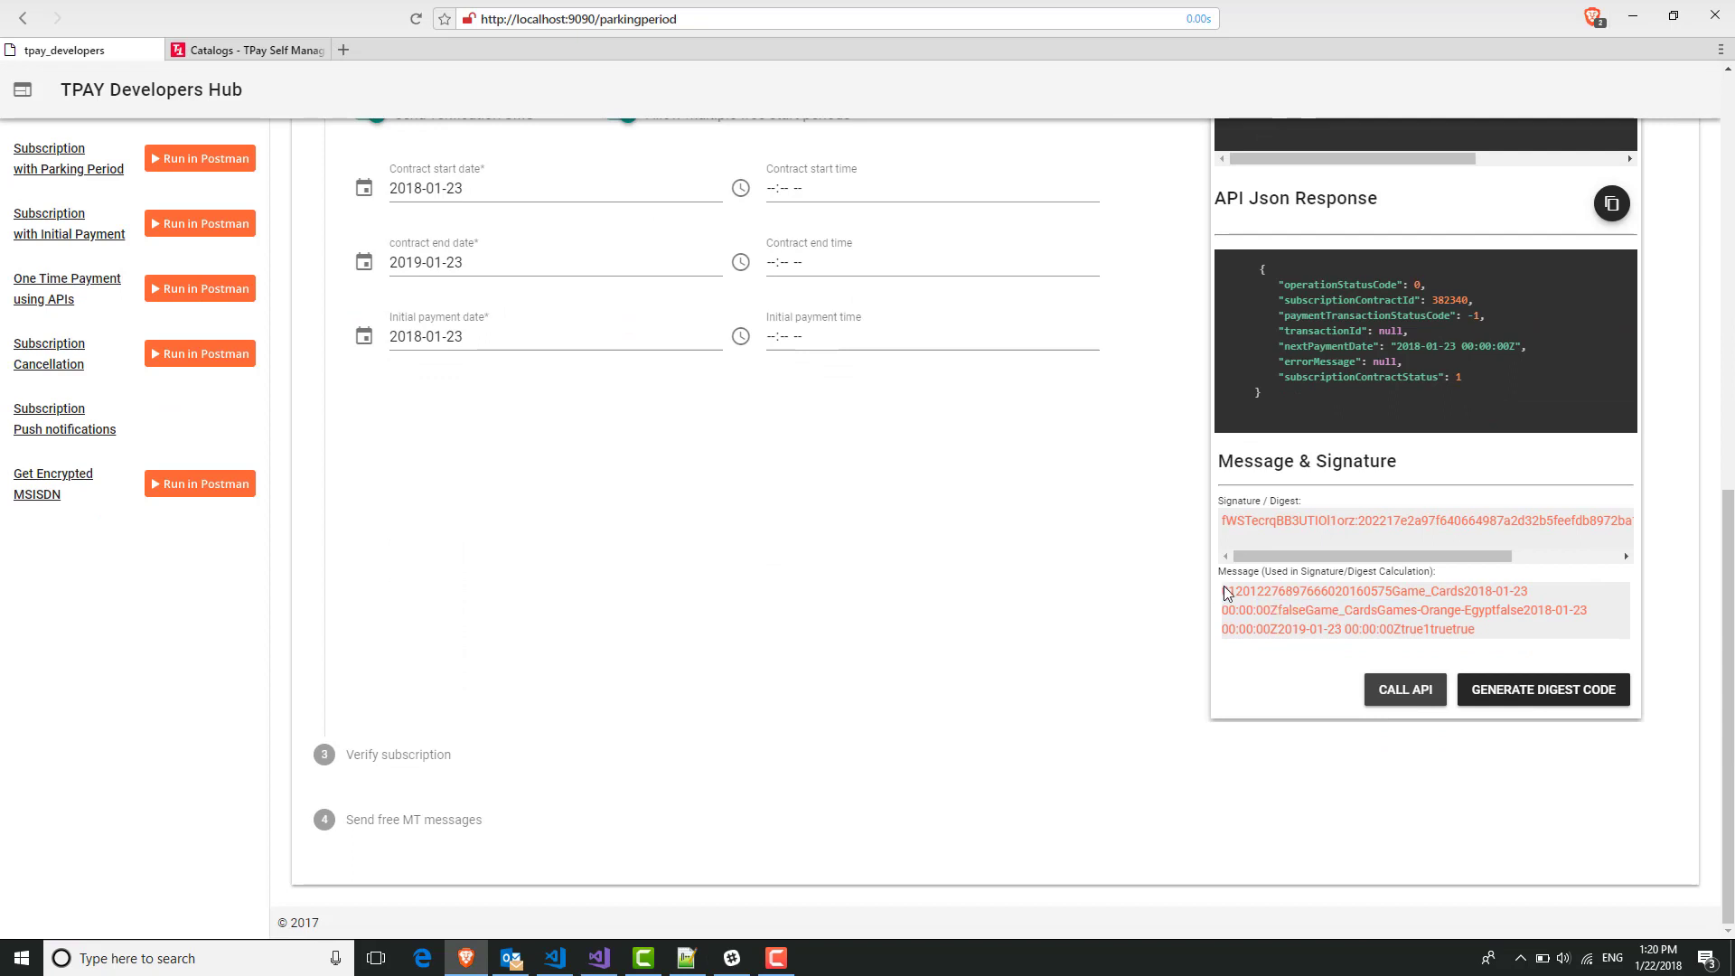
click(1513, 703)
Open the Add Subscription Contract Request C# digest sample and copy its code.
scroll(1528, 705, up, 1)
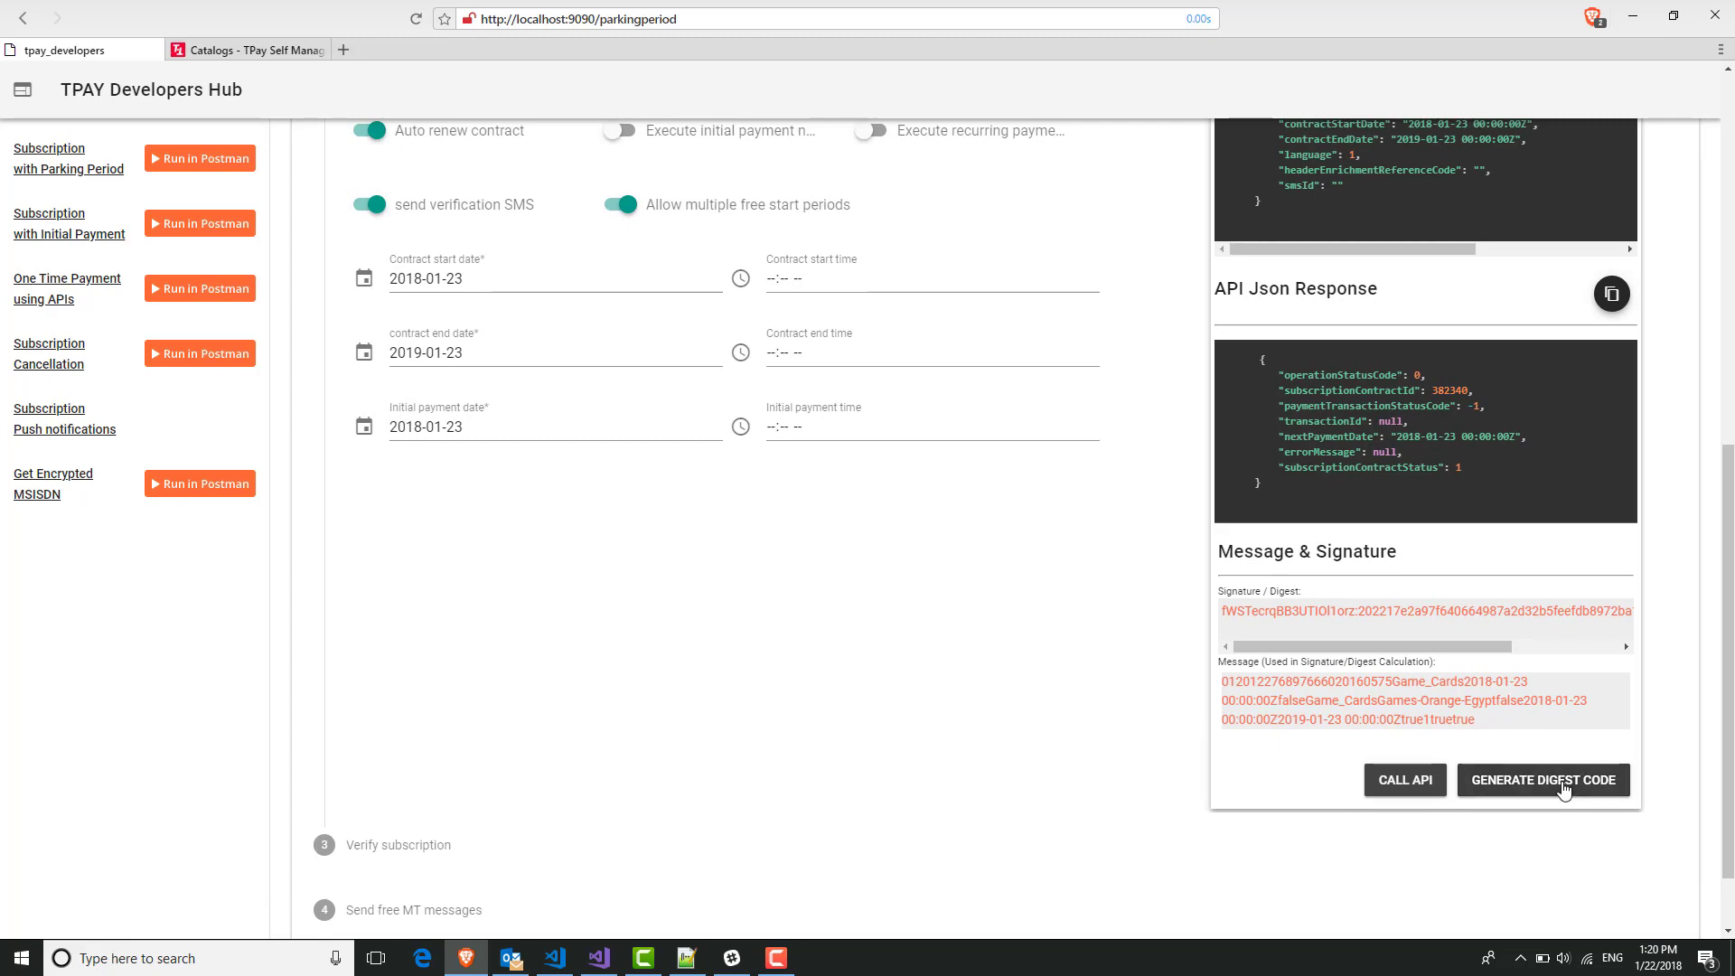
scroll(1564, 789, up, 1)
scroll(1563, 789, down, 1)
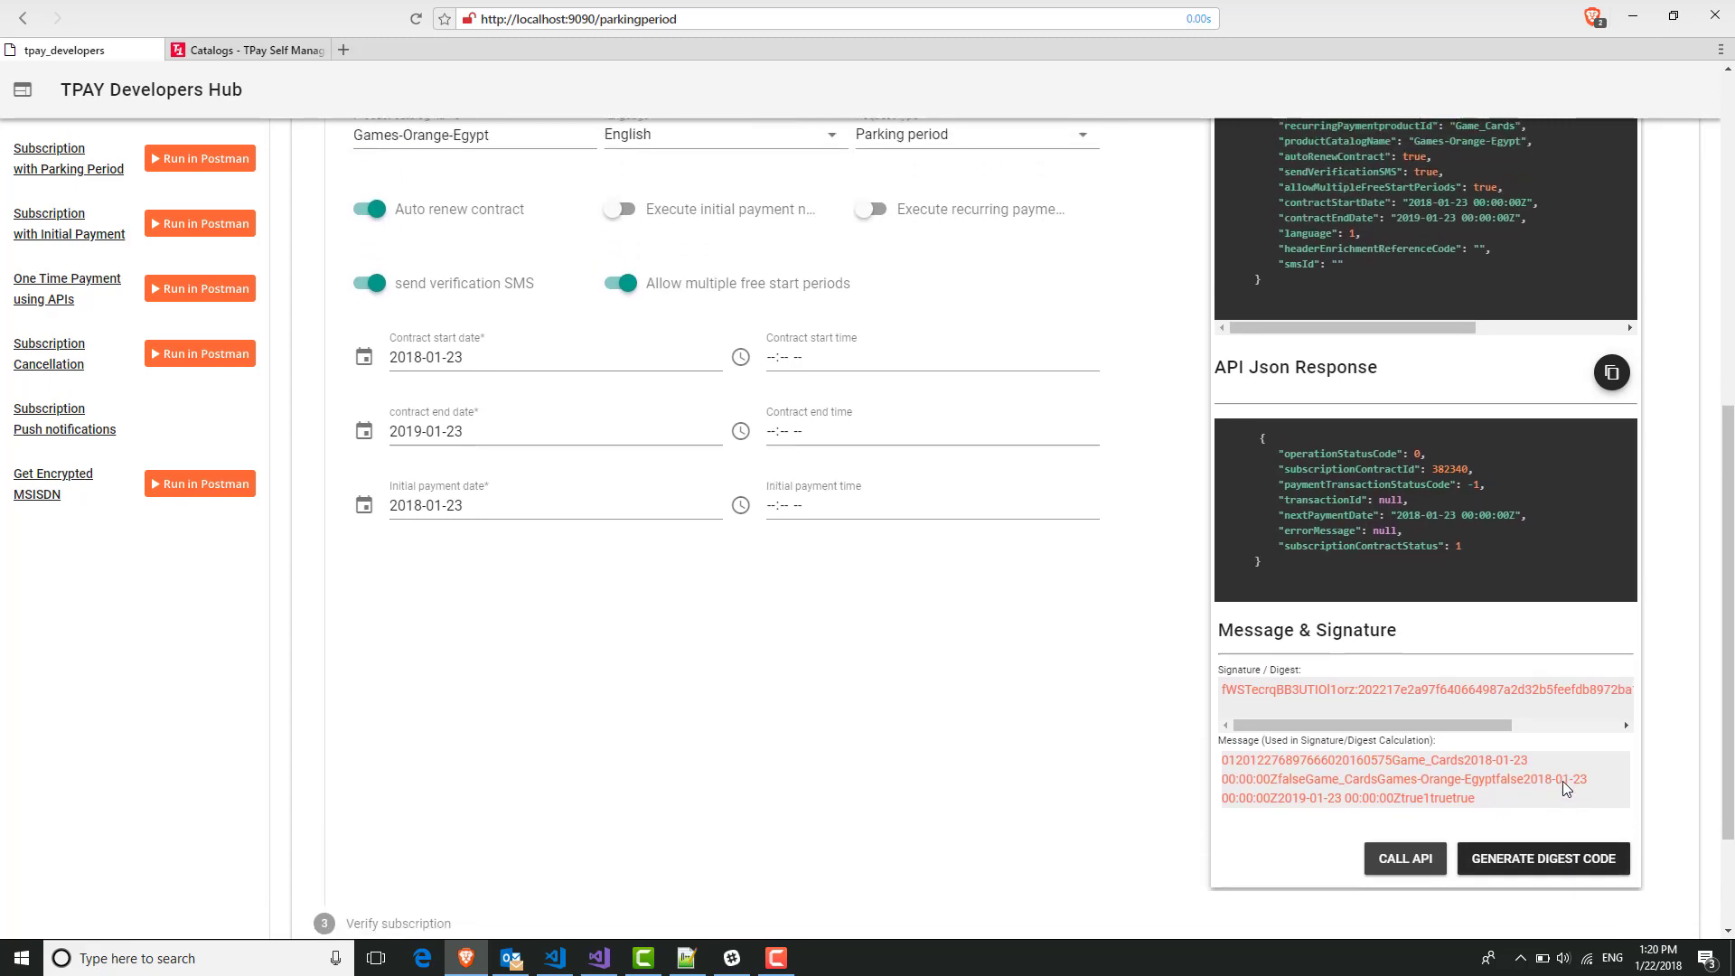
click(1553, 768)
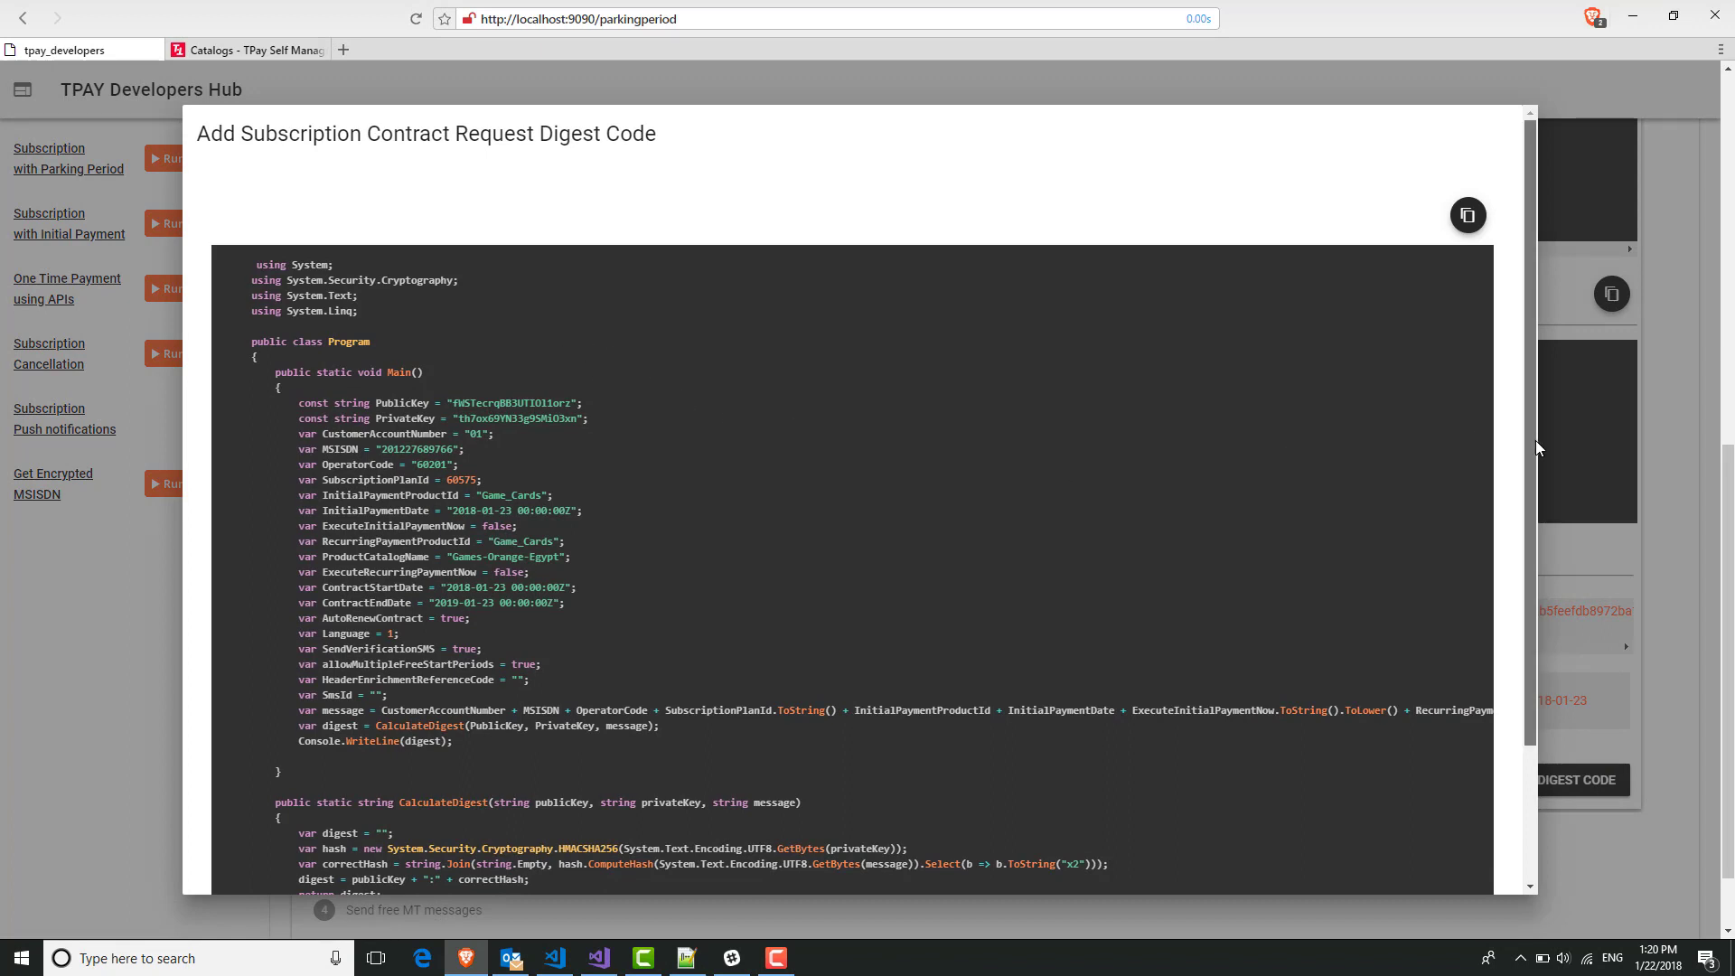
drag(1537, 441, 1494, 543)
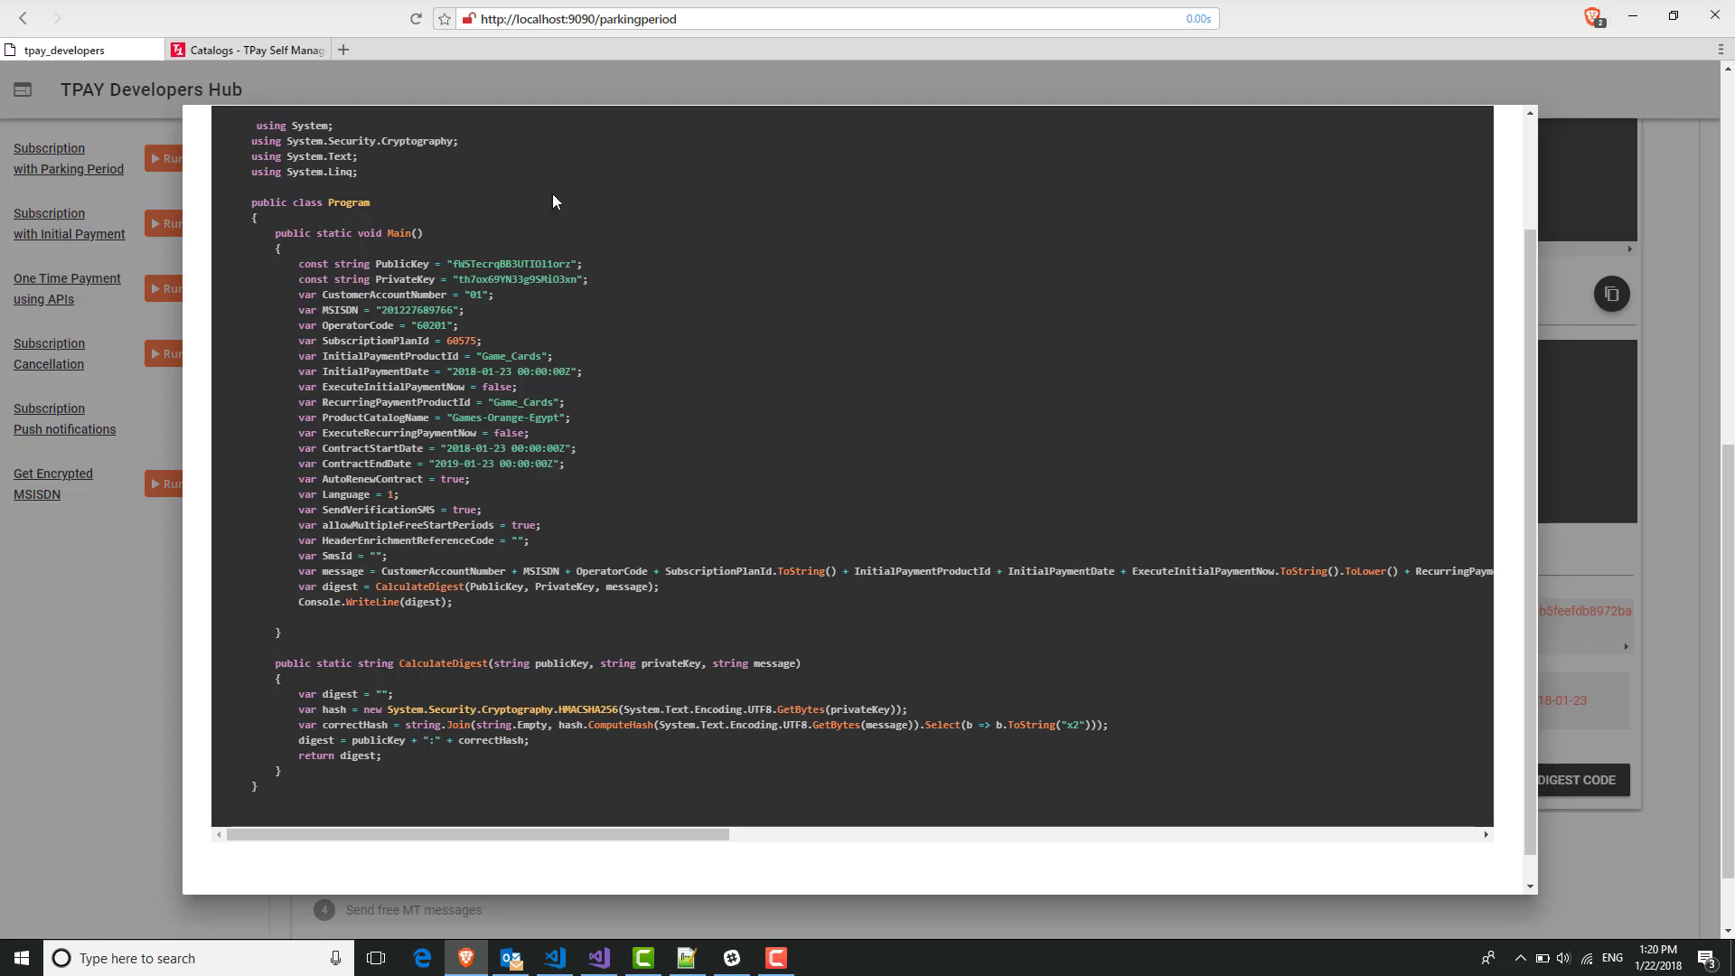
scroll(1532, 168, up, 2)
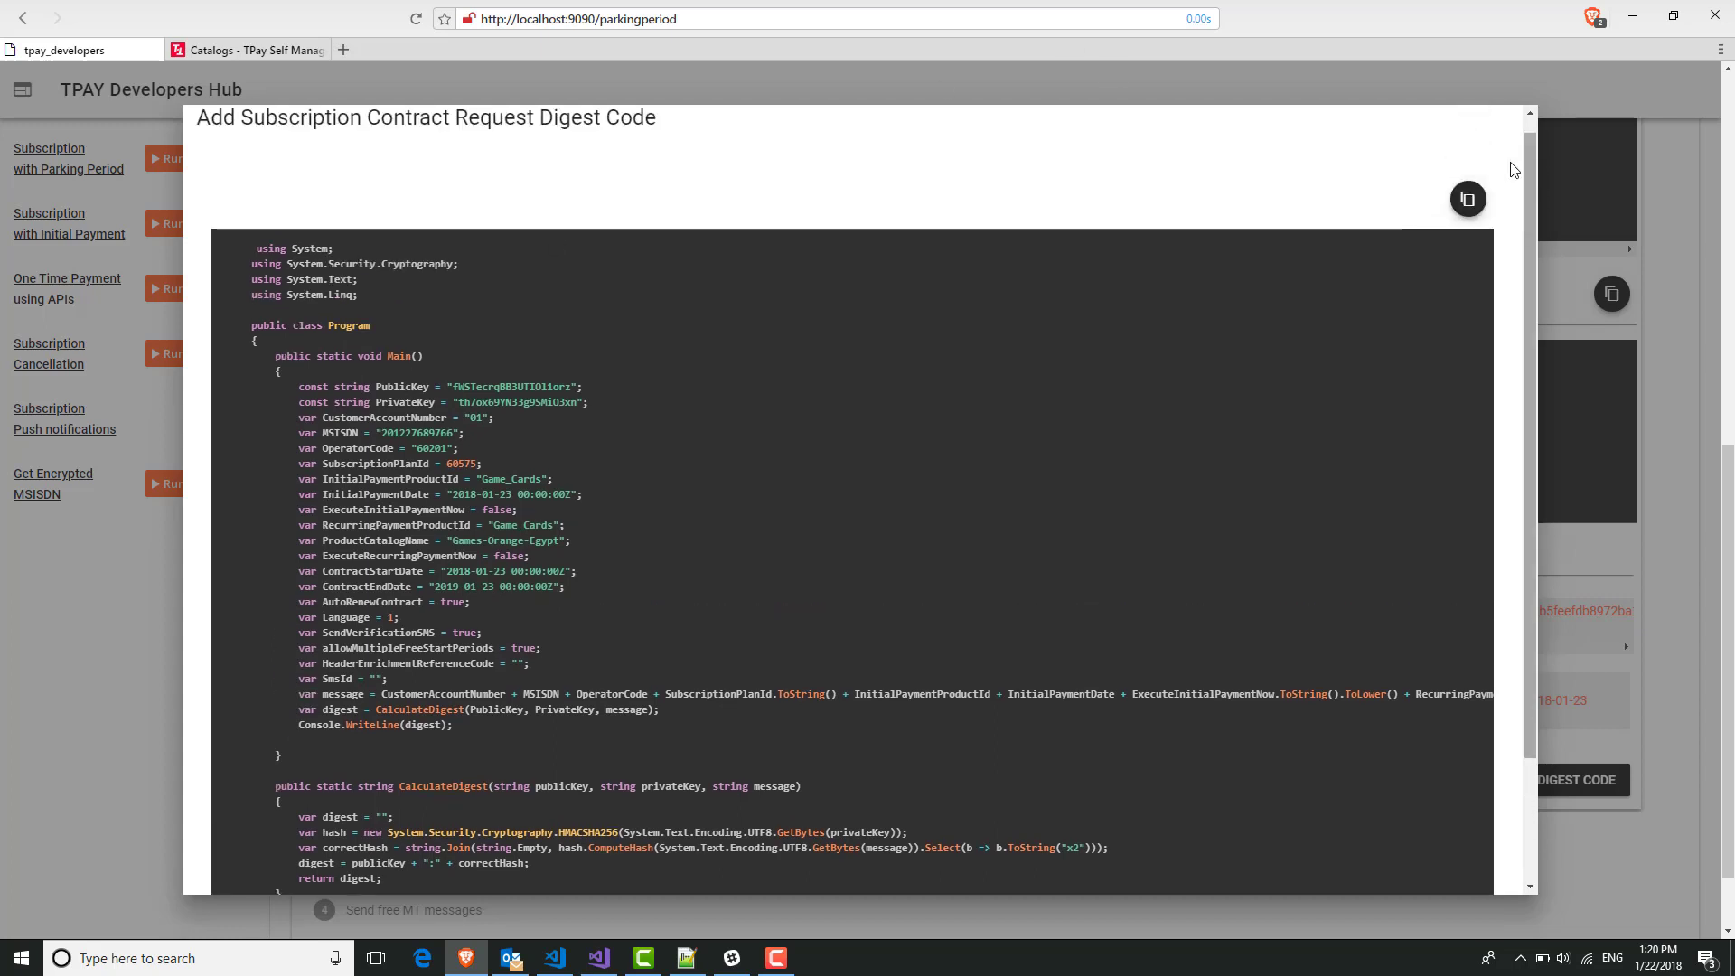
click(1468, 217)
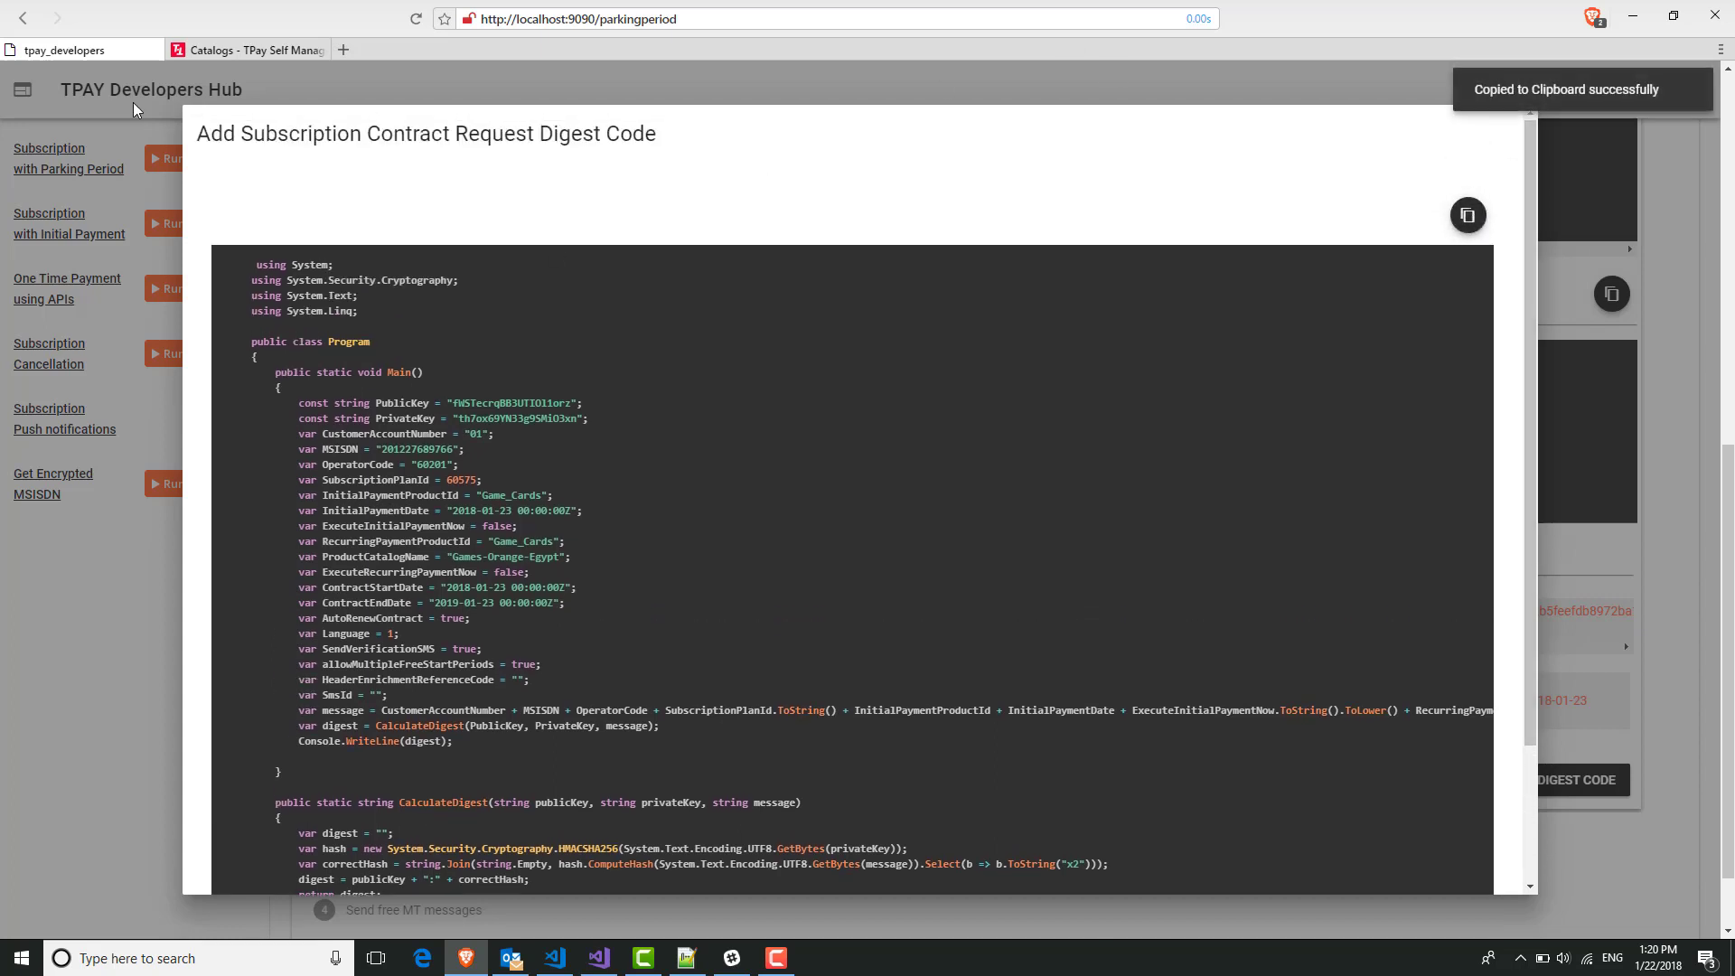
Open dotnetfiddle.net in a new browser tab.
click(349, 51)
text(d)
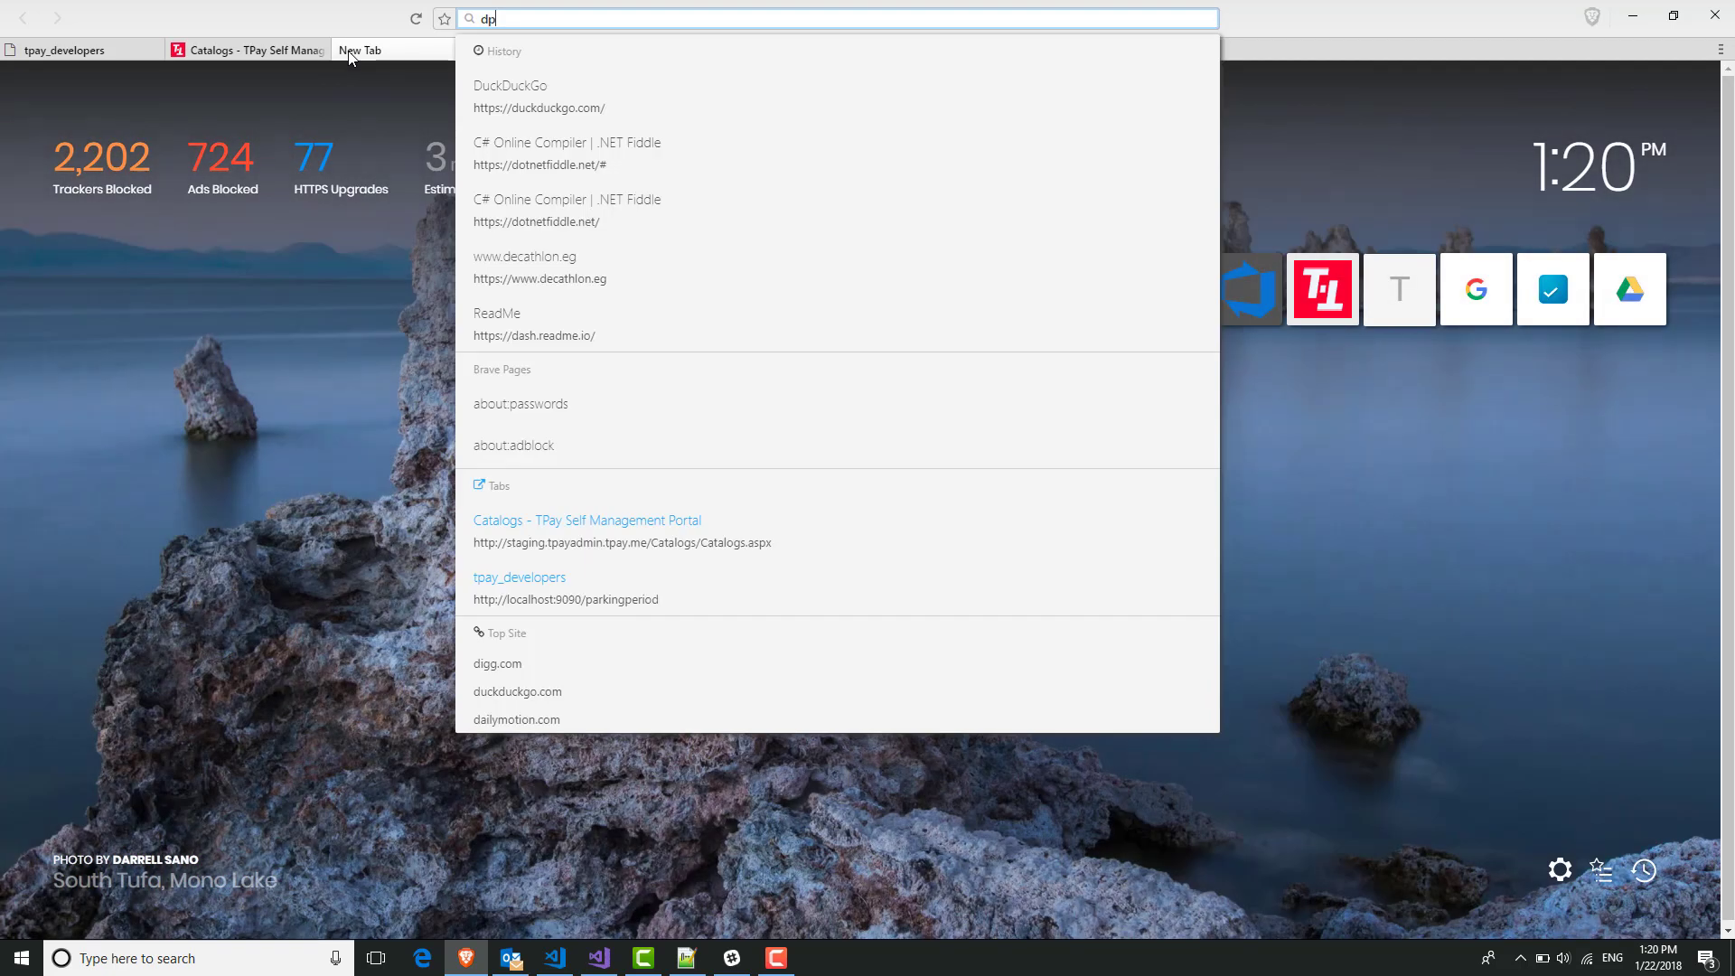
text(otnet)
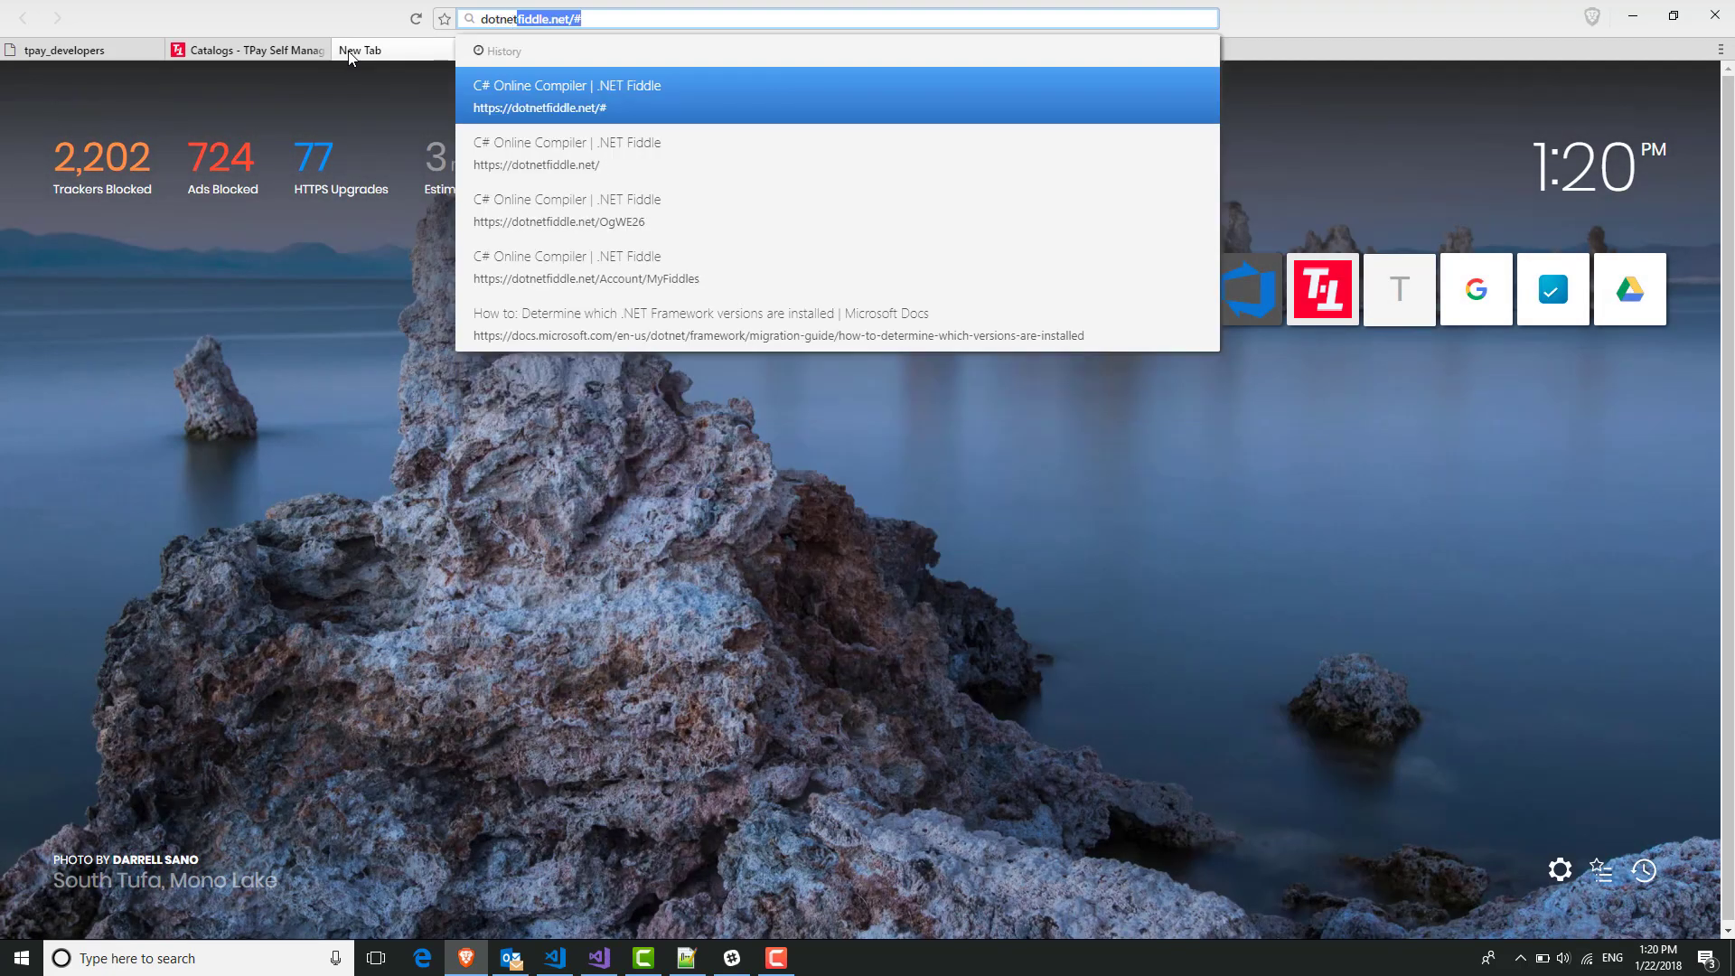
key(Return)
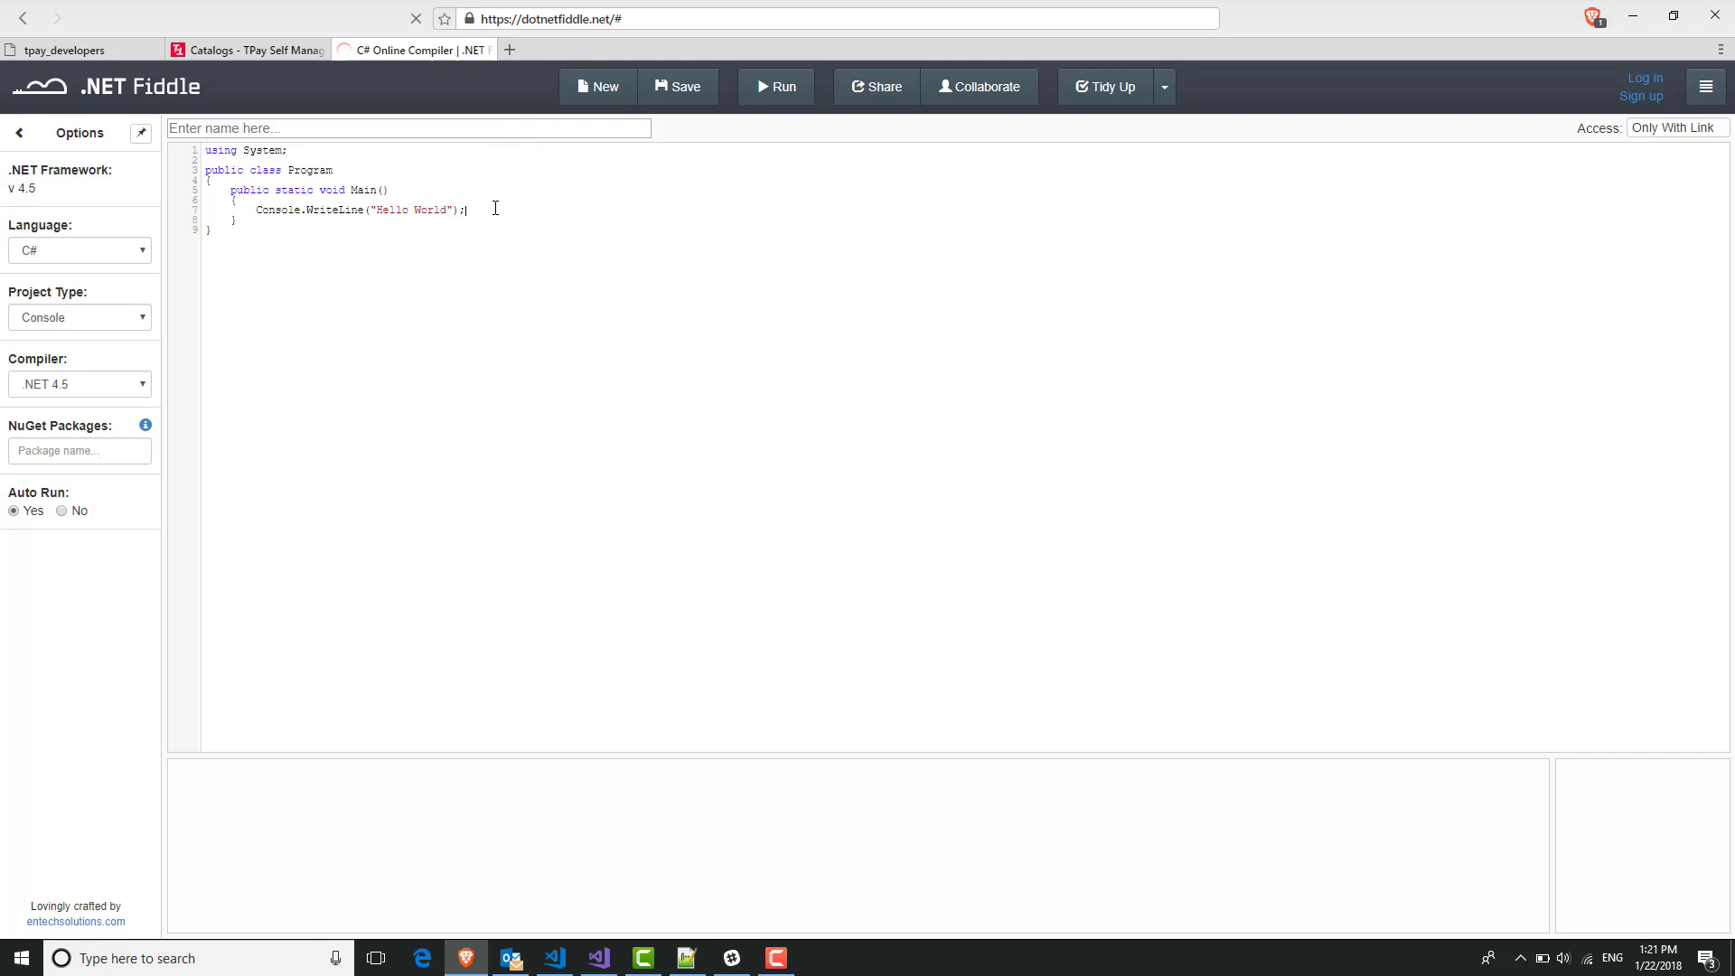
Replace the Hello World code with the digest sample and check the public-key-prefixed output line.
key(ctrl+a)
key(ctrl+v)
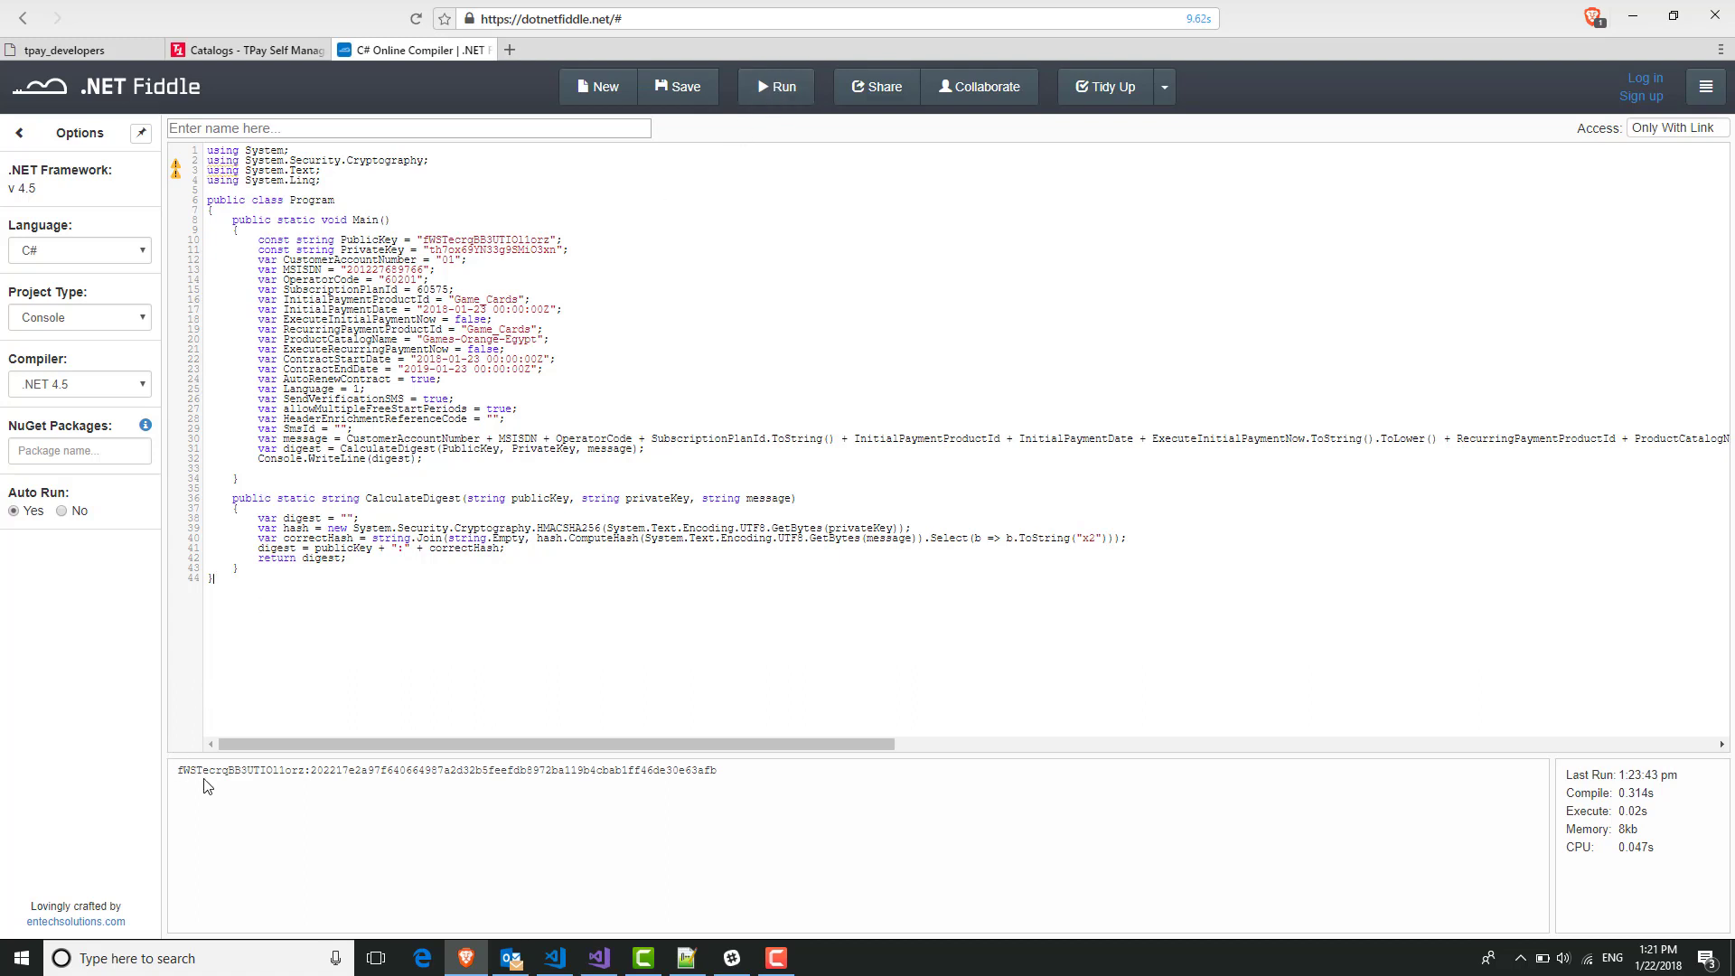
double_click(252, 775)
click(253, 775)
click(568, 863)
Close the Developers Hub digest code dialog and go to the portal's Catalogs tab.
click(68, 52)
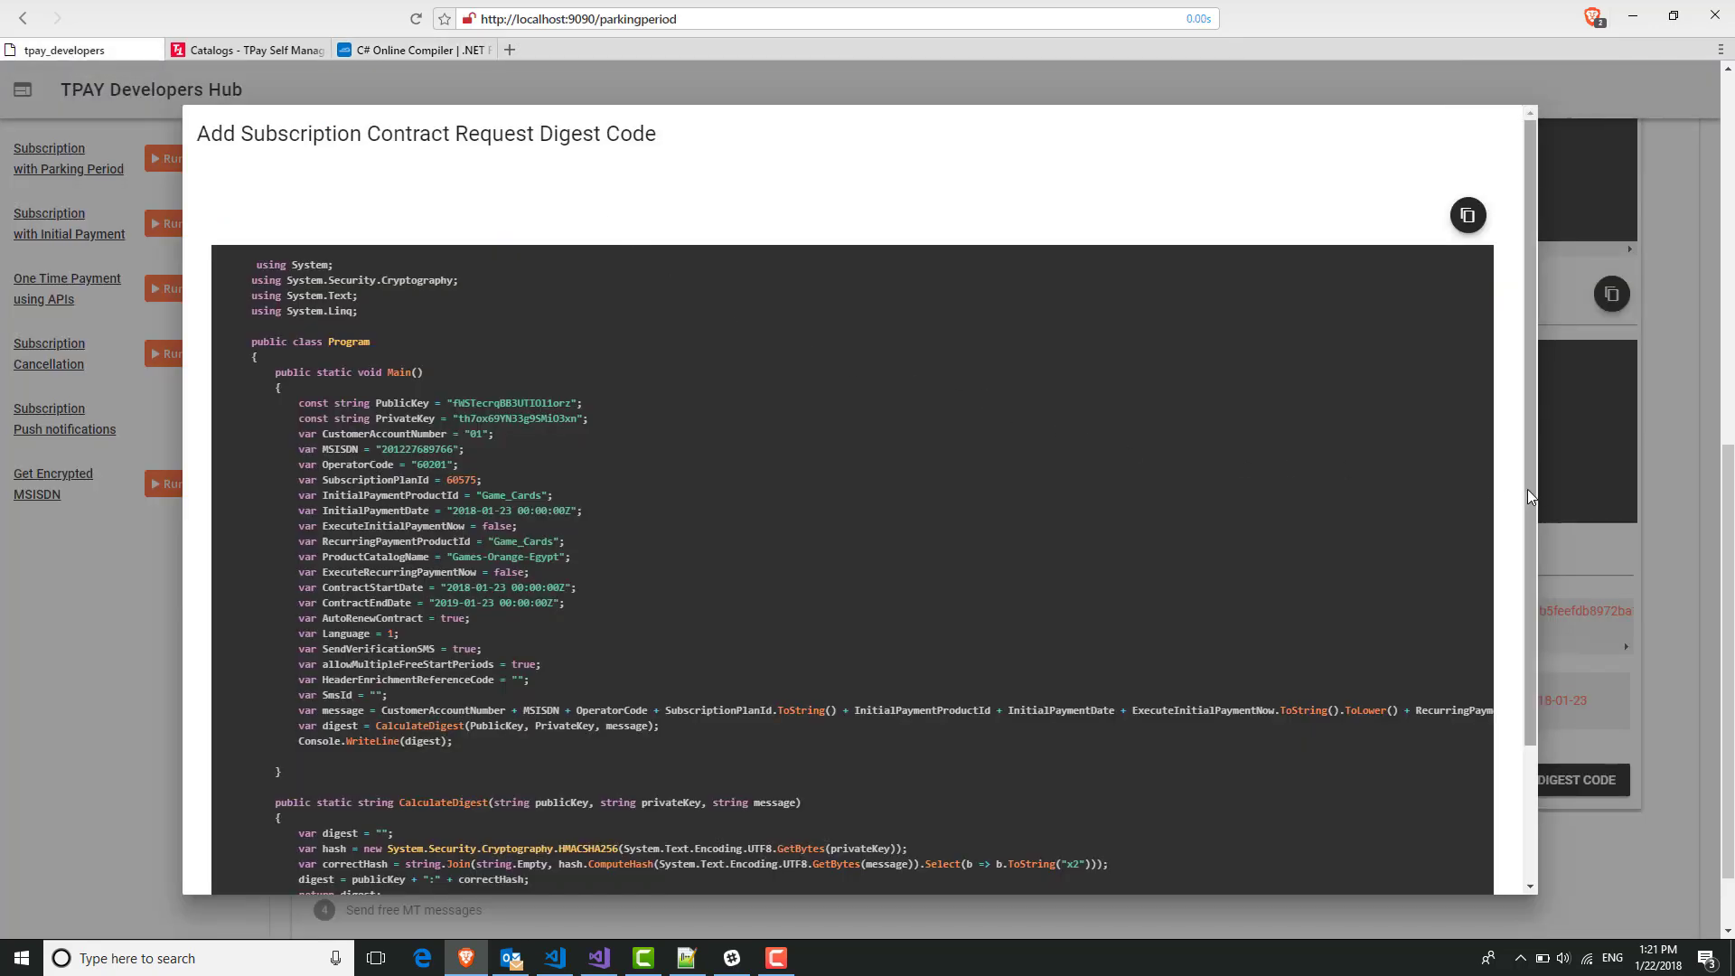
drag(1538, 534, 1524, 607)
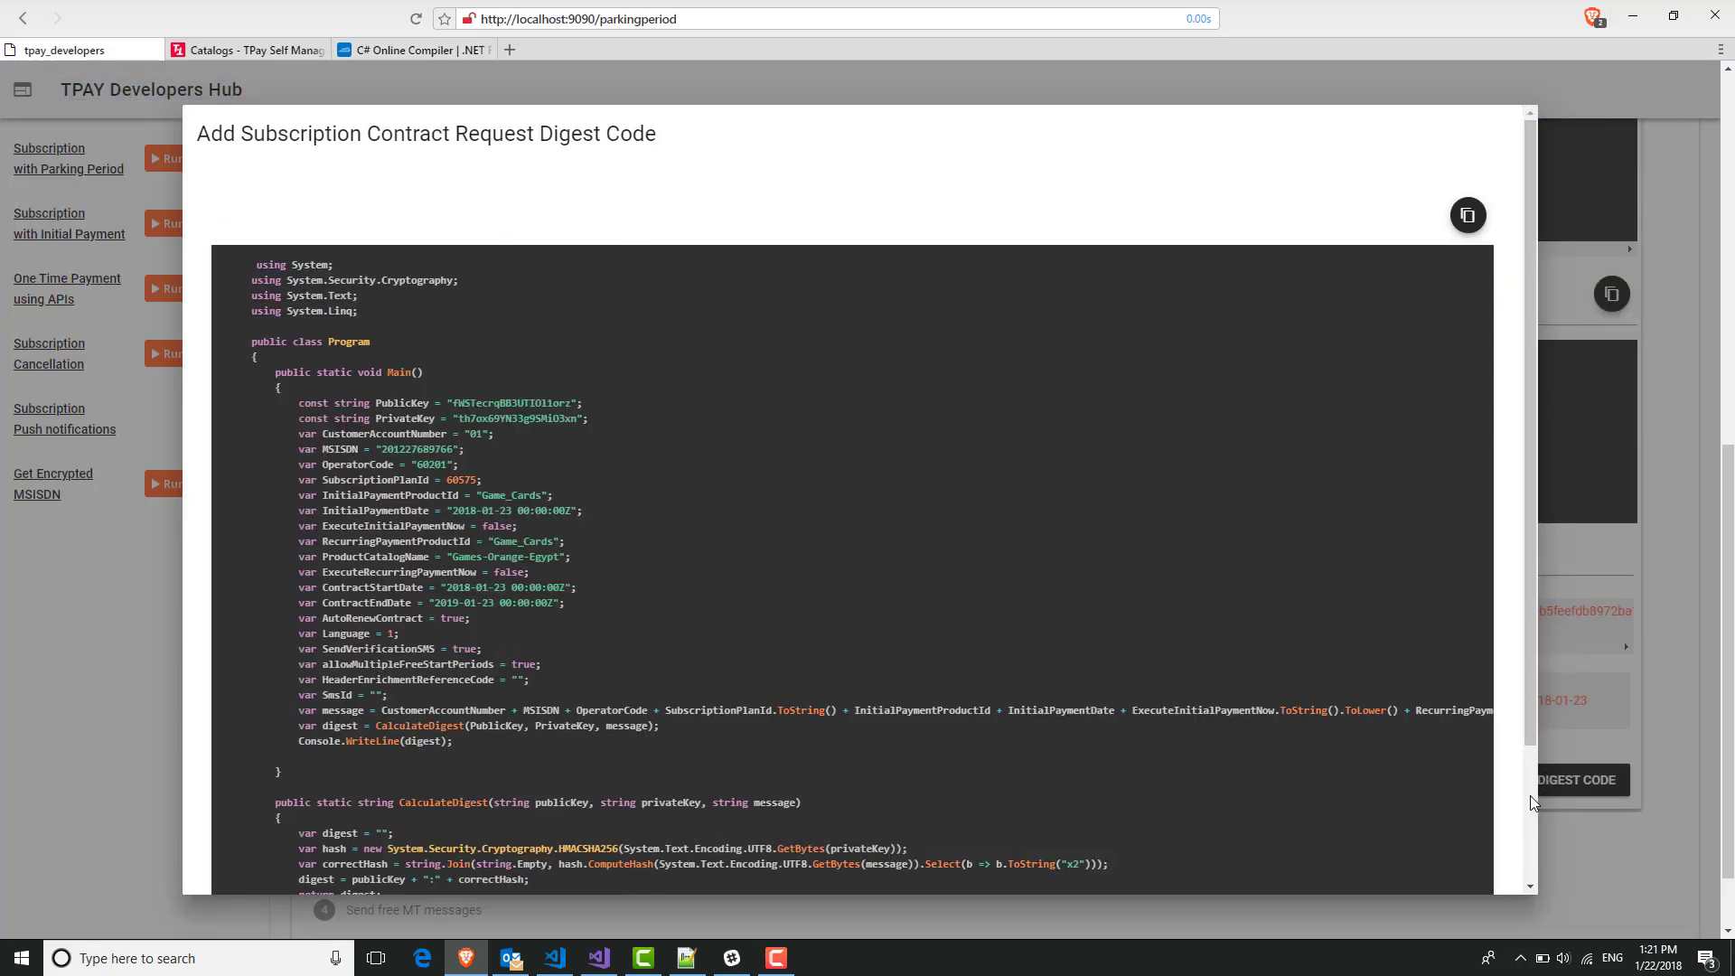
scroll(1531, 795, down, 3)
click(1470, 871)
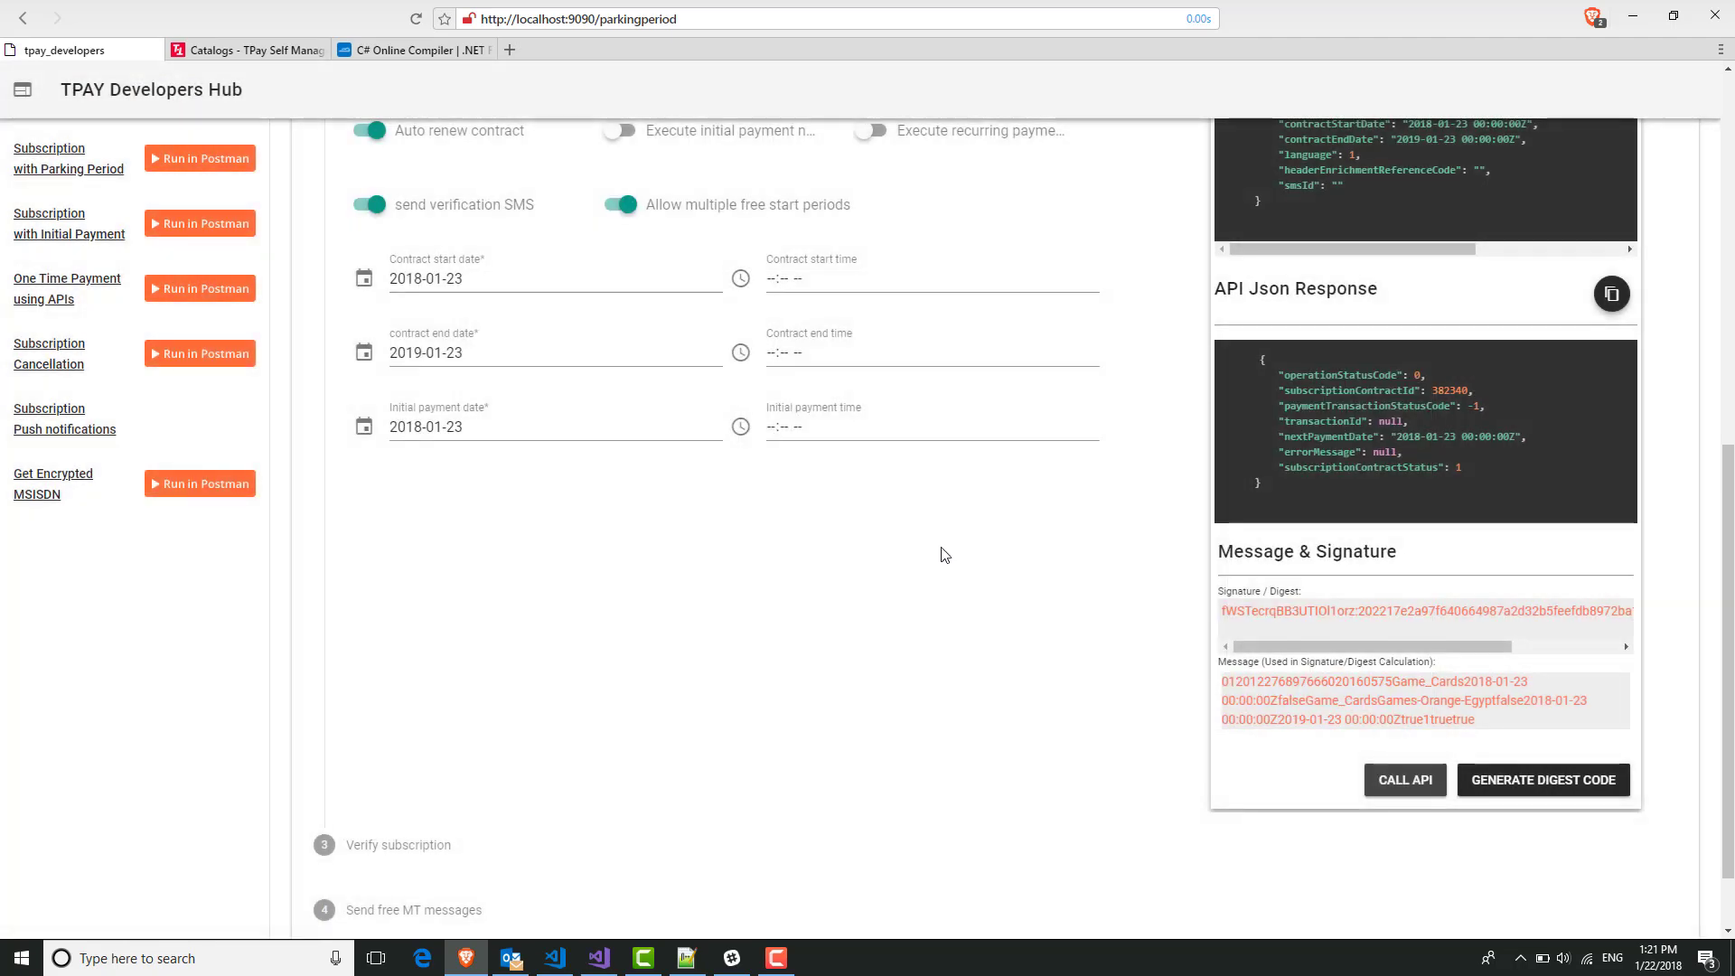
scroll(945, 555, up, 5)
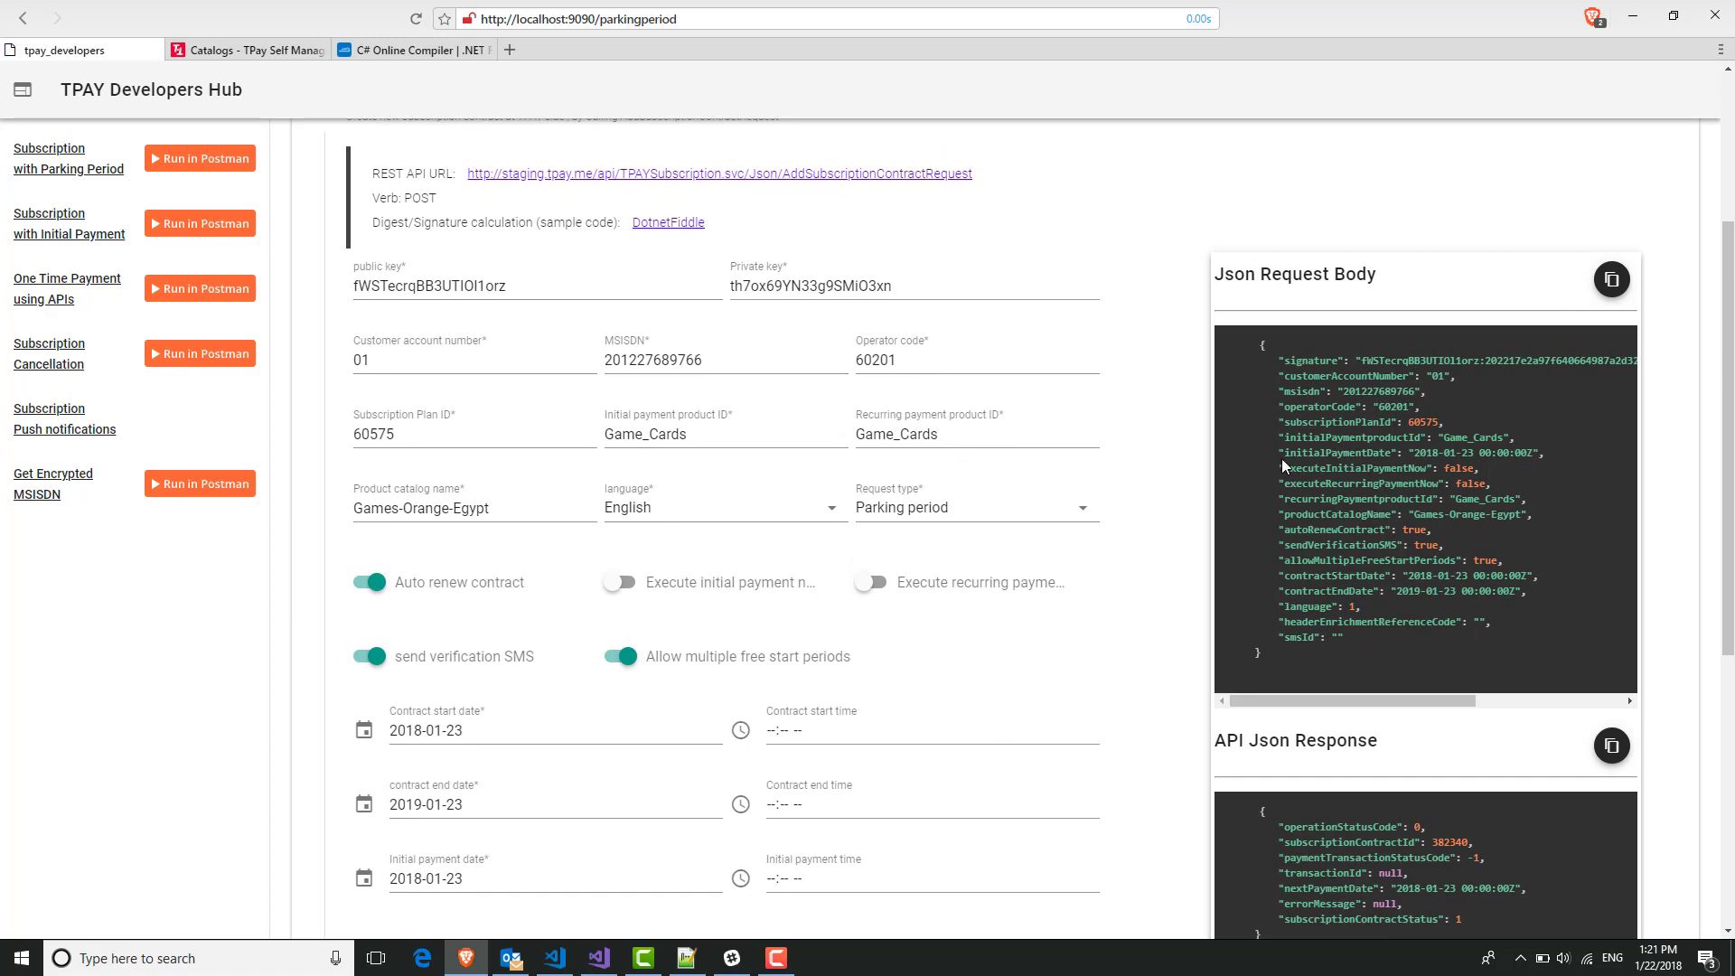
scroll(1282, 463, down, 4)
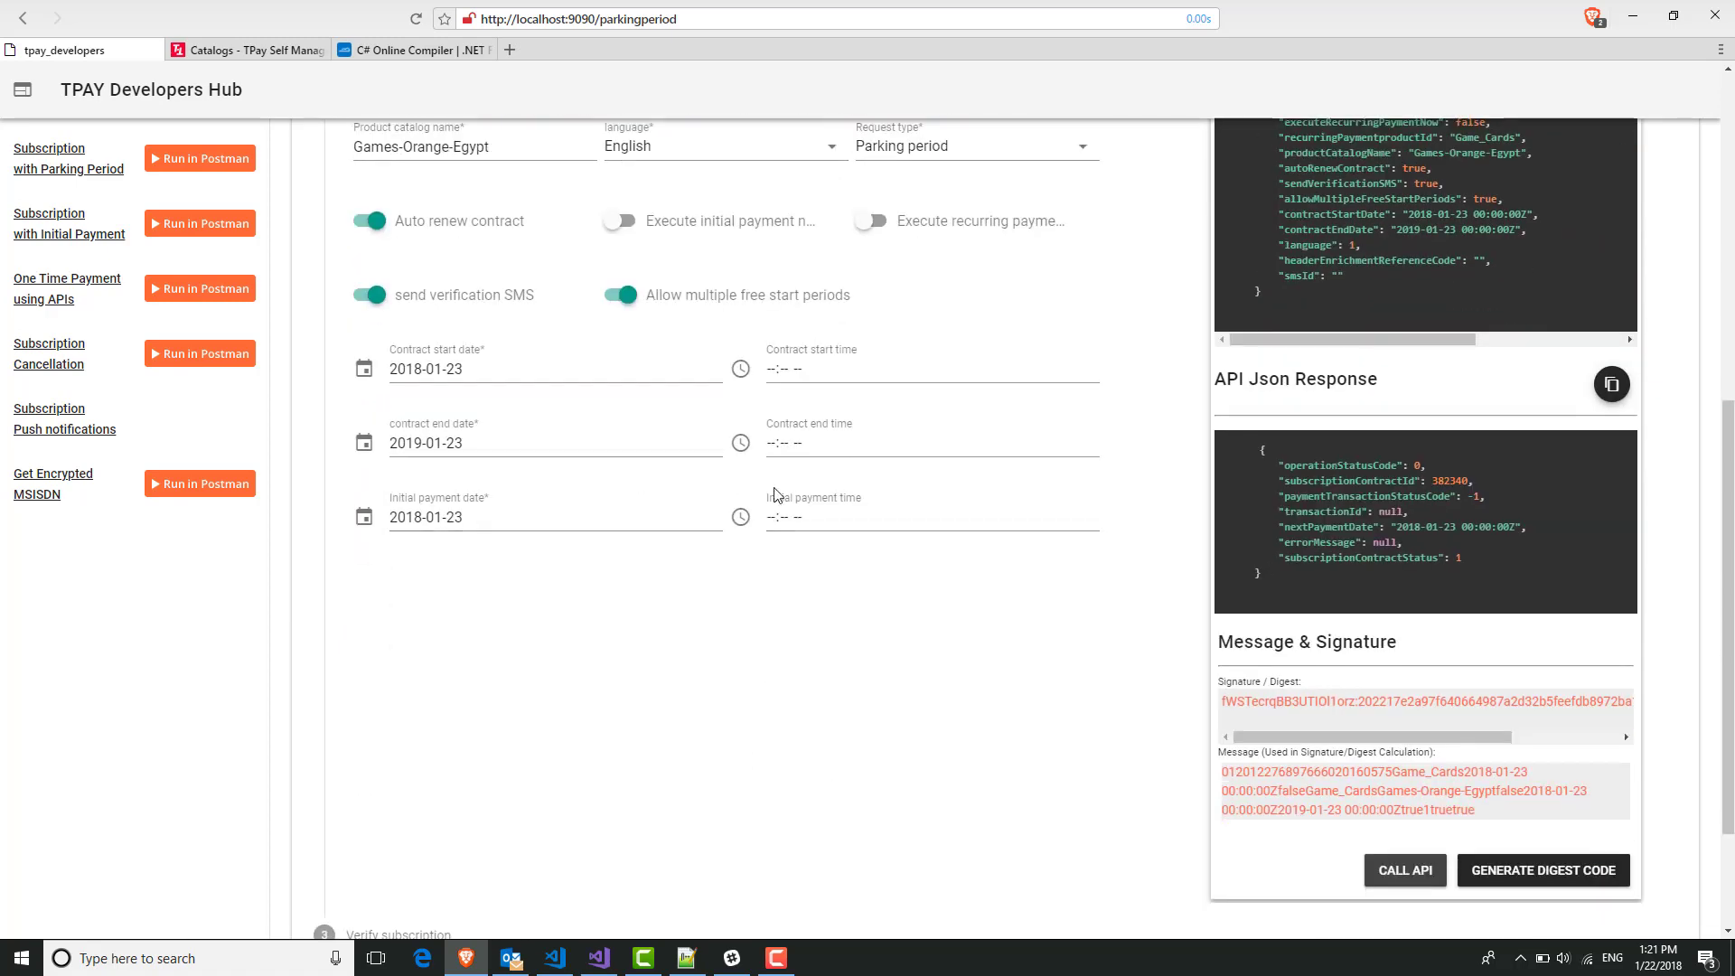
click(235, 51)
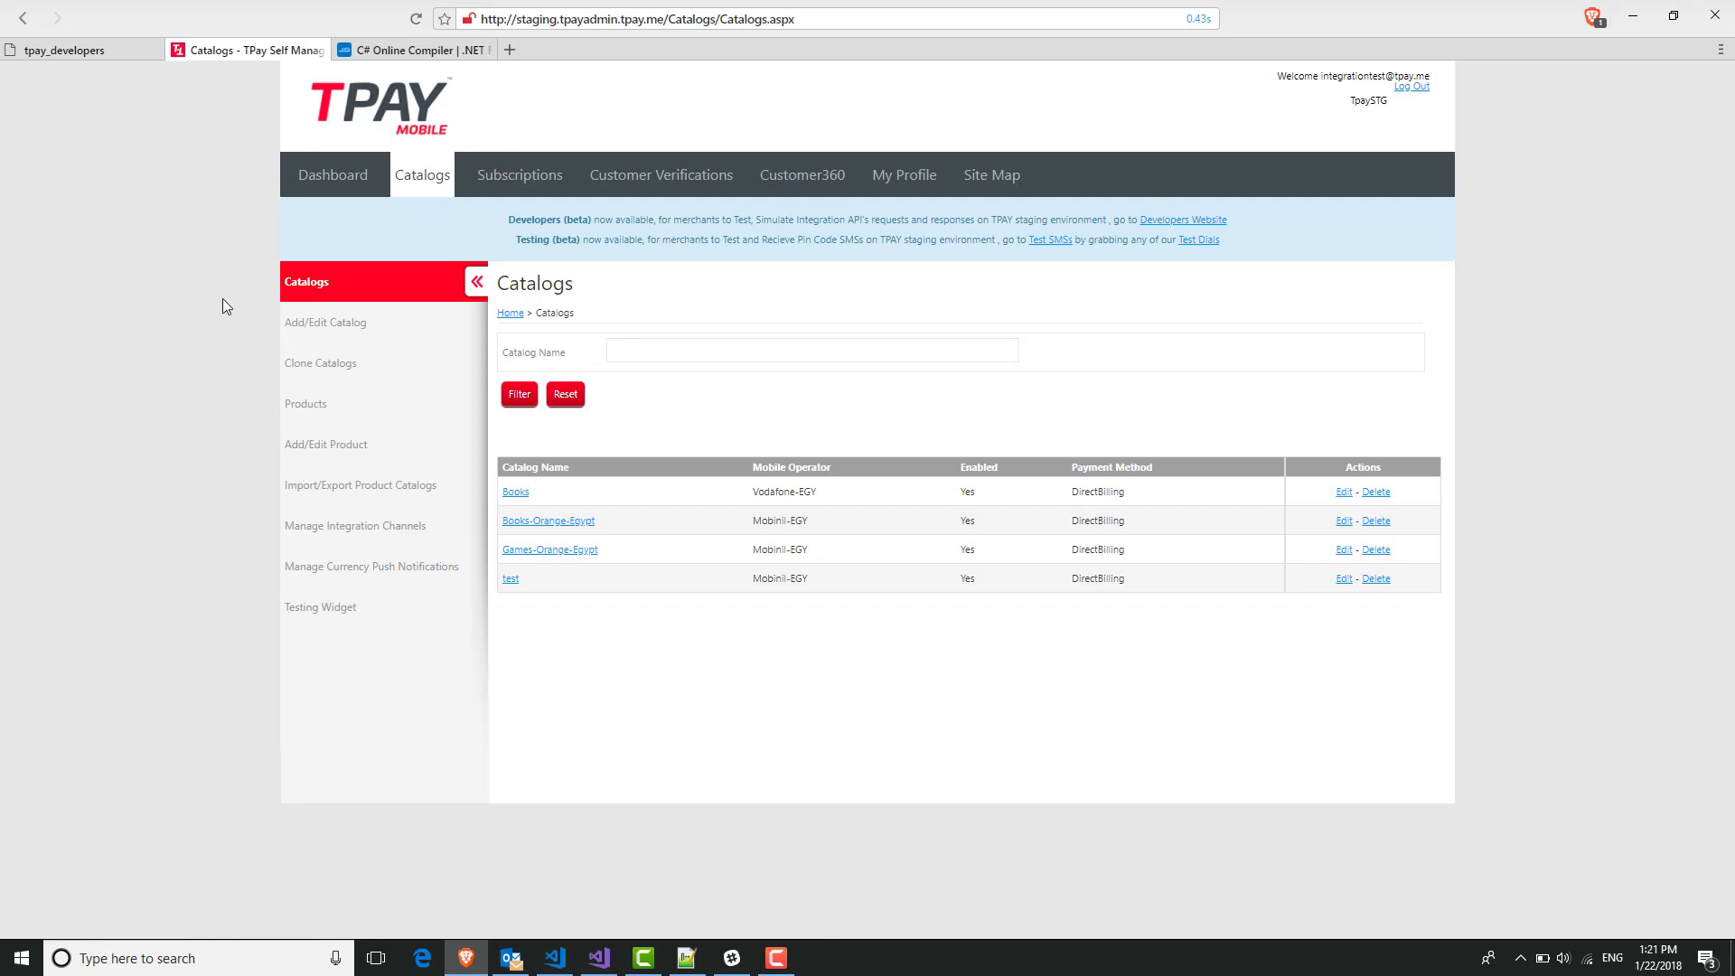
Search sent SMS for operator Mobinil - EGY and select the PIN in the Game Cards PinCode message.
click(1063, 252)
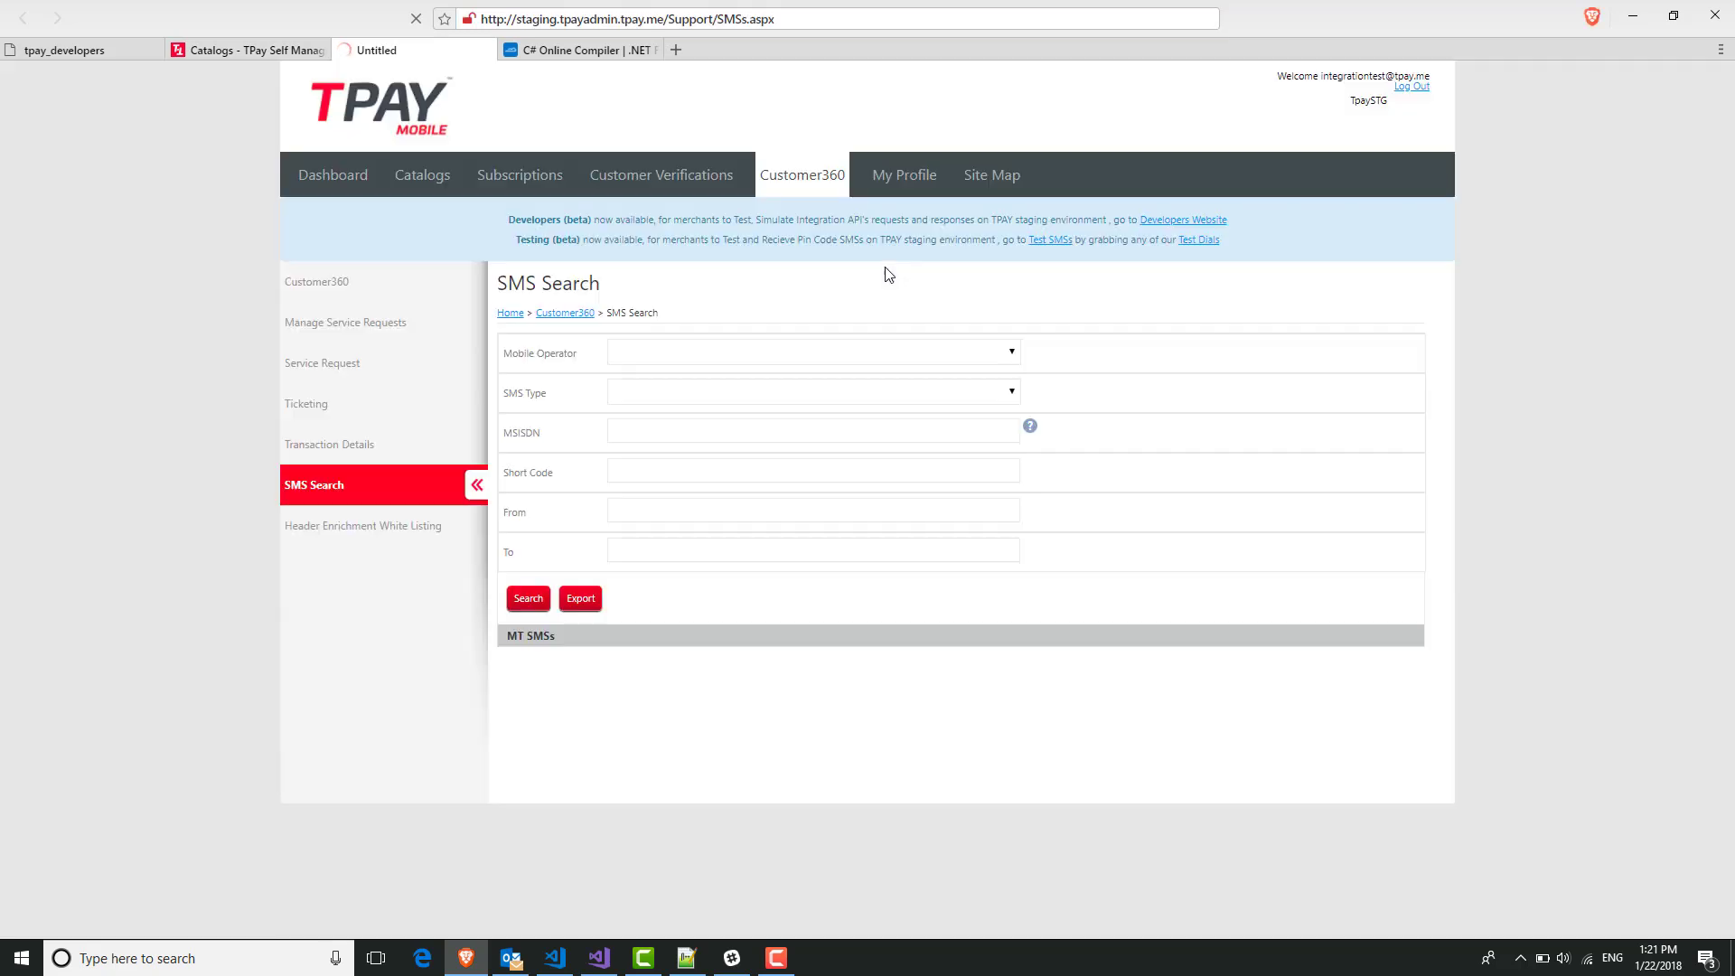
click(667, 354)
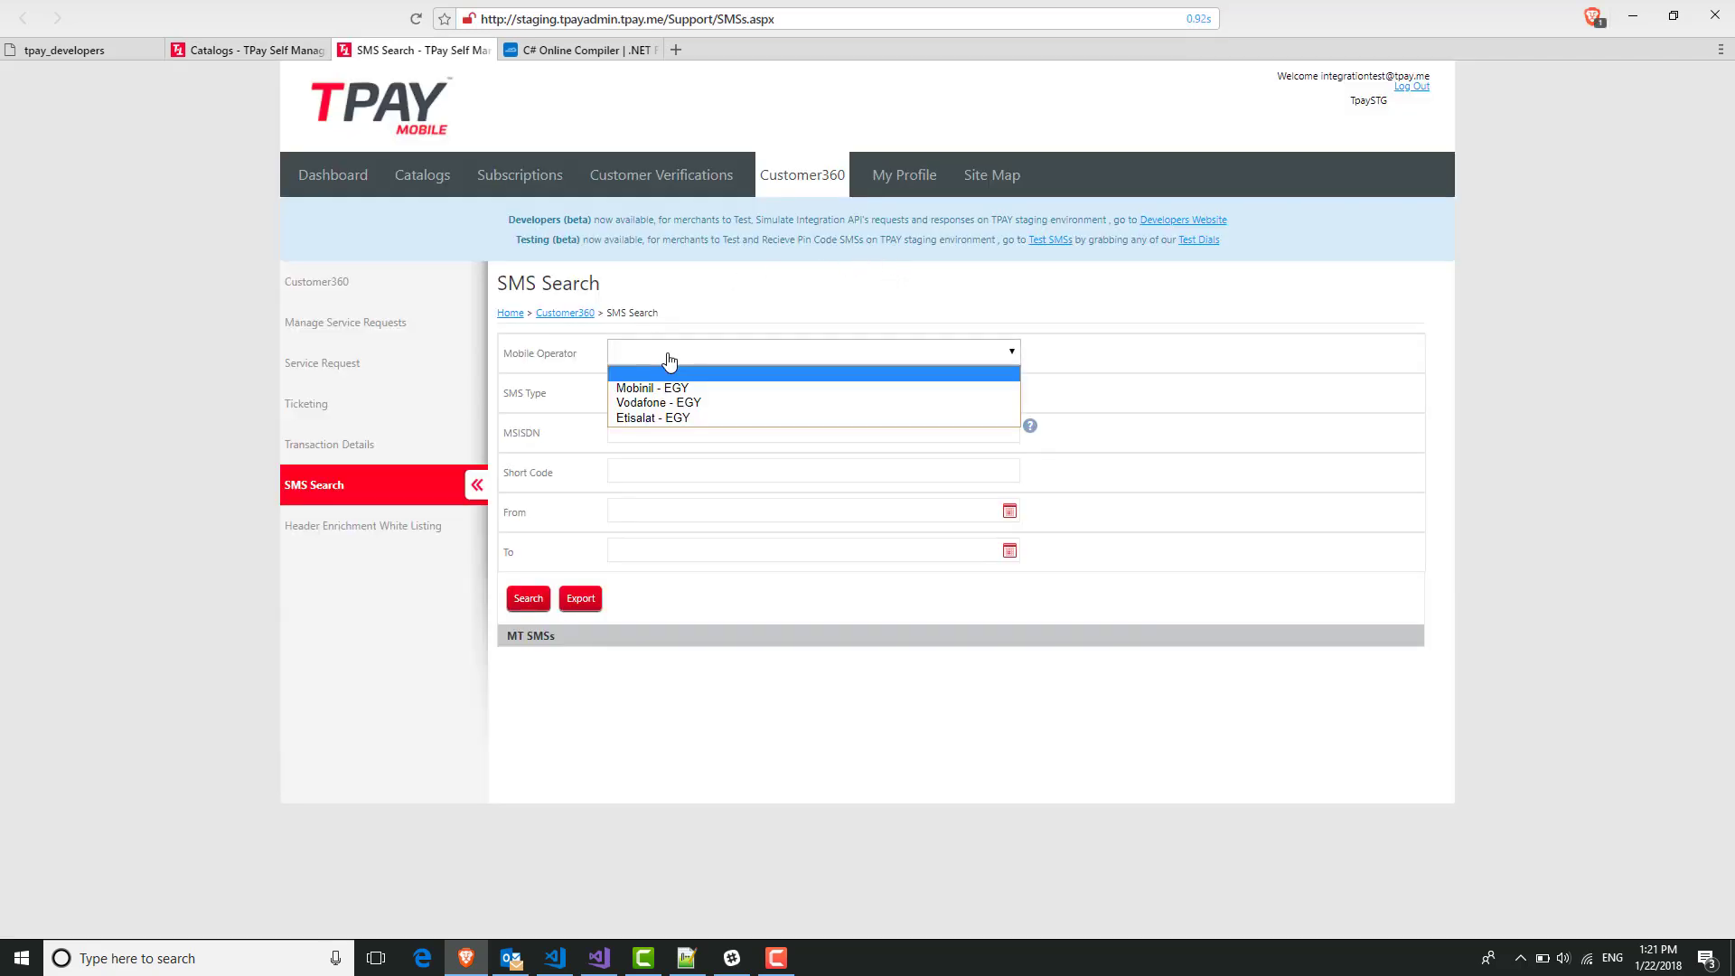
click(679, 383)
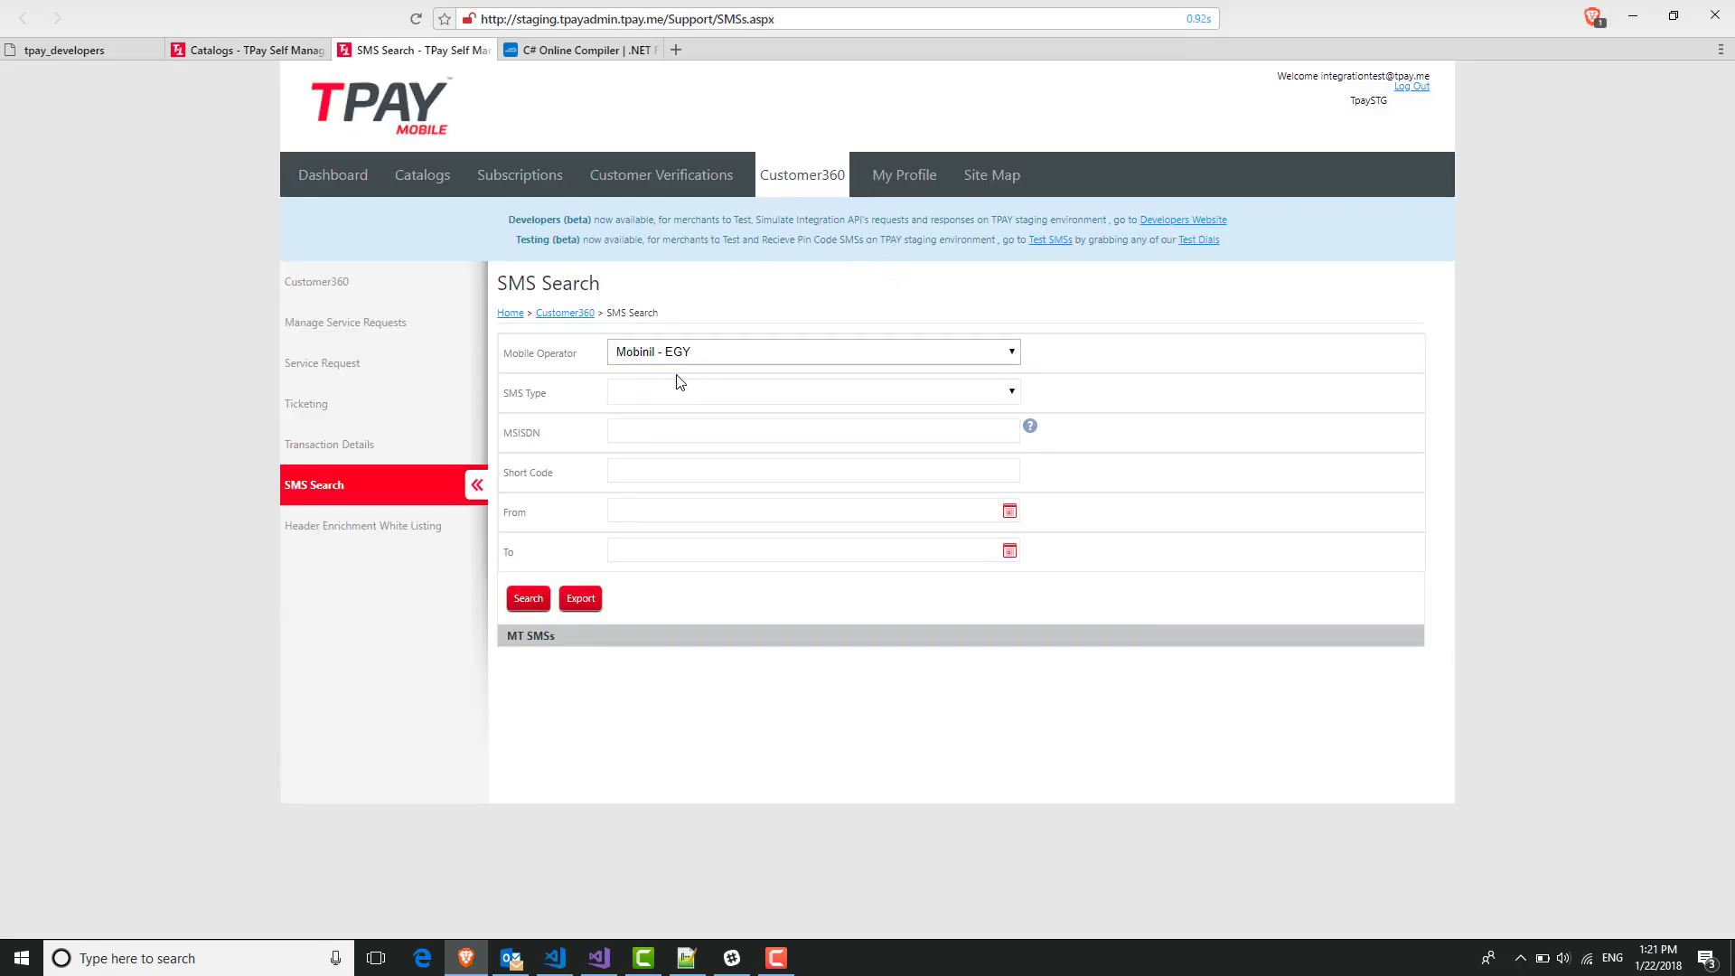
click(666, 433)
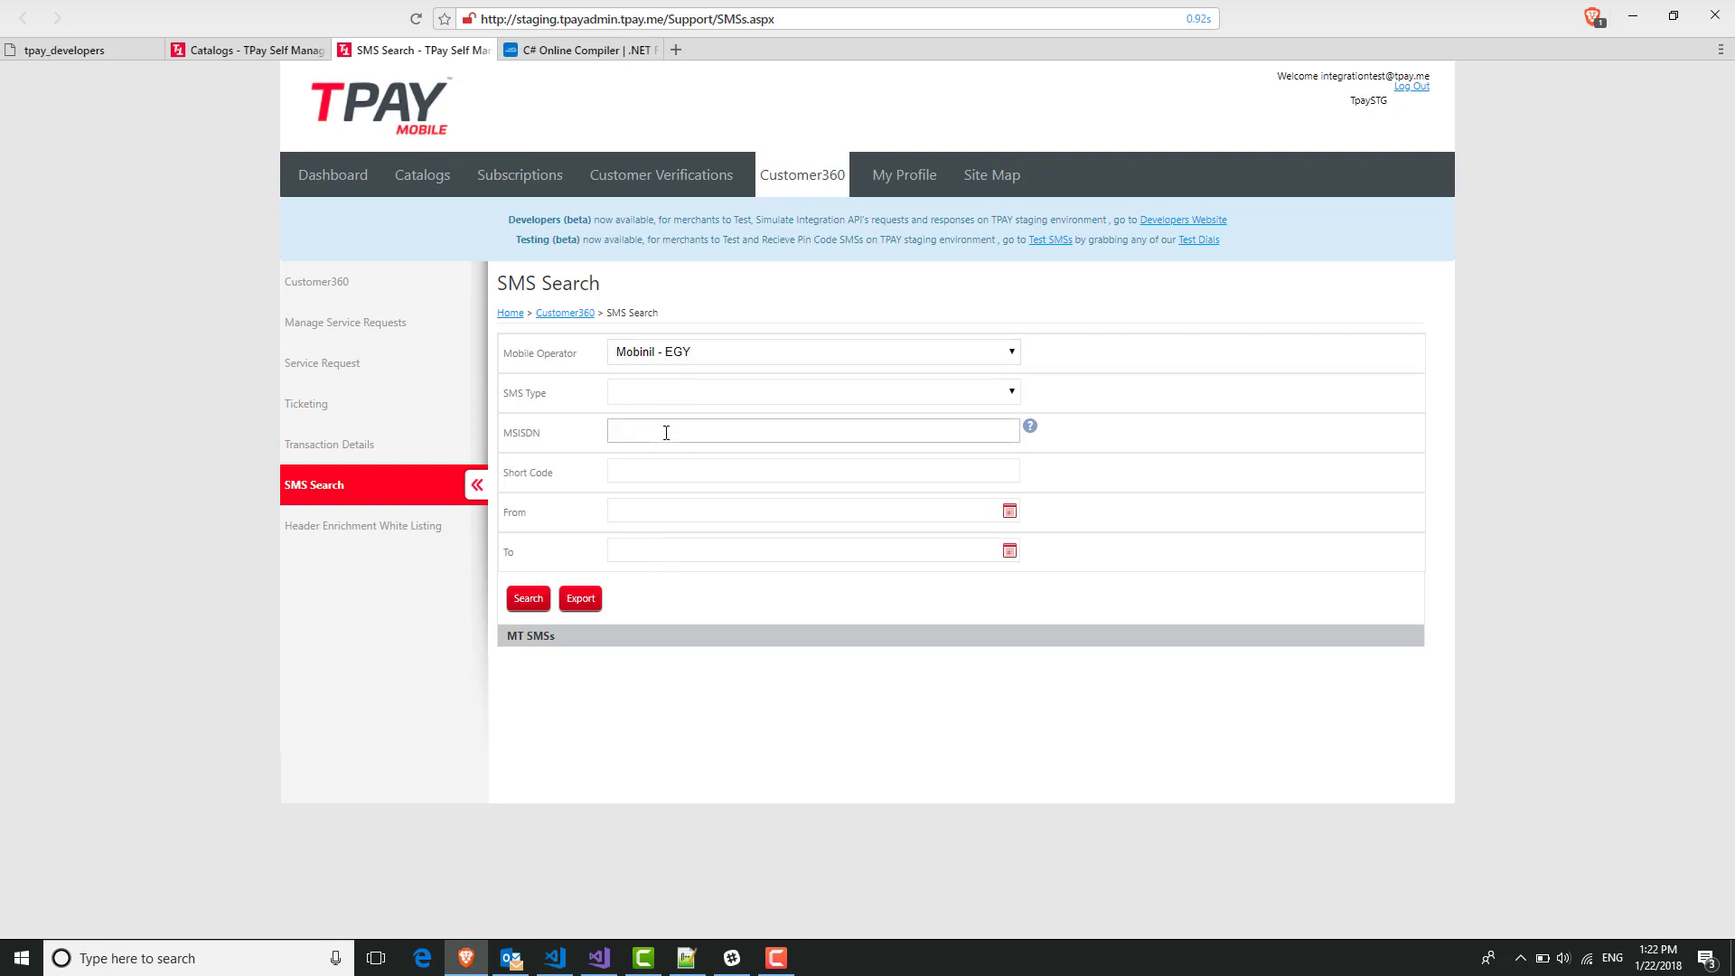
click(526, 599)
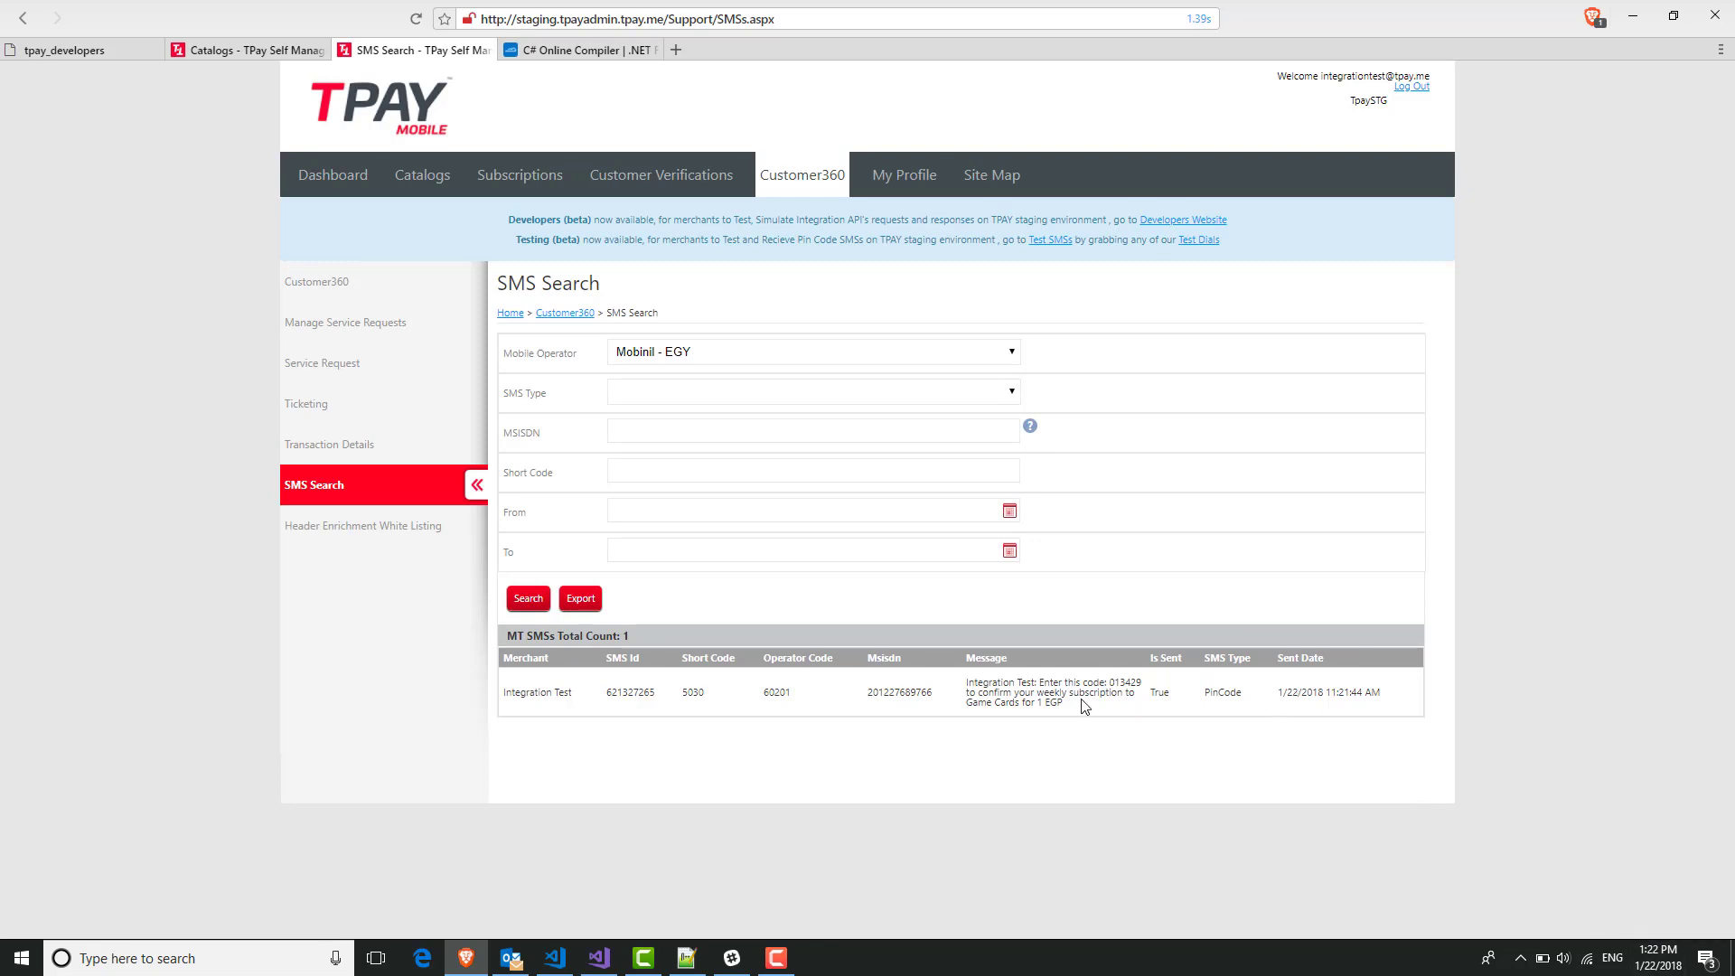
double_click(1125, 682)
key(alt+Tab)
key(alt+Tab)
key(alt+Tab)
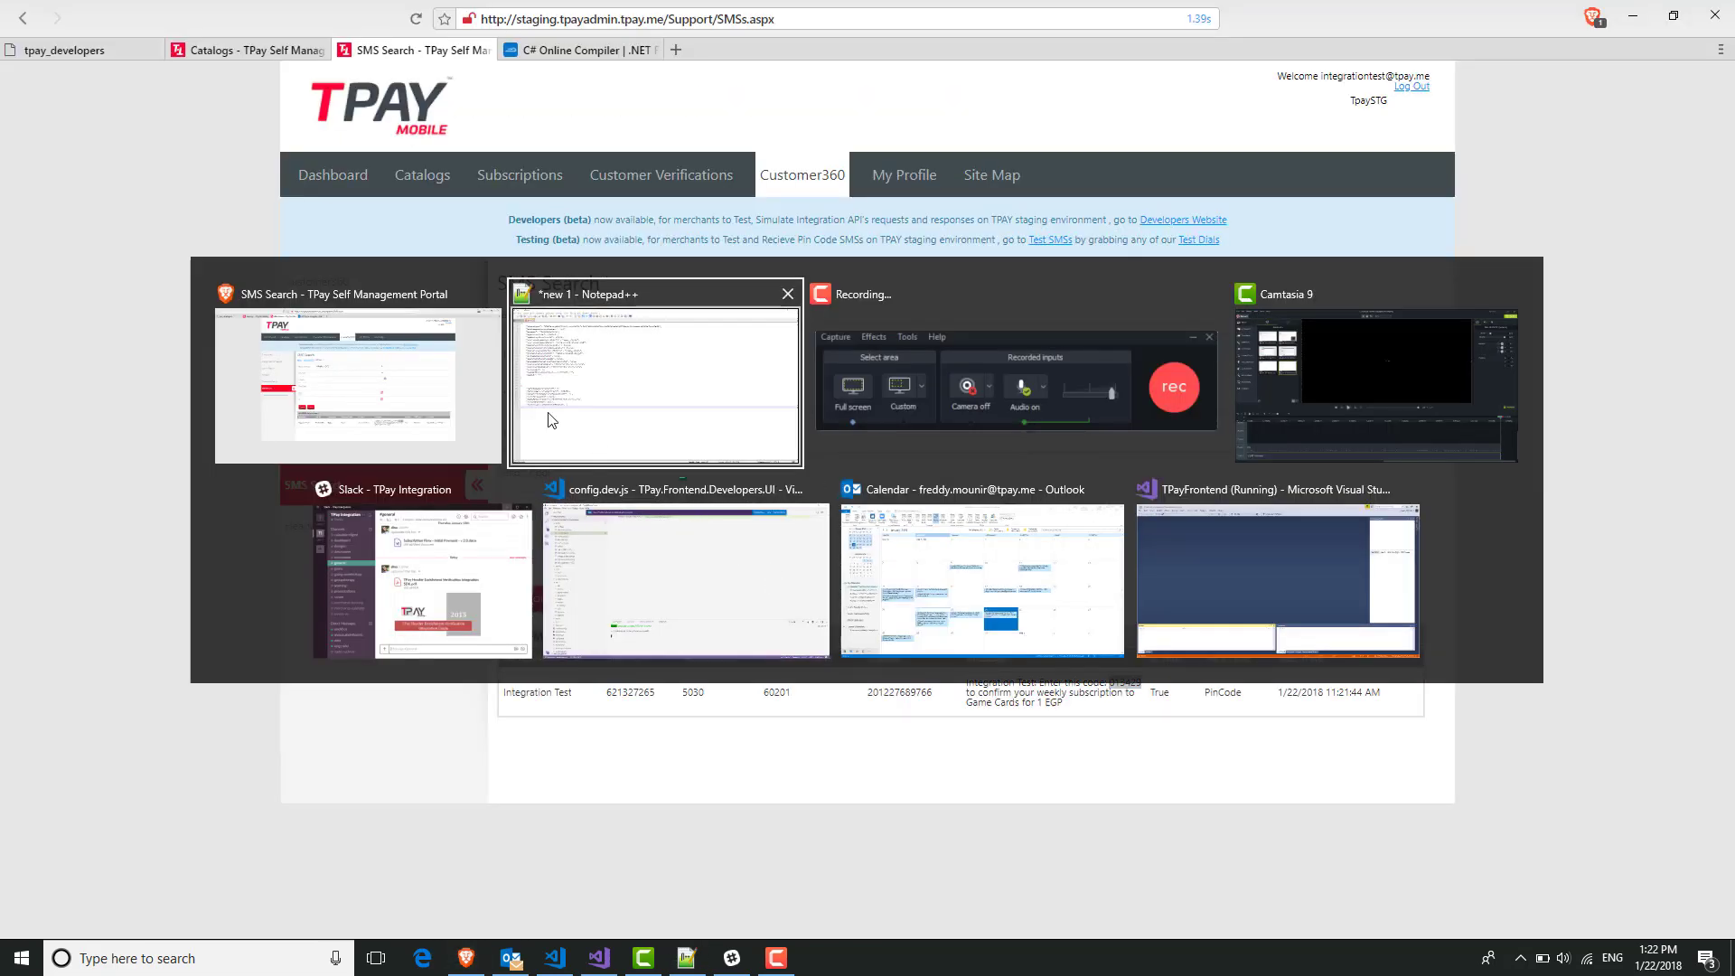
Expand step 3 Verify subscription and go through its public key, private key and contract ID fields.
click(65, 50)
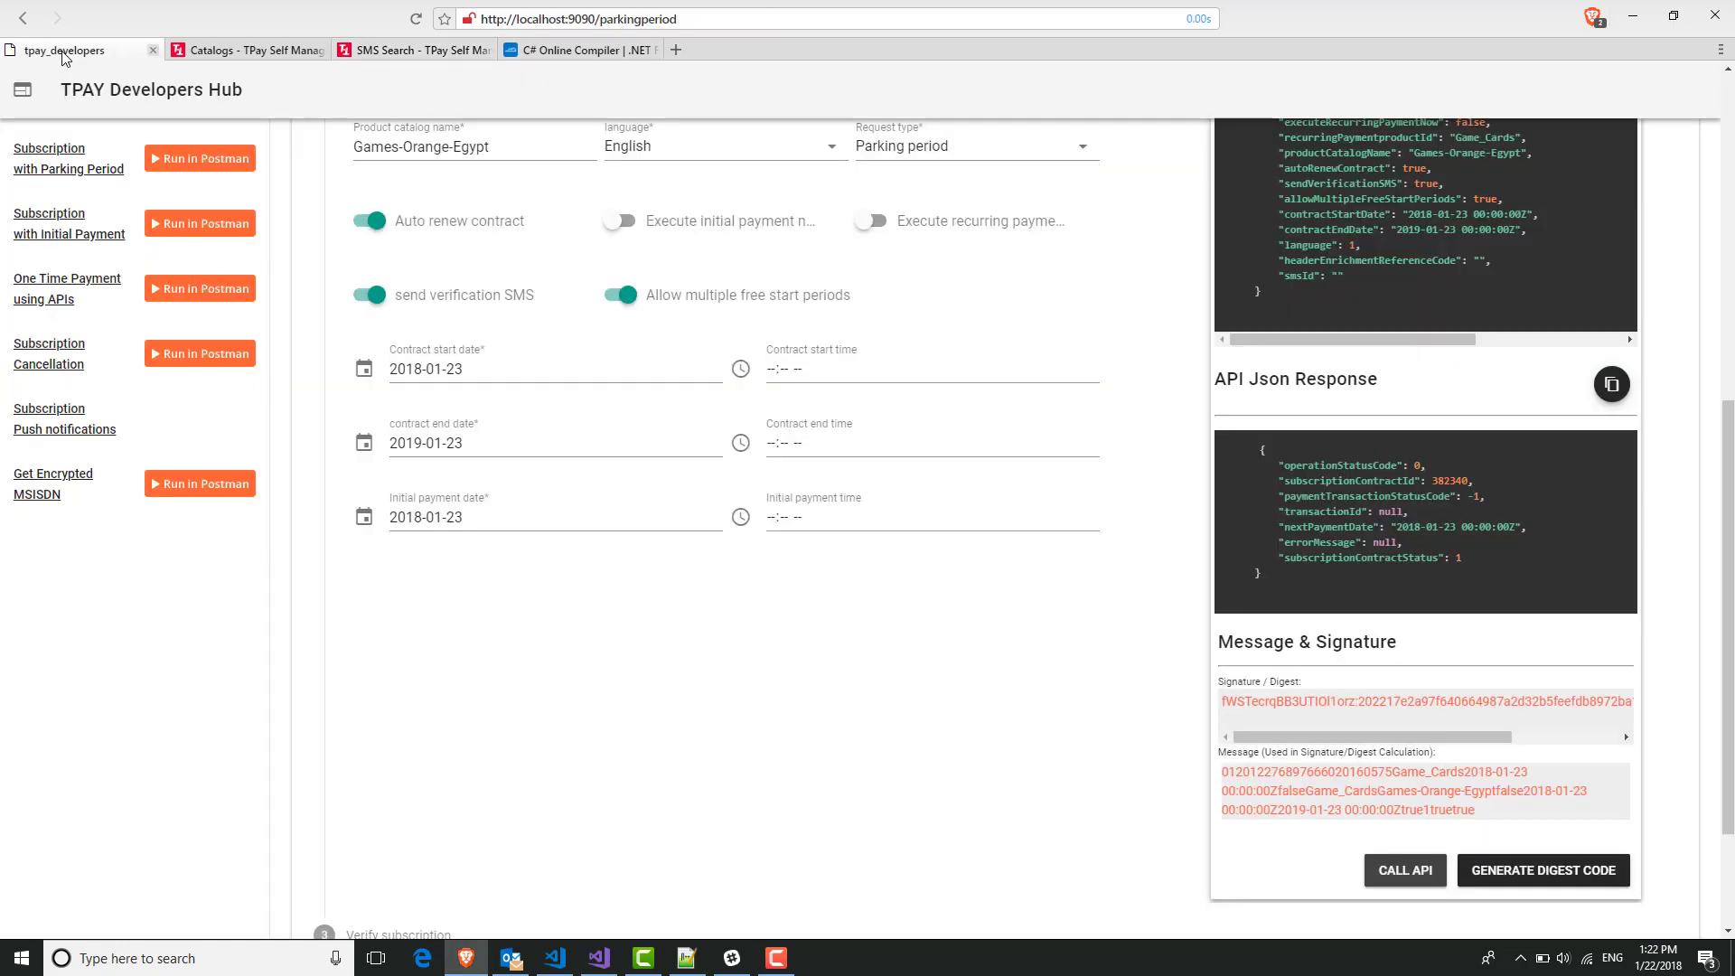
scroll(810, 523, up, 3)
scroll(809, 524, down, 6)
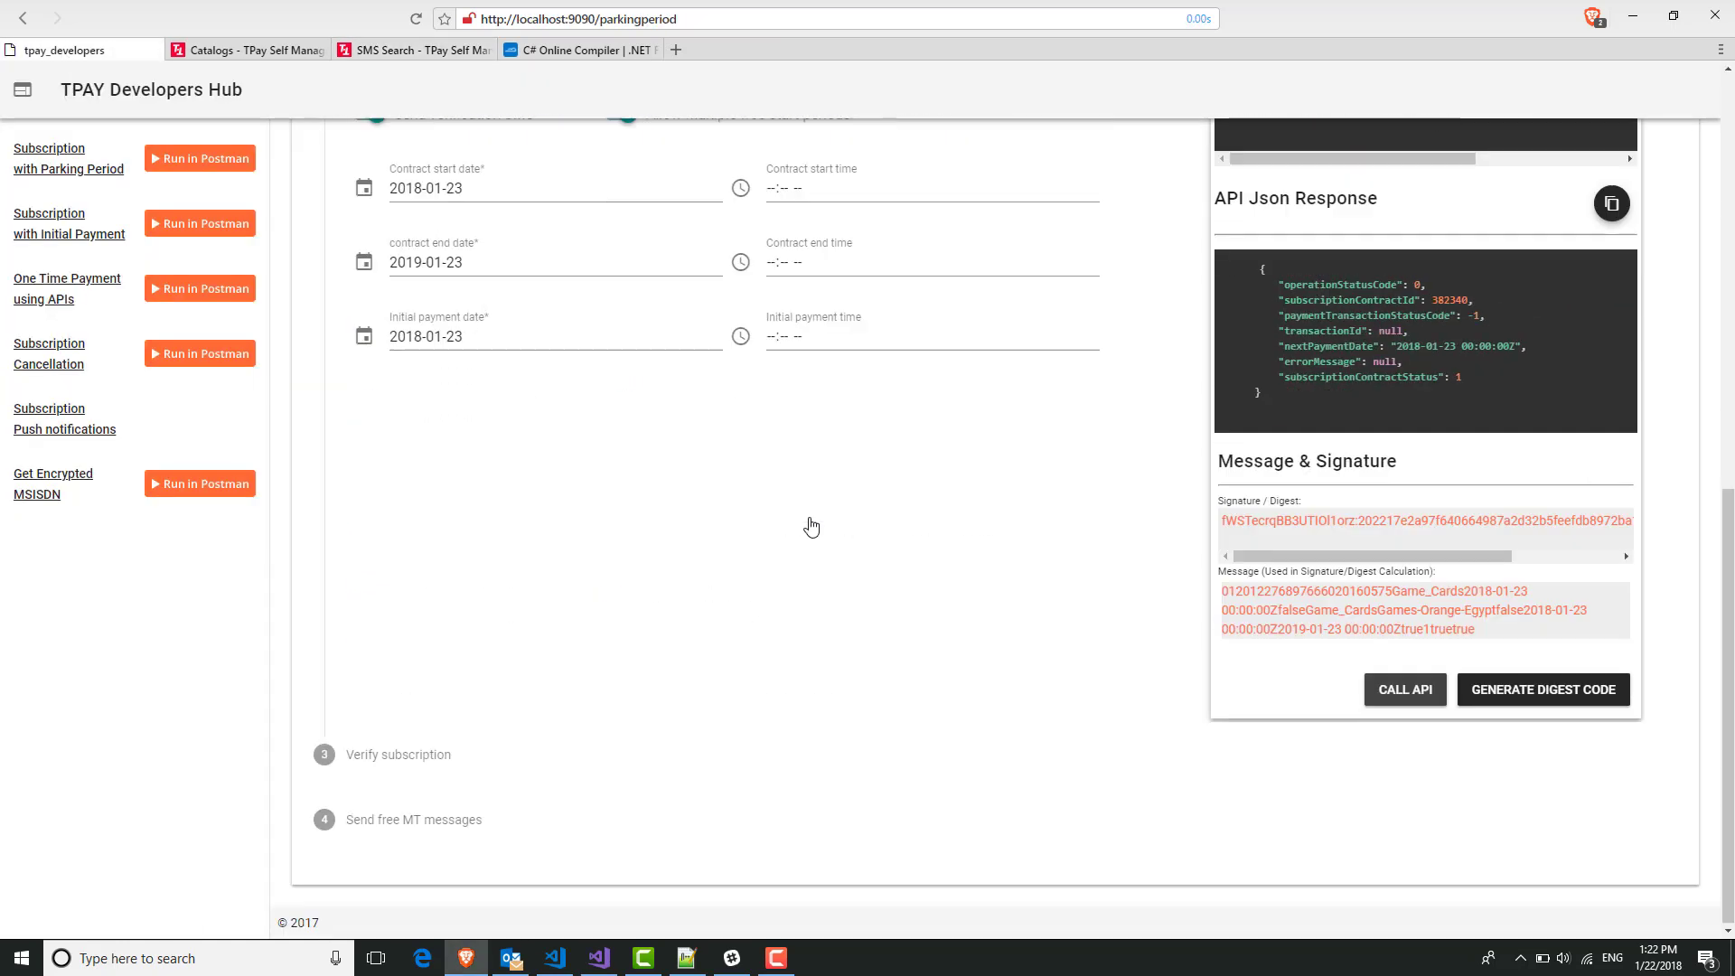
click(484, 758)
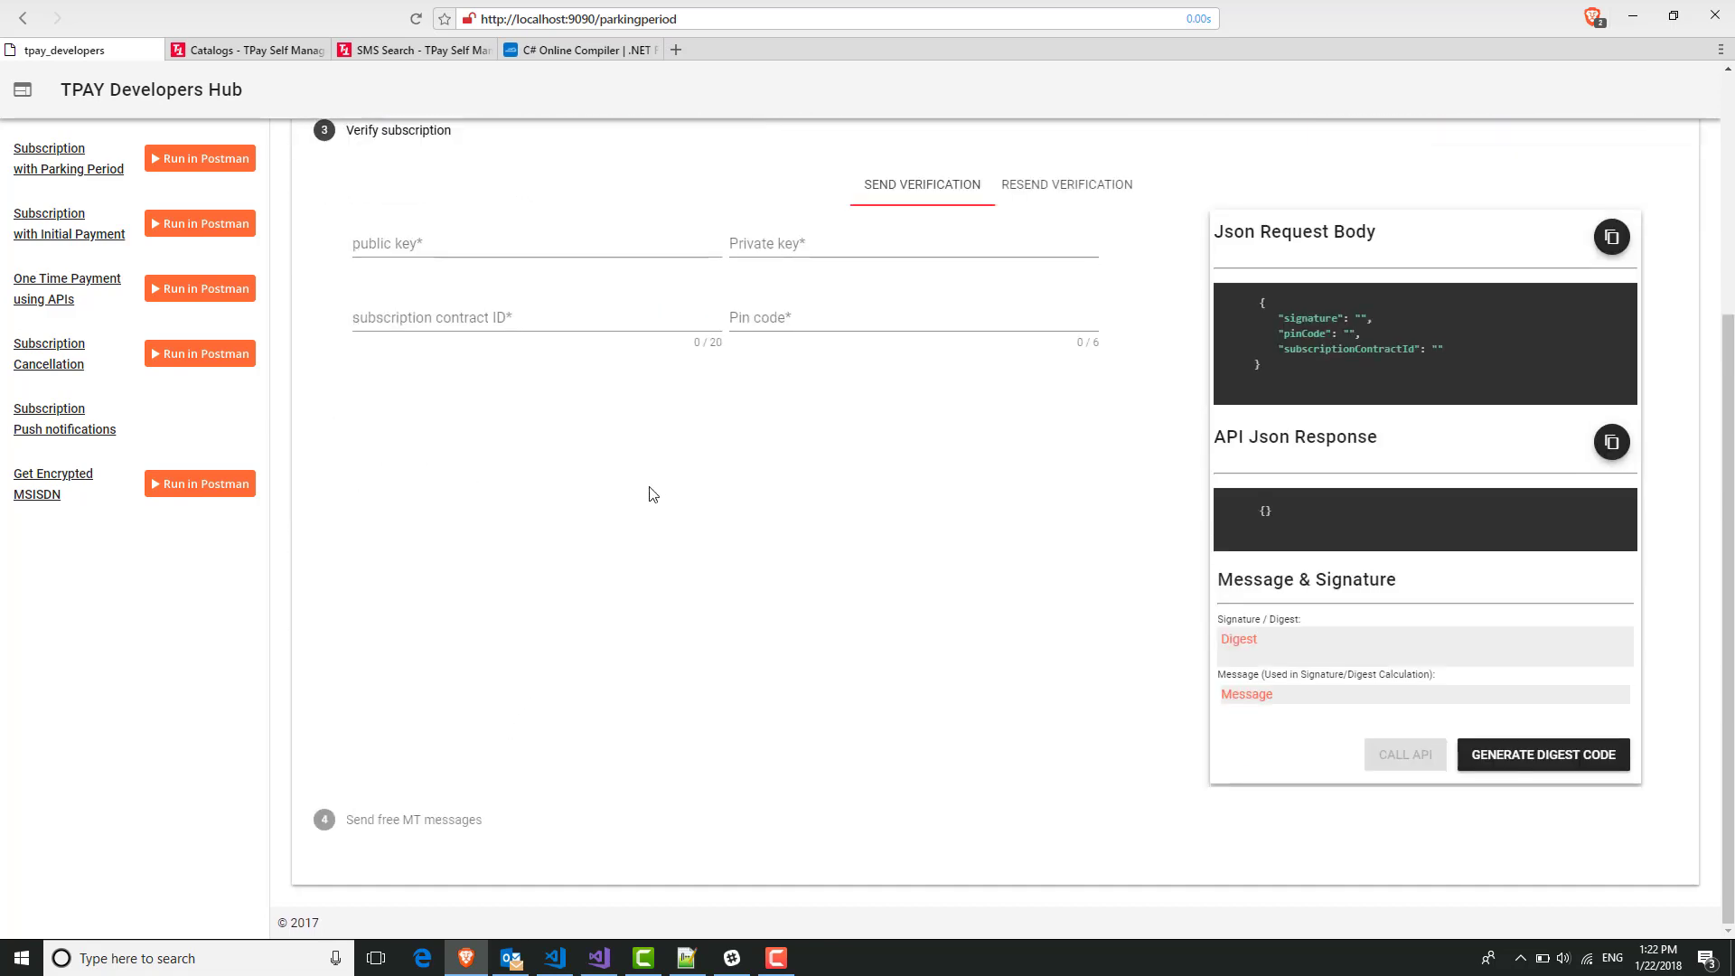
click(506, 240)
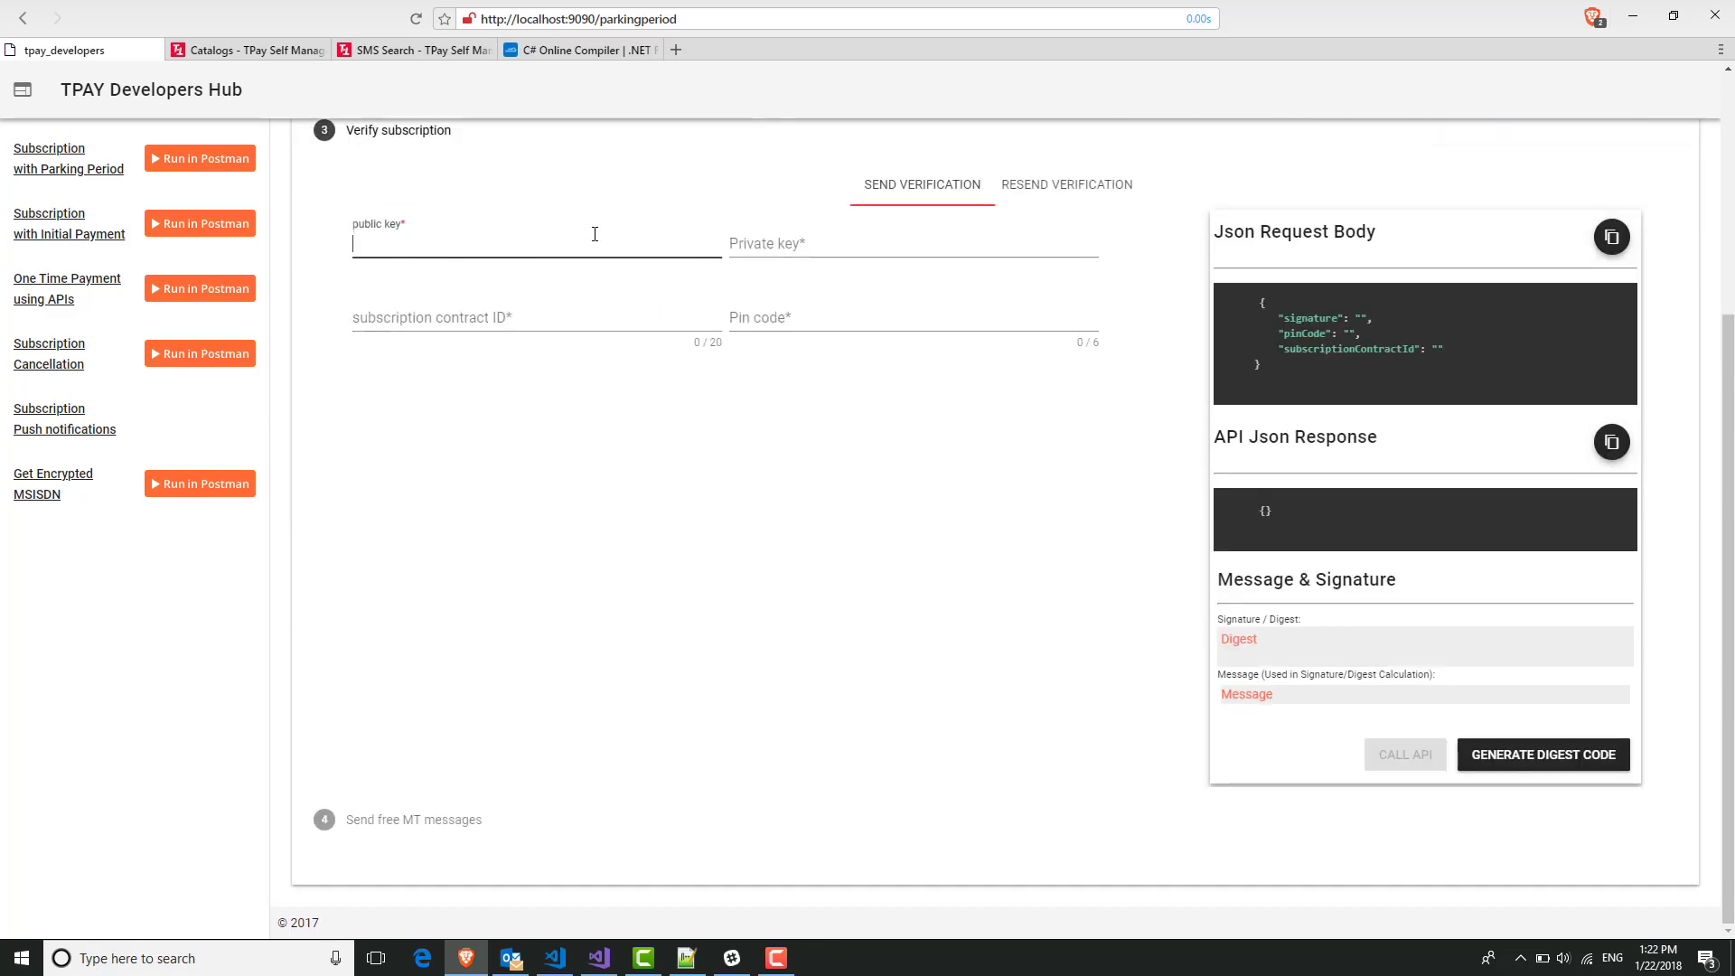
click(869, 251)
click(549, 244)
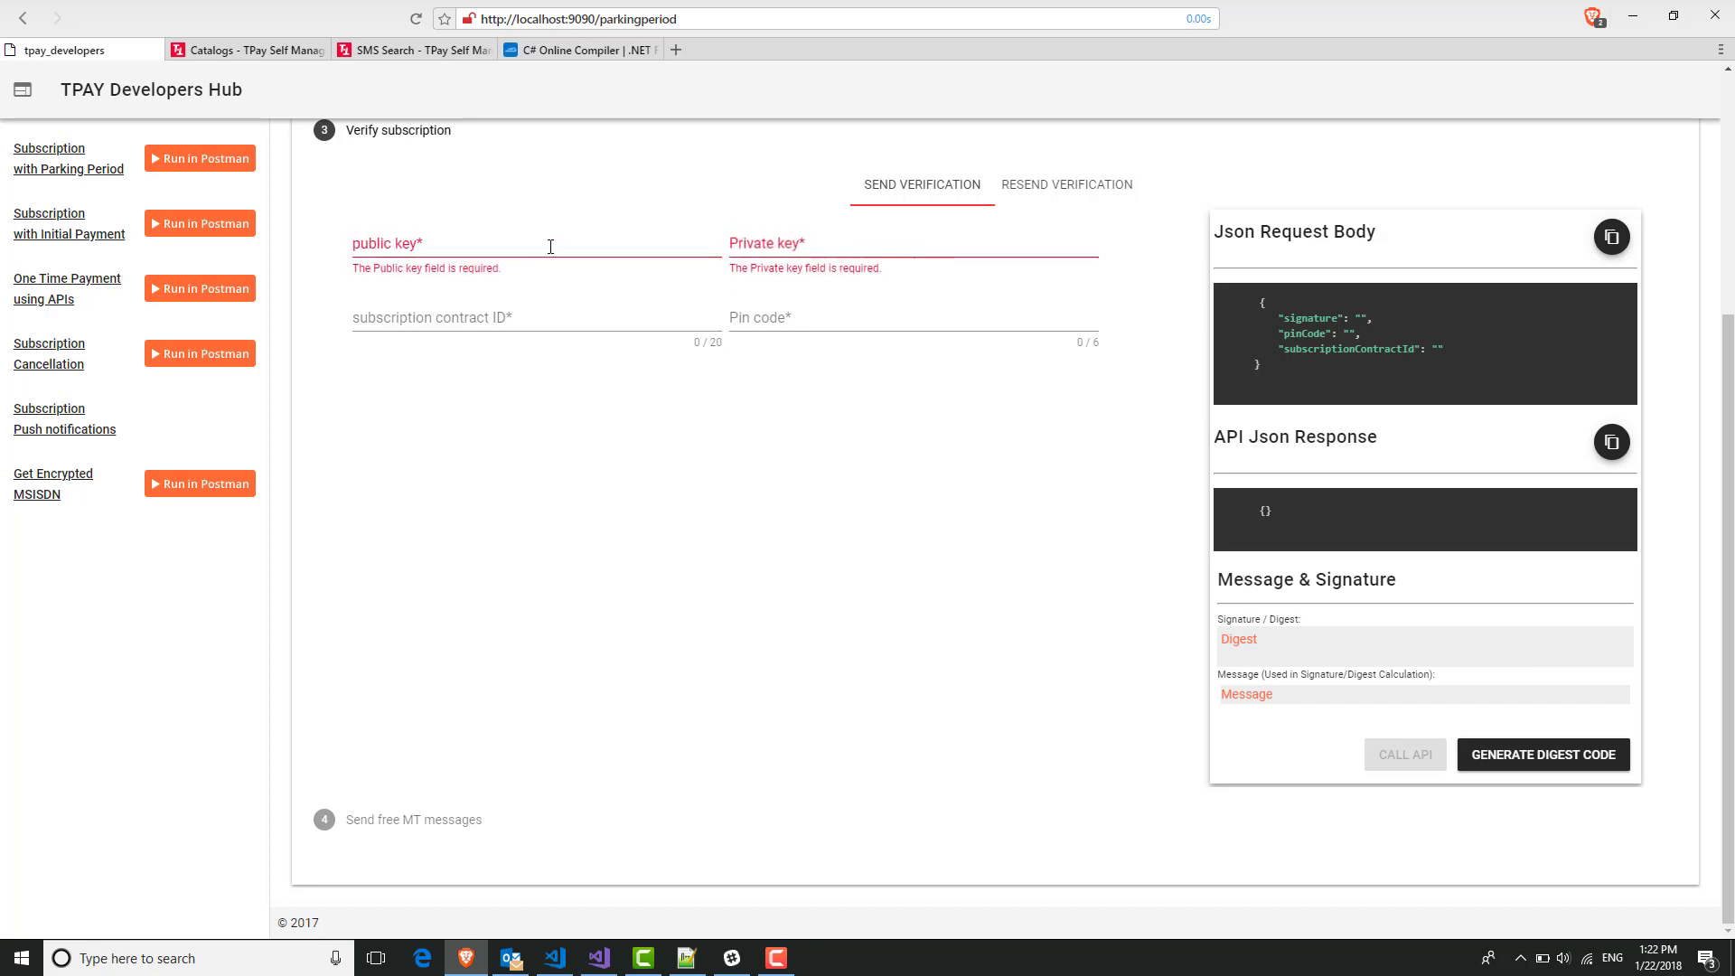
click(795, 247)
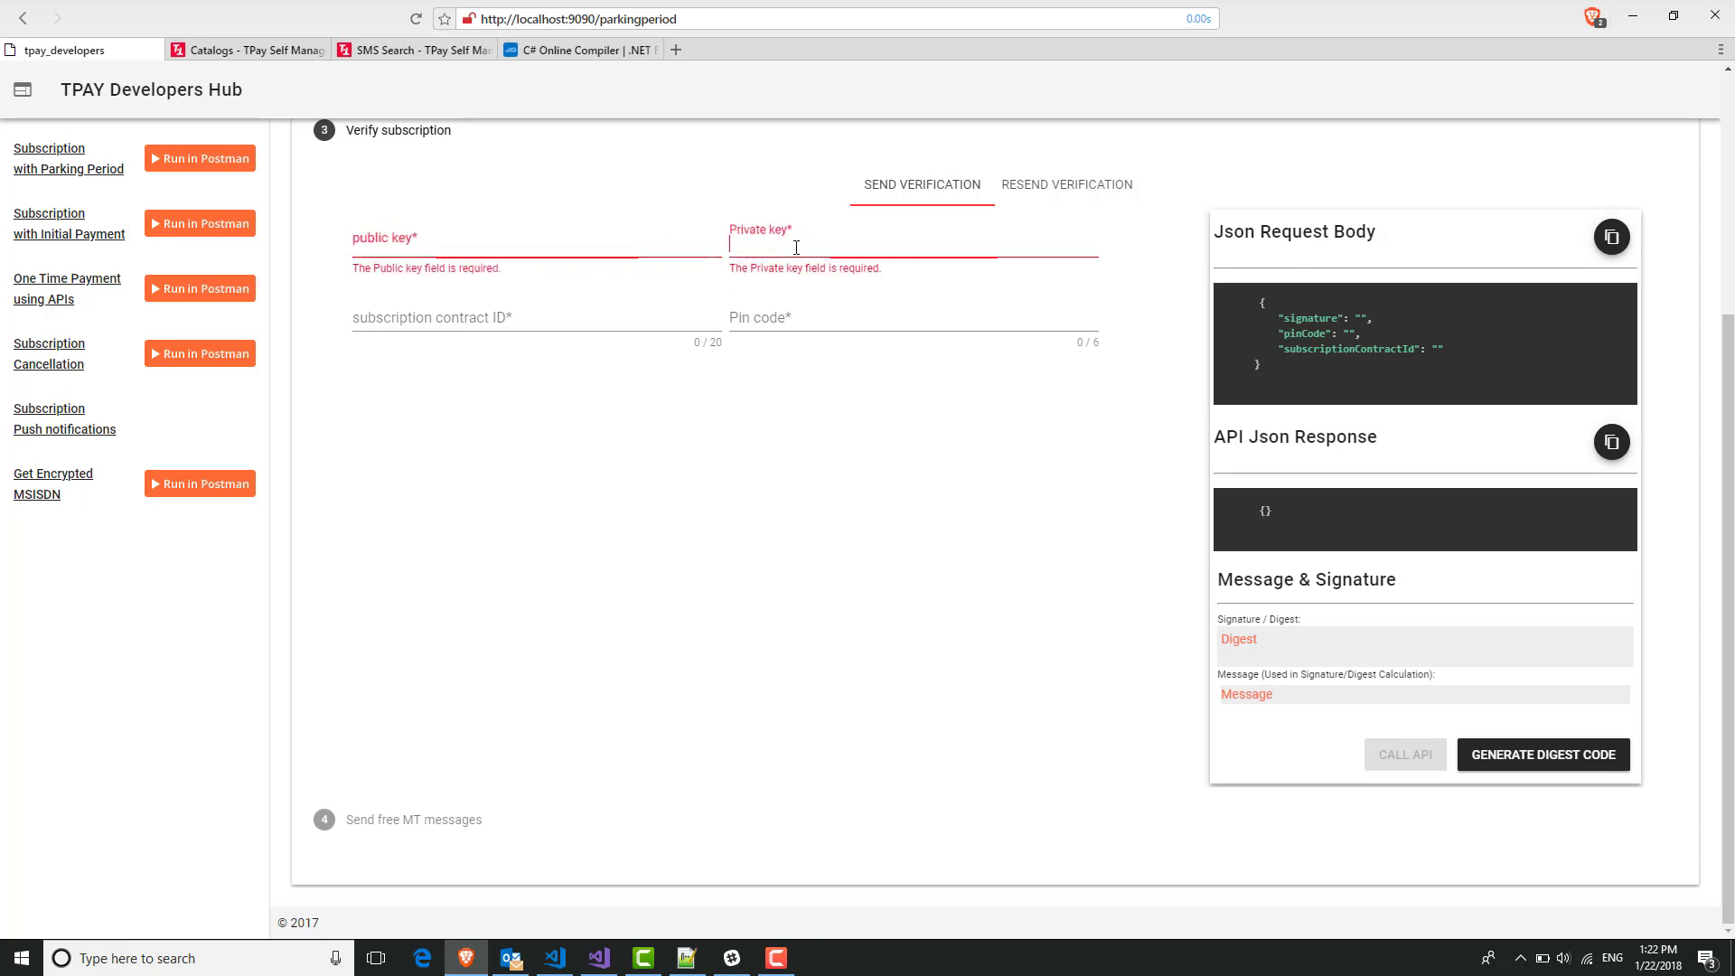
click(452, 327)
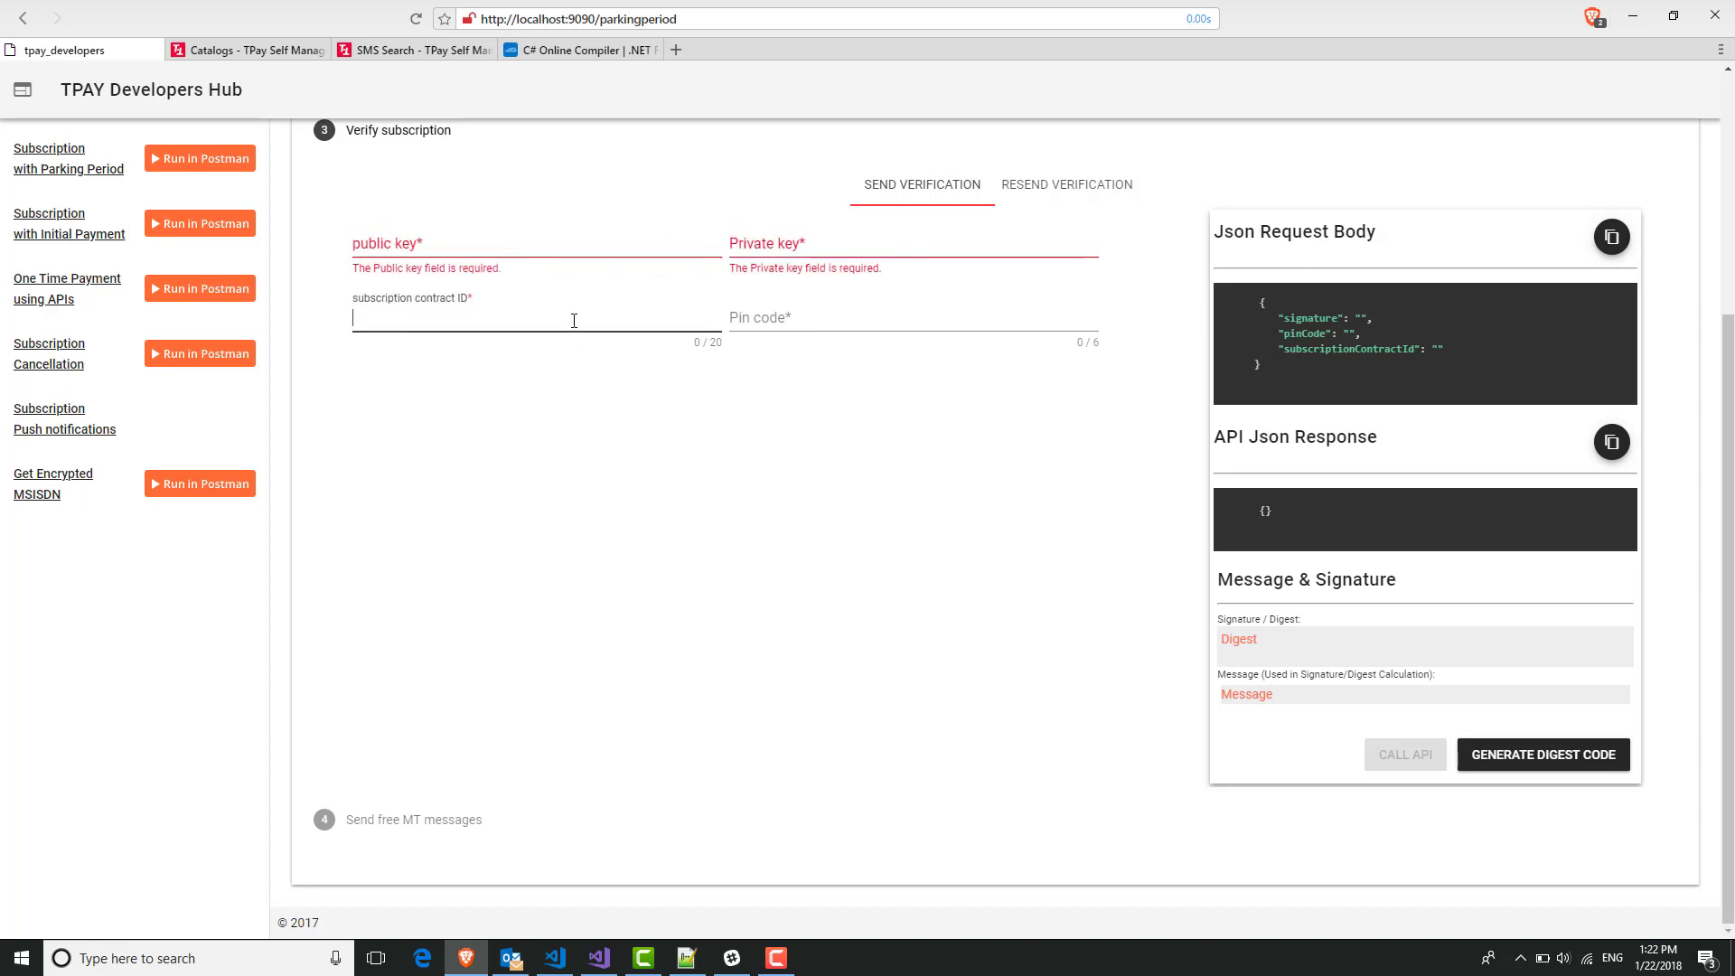
Paste the SMS PIN into Pin code, remove the trailing space, and check it in the request JSON.
click(800, 323)
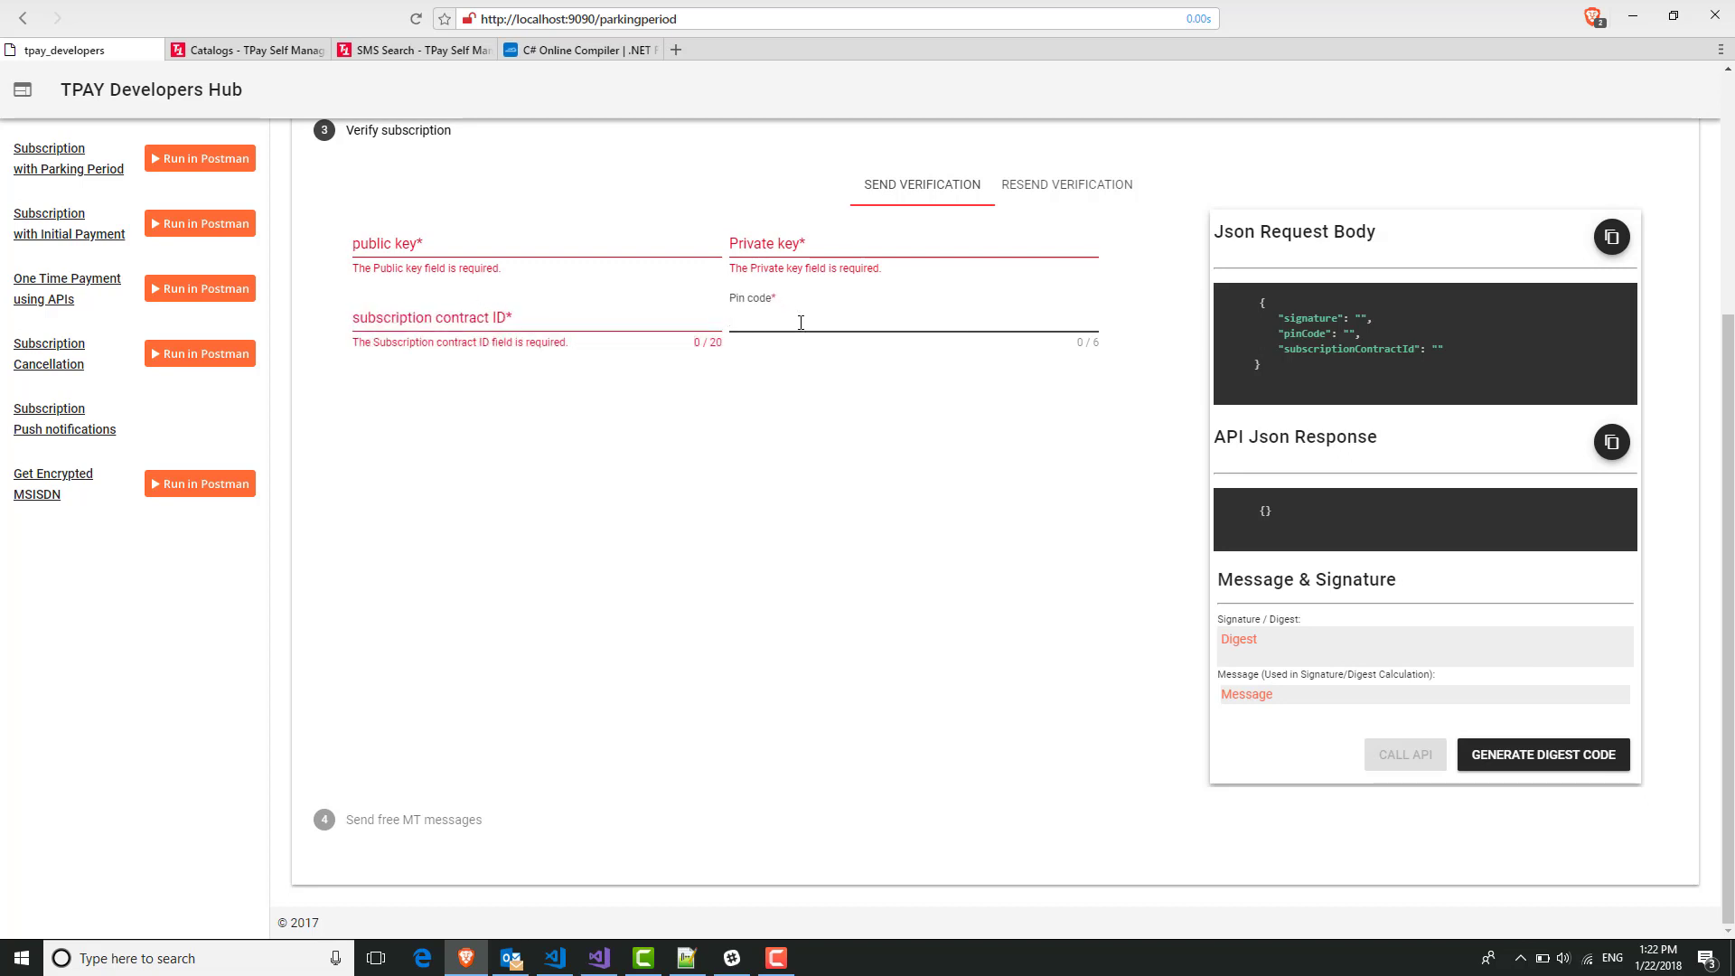
key(ctrl+v)
key(BackSpace)
drag(1395, 332, 1380, 333)
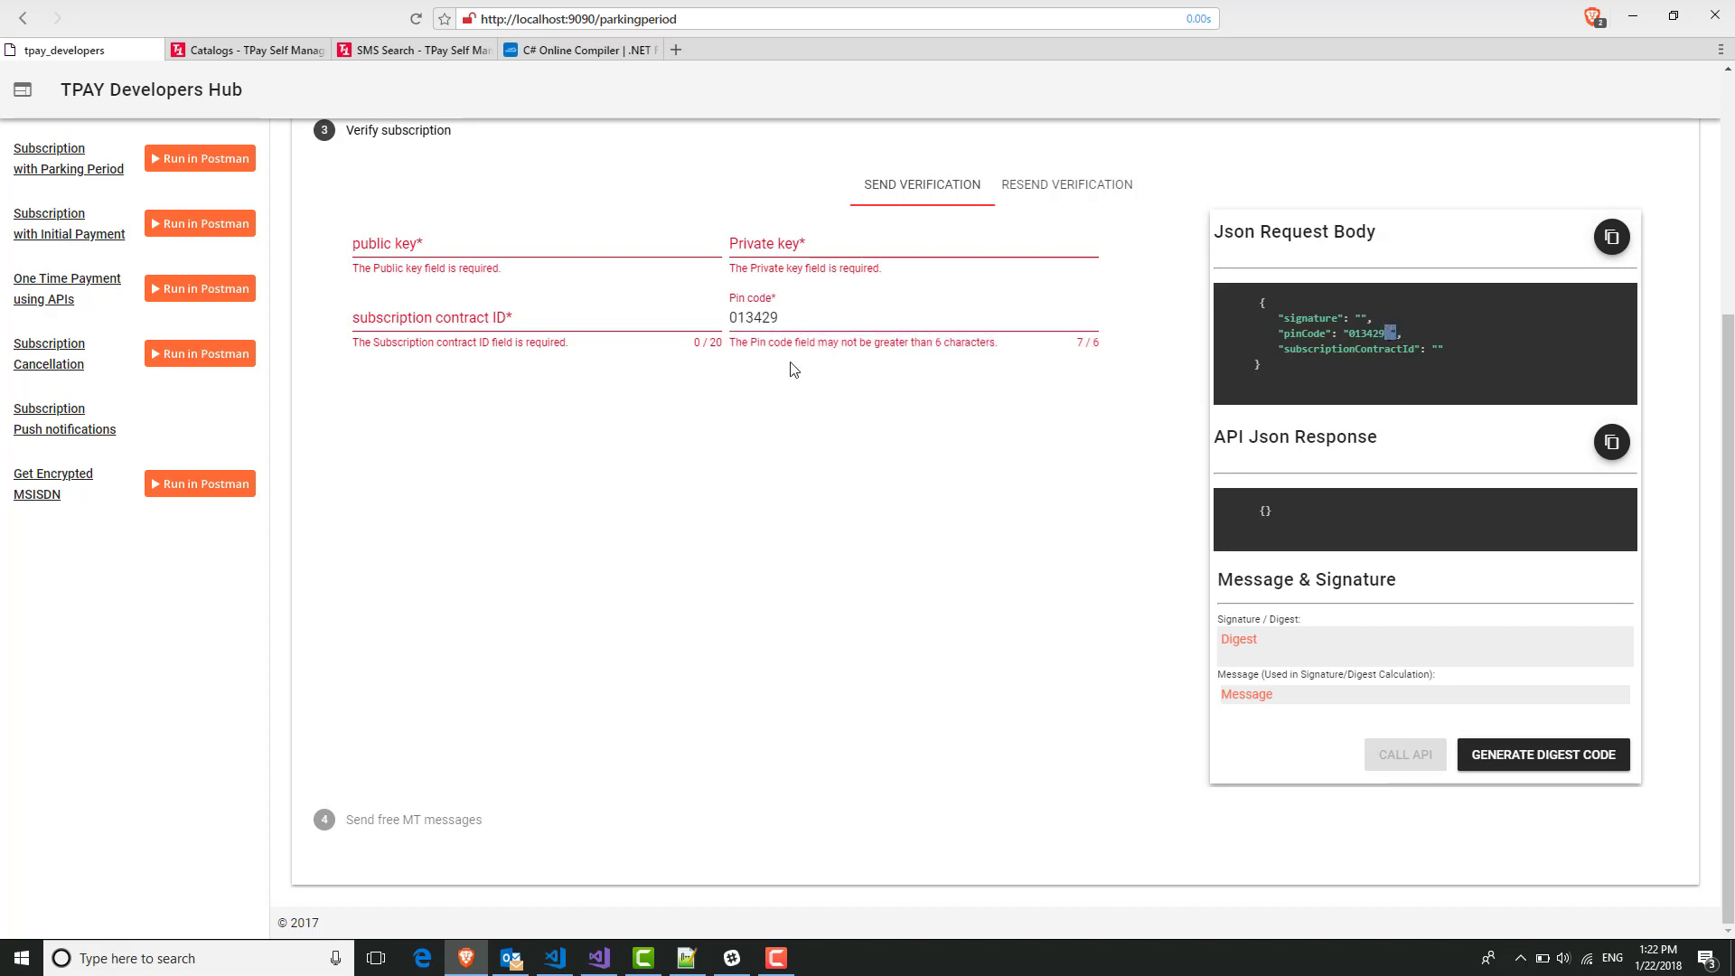
click(842, 312)
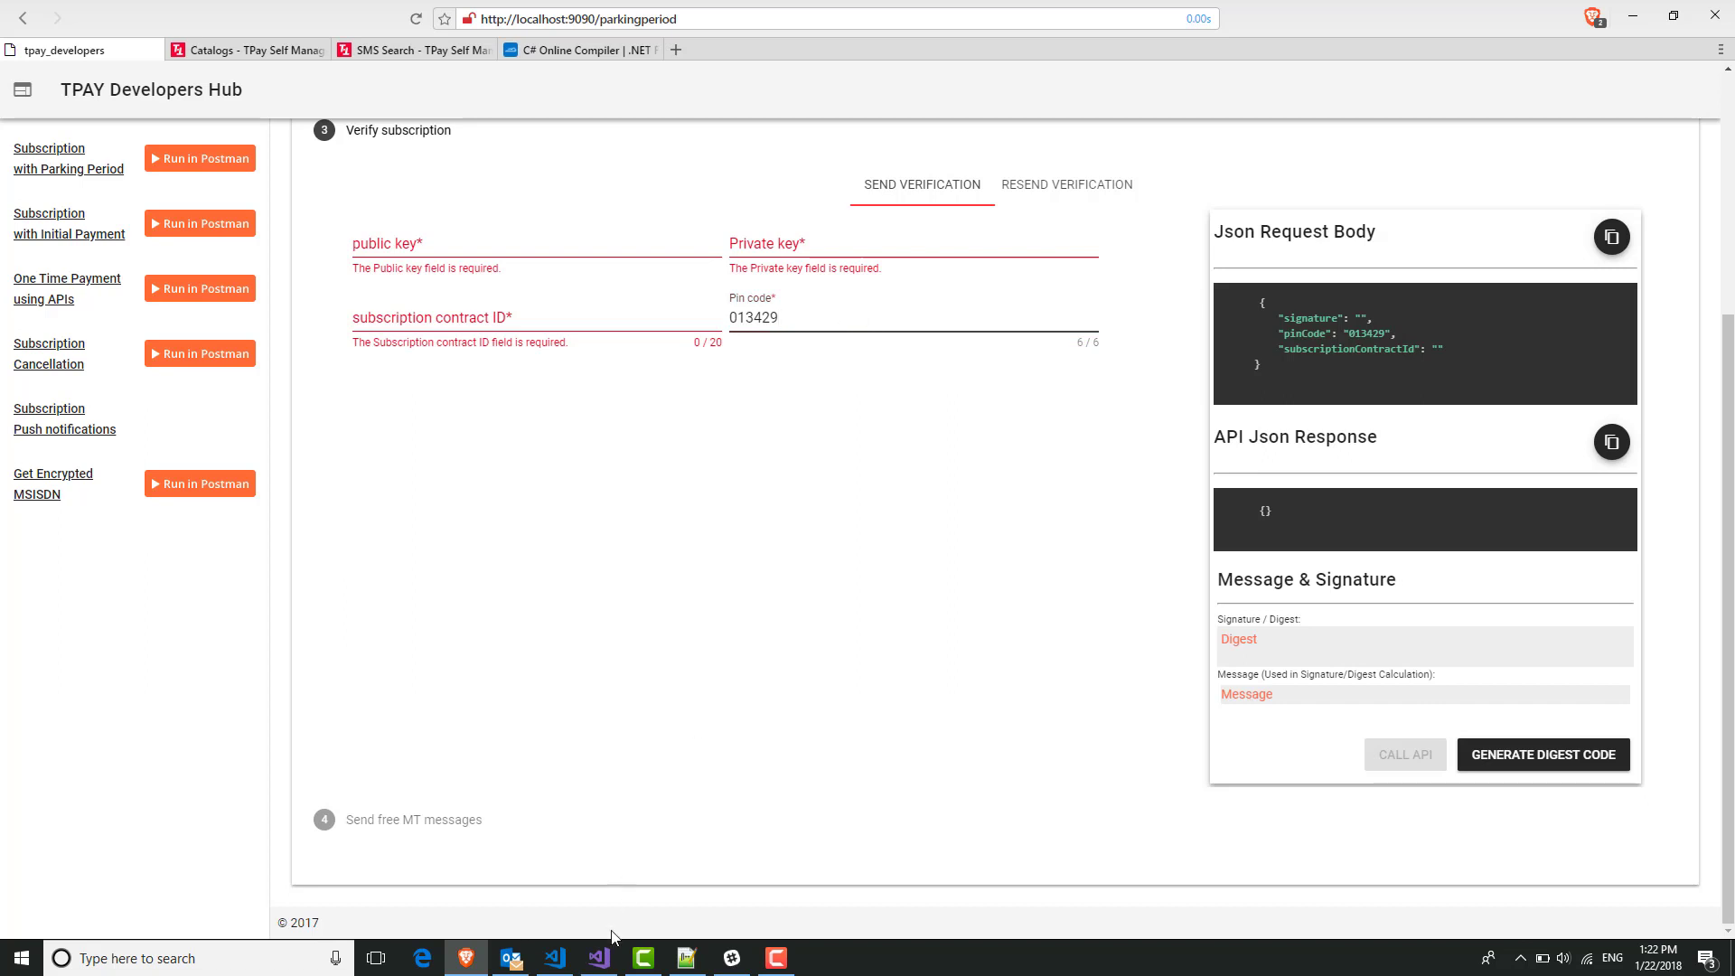
Copy the subscriptionContractId from the saved response in Notepad++ into the form.
click(687, 958)
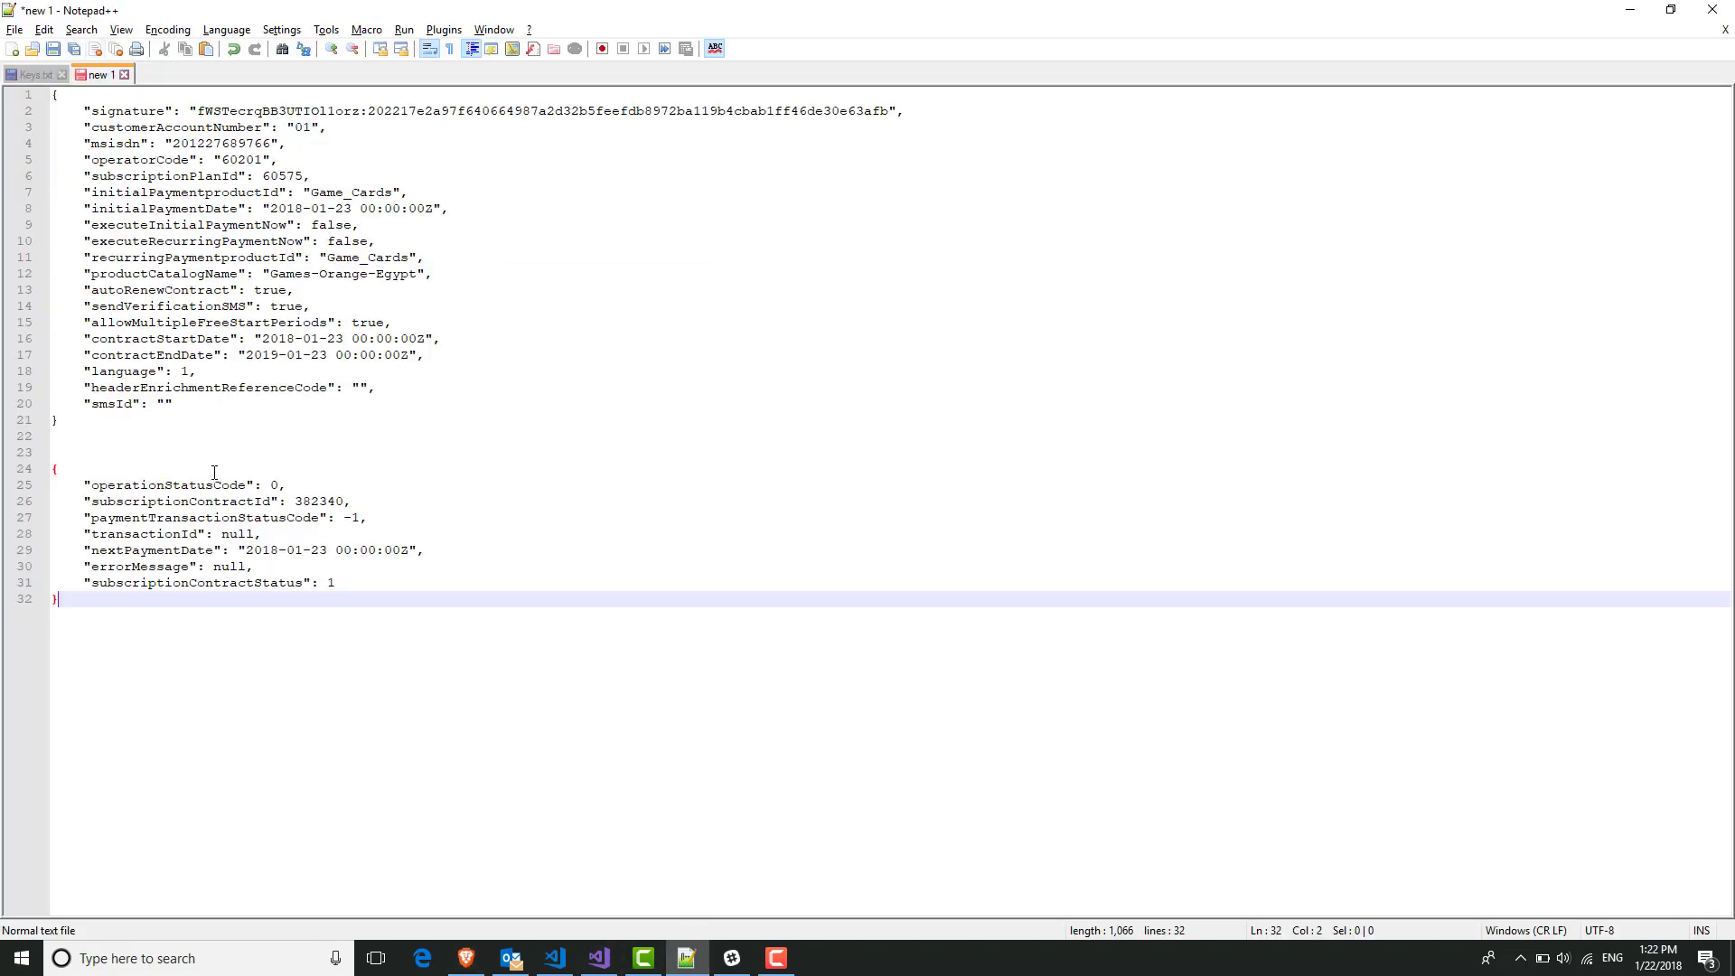
double_click(315, 501)
key(ctrl+c)
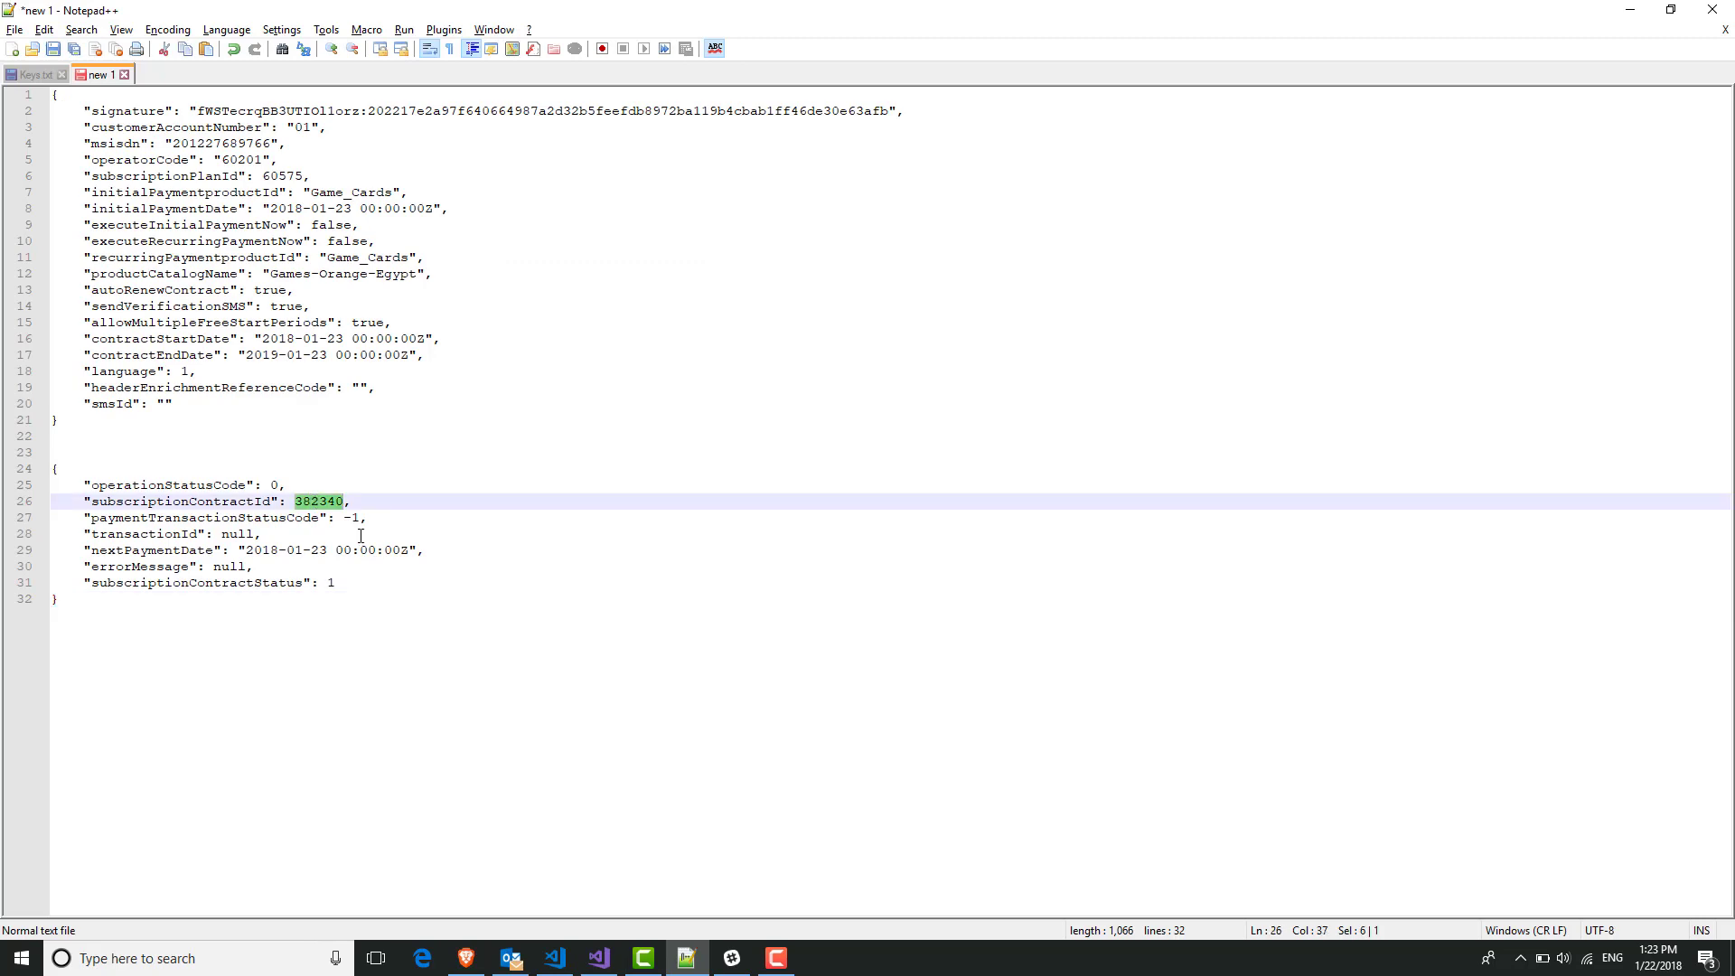
key(alt+Tab)
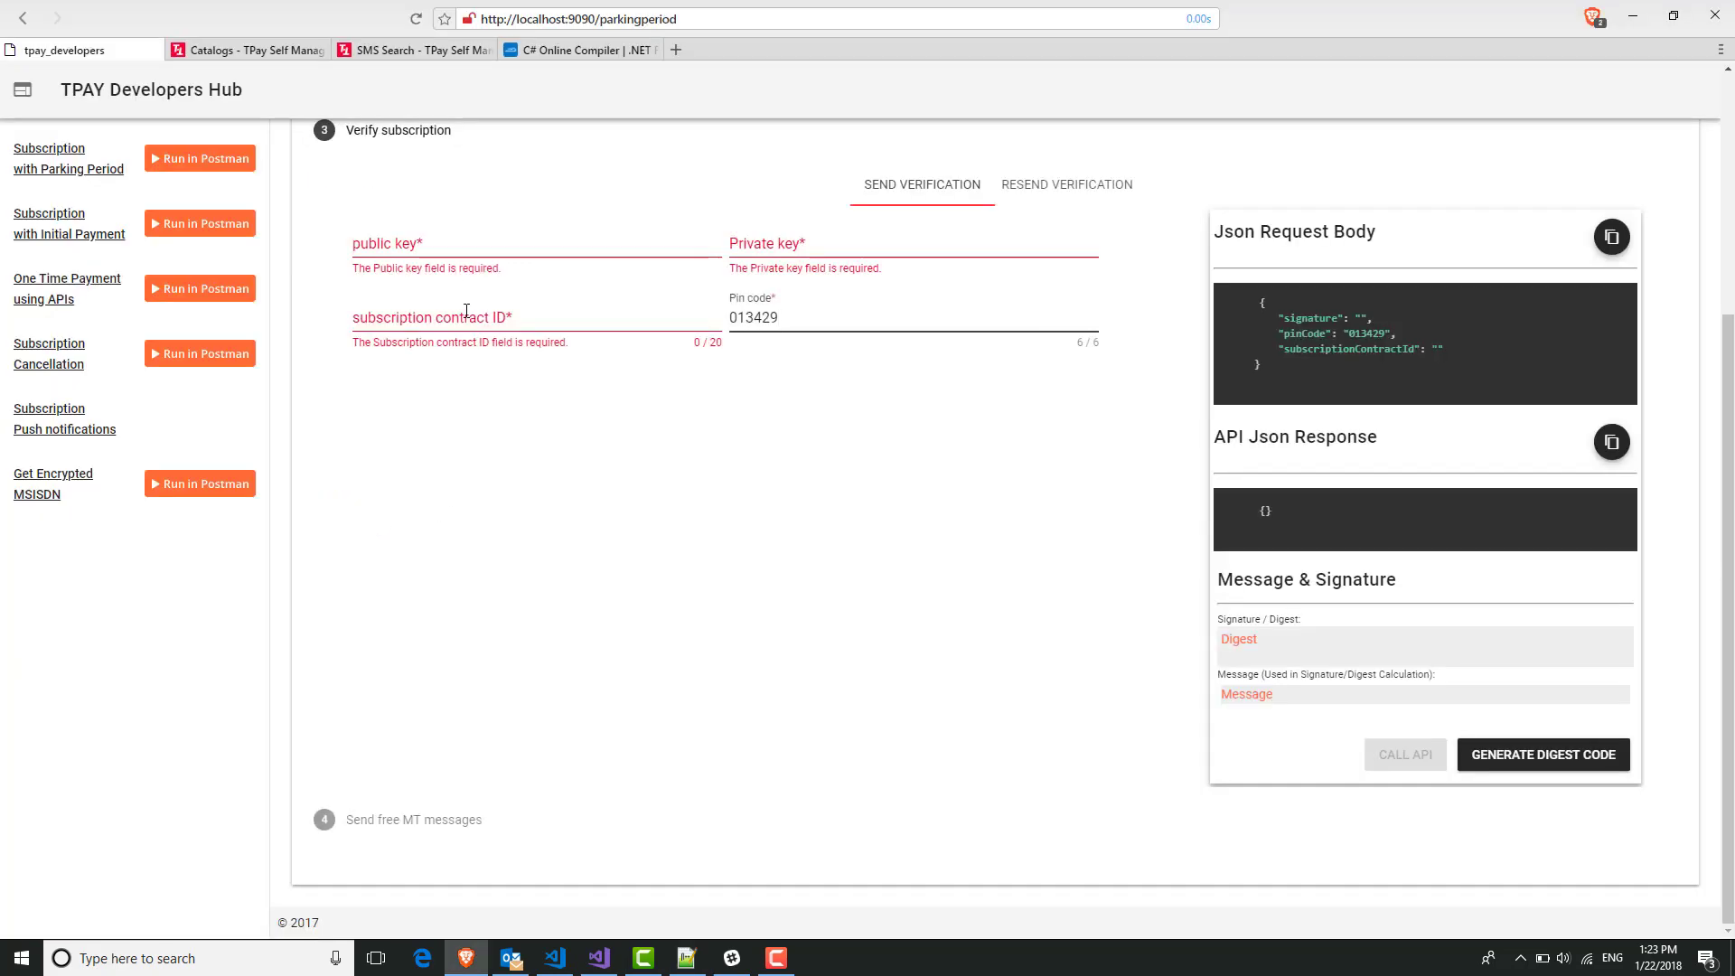
click(461, 303)
key(ctrl+v)
Copy the public key from Keys.txt into the form's public key field.
key(alt+Tab)
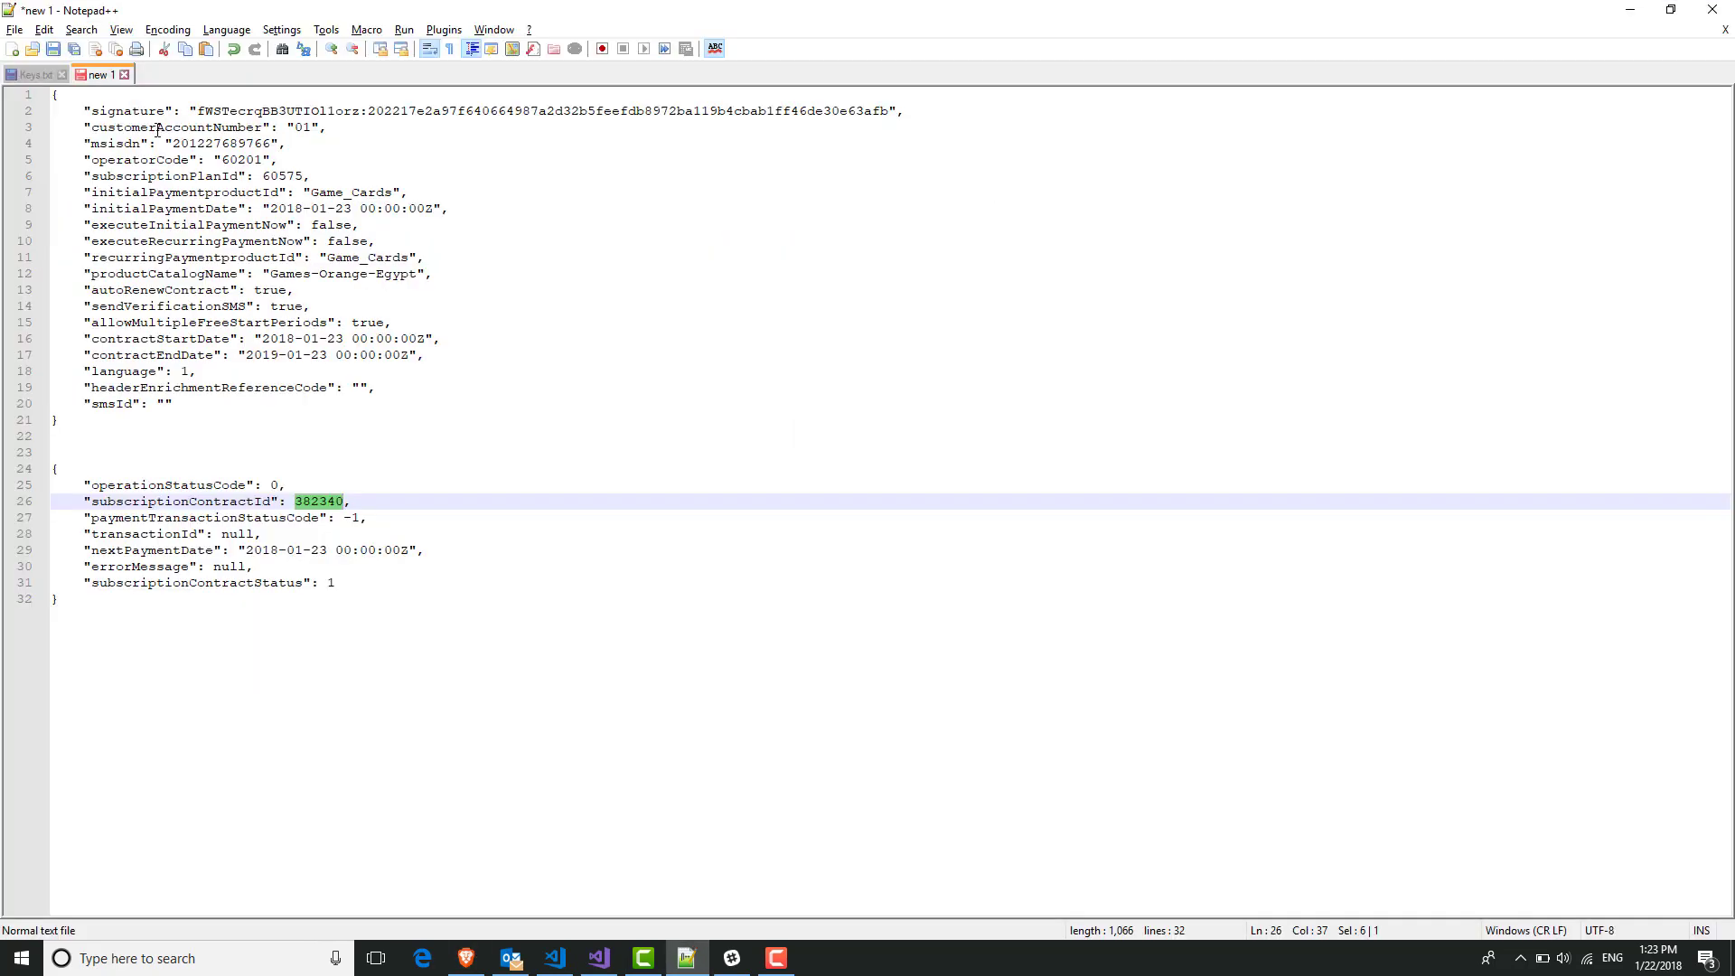
key(alt+Tab)
click(41, 78)
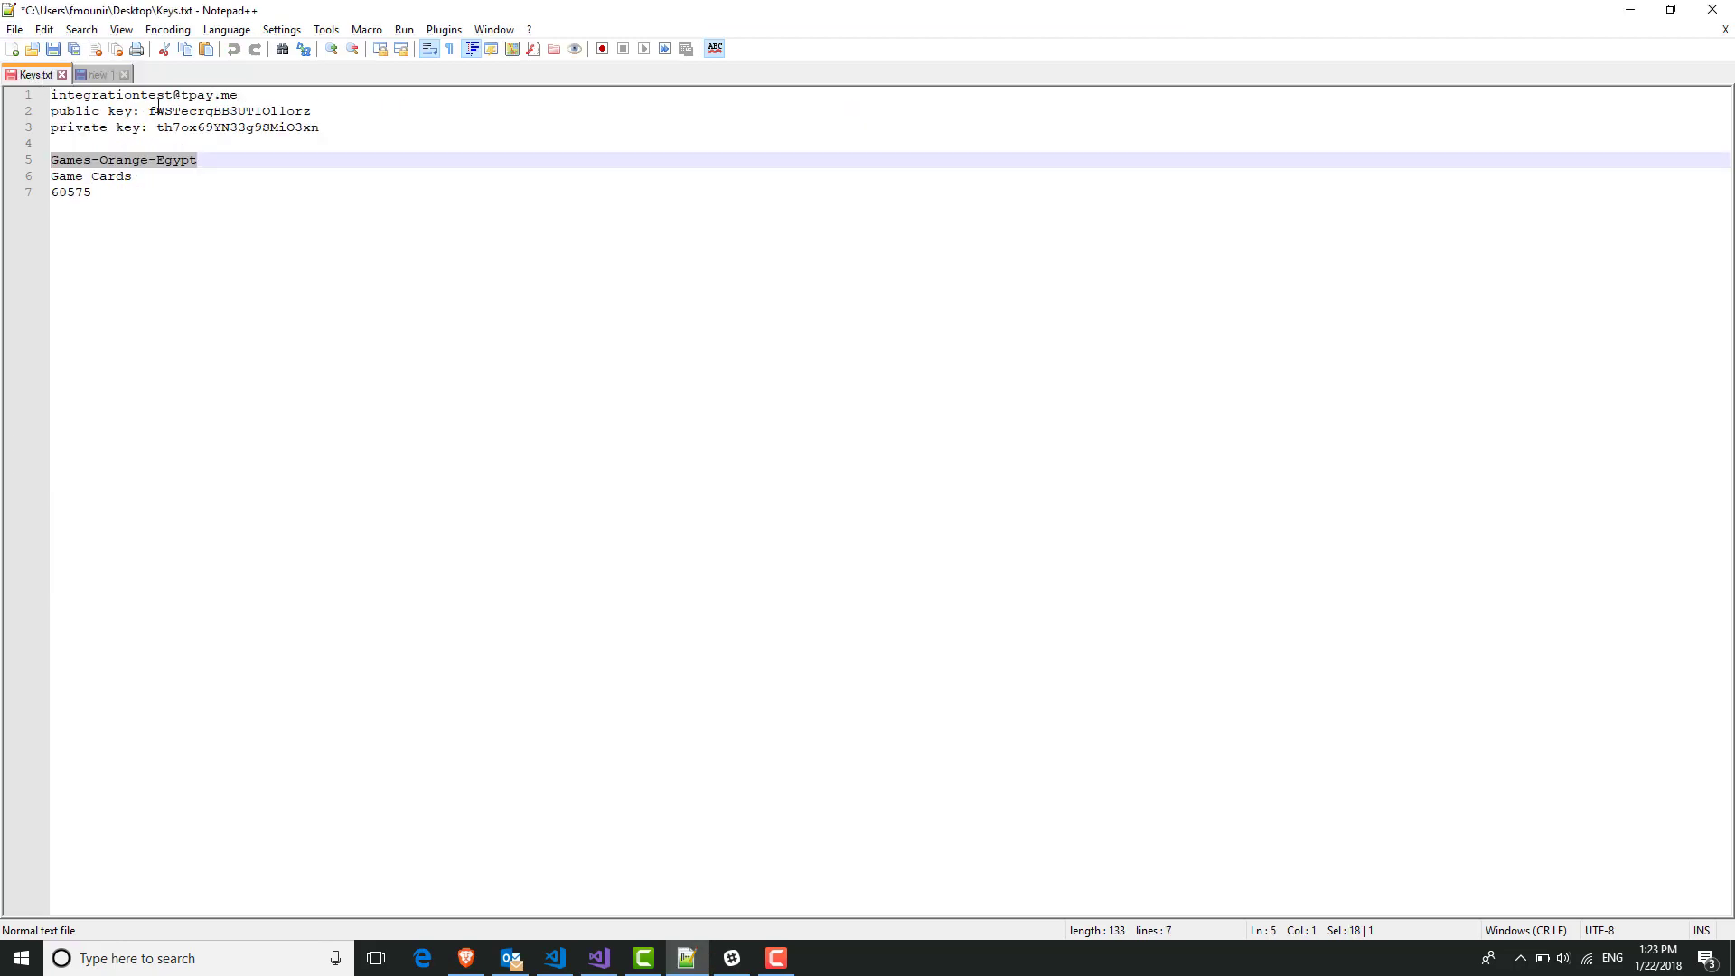
double_click(232, 110)
key(ctrl+c)
key(alt+Tab)
click(464, 240)
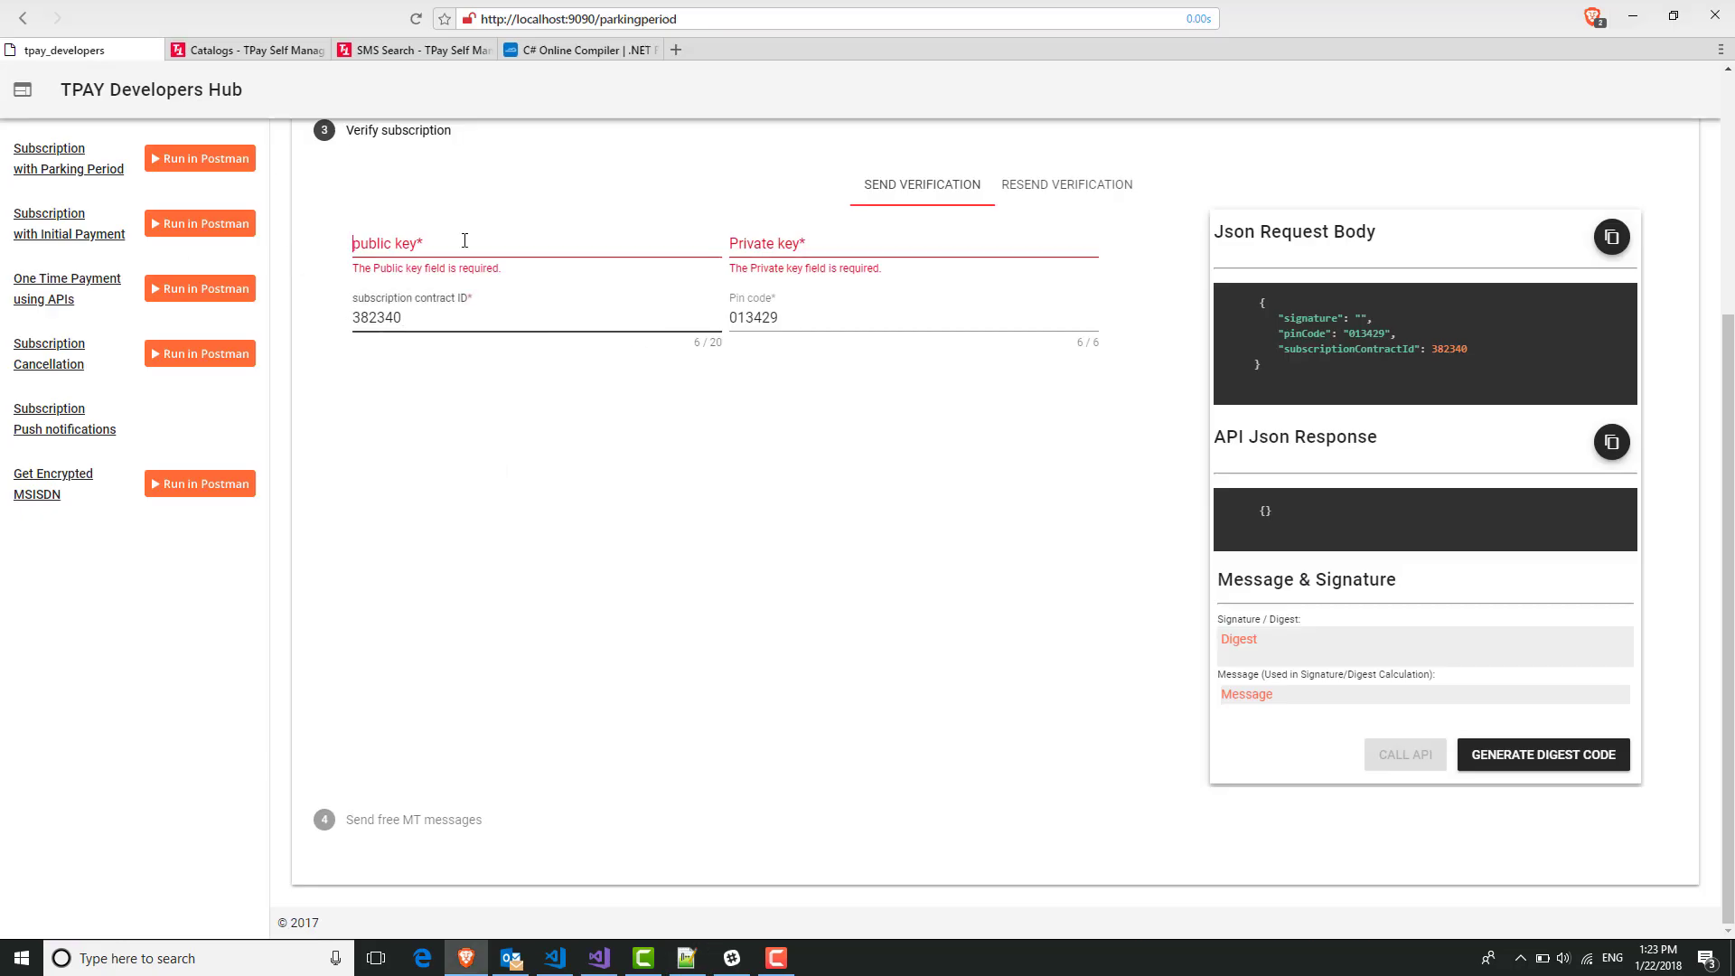
key(ctrl+v)
Copy the private key from Keys.txt and place the cursor in the private key field.
key(alt+Tab)
double_click(238, 128)
key(ctrl+c)
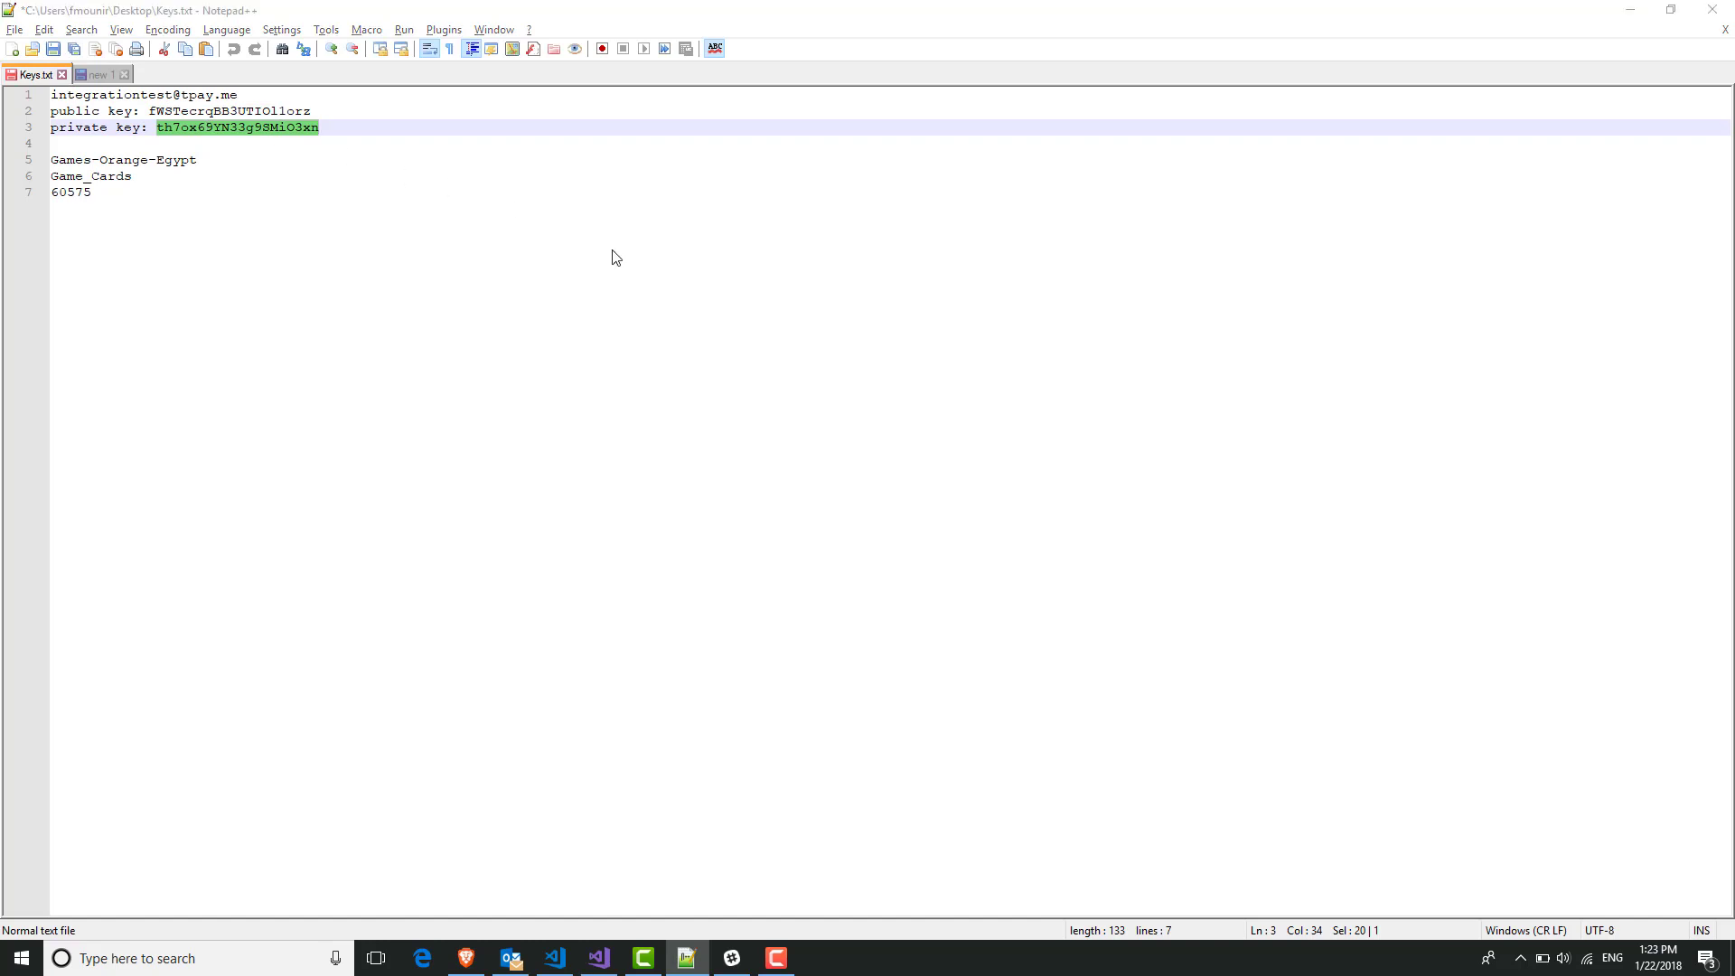
key(alt+Tab)
click(777, 240)
Paste the private key, call the Verify API, and review the operationStatusCode 0 response.
key(ctrl+v)
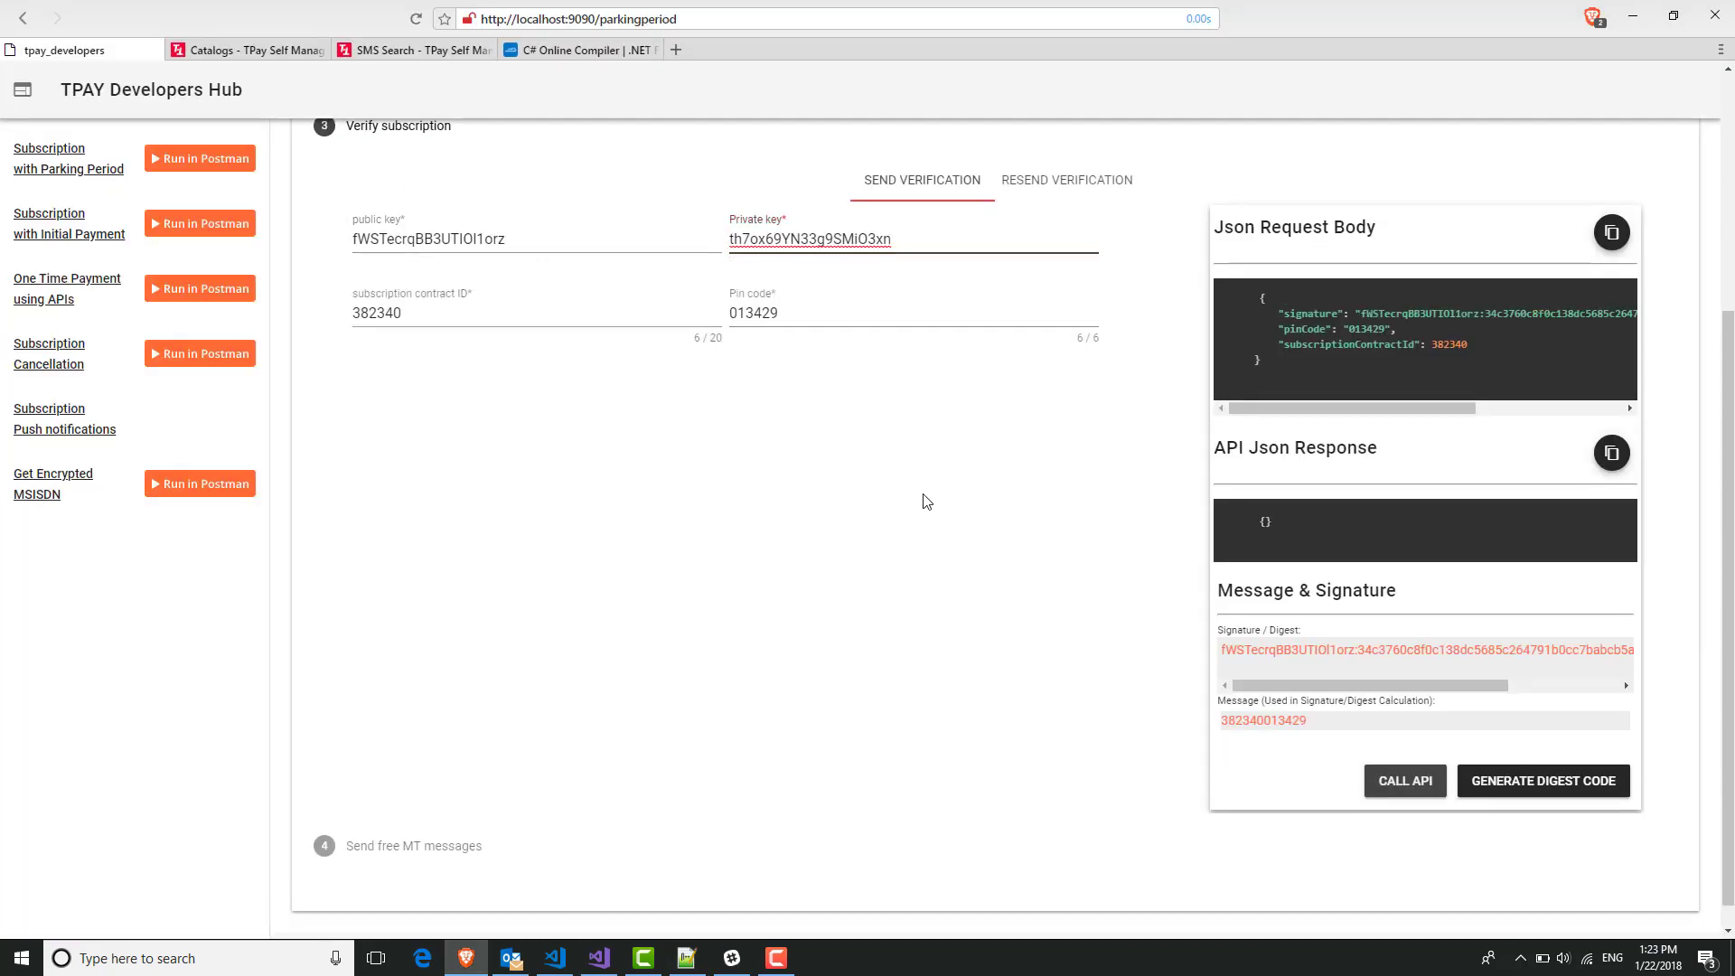
click(924, 497)
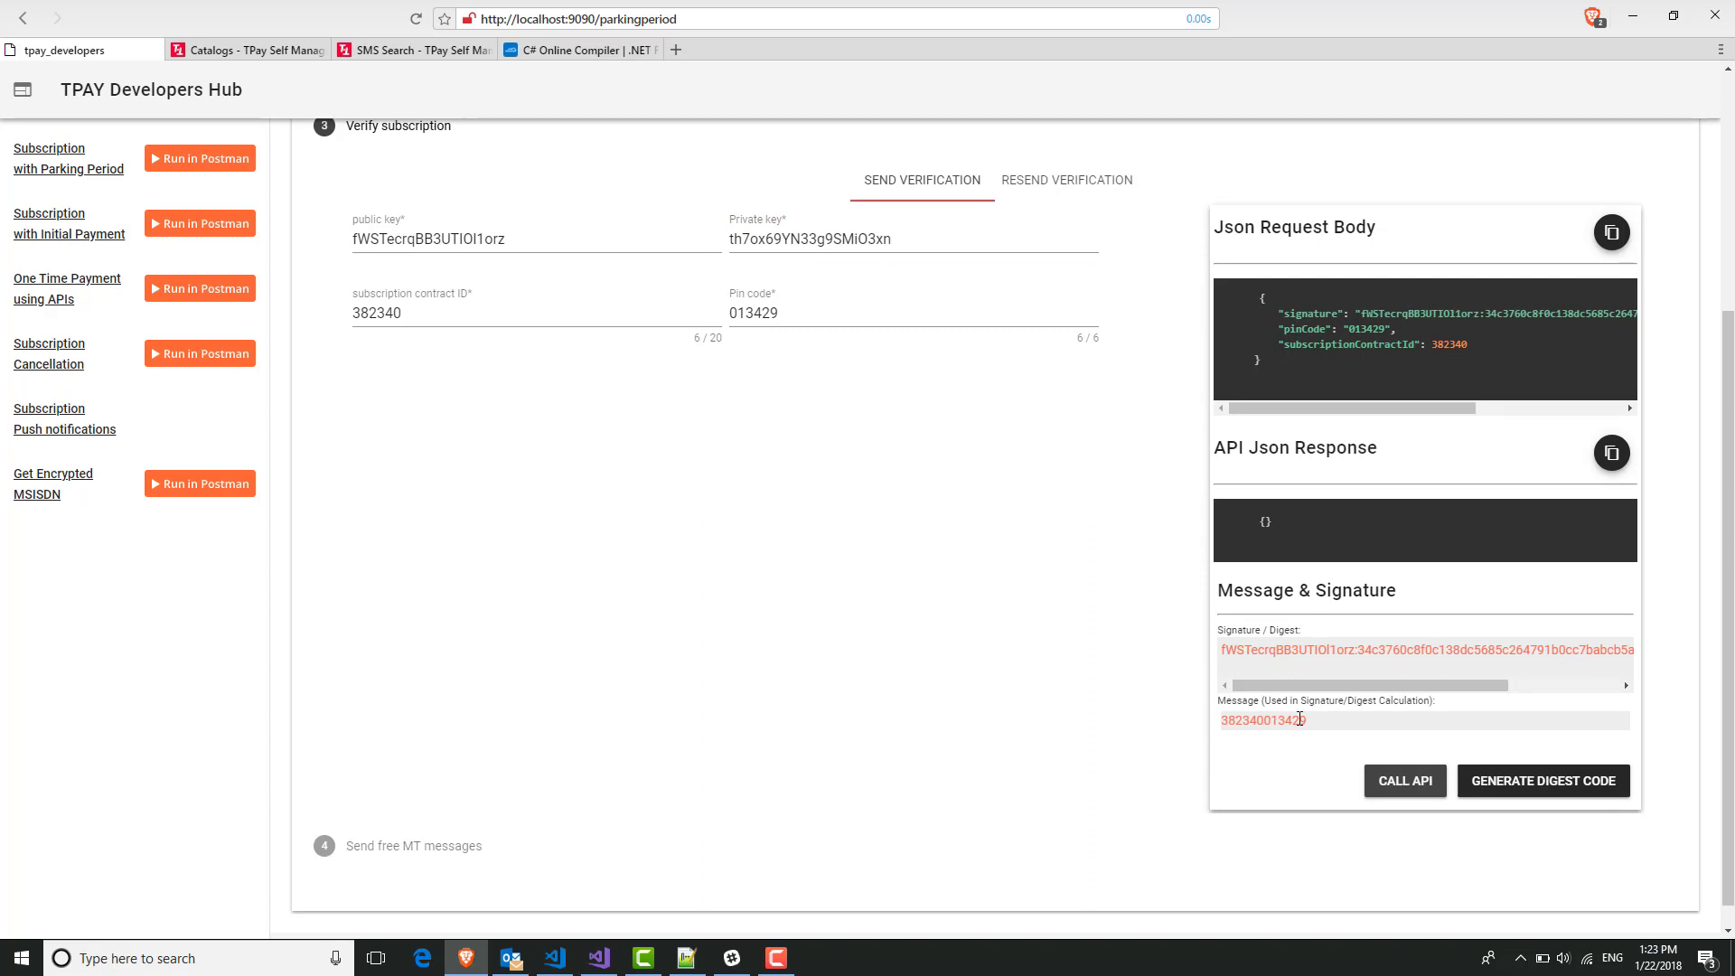
click(1398, 789)
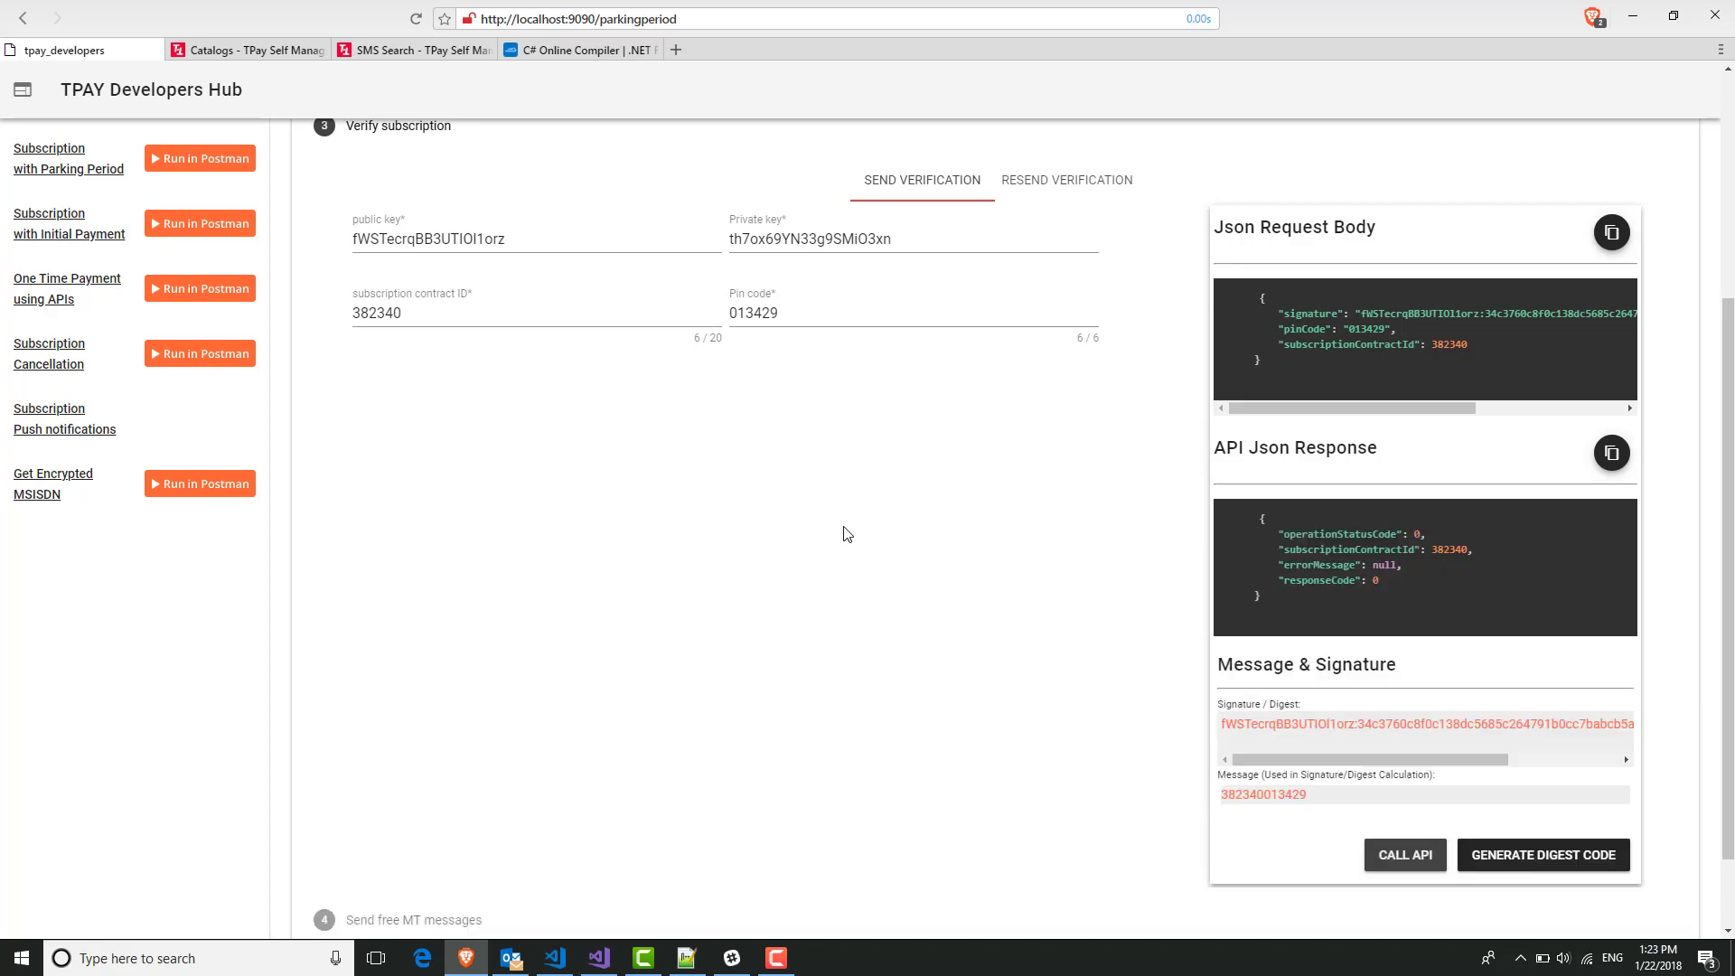
drag(1393, 531, 1273, 535)
click(1450, 571)
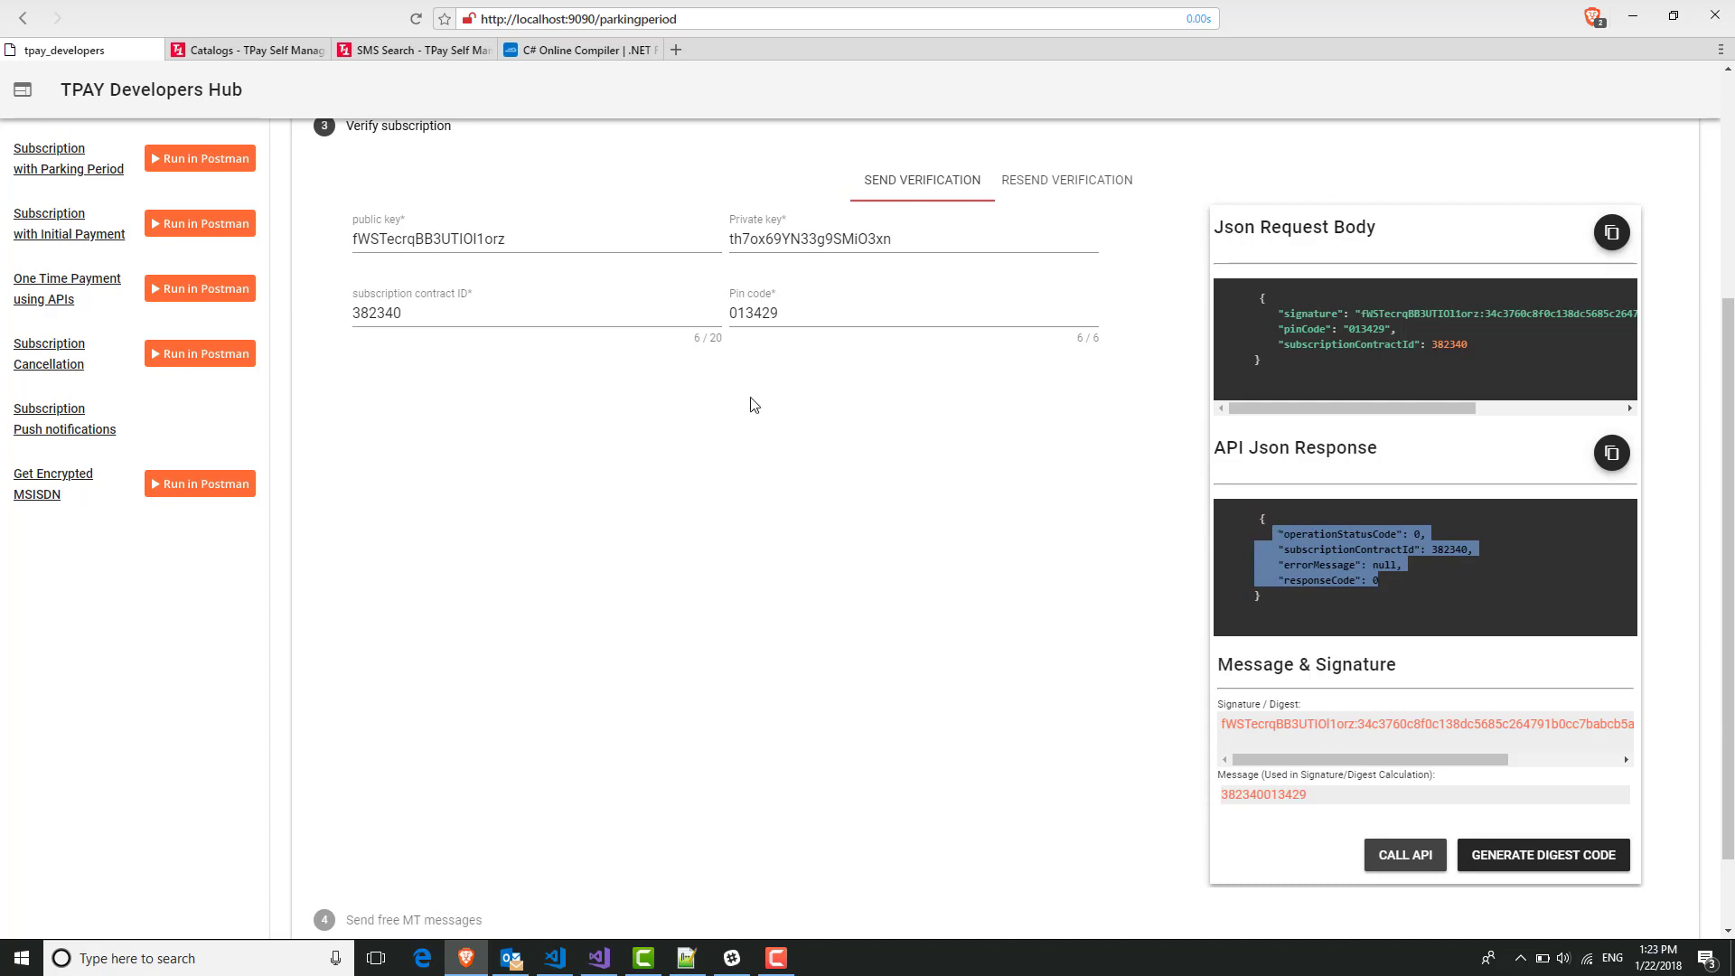
View the generated digest sample code, then close it.
click(1545, 855)
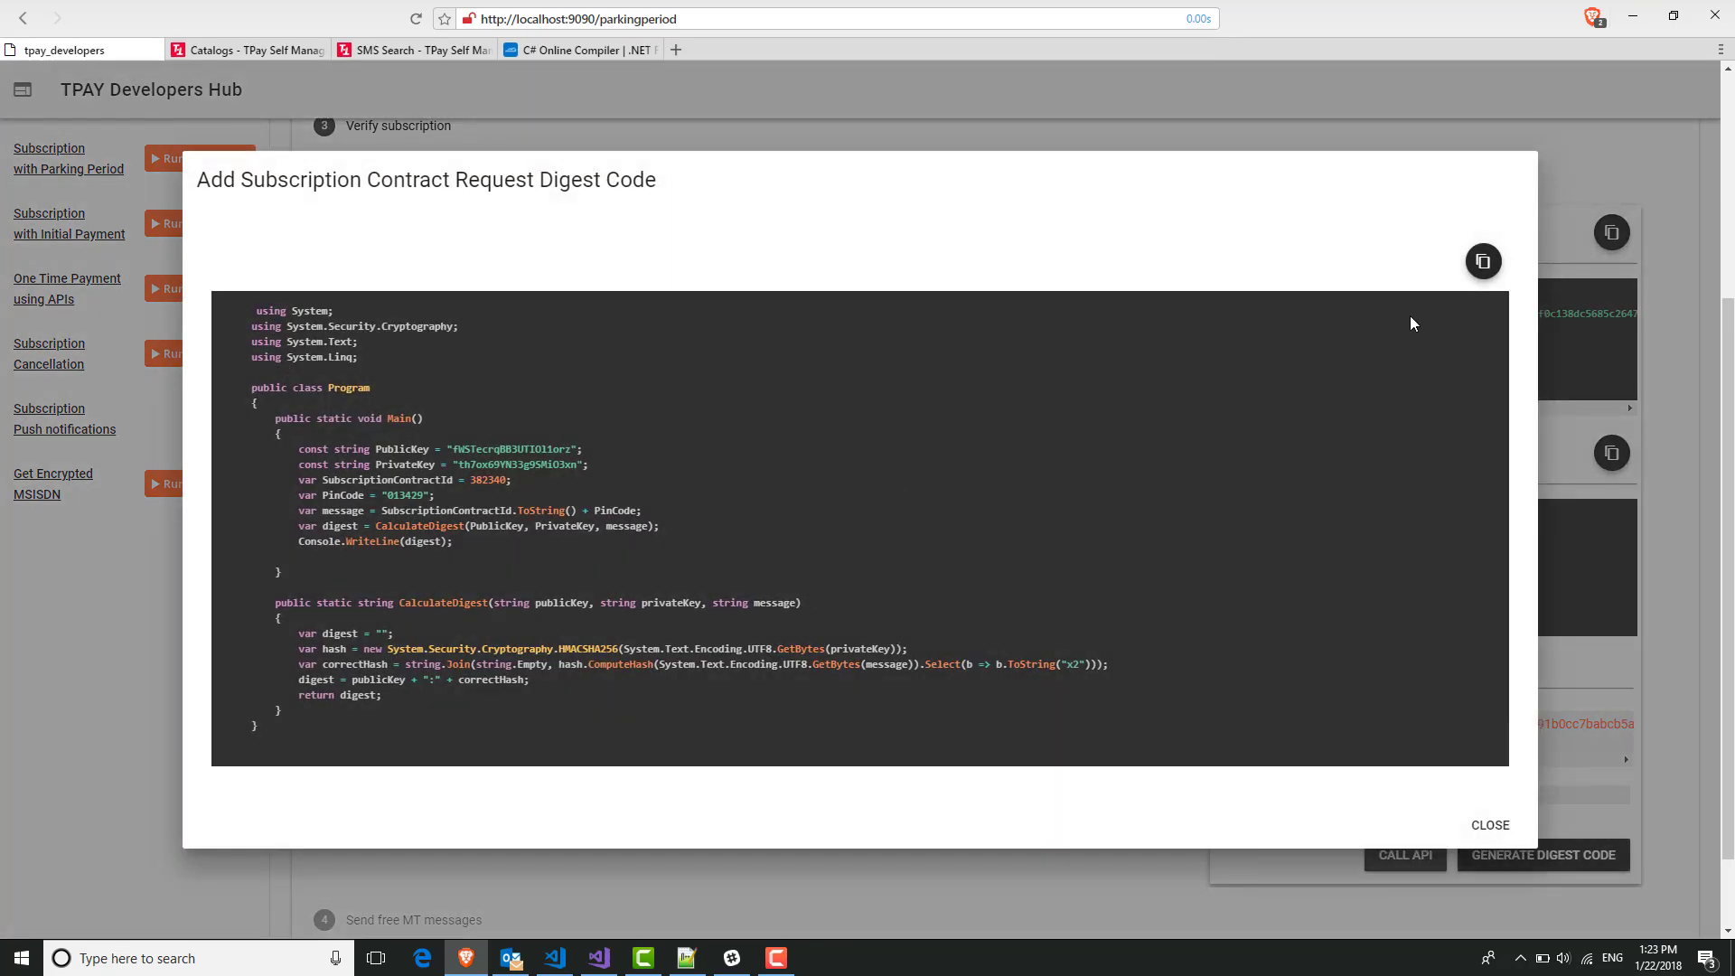
click(1489, 825)
scroll(583, 555, up, 4)
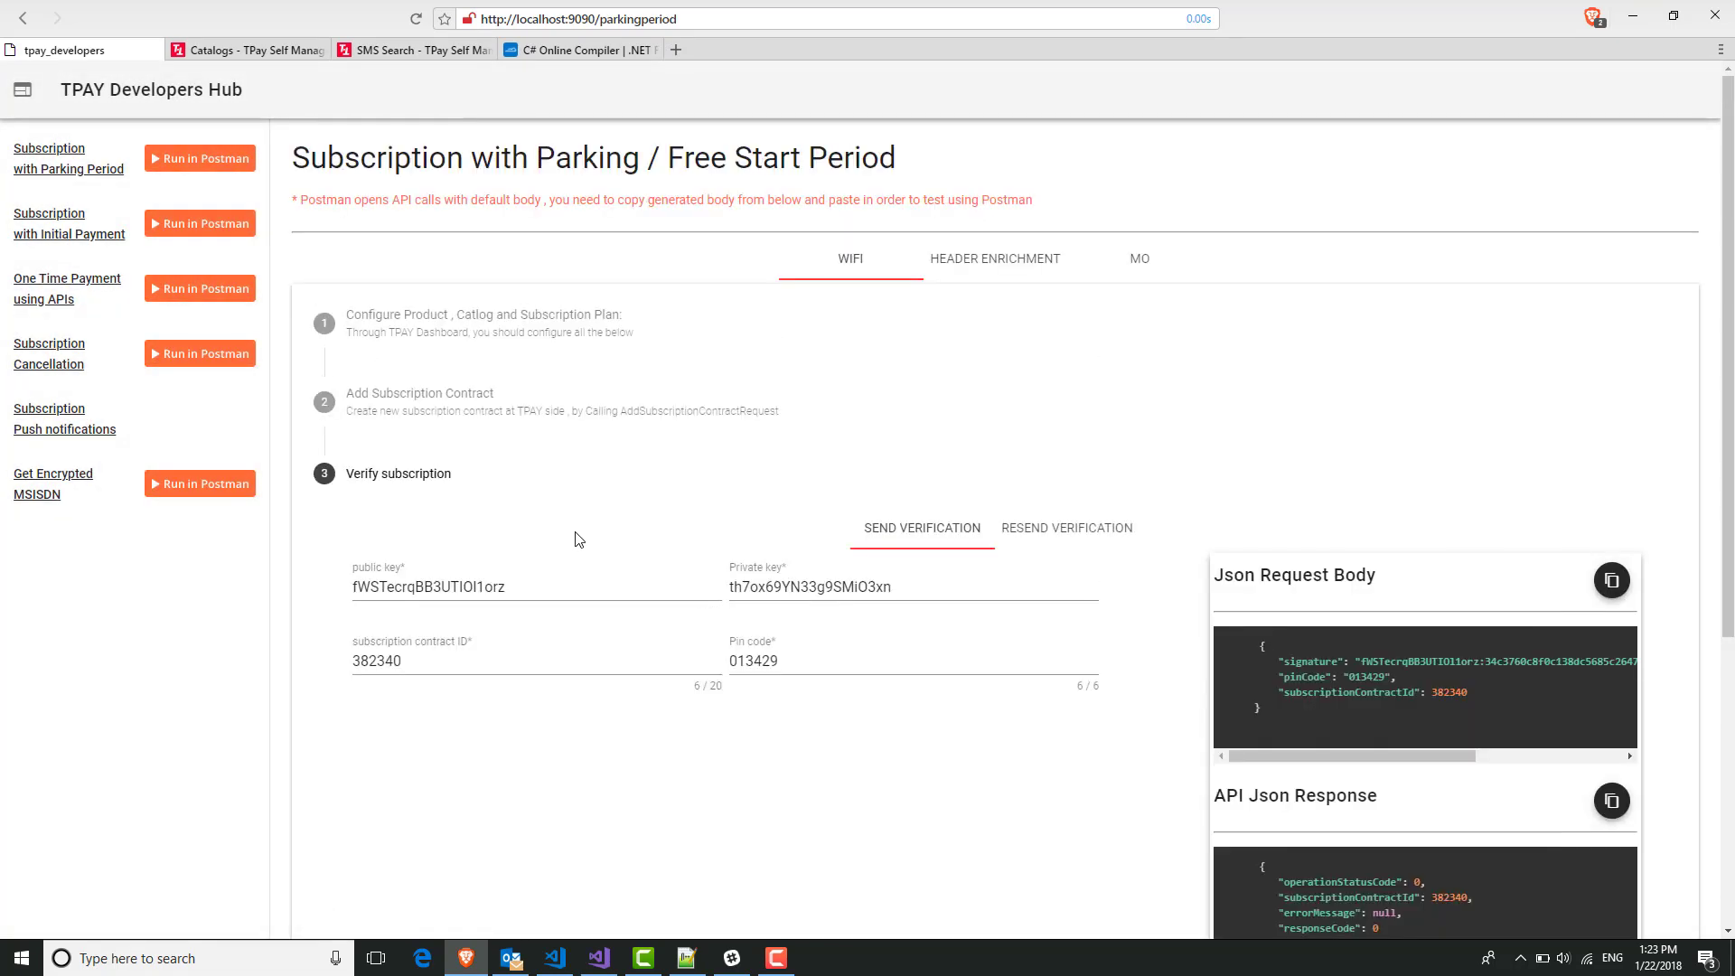
Filter Subscription Contracts by operator Mobinil - EGY with end date 01/24/2018.
click(253, 50)
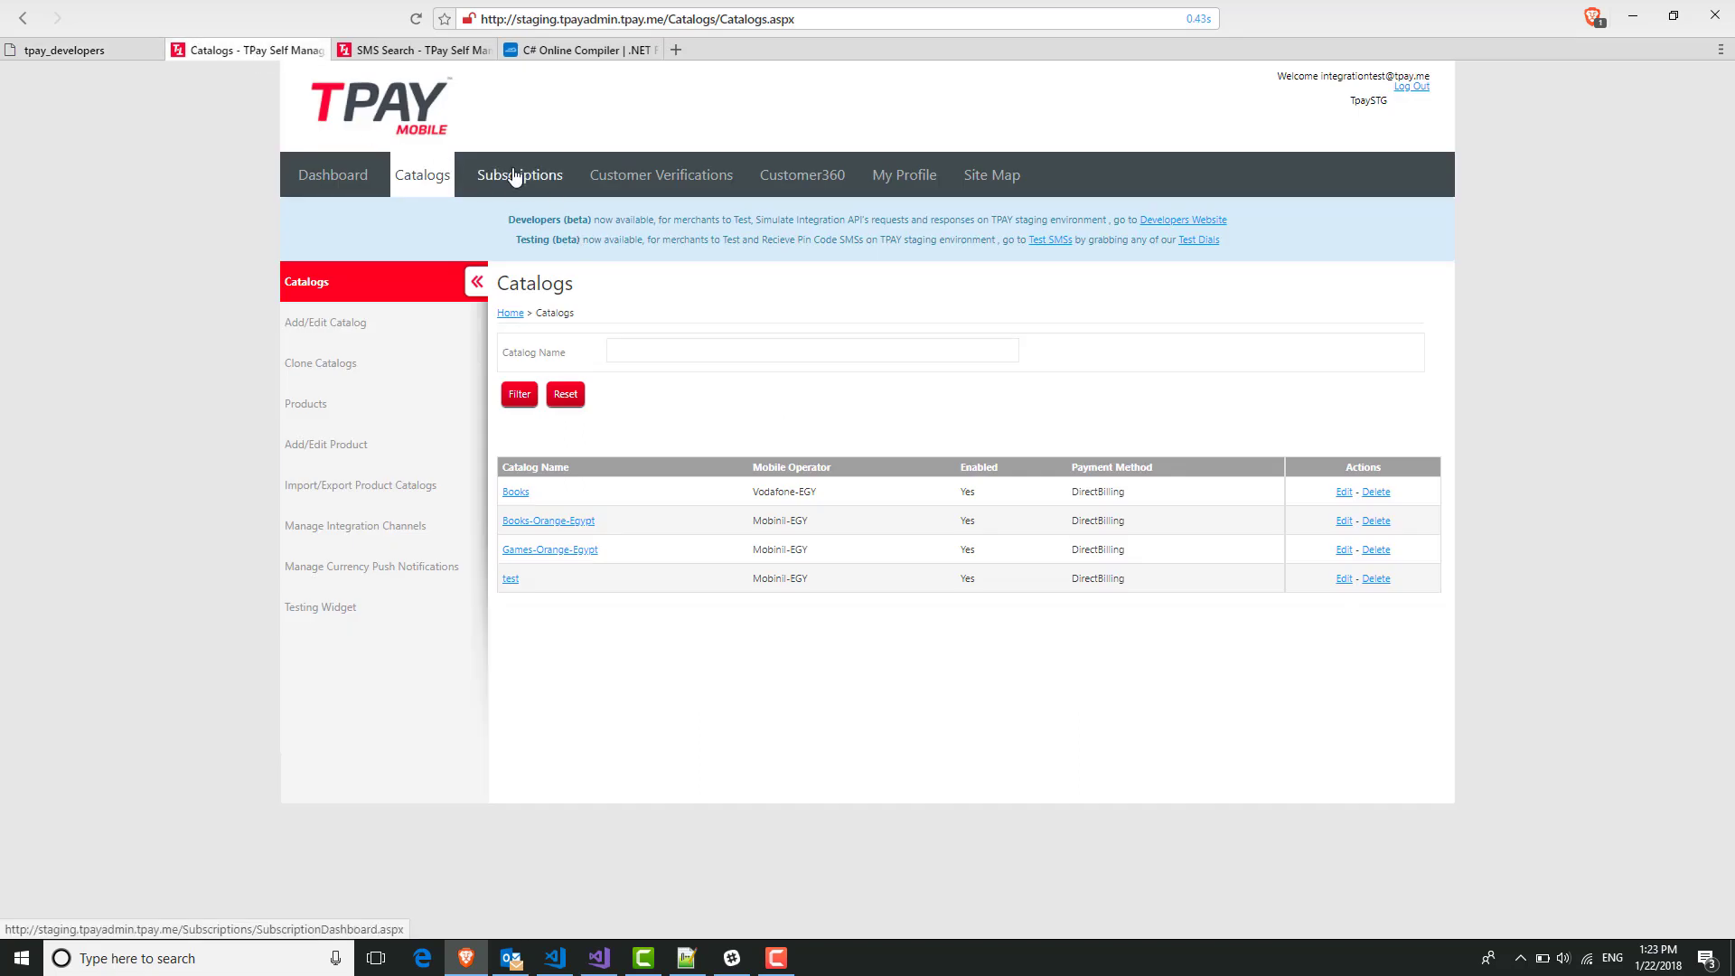
click(519, 181)
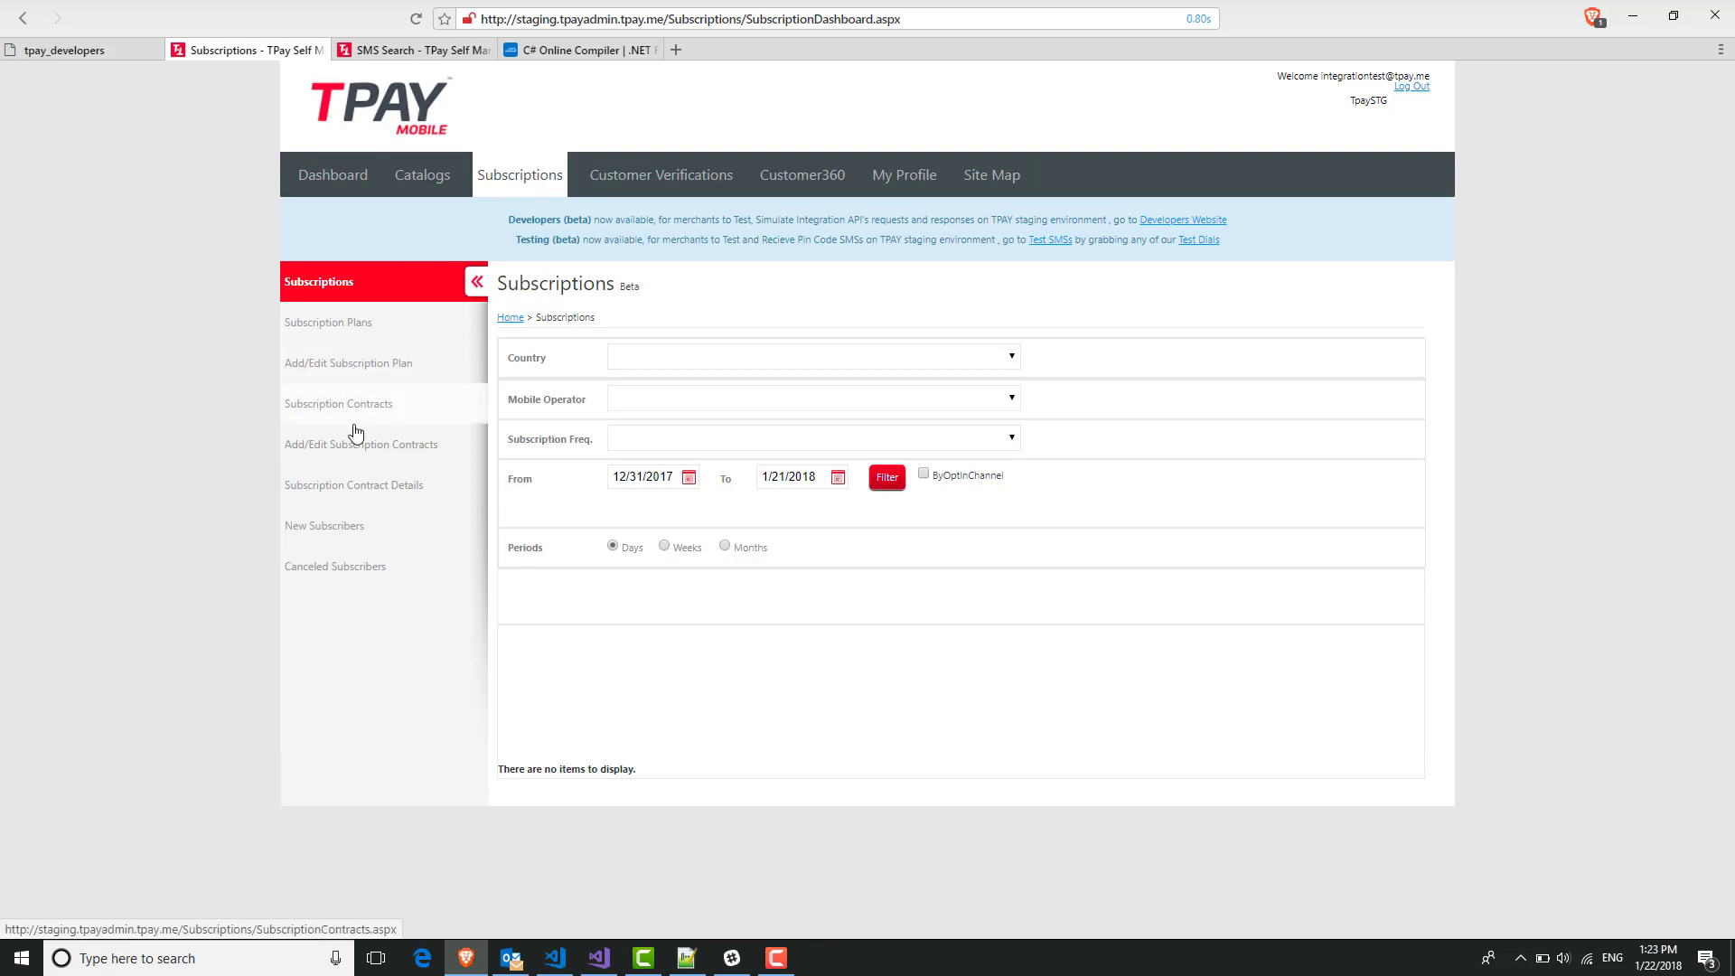
click(378, 404)
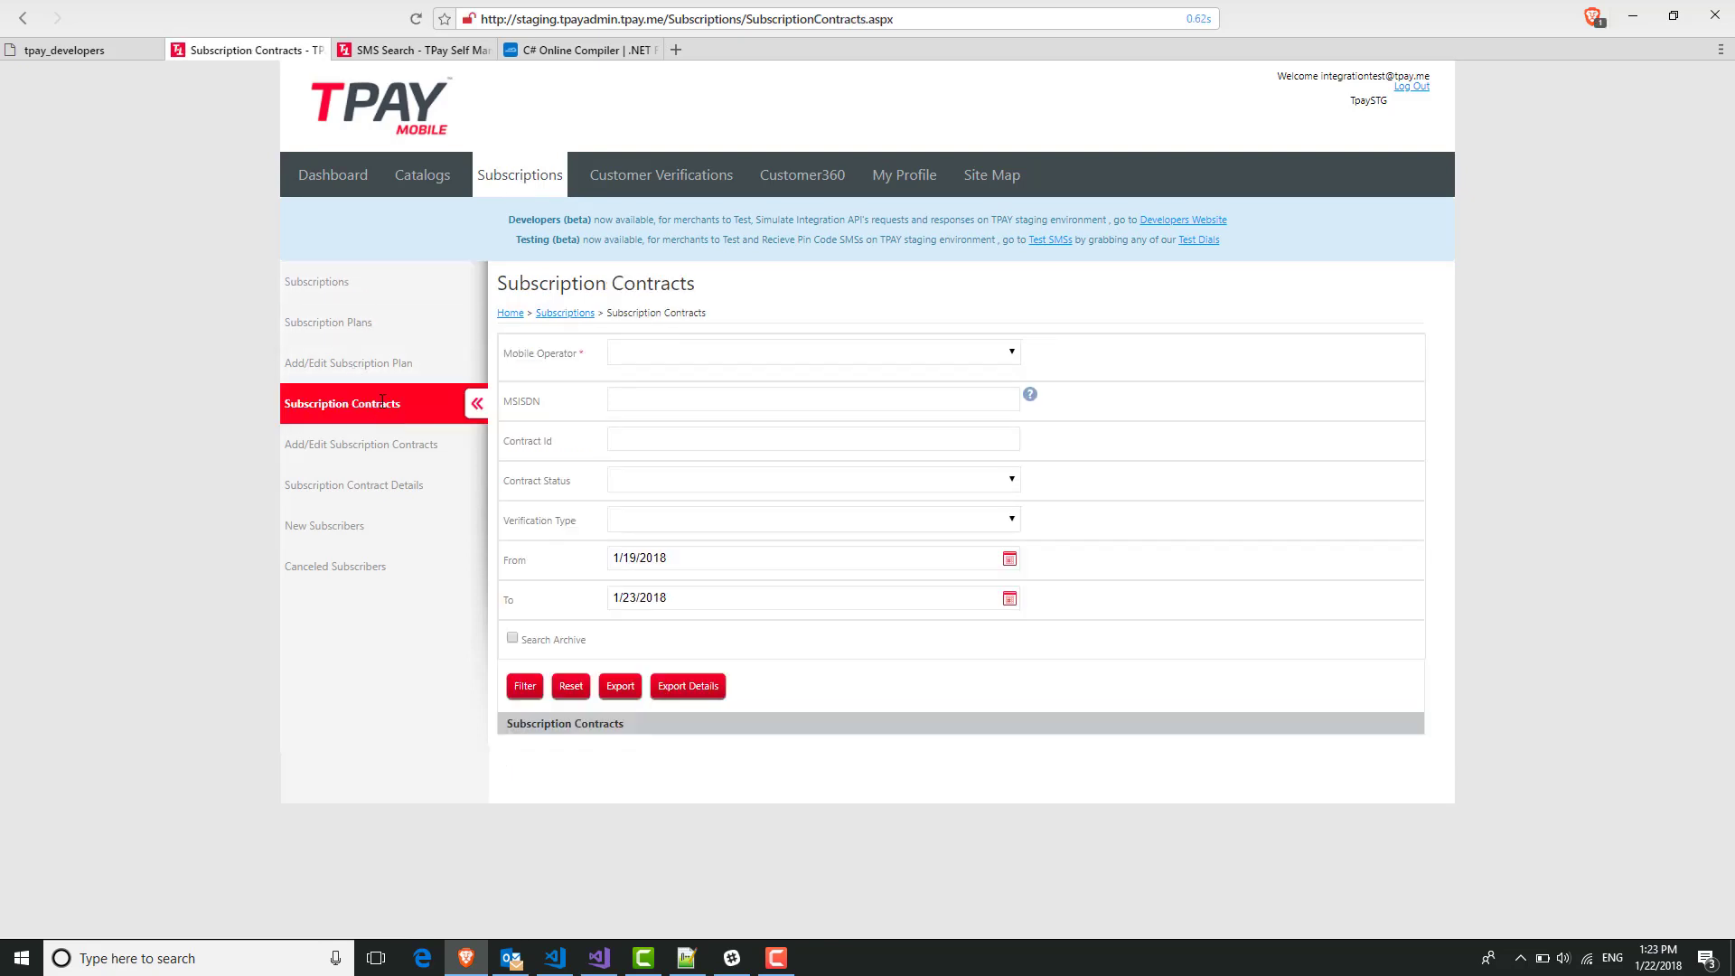
click(524, 686)
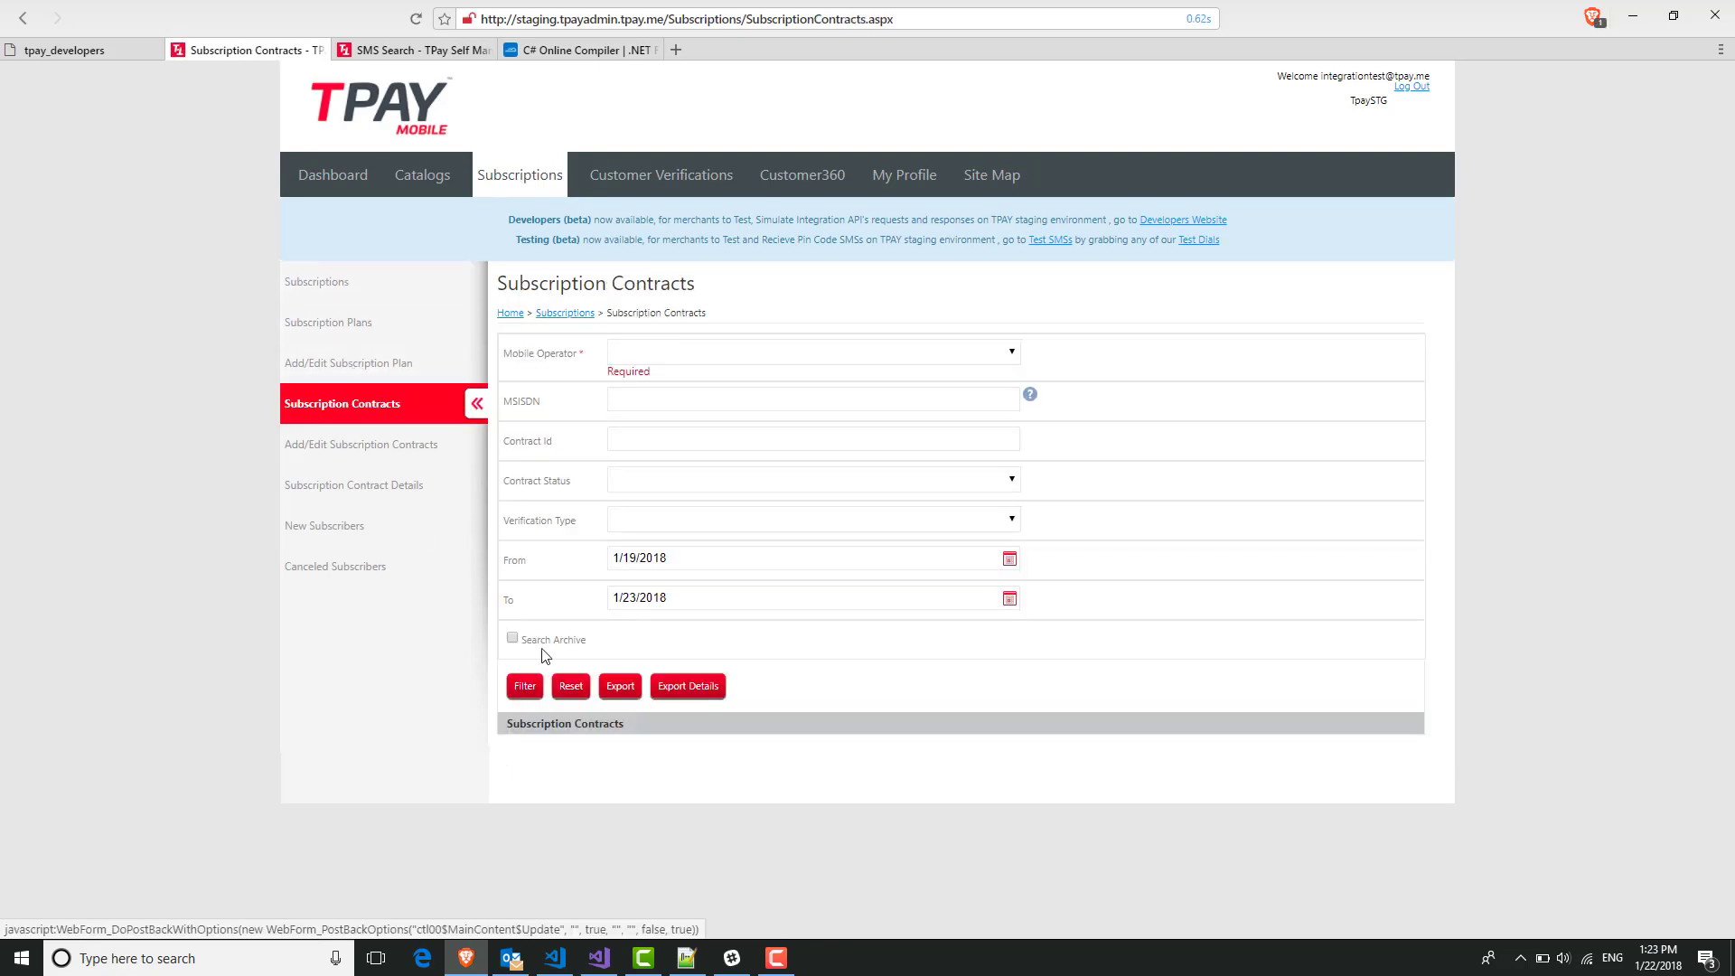
click(701, 360)
click(691, 384)
click(528, 691)
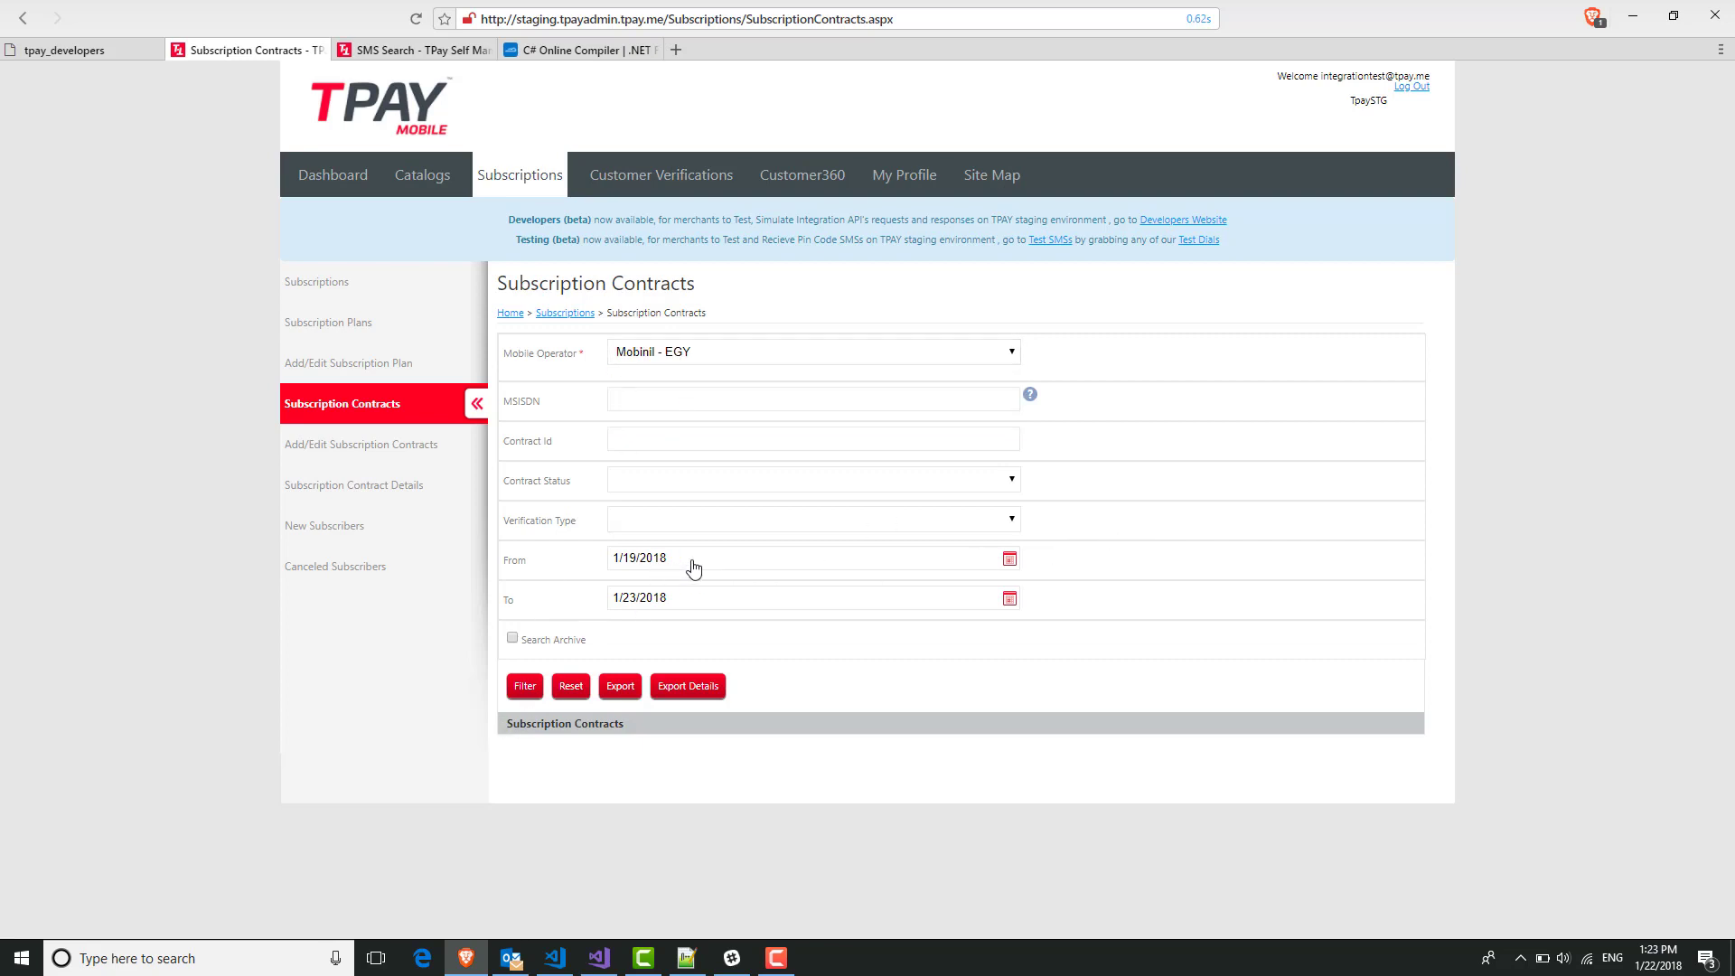
click(612, 599)
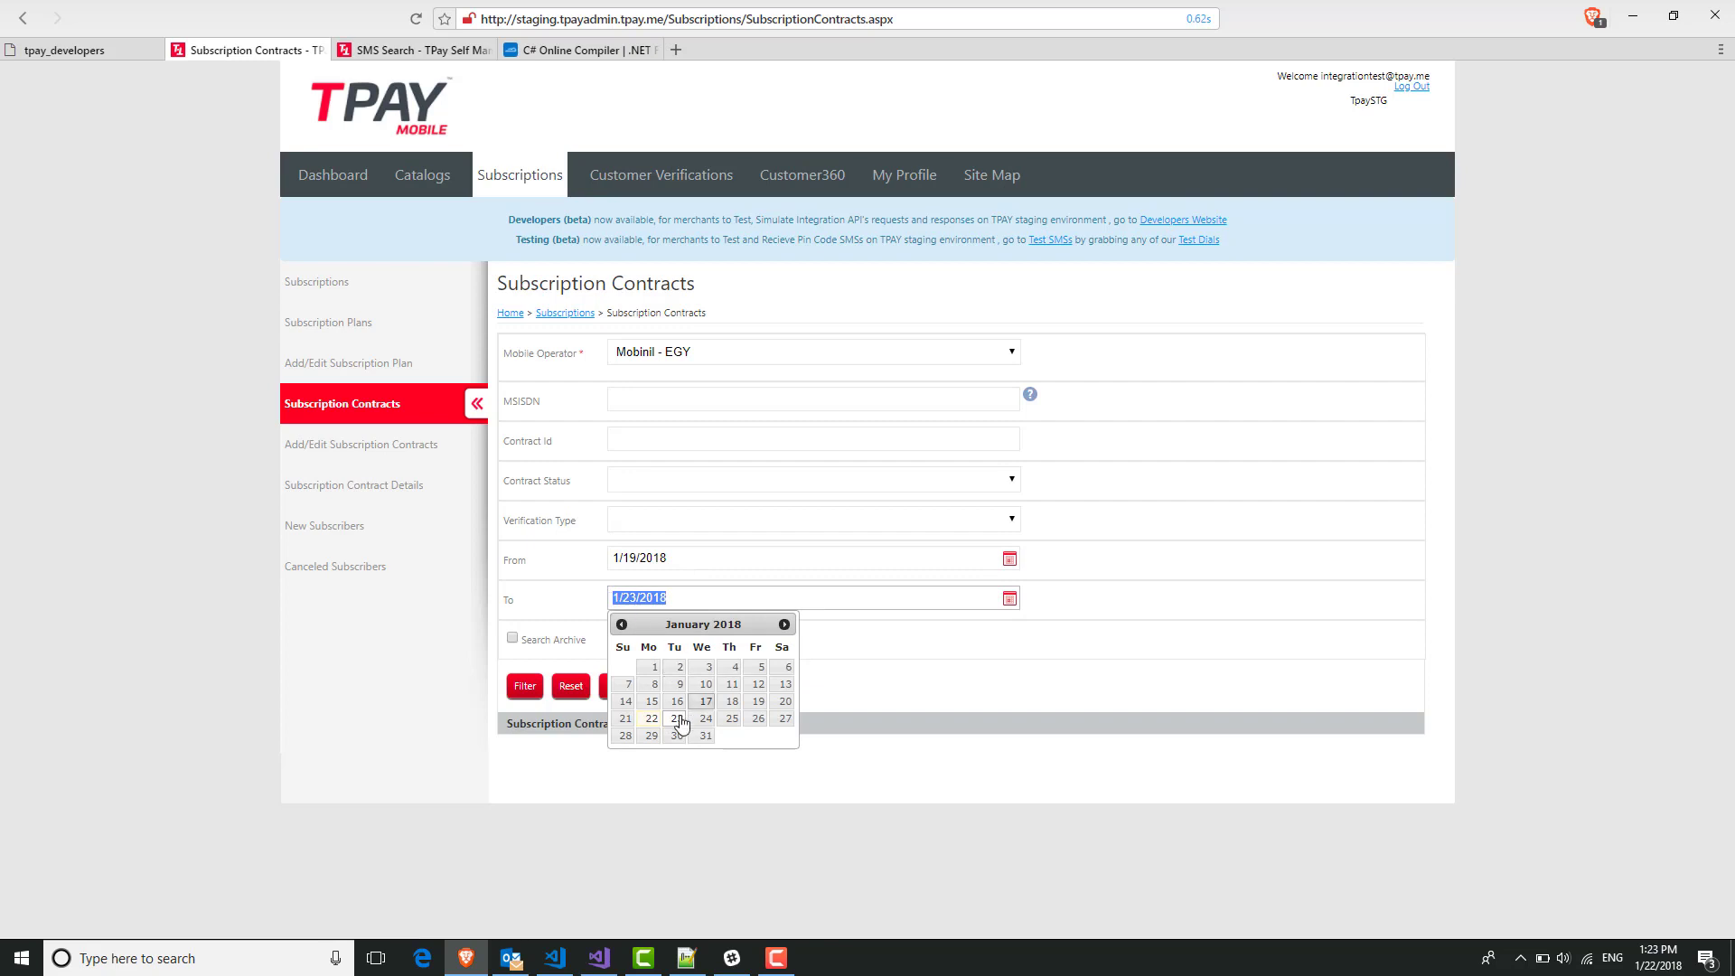
click(706, 719)
click(528, 696)
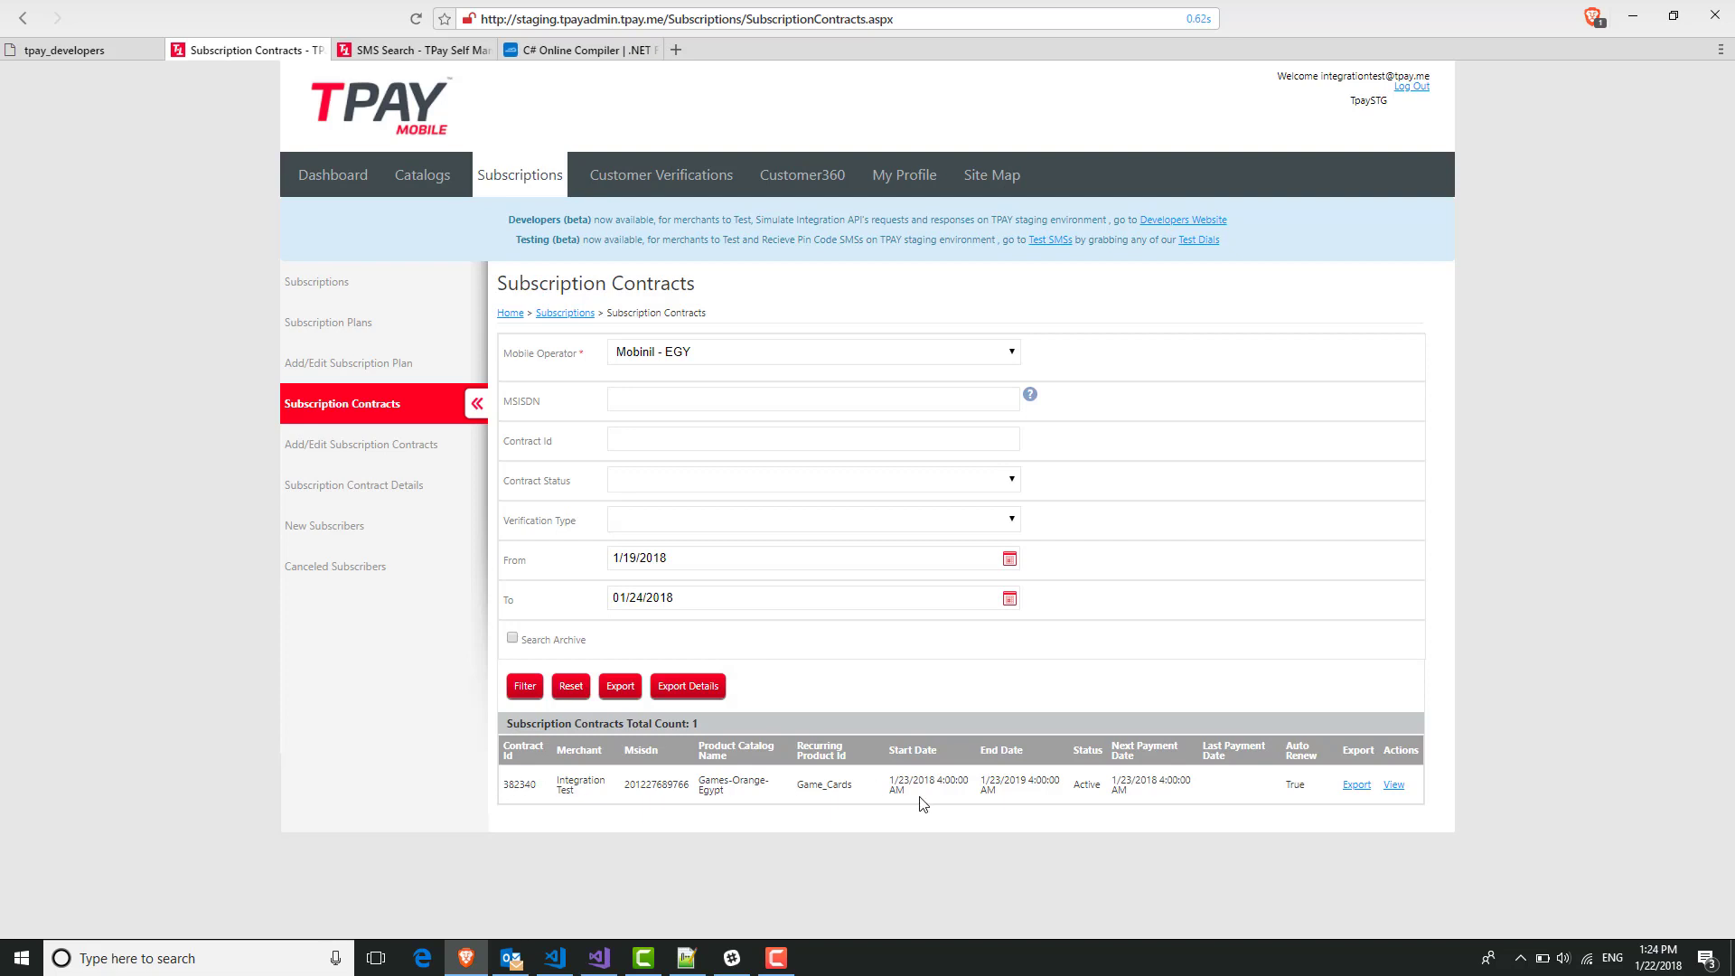
Highlight the new contract's Active status, Games-Orange-Egypt catalog and product, and MSISDN.
double_click(1095, 784)
drag(790, 793, 853, 786)
click(844, 784)
double_click(659, 784)
Run Subscription with Parking Period in Postman for Windows and allow the browser to launch it.
click(36, 52)
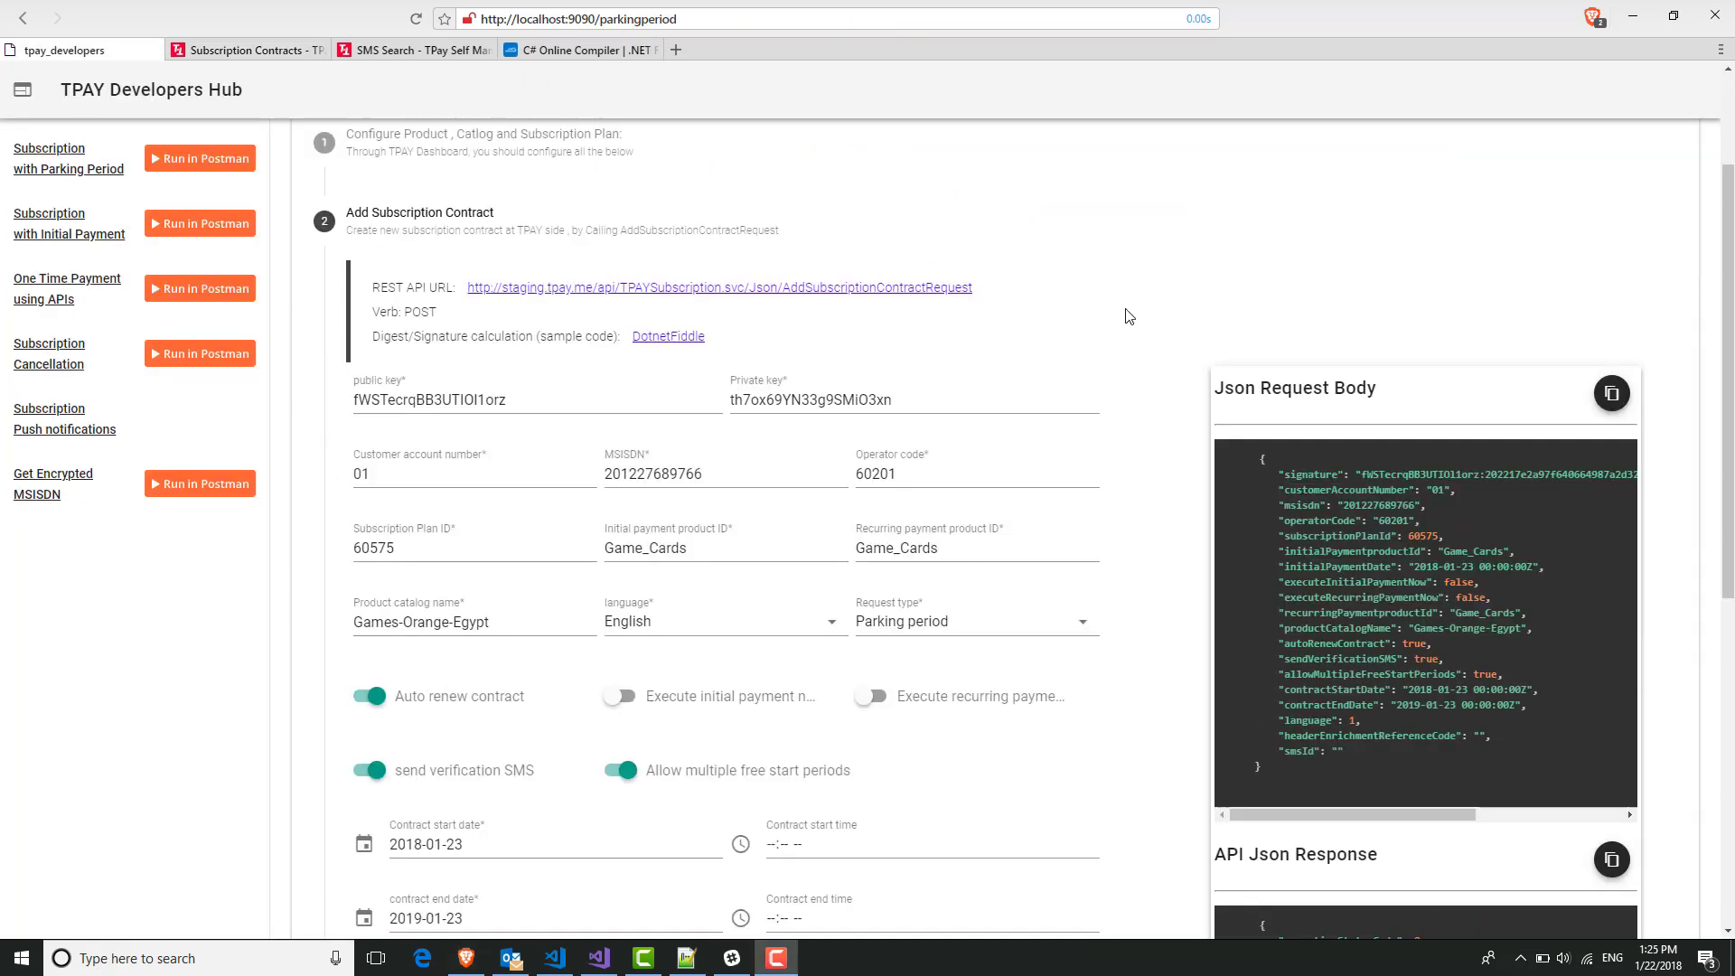
scroll(1168, 399, up, 2)
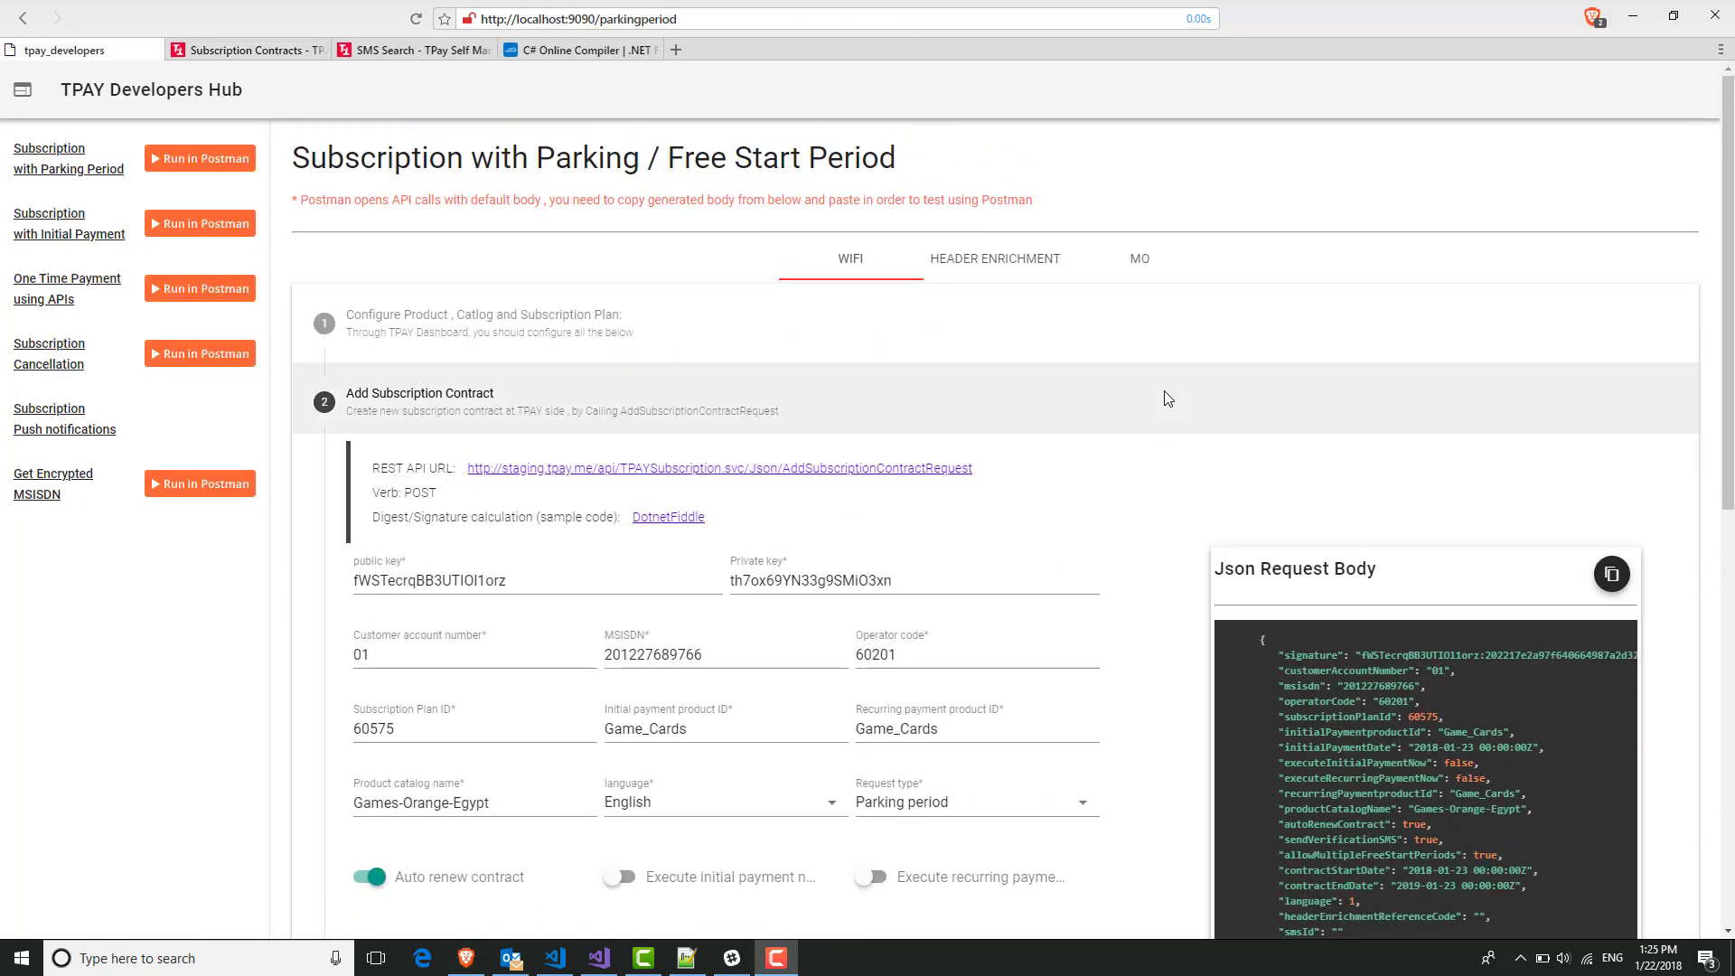
scroll(1168, 398, down, 5)
scroll(1168, 399, up, 4)
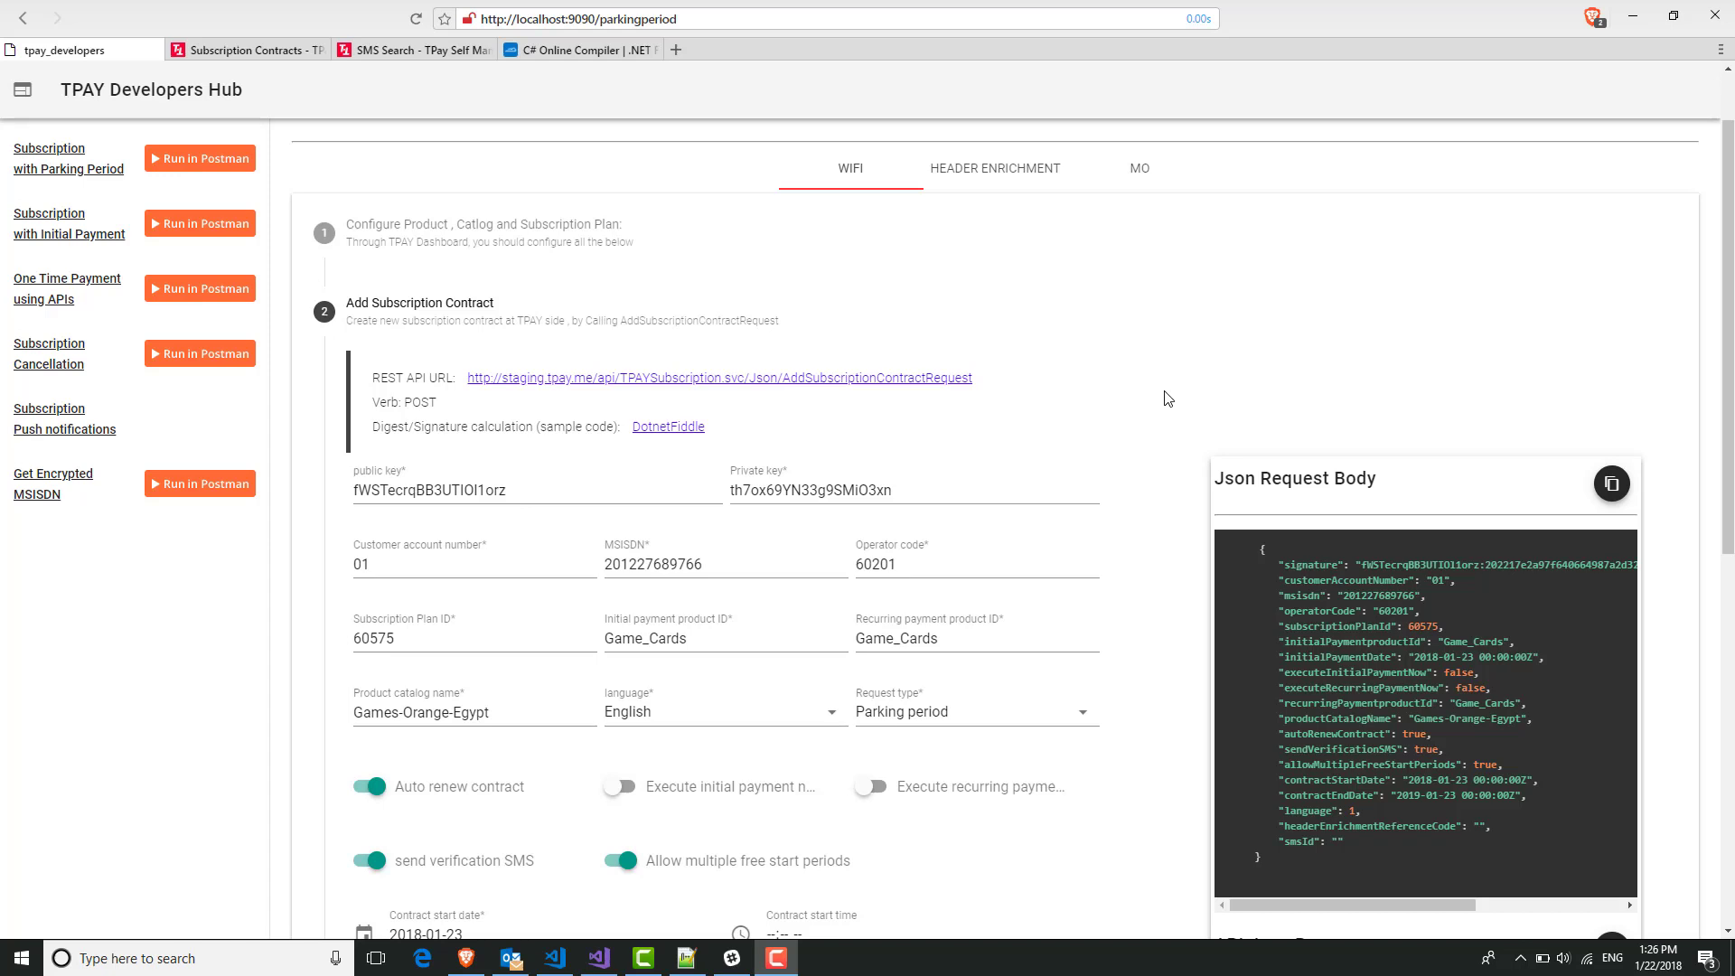
click(202, 172)
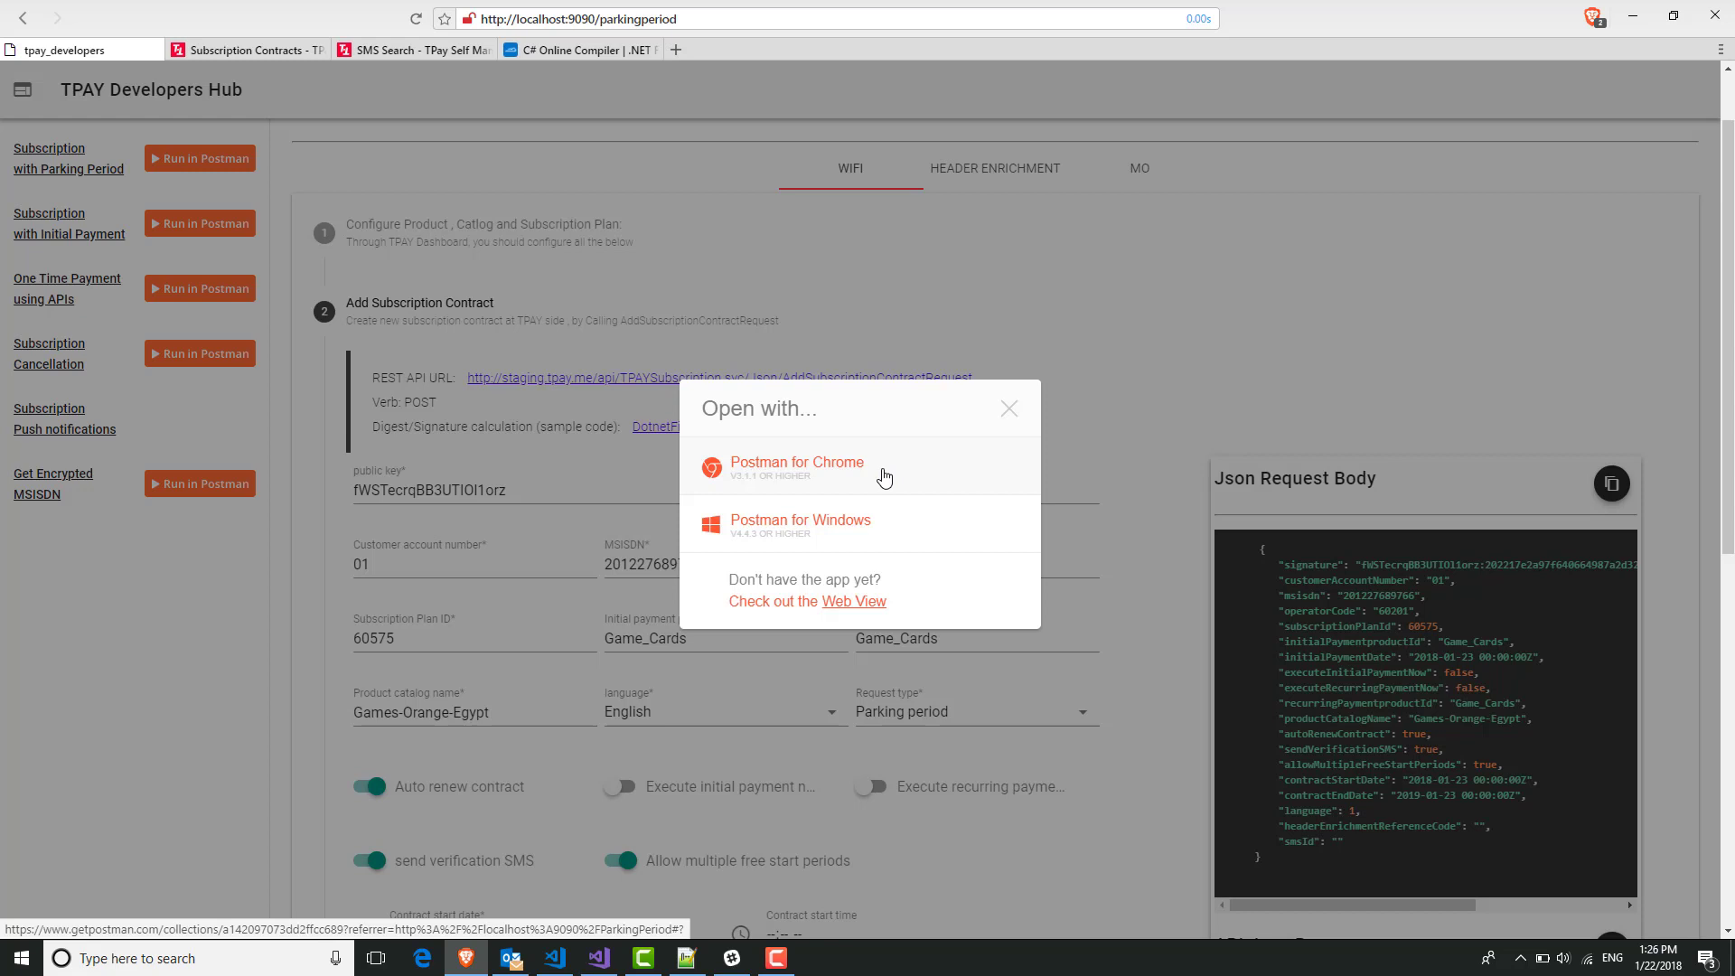
click(847, 533)
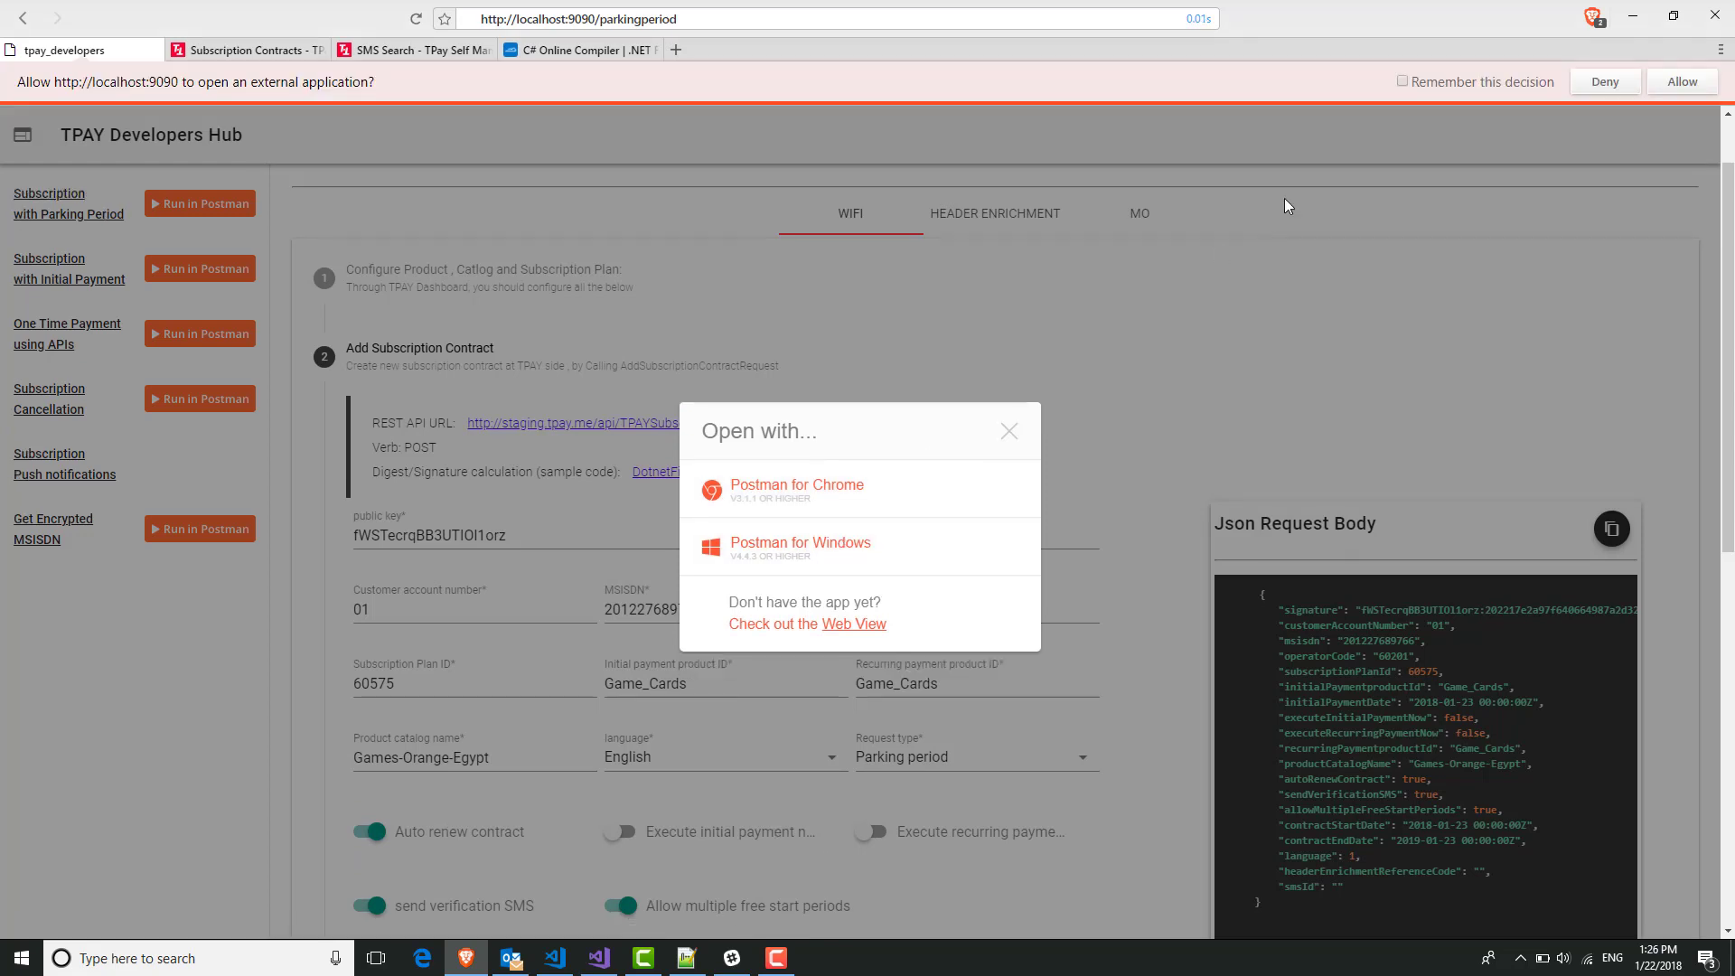
click(1682, 82)
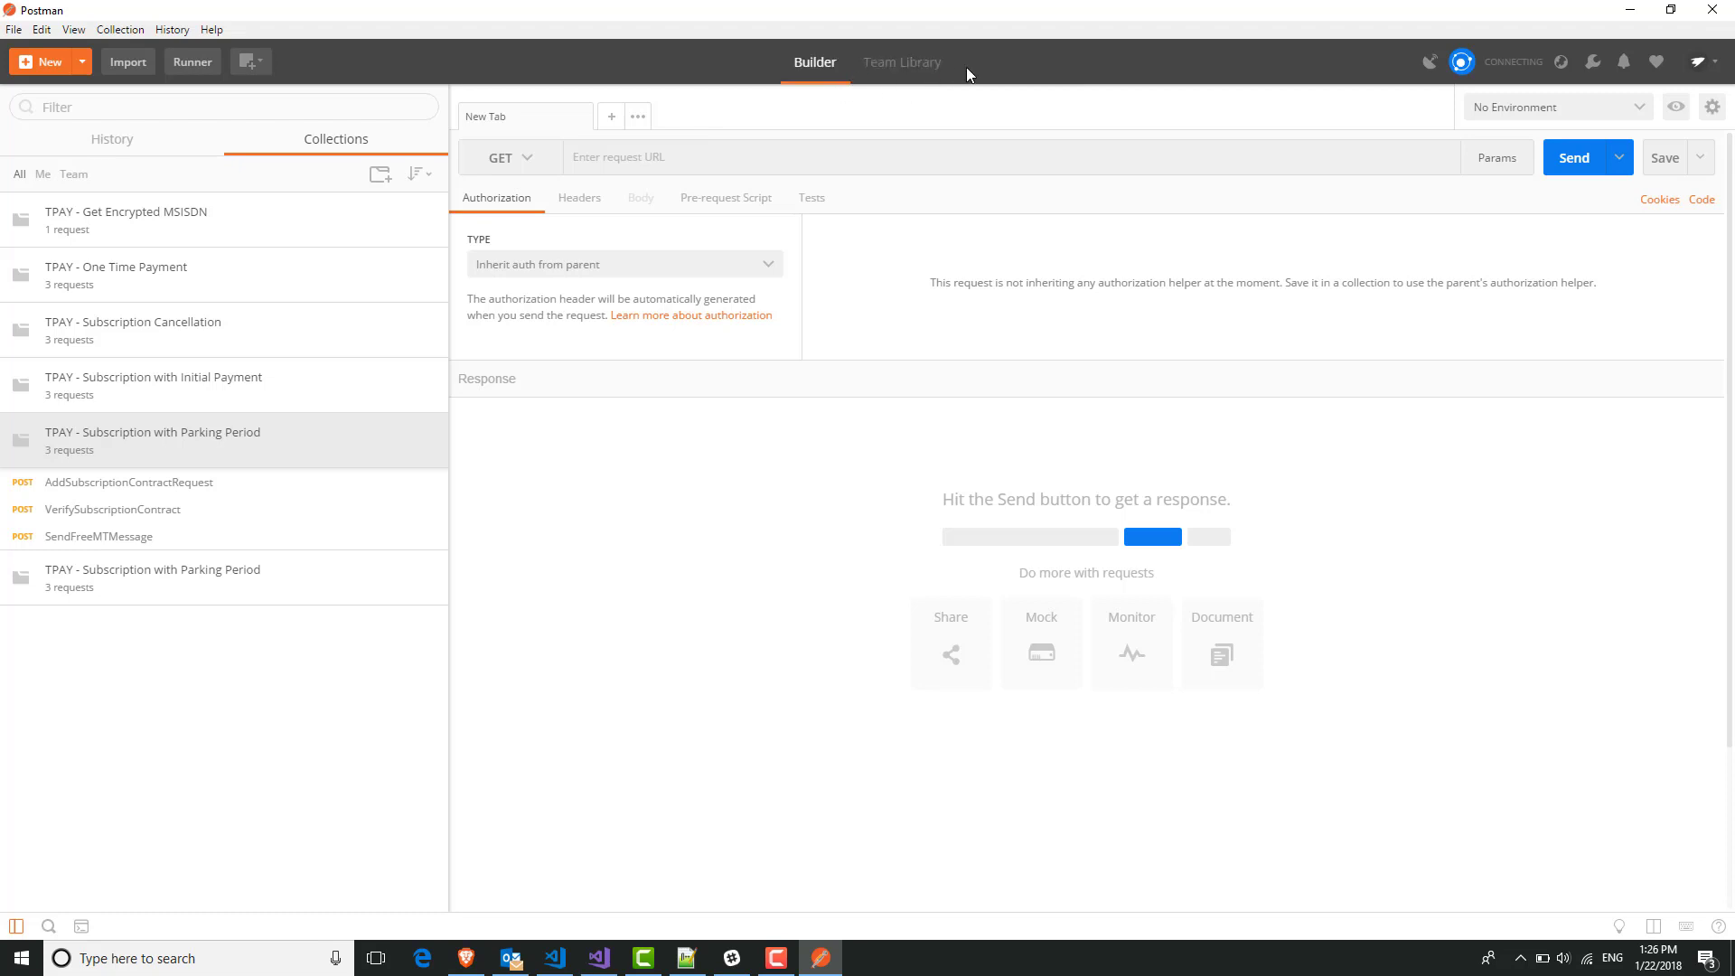
Expand the imported collection and browse its AddSubscriptionContractRequest, VerifySubscriptionContract and SendFreeMTMessage requests.
click(334, 591)
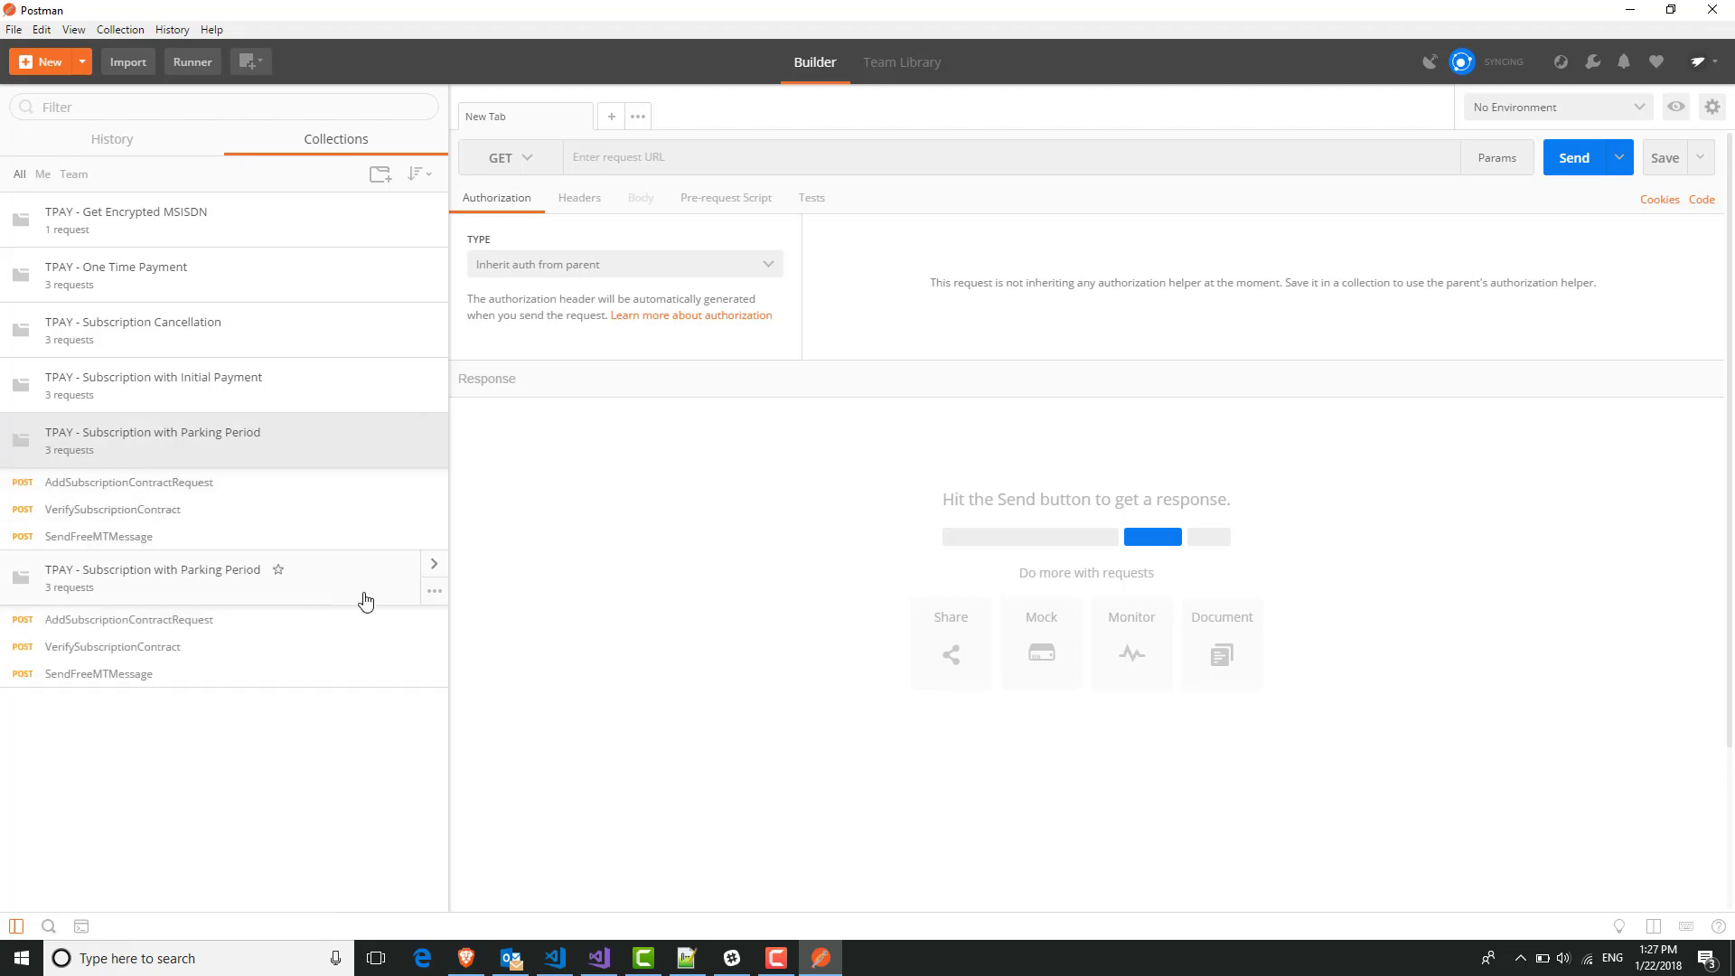
click(275, 500)
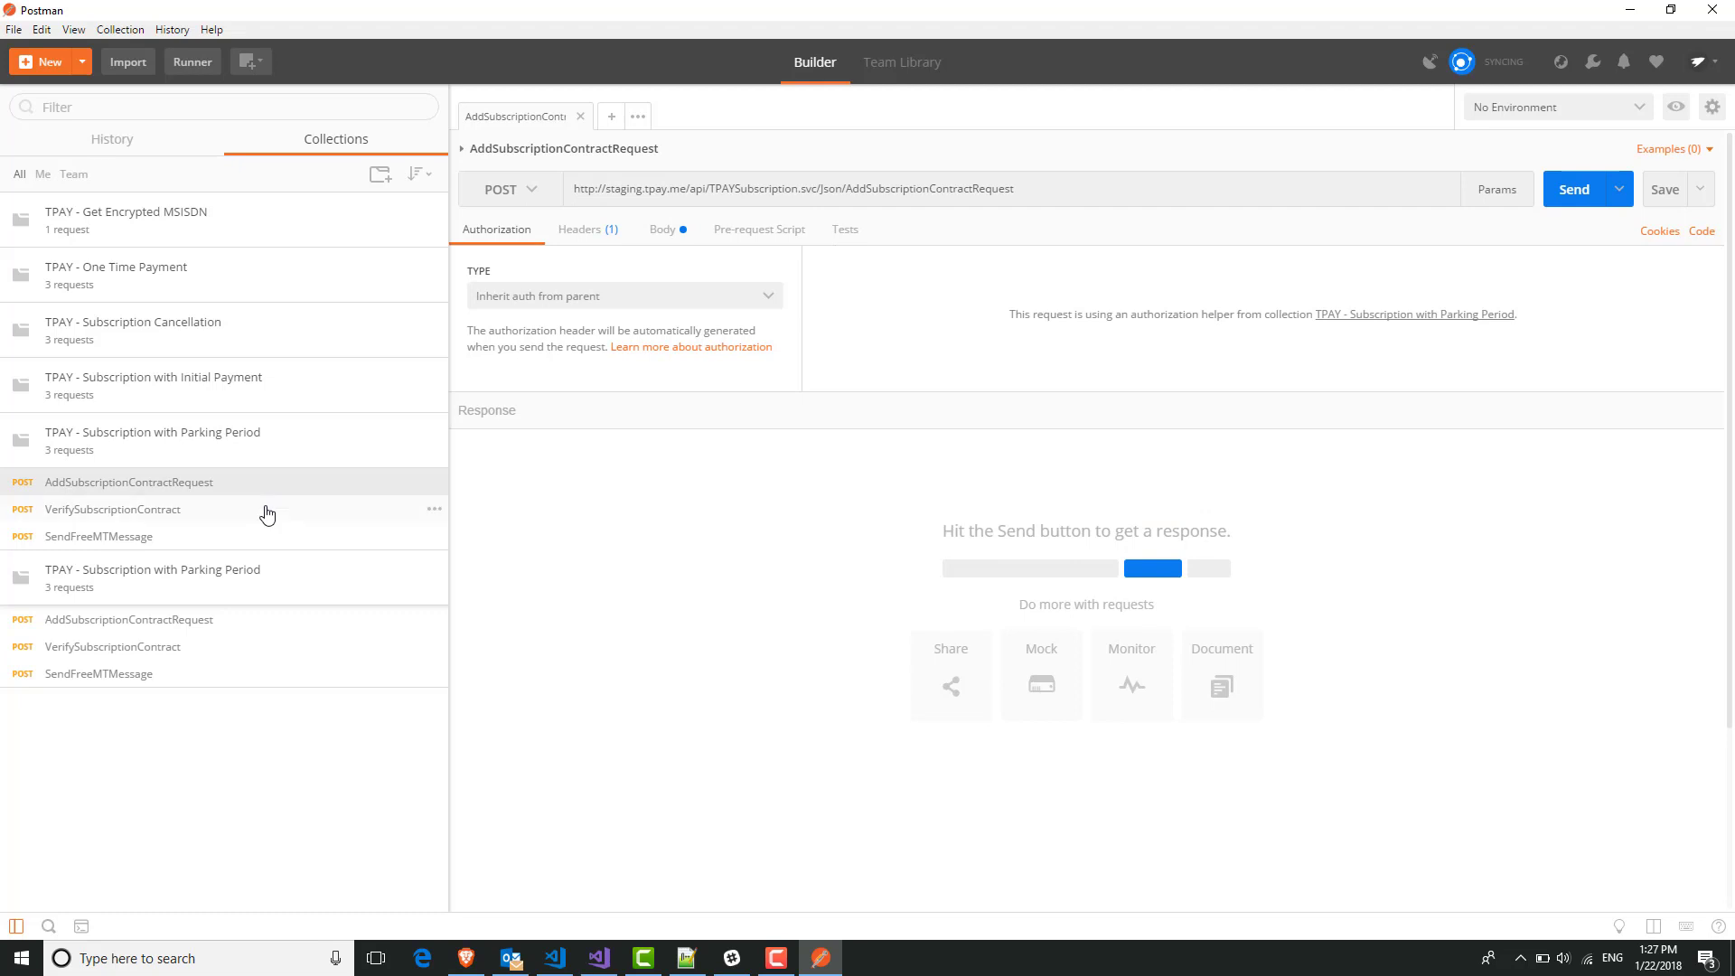
click(267, 514)
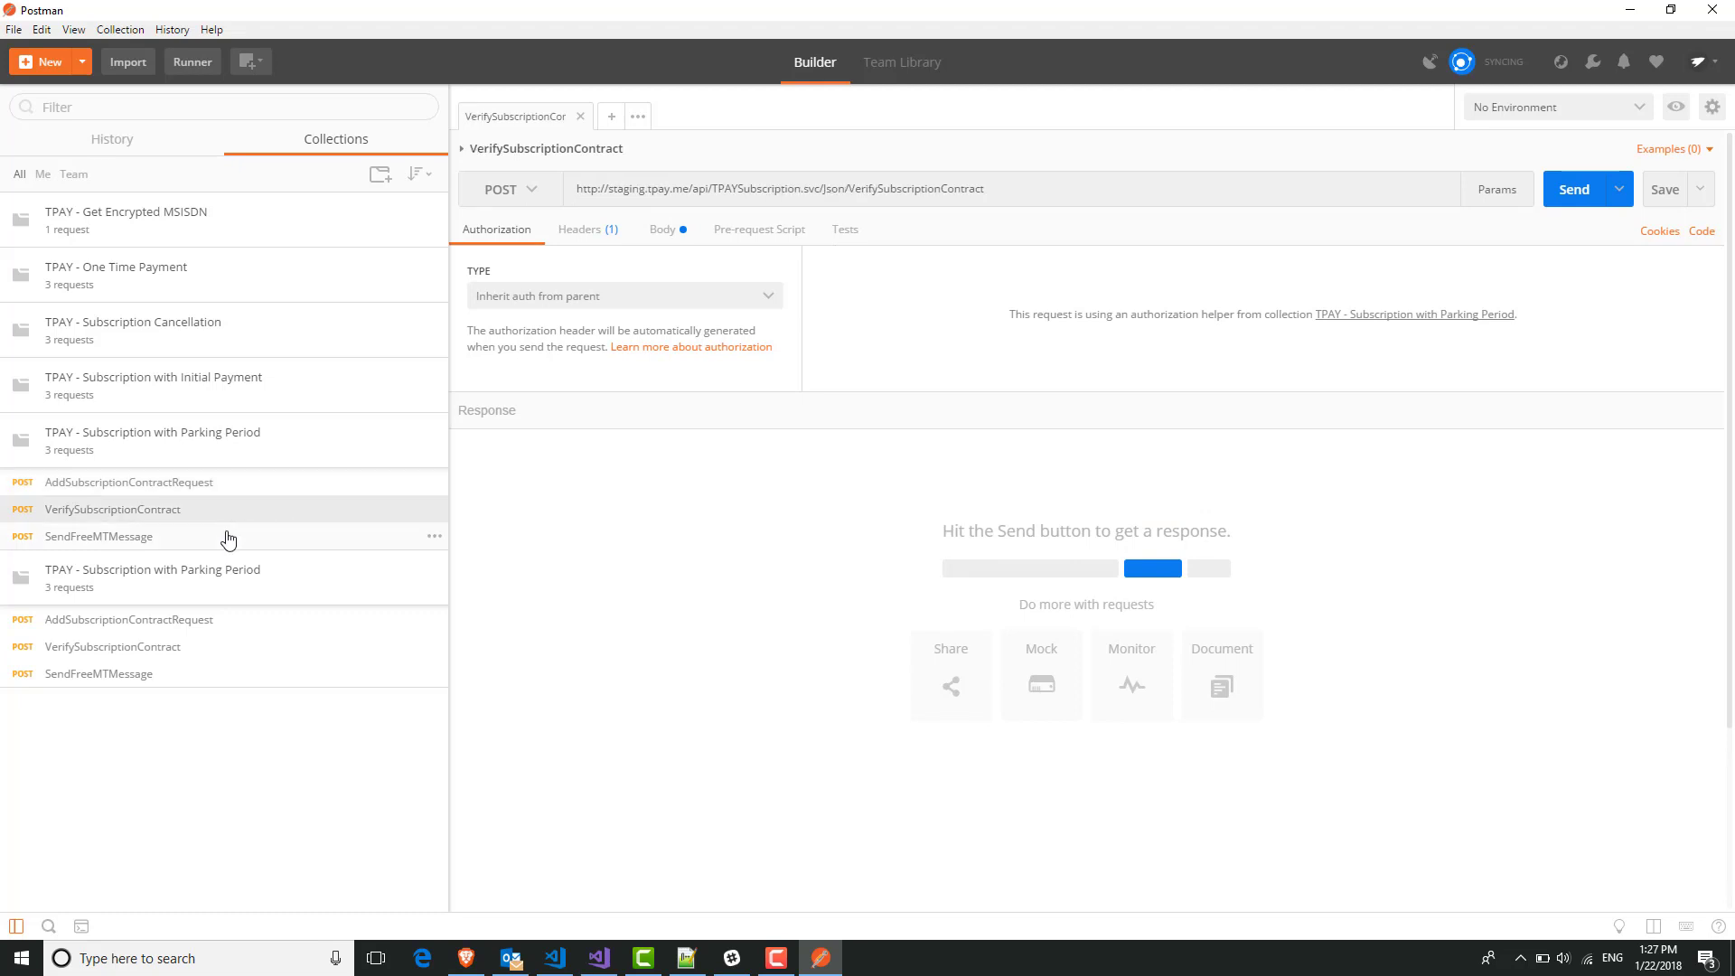
click(227, 538)
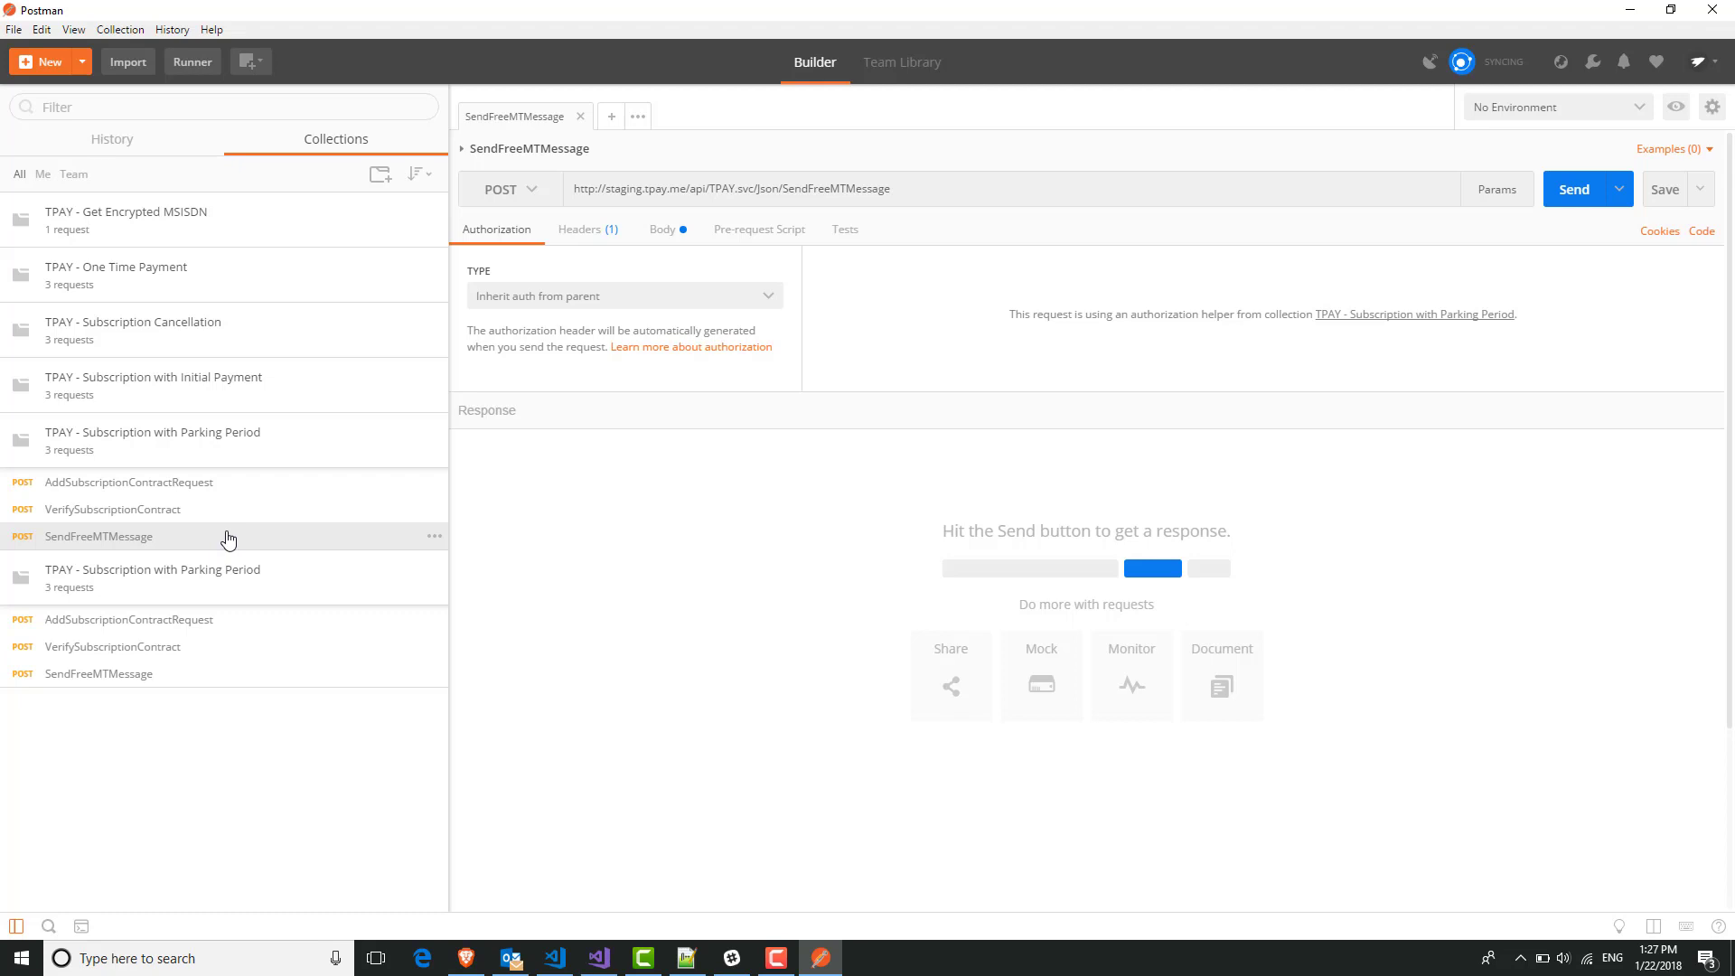
click(149, 494)
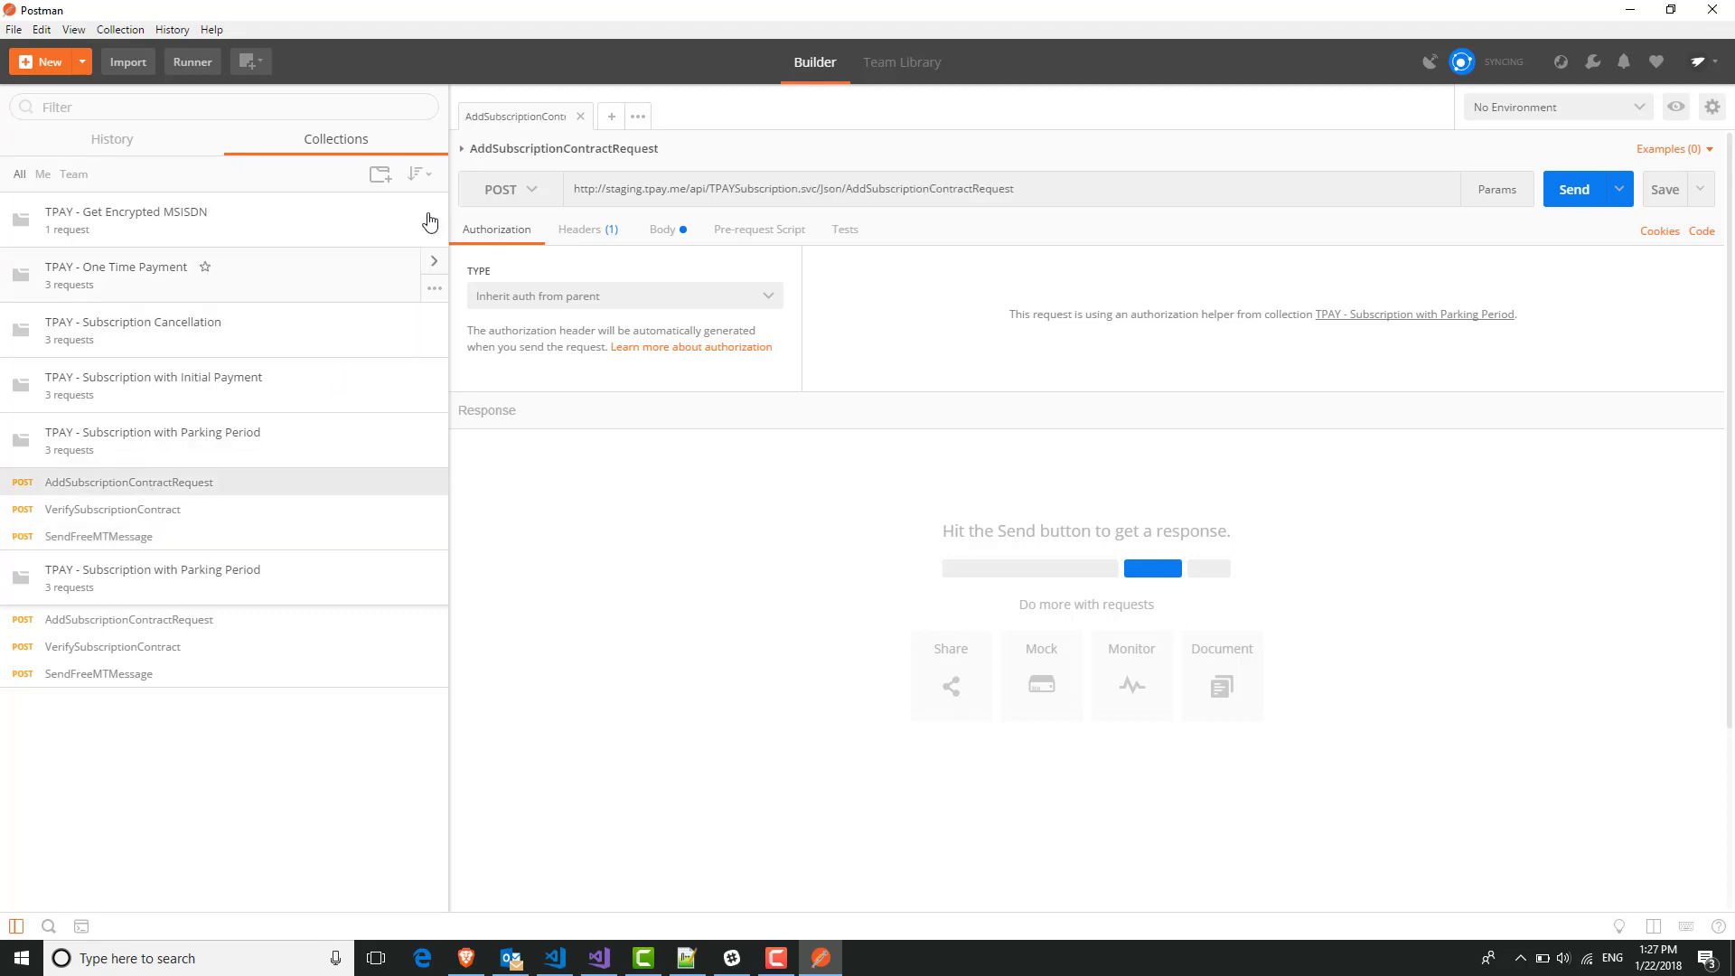
Expand AddSubscriptionContractRequest's description and review the description text and request URL.
click(462, 150)
drag(473, 176, 756, 194)
click(669, 224)
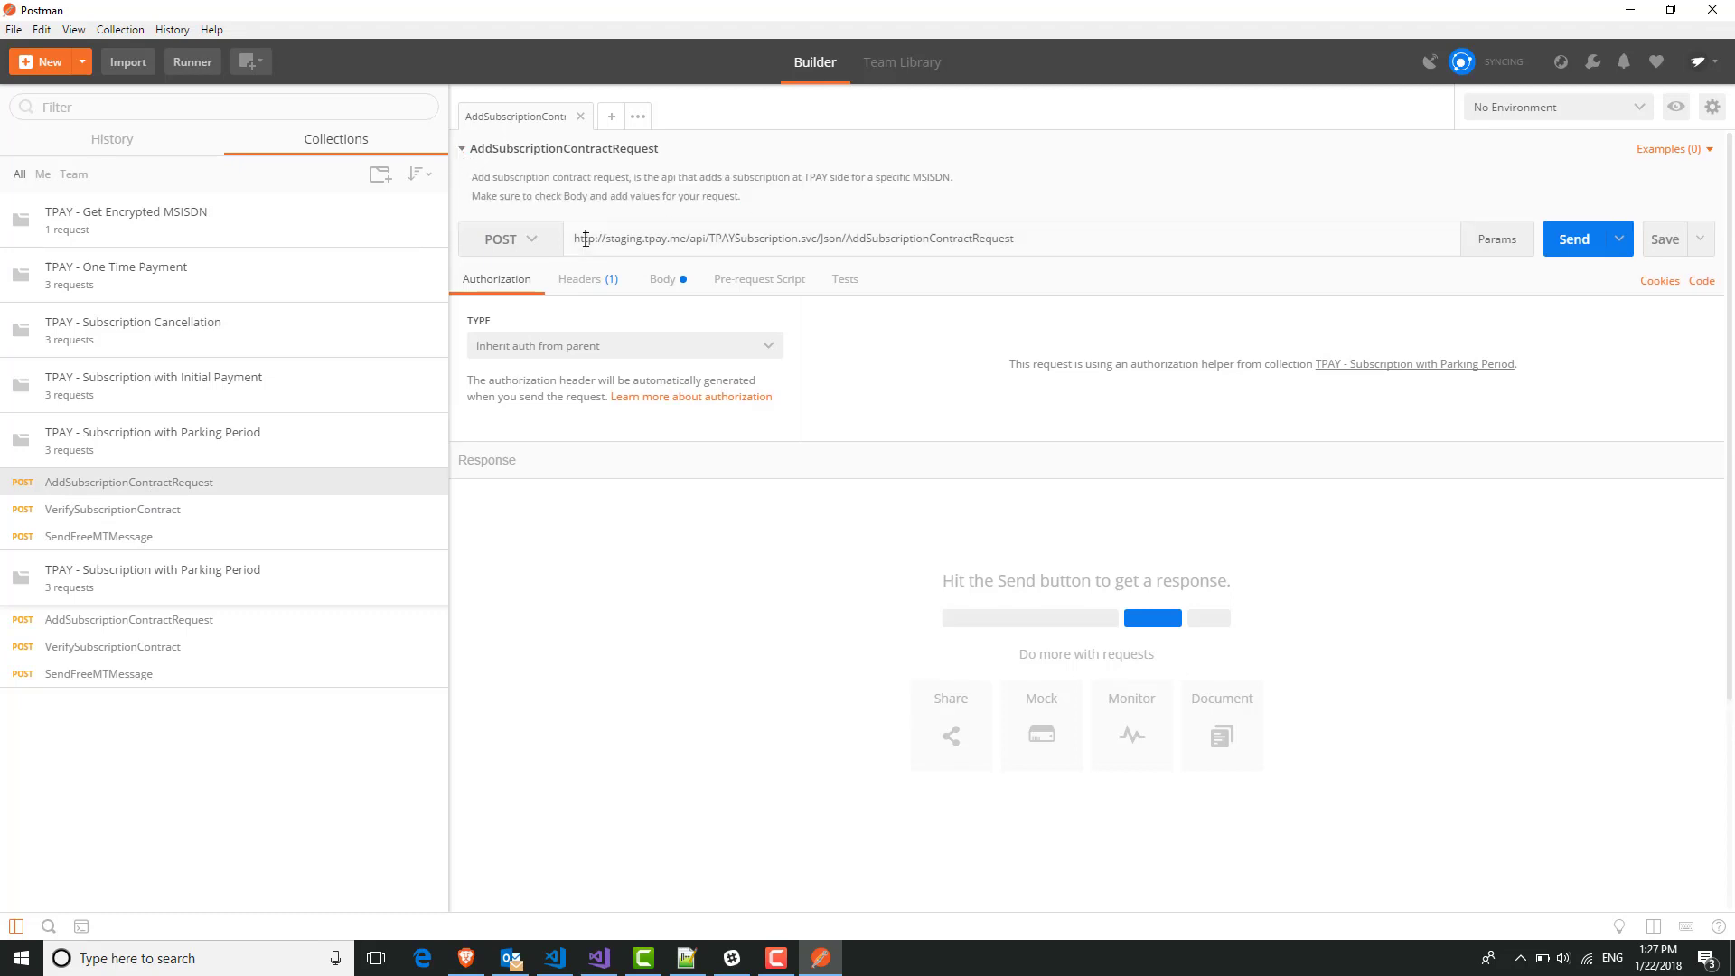
drag(573, 237, 1026, 239)
click(1046, 239)
Check the request headers, then view the default blank-valued raw JSON body.
click(578, 284)
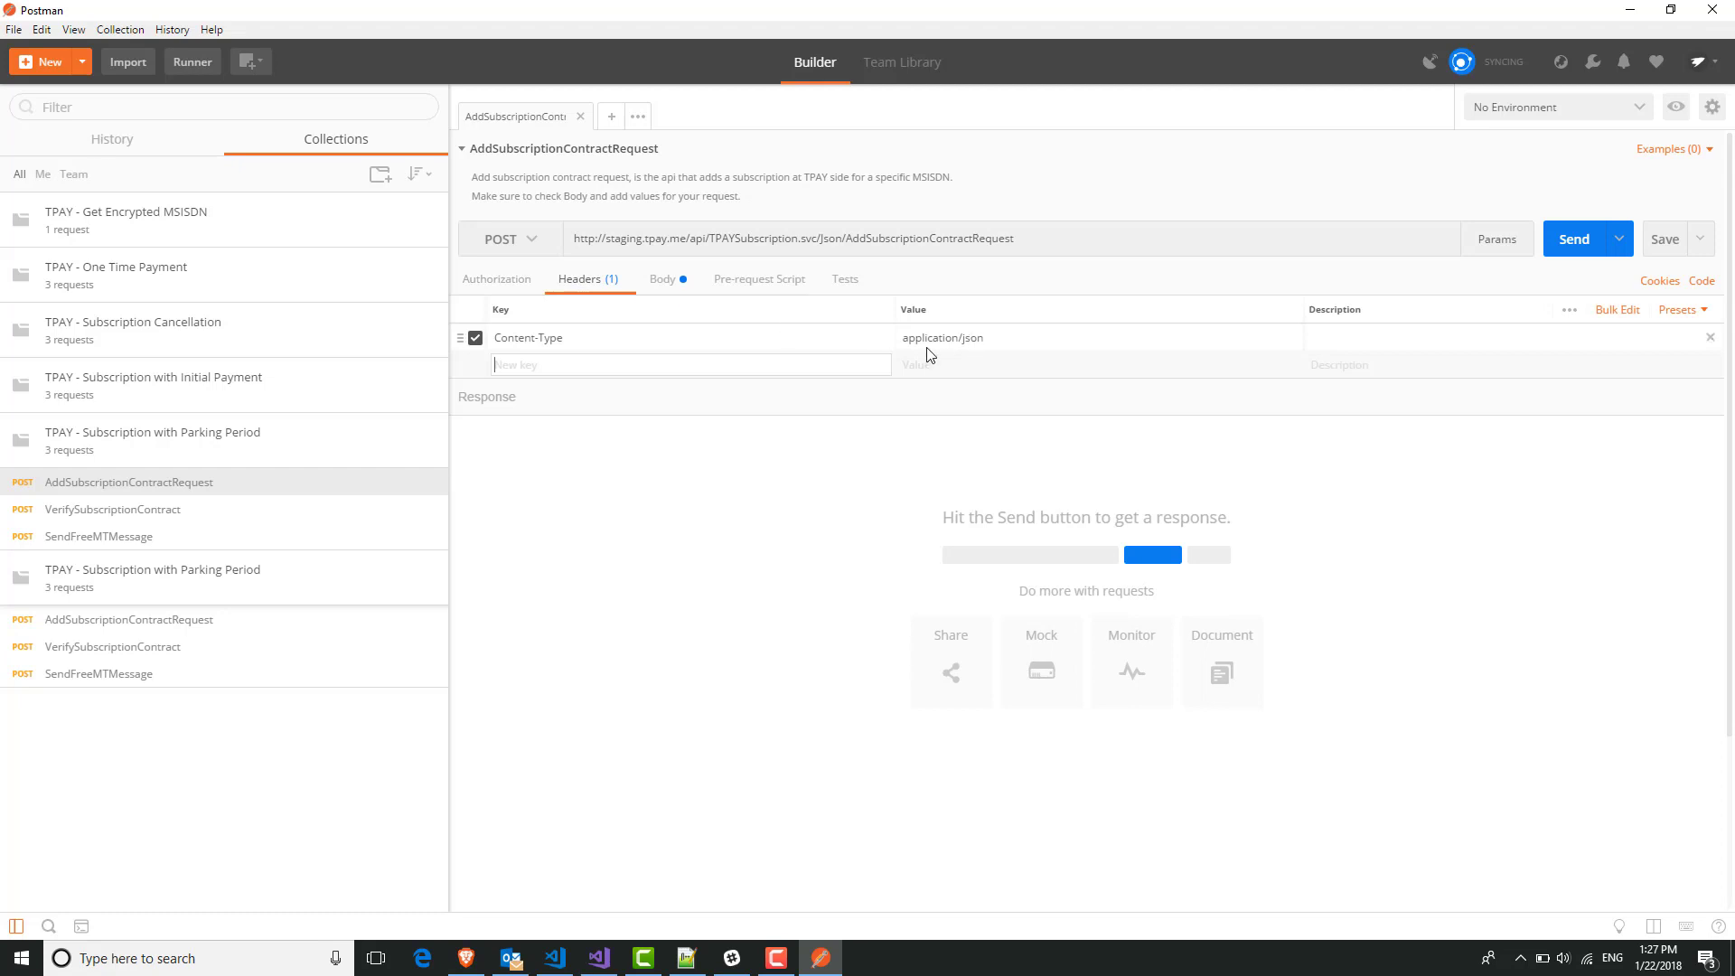
click(664, 282)
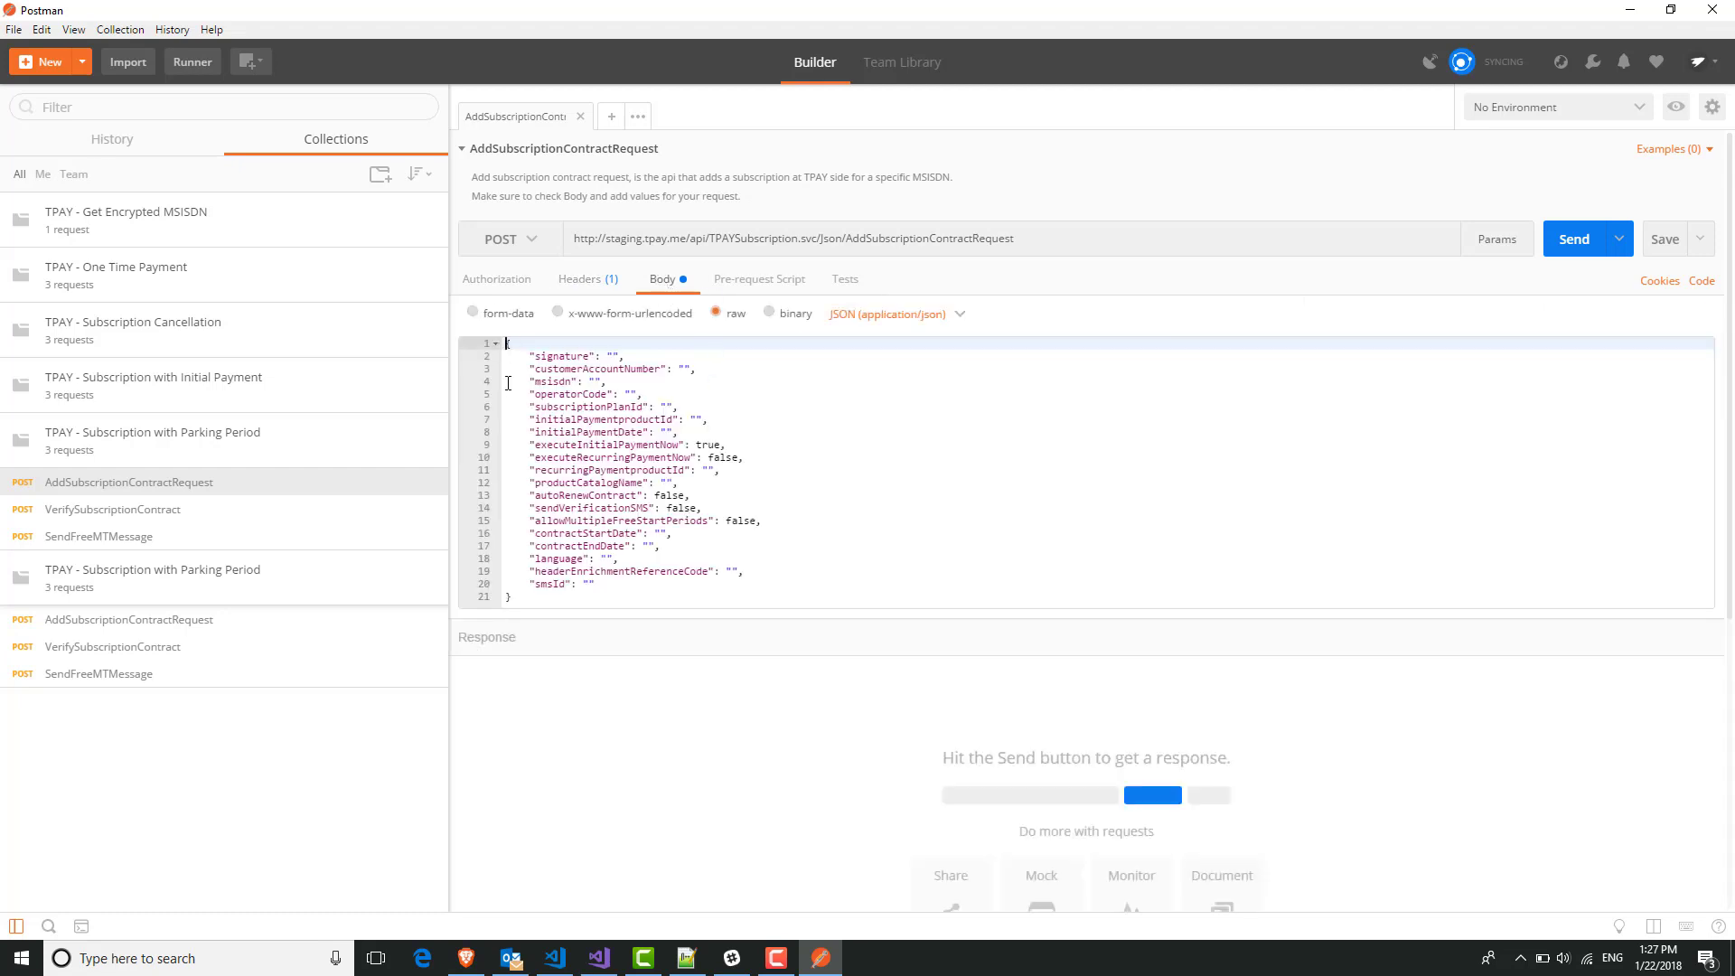
drag(505, 344, 660, 603)
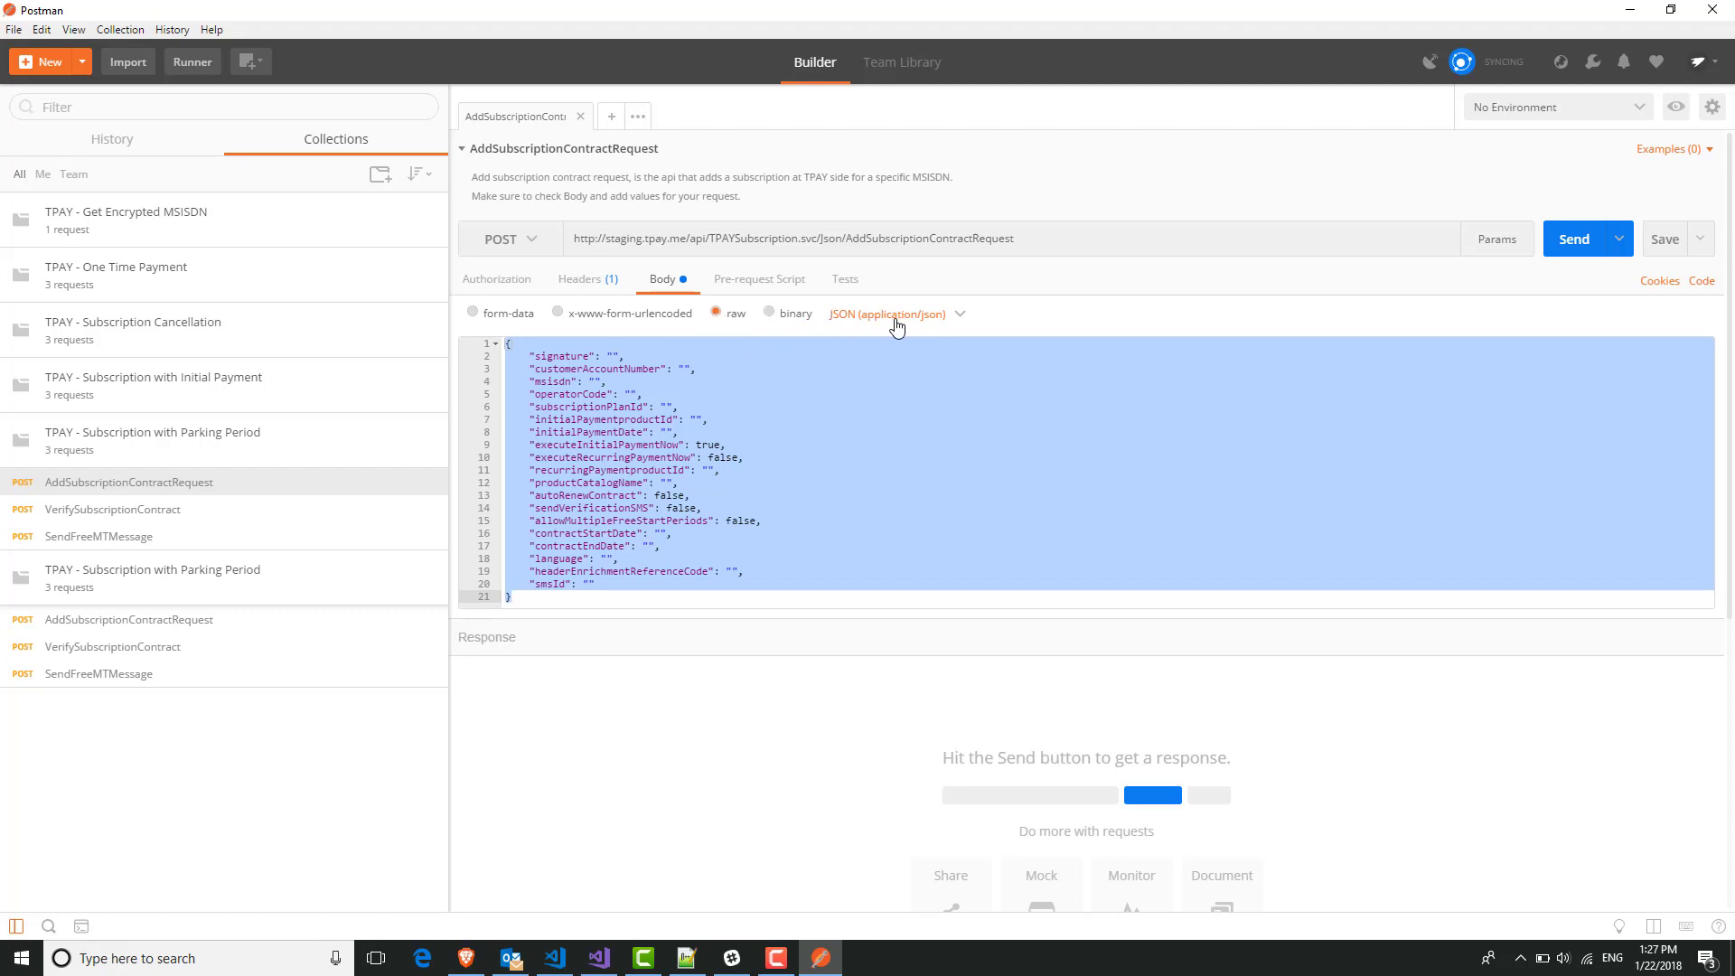
click(789, 461)
After checking Keys.txt, copy the filled Json Request Body in the Developers Hub.
click(684, 960)
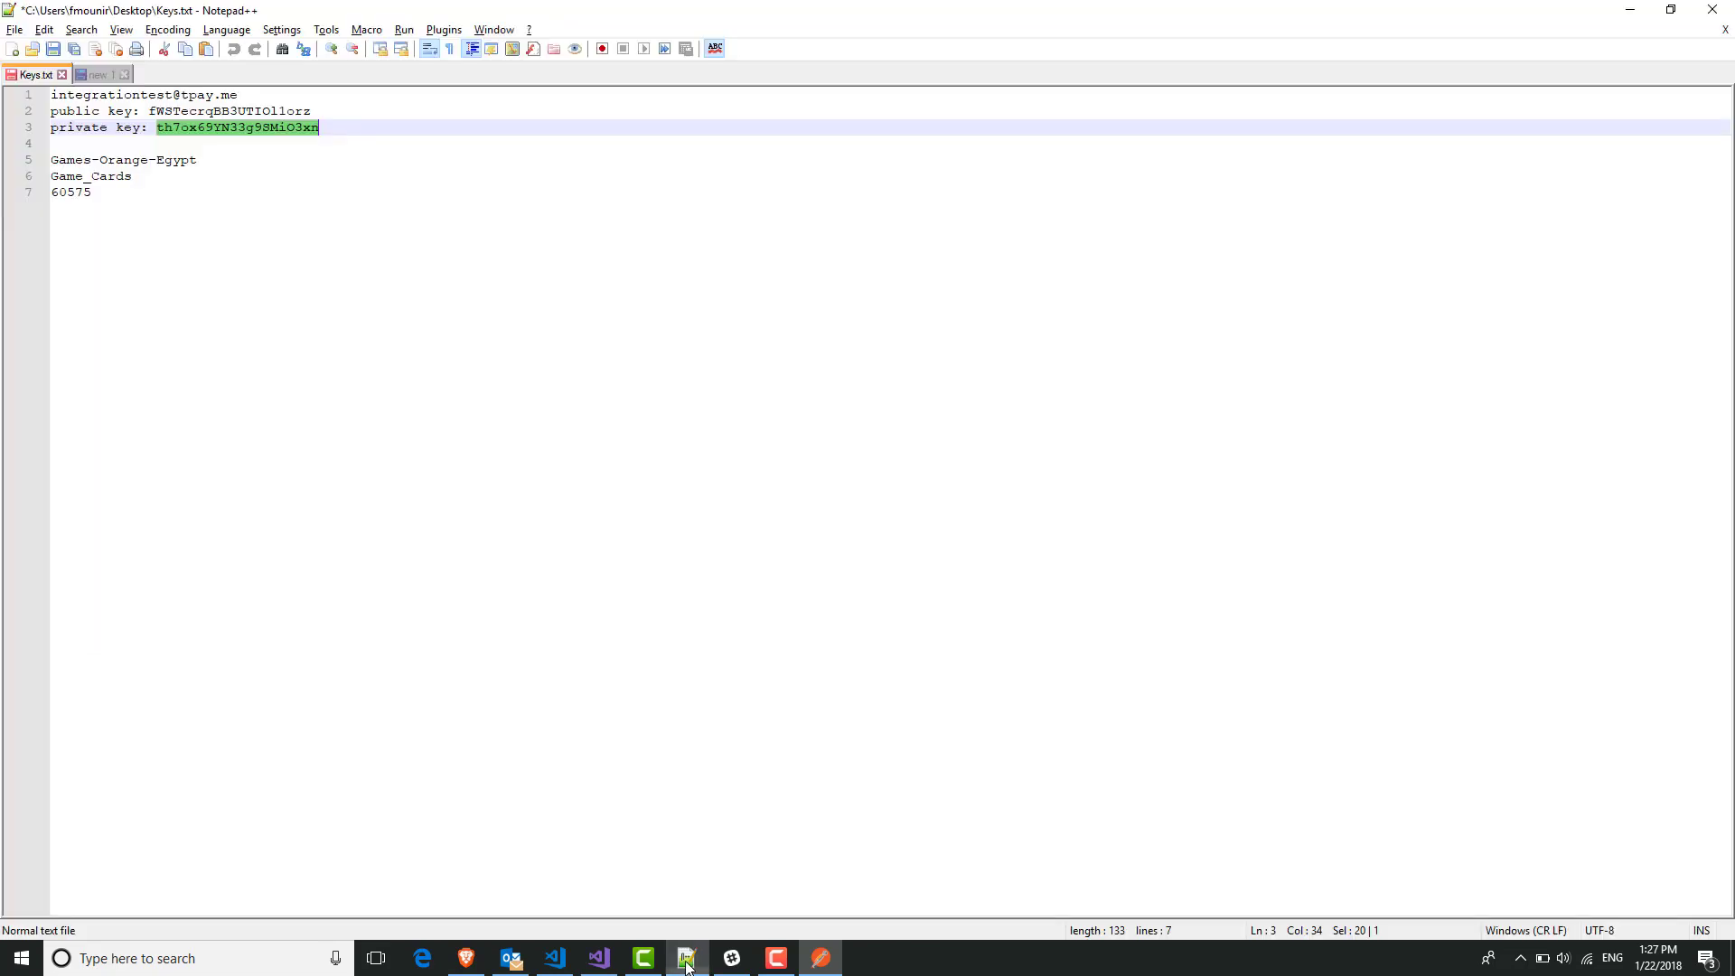
click(687, 959)
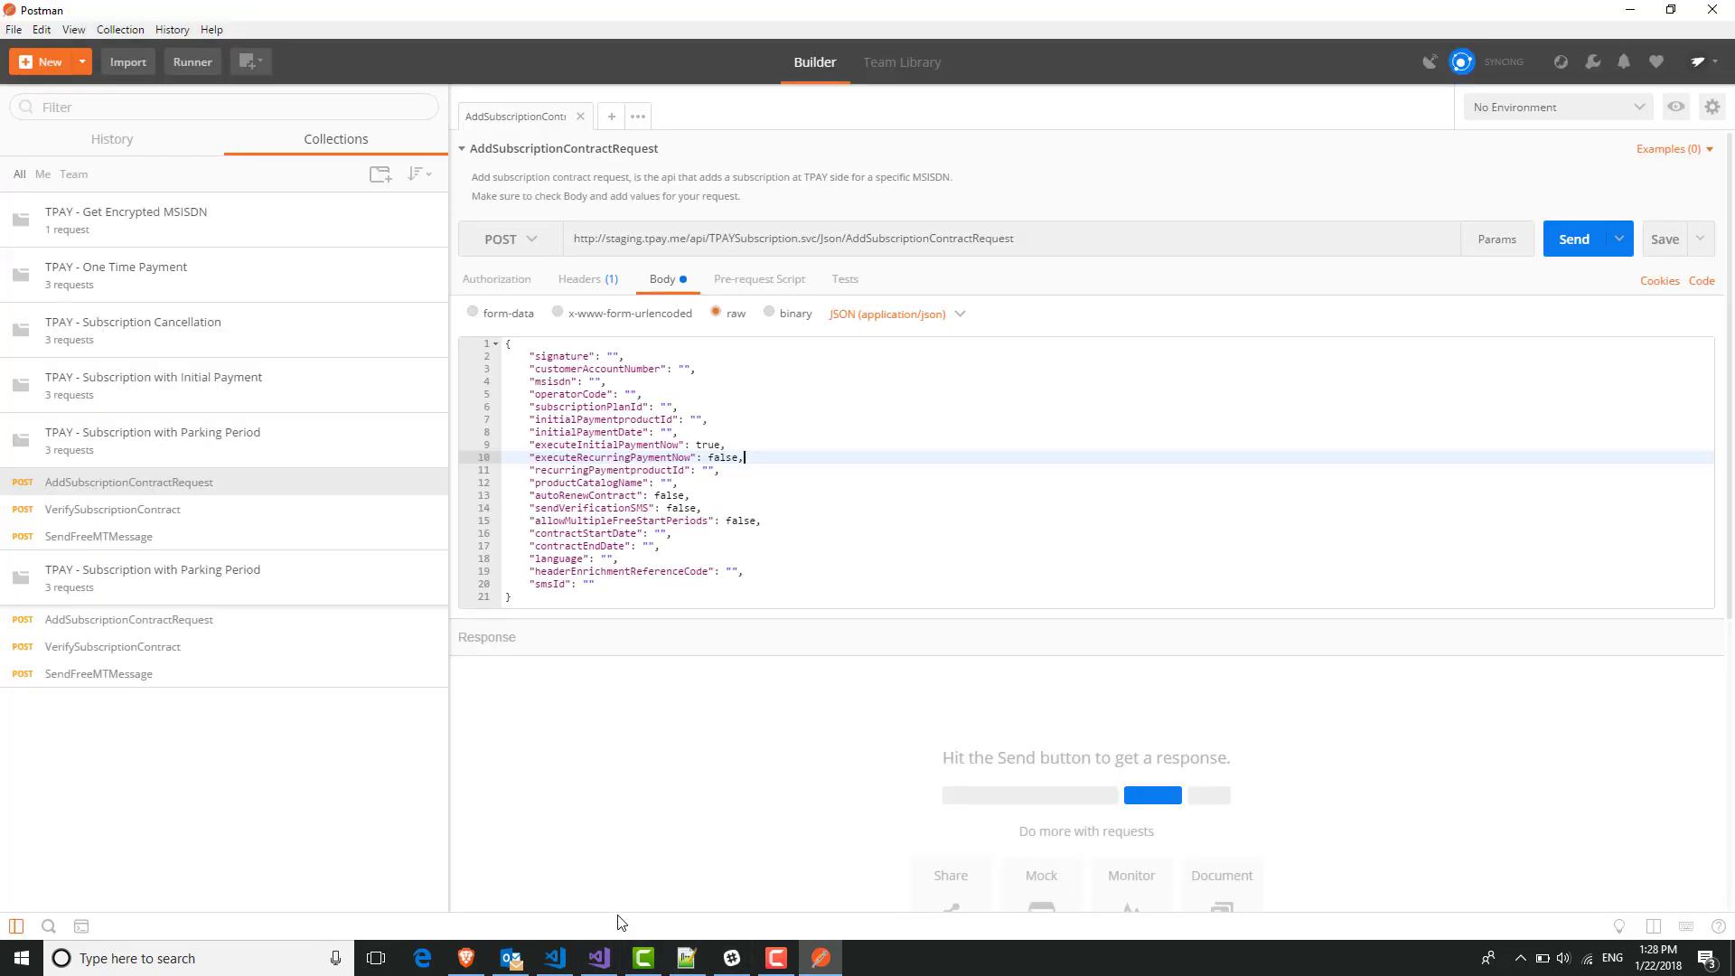
click(467, 960)
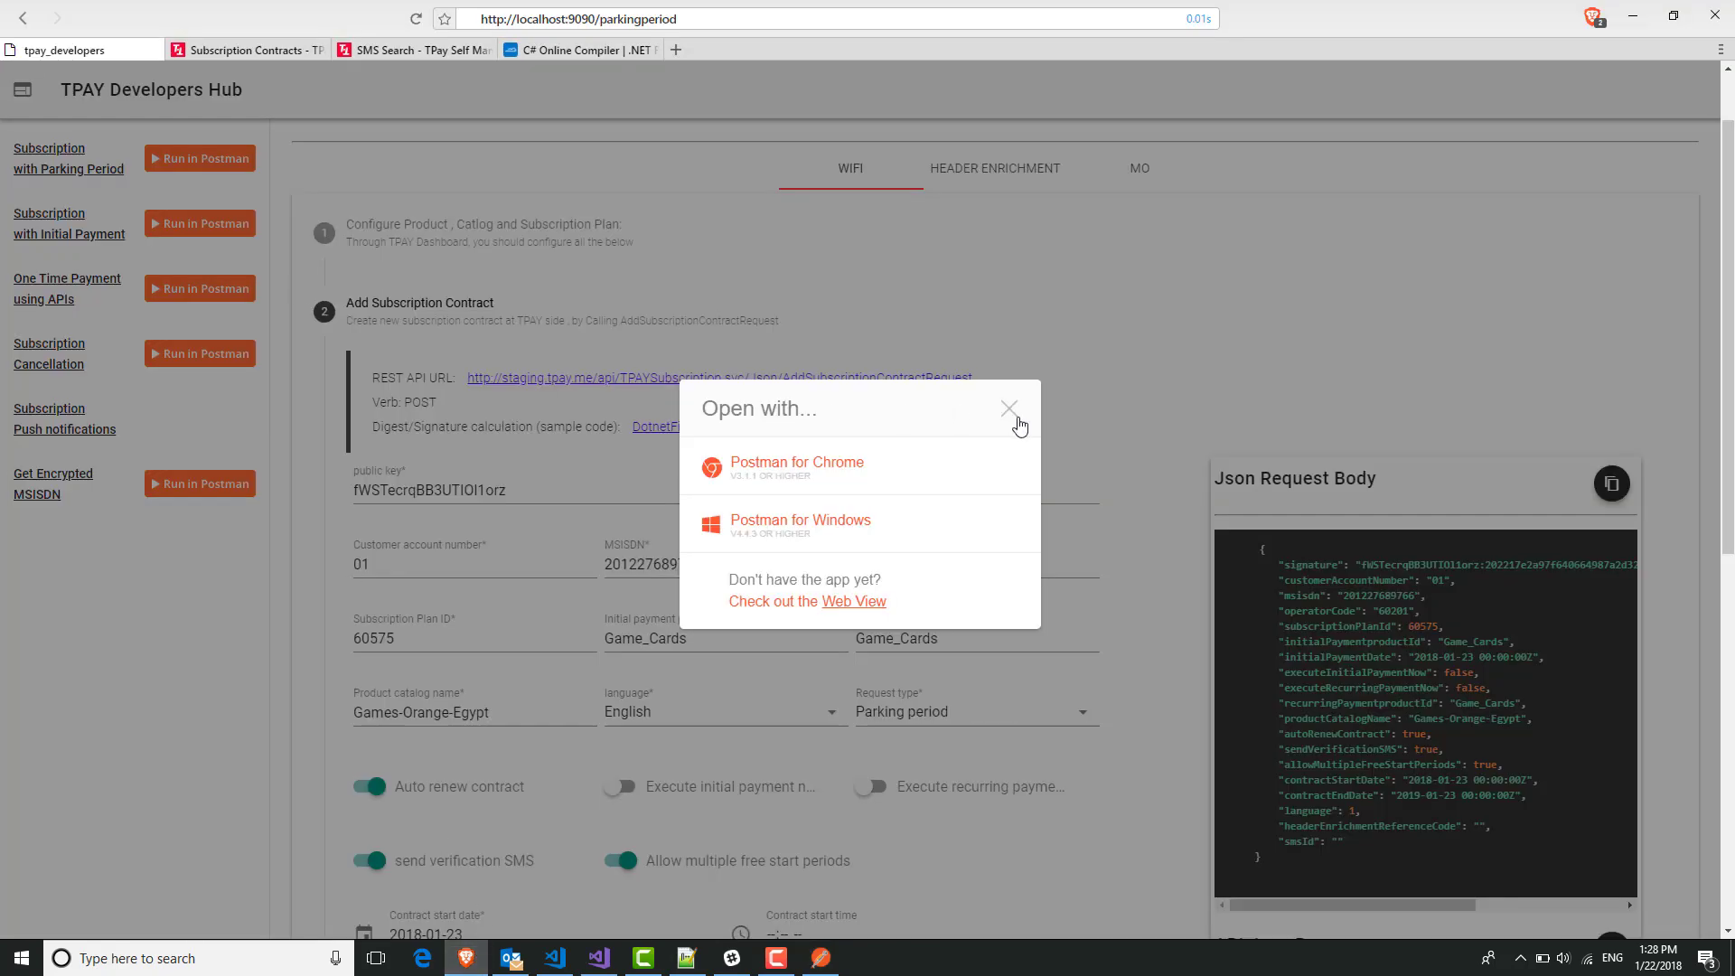
click(1011, 411)
click(1608, 481)
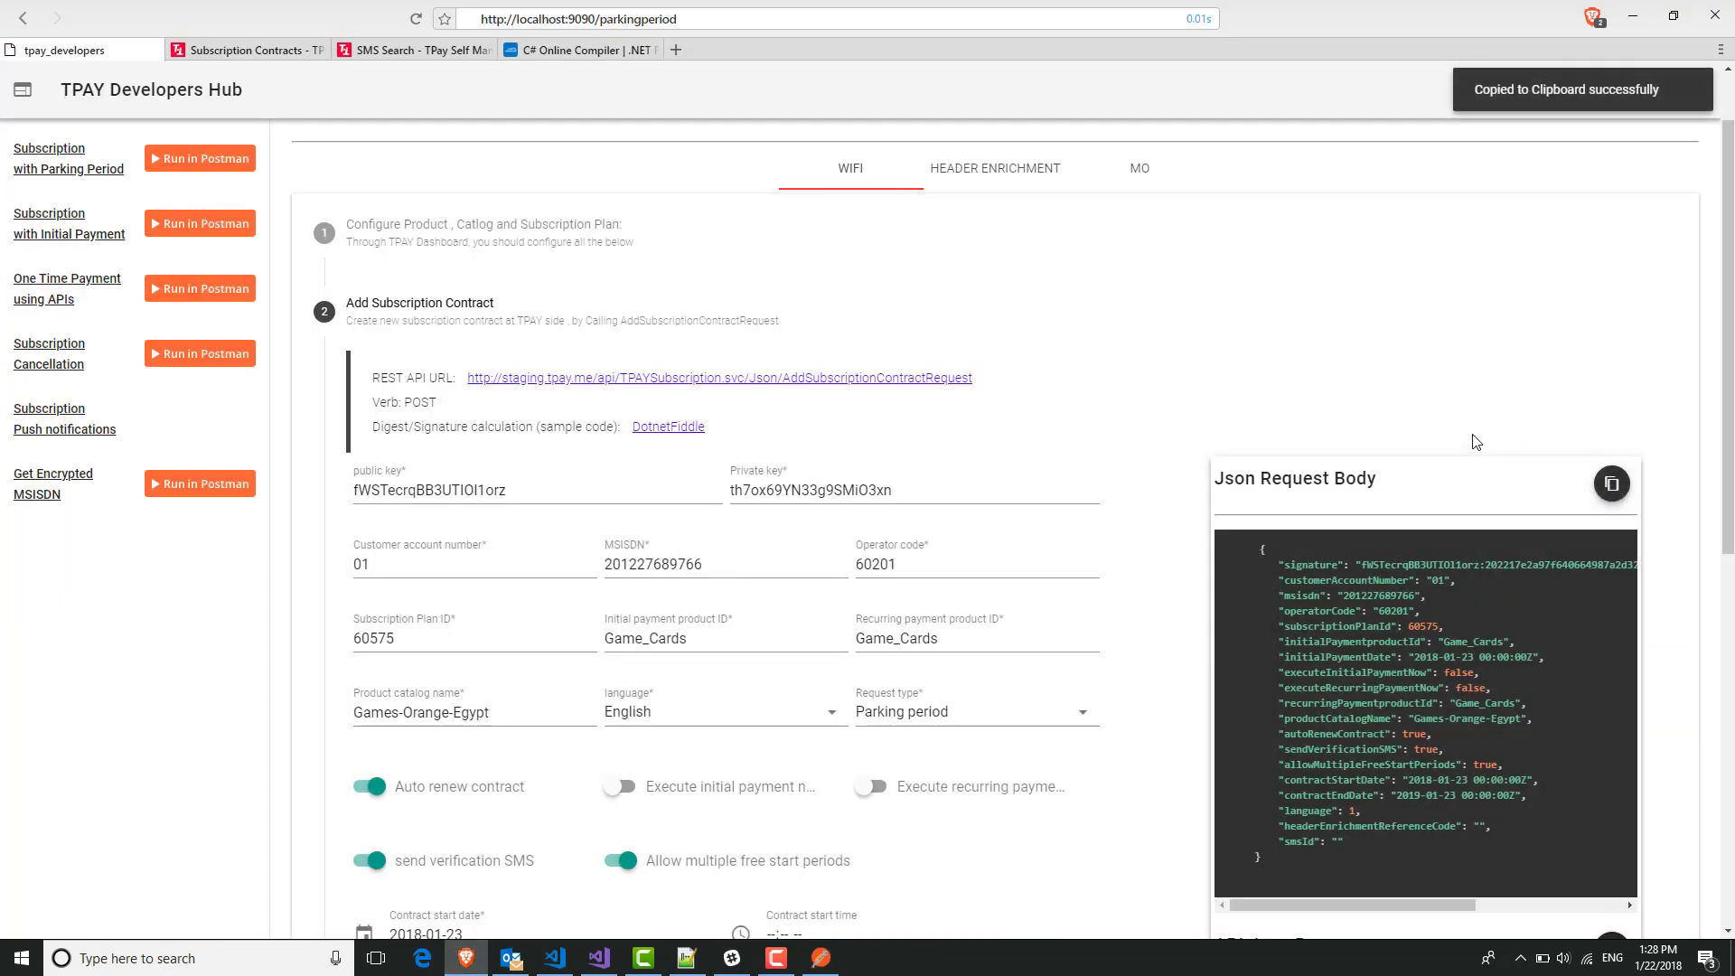
In Postman, select the whole default AddSubscriptionContractRequest body.
key(alt+Tab)
click(800, 431)
key(ctrl+a)
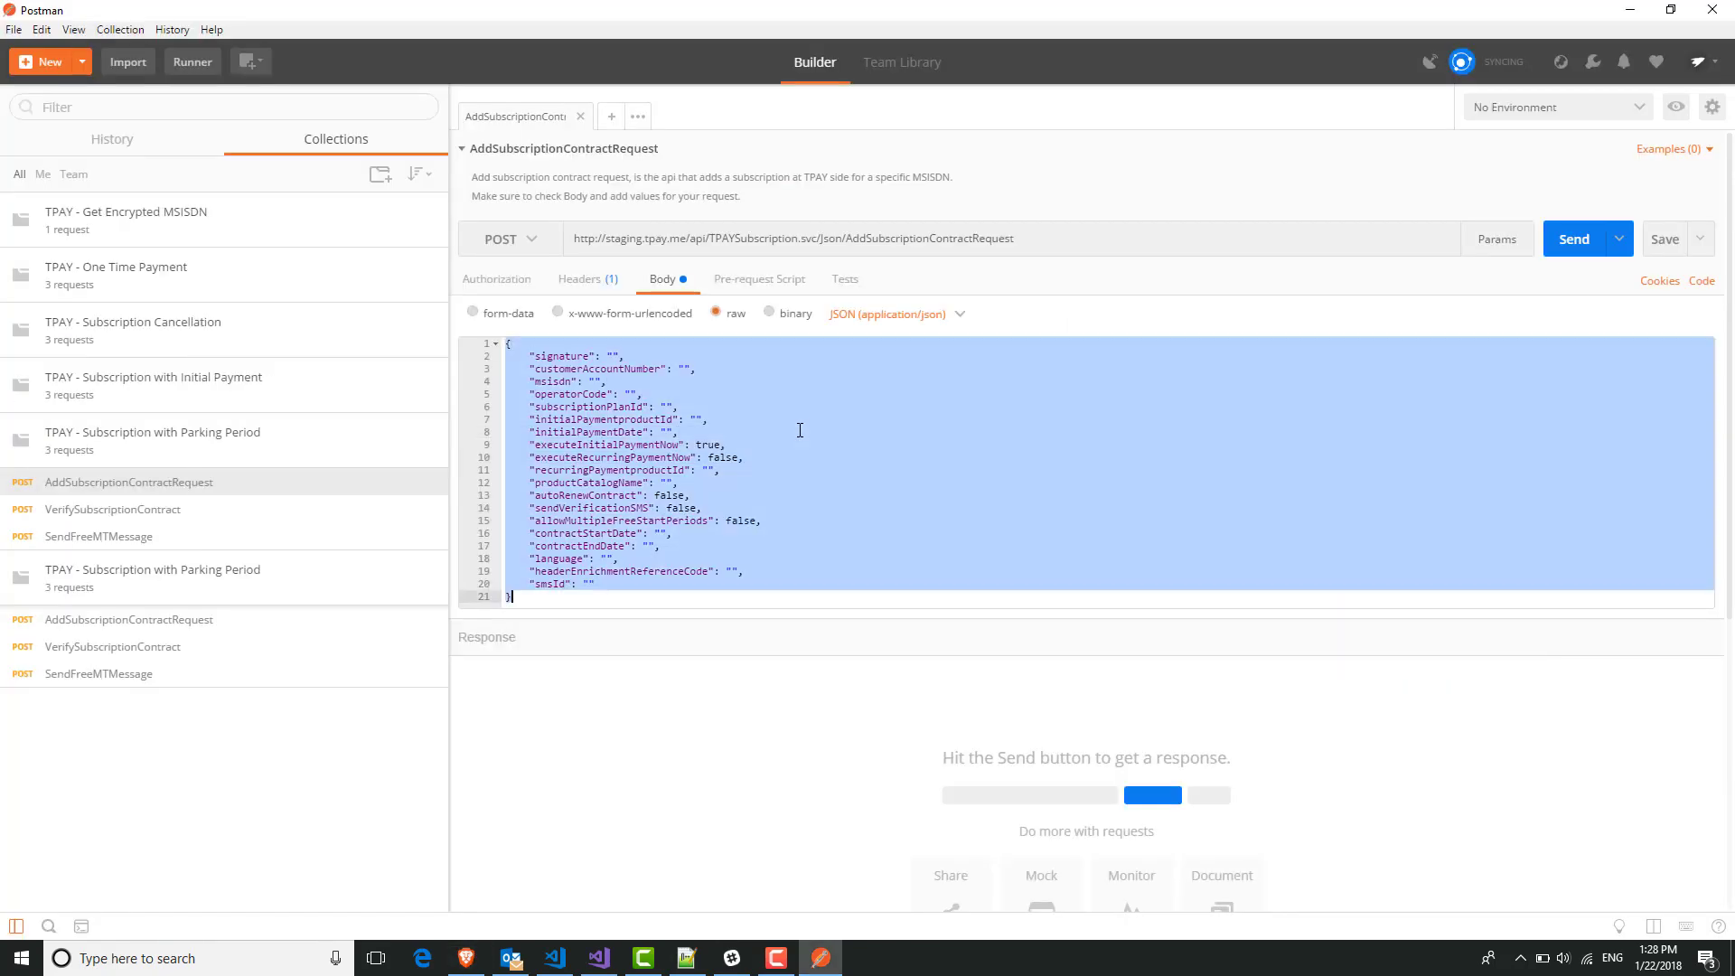
Paste the generated JSON and send the request, getting status 51 'already subscribed'.
key(ctrl+v)
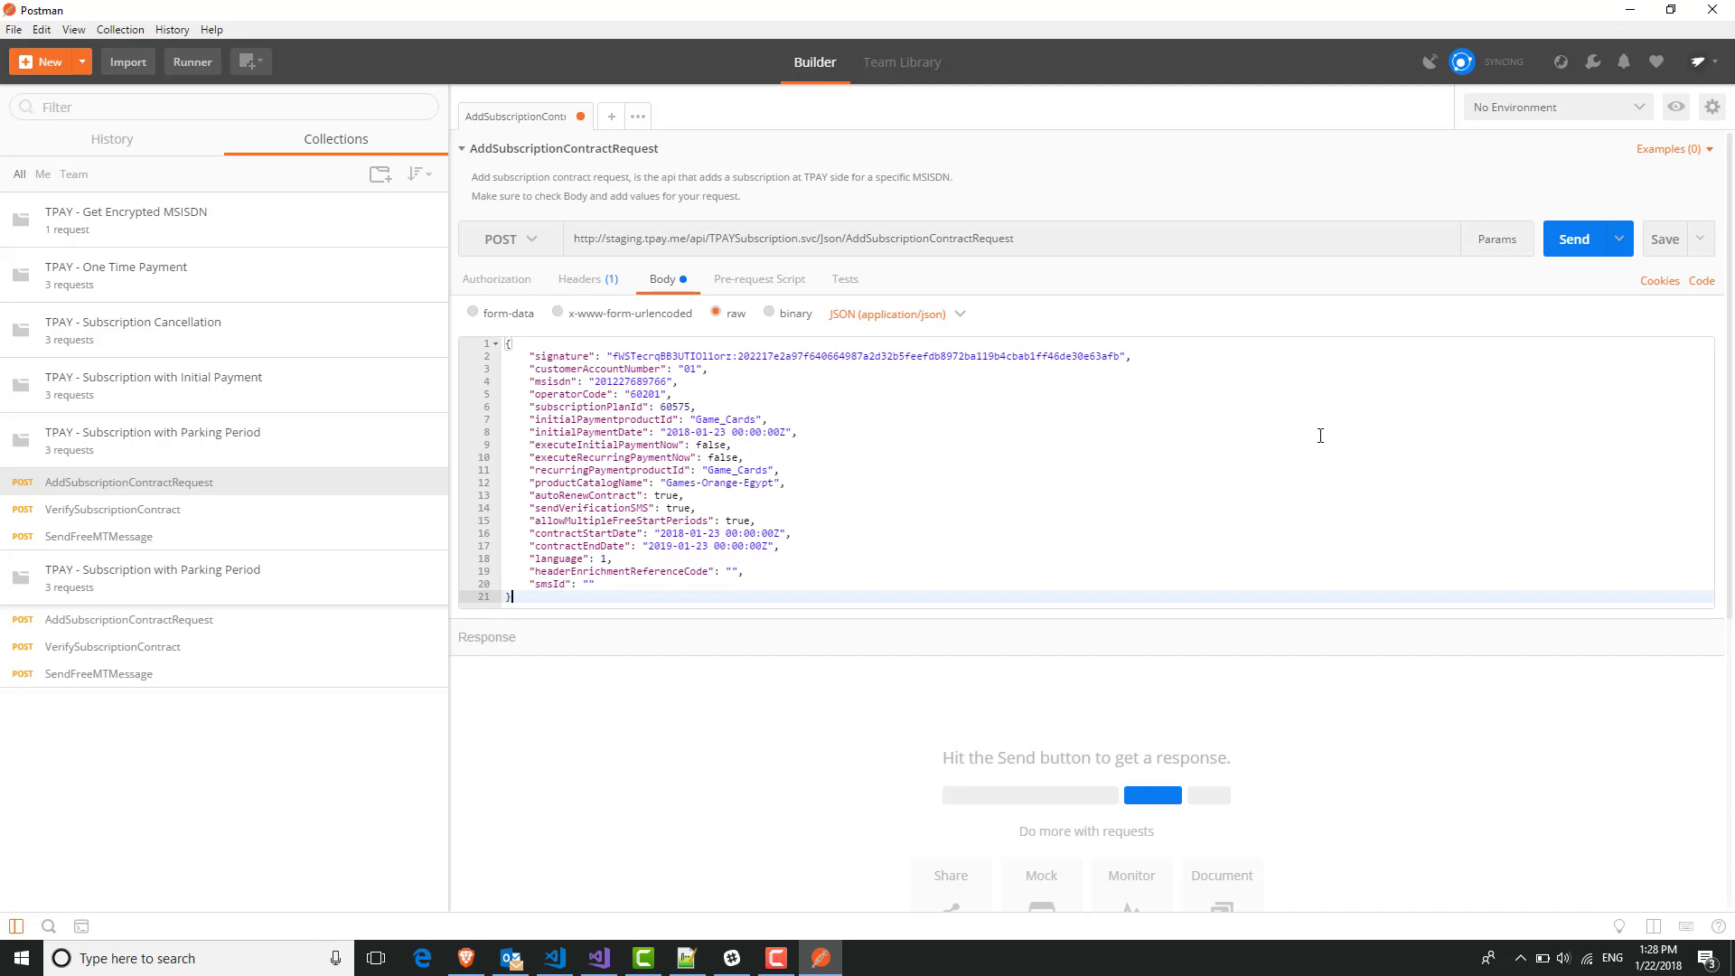
click(1574, 241)
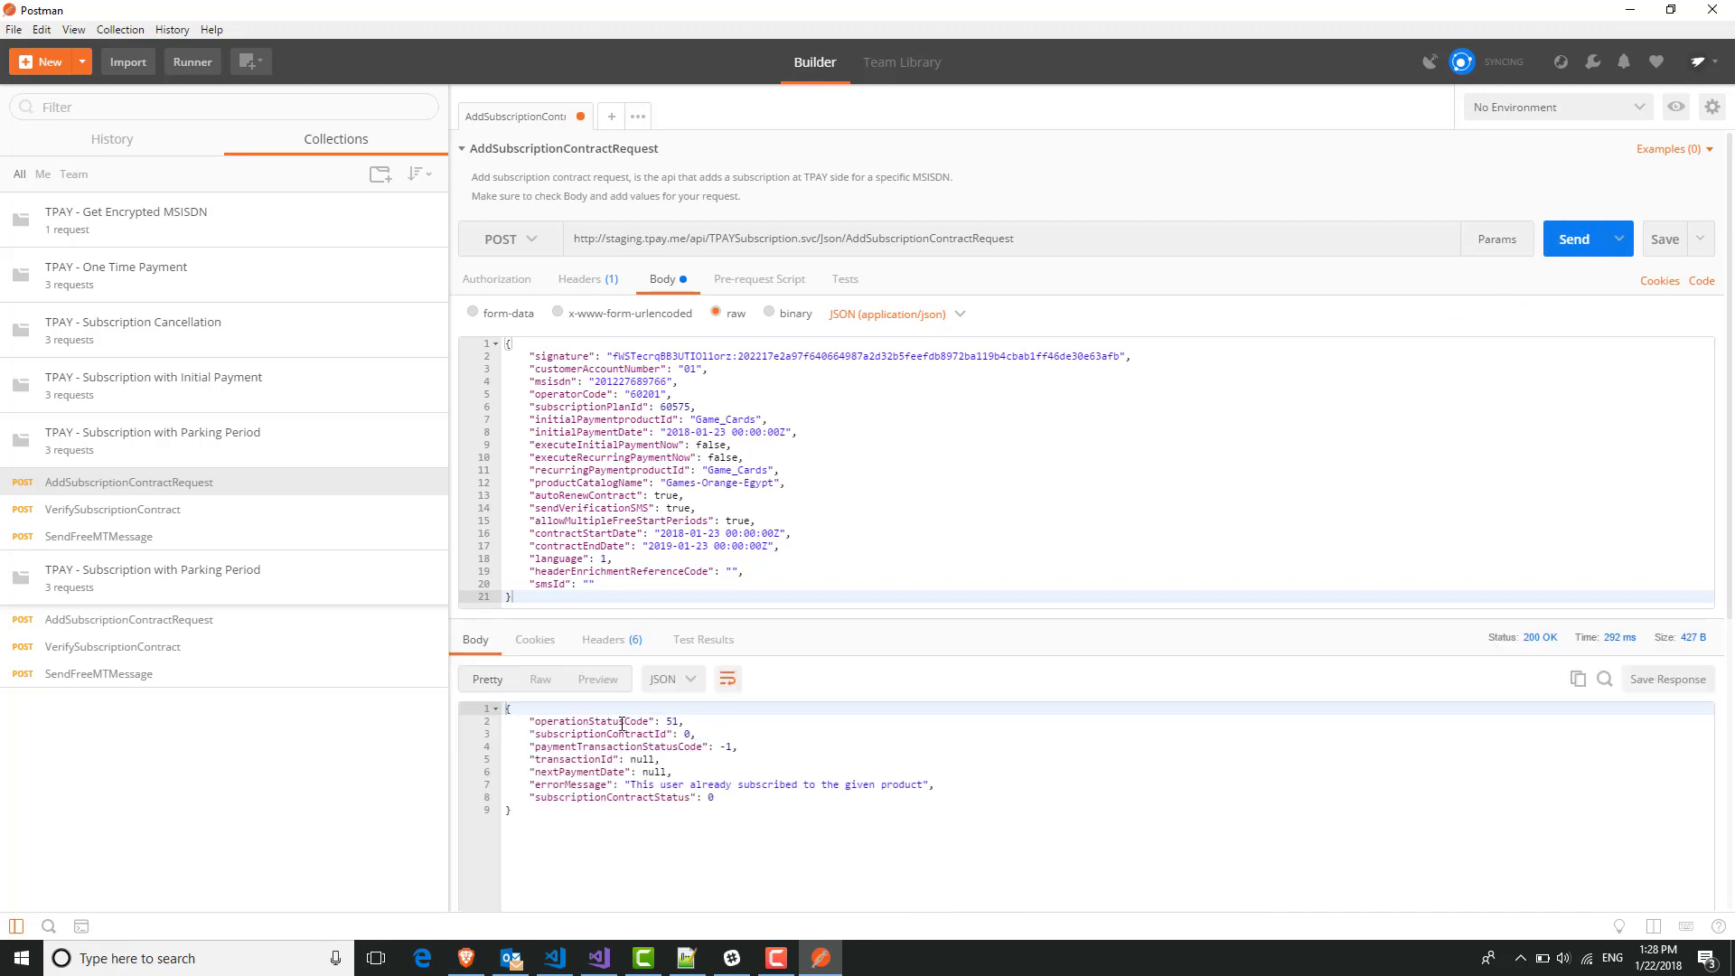
drag(669, 721, 680, 721)
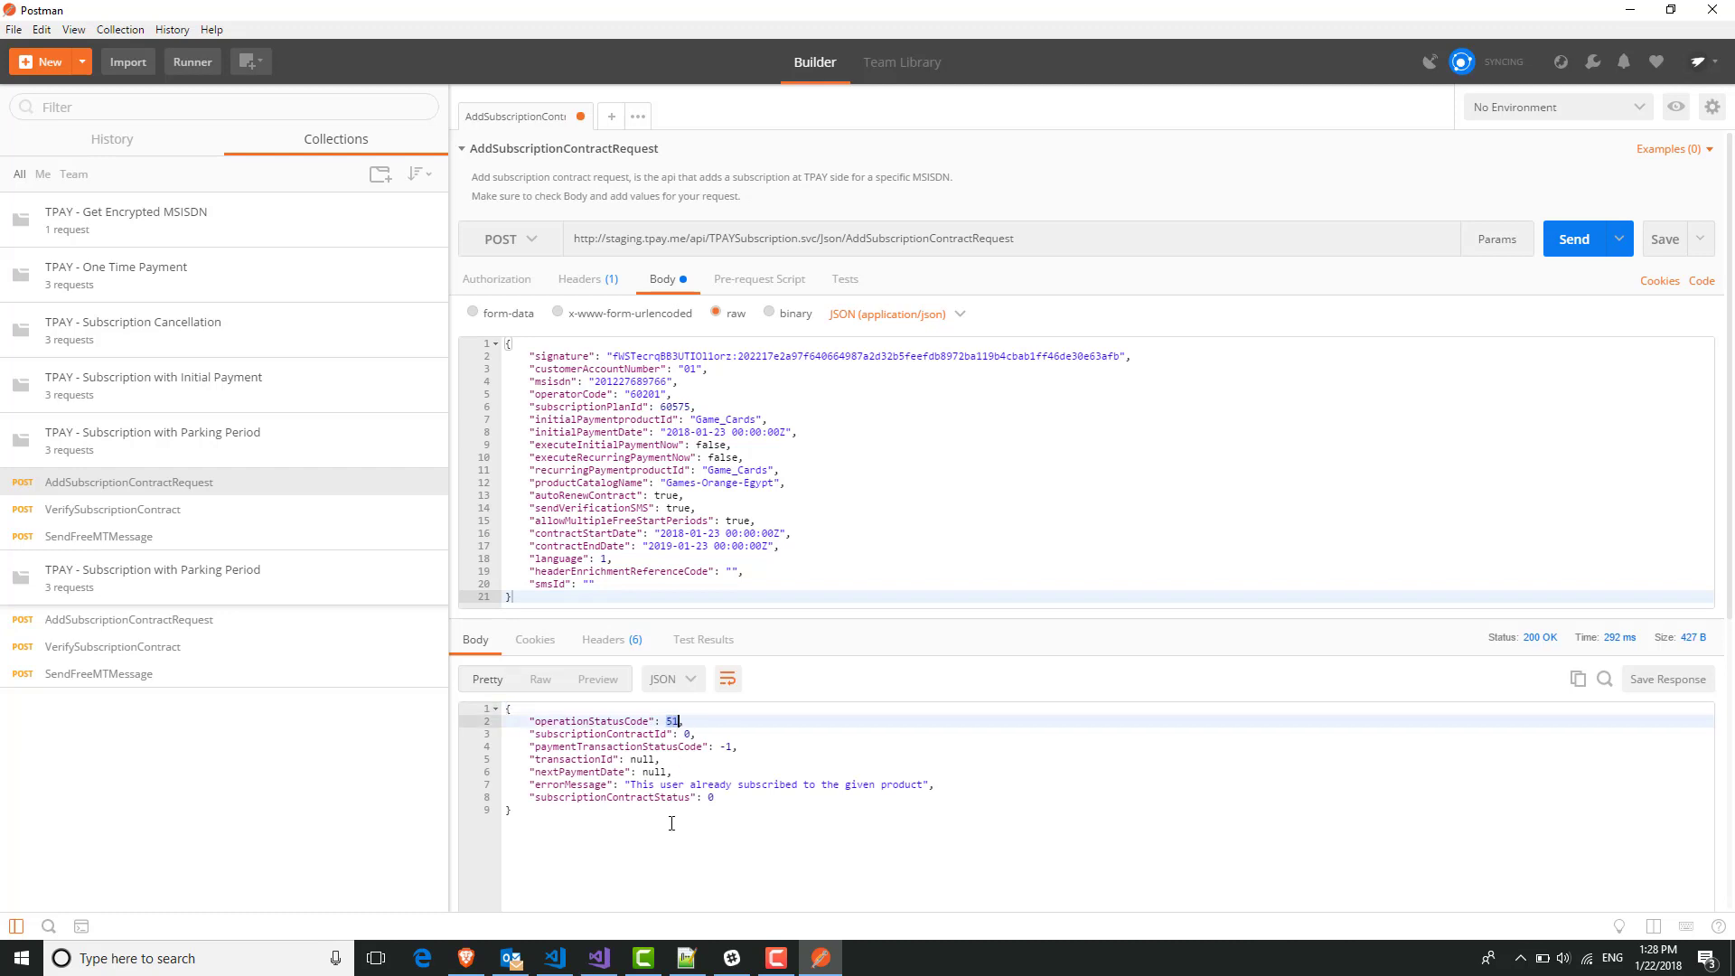
drag(630, 782, 492, 704)
click(920, 786)
click(625, 737)
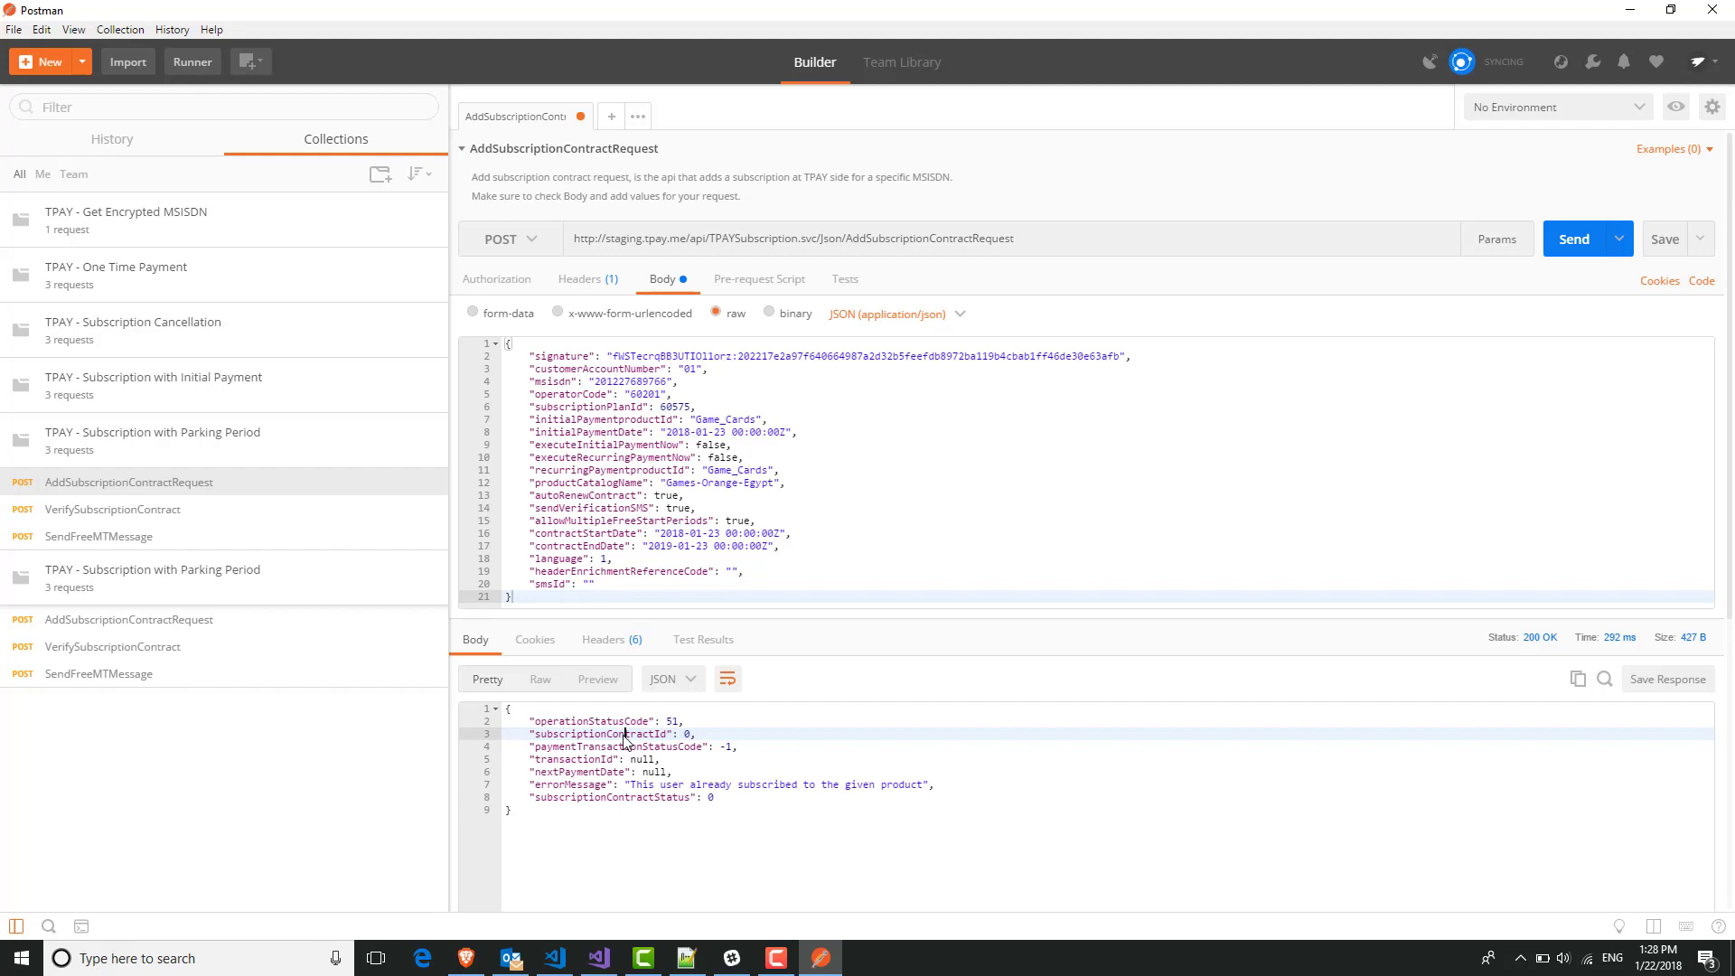
Return to the TPAY Developers Hub page and scroll down.
key(alt+Tab)
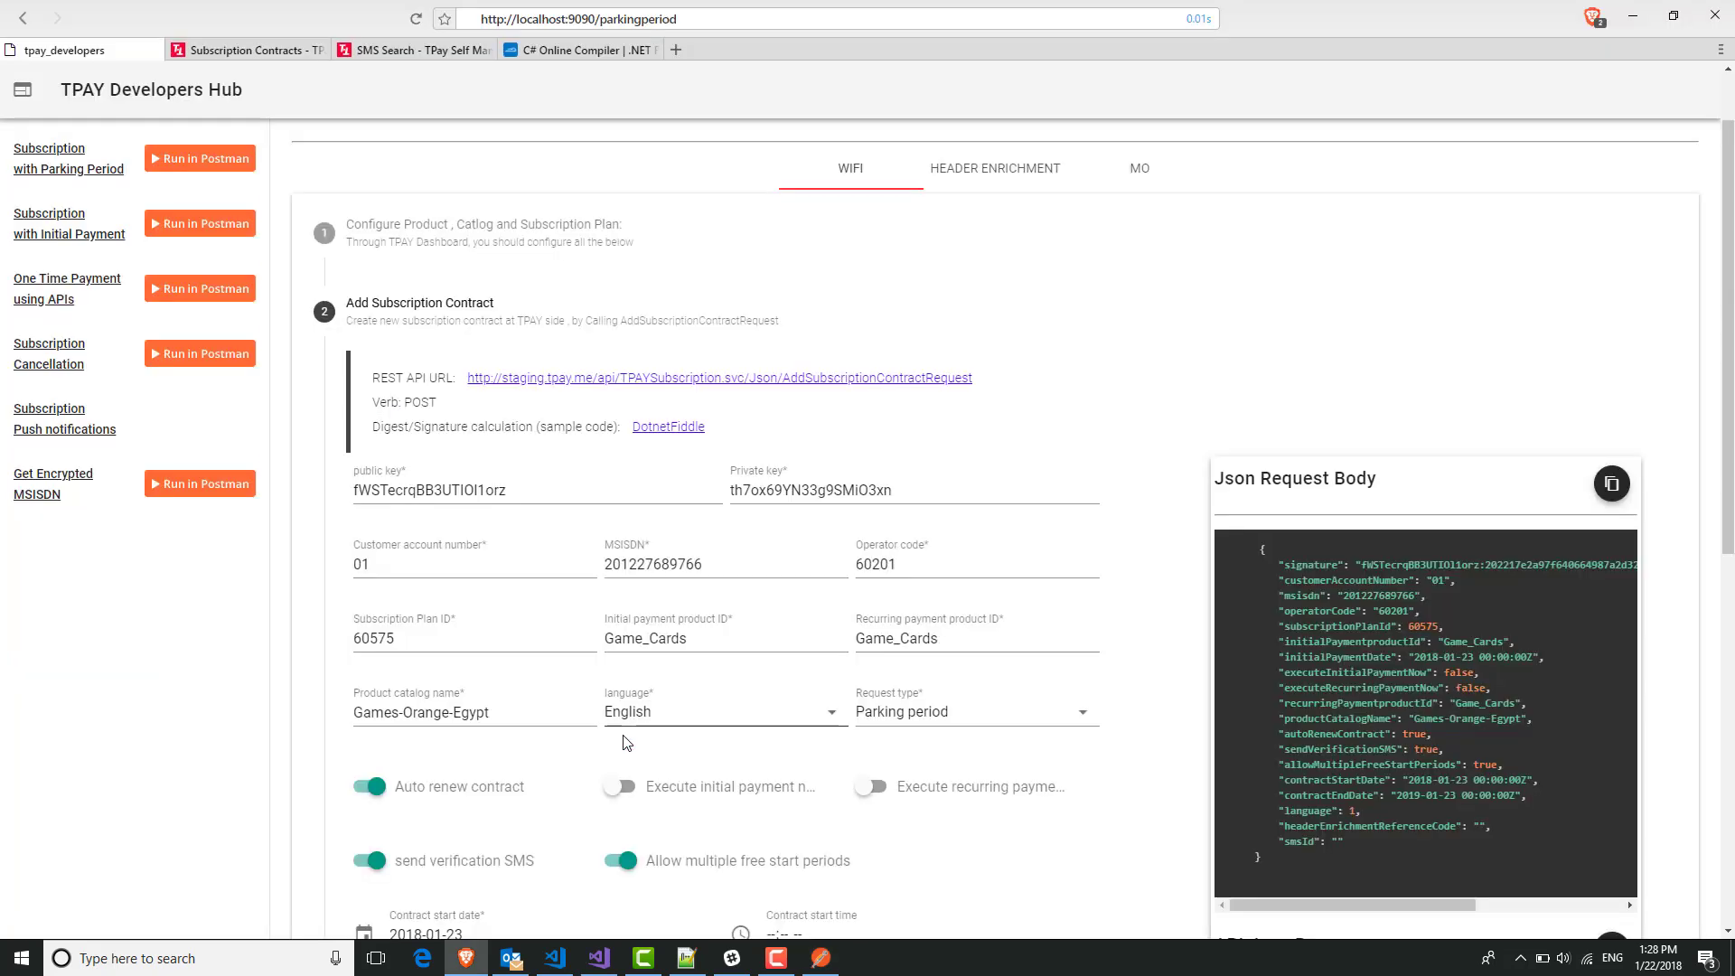
scroll(1019, 573, down, 4)
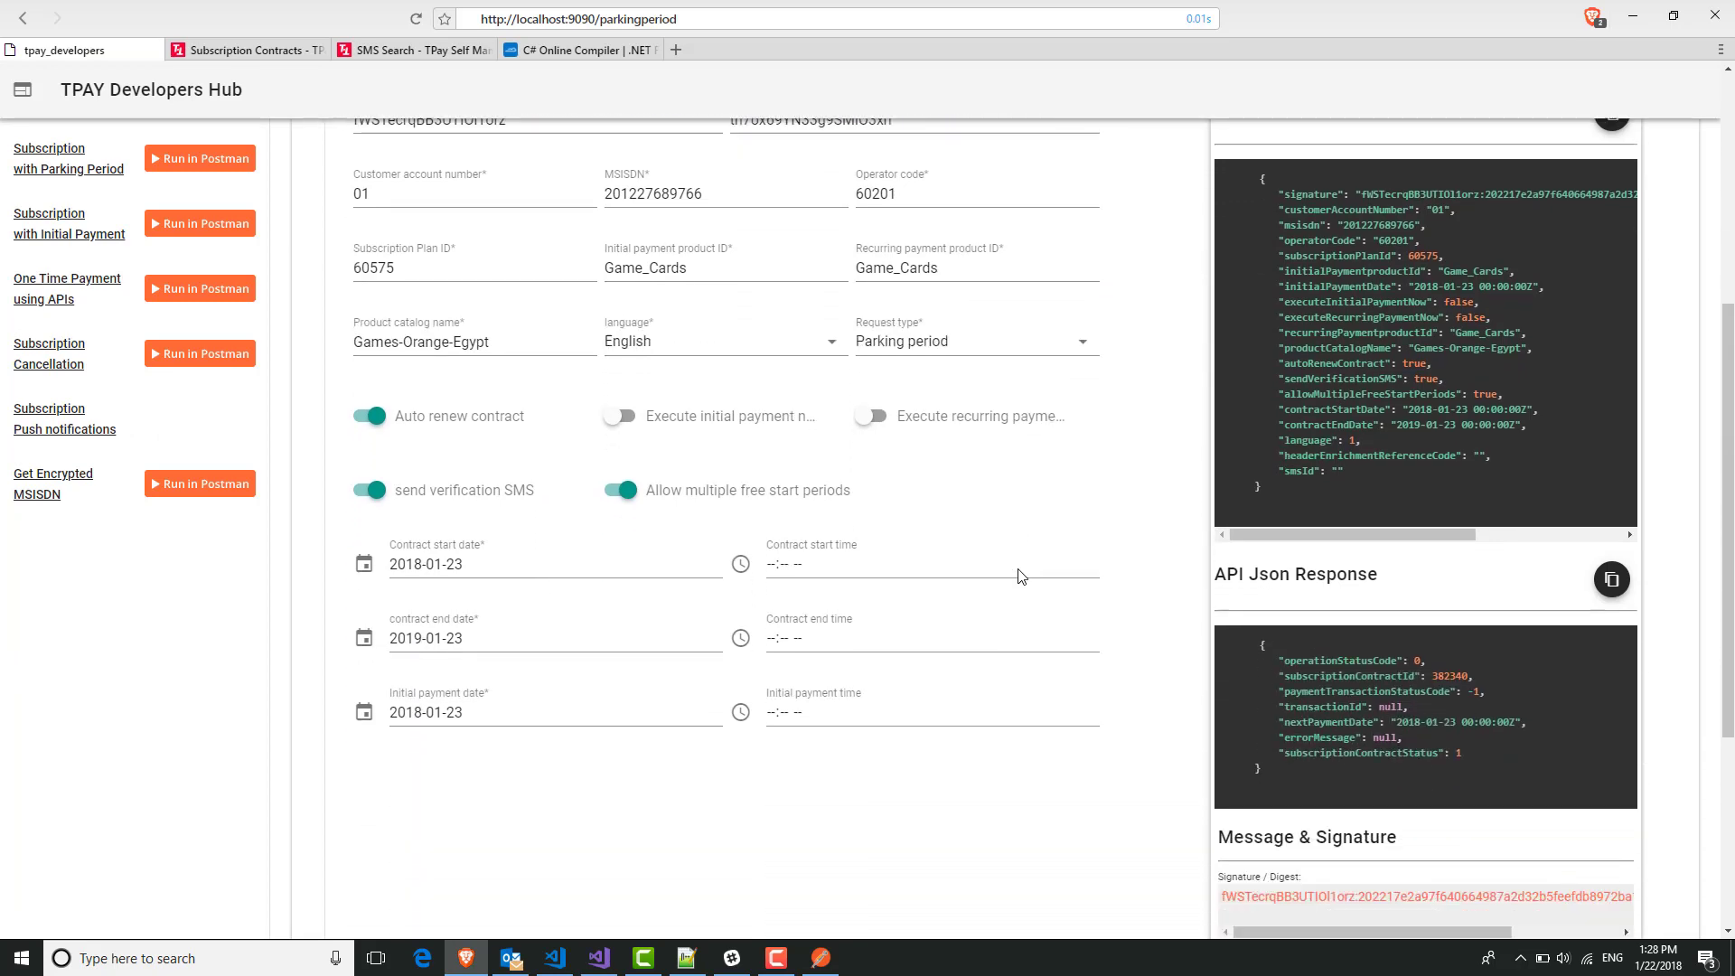
scroll(1021, 576, down, 2)
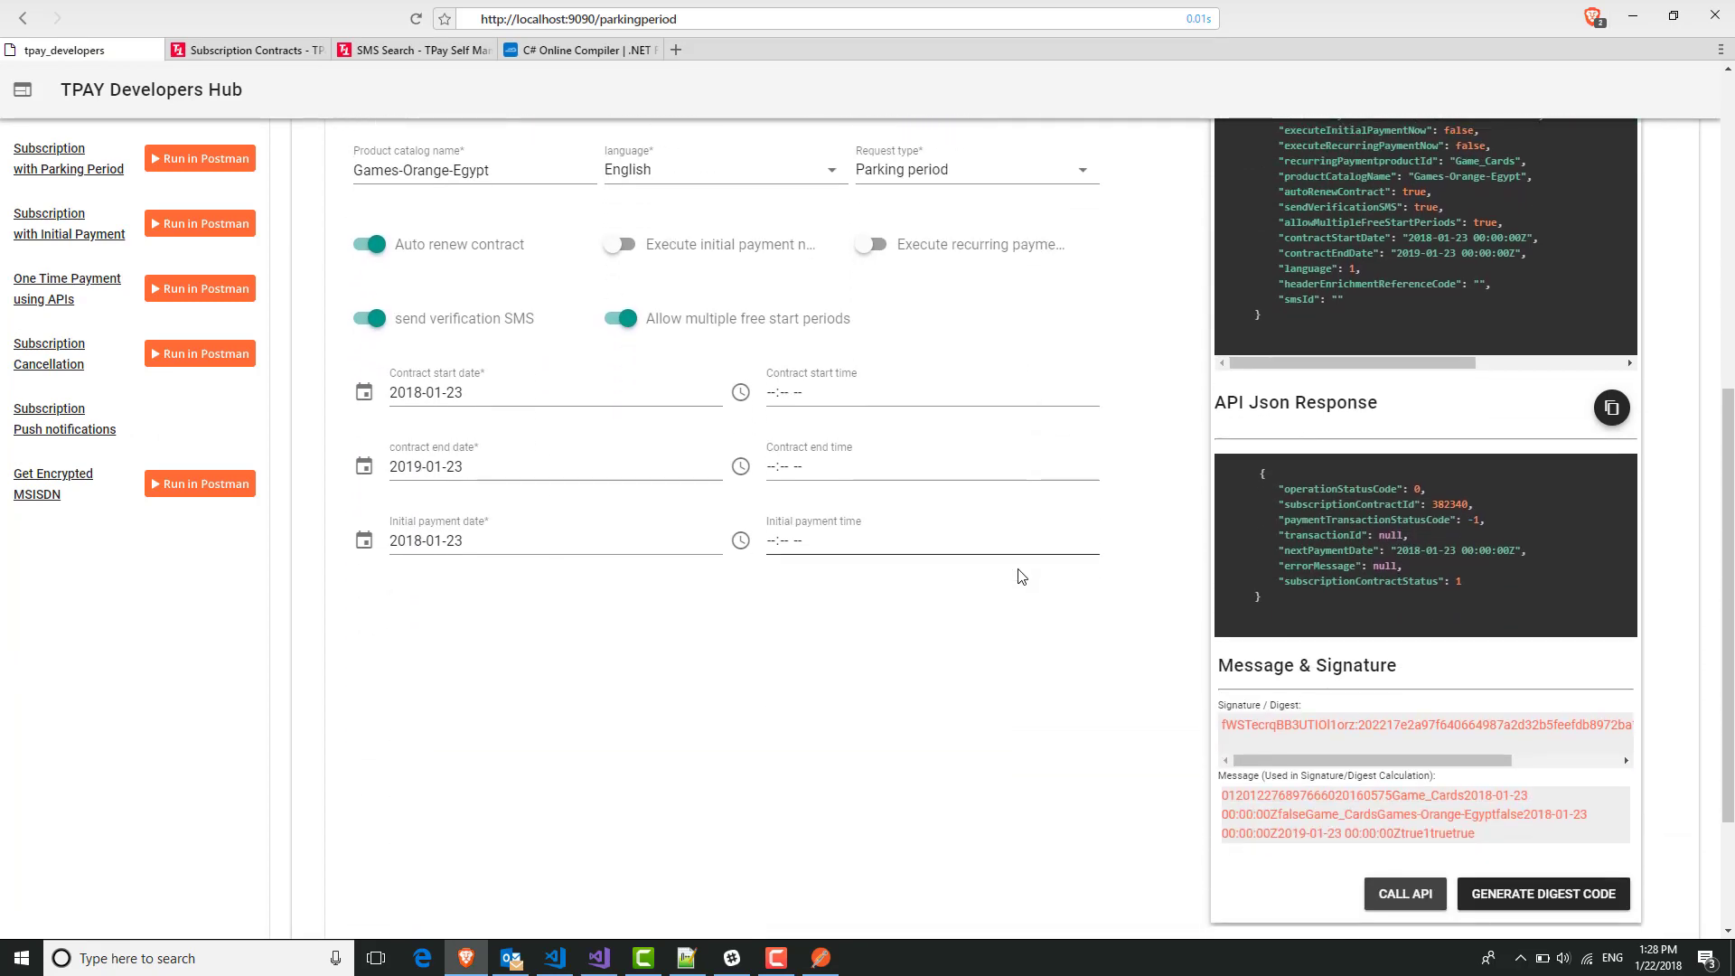